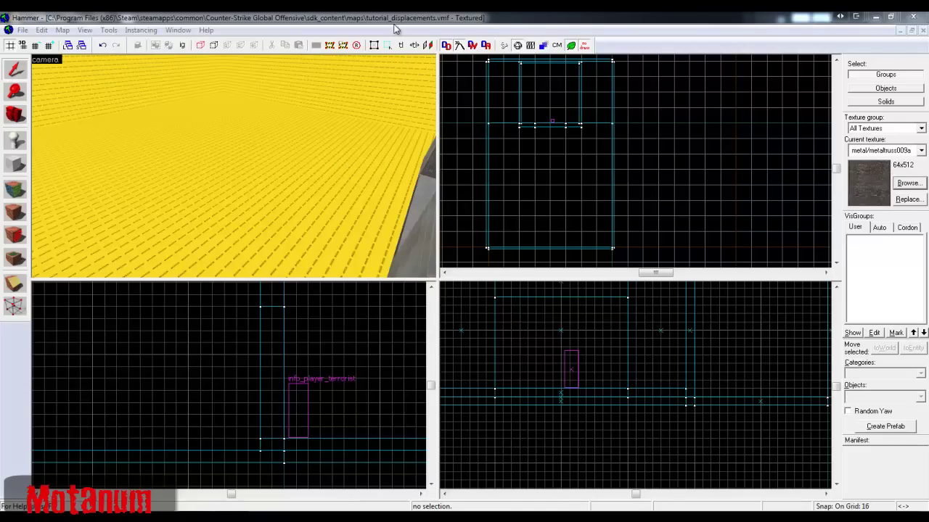
- Look around the nodraw level and the concrete building from several viewpoints in the 3D view
key(s)
key(z)
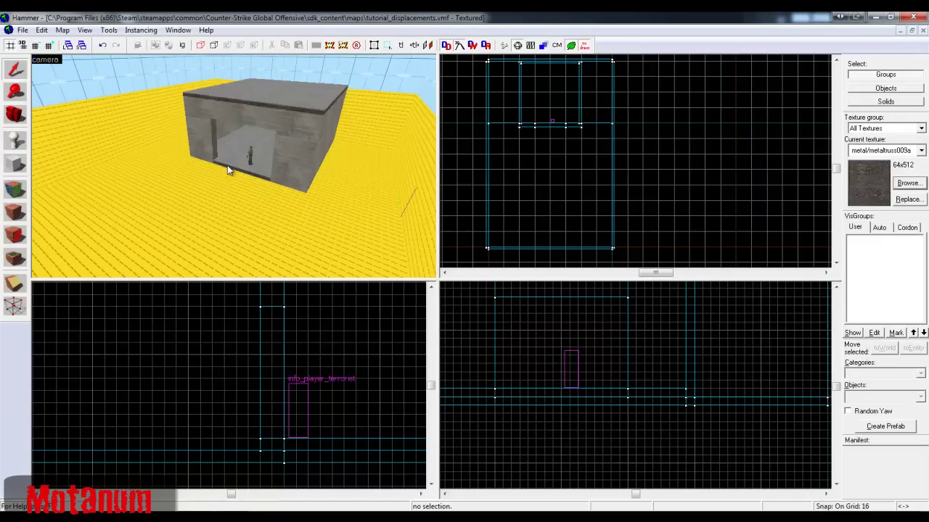
key(z)
key(w)
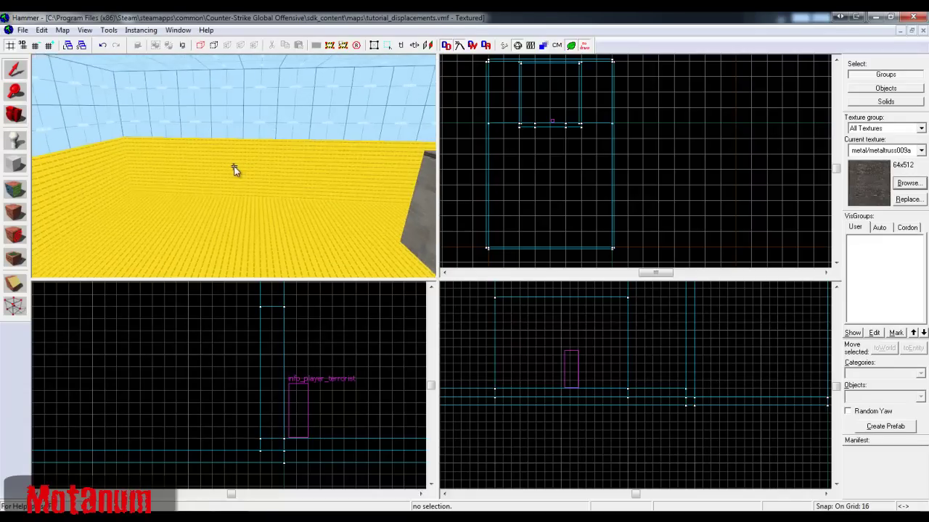
key(a)
key(d)
key(w)
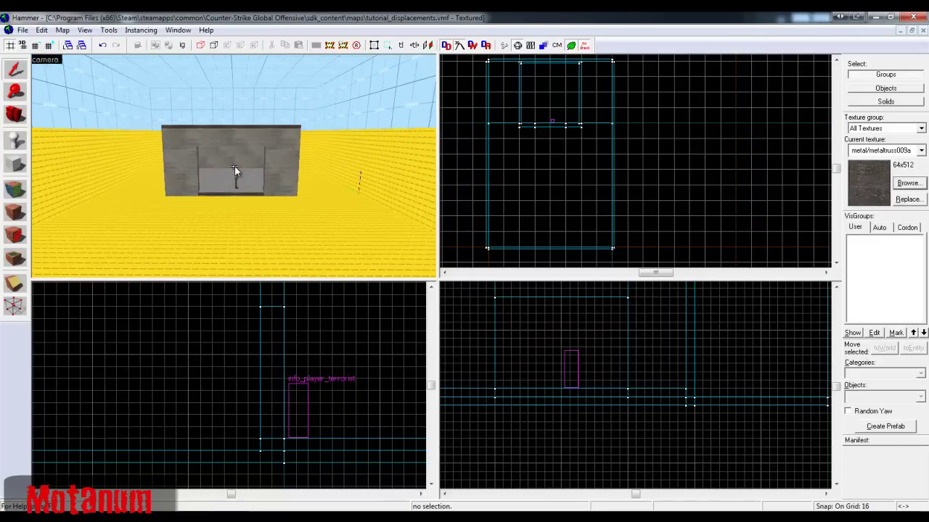
key(z)
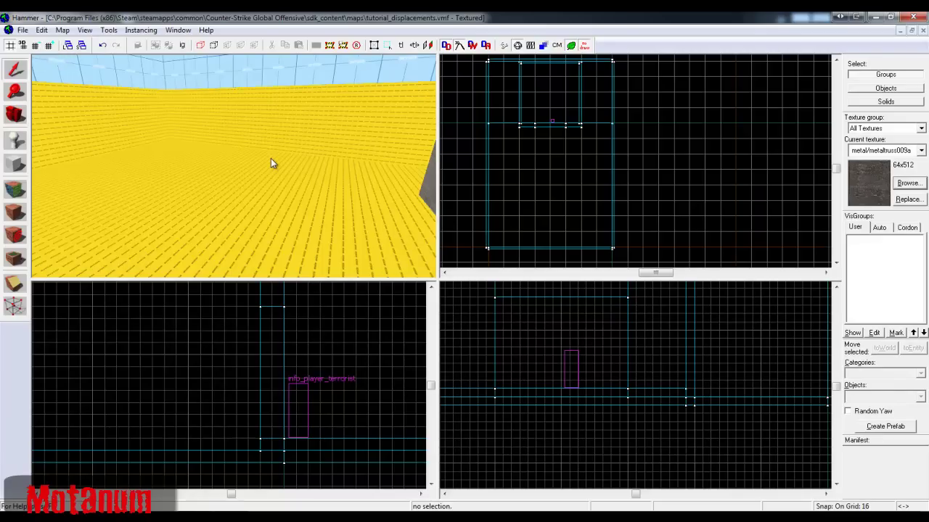
drag(270, 158, 233, 166)
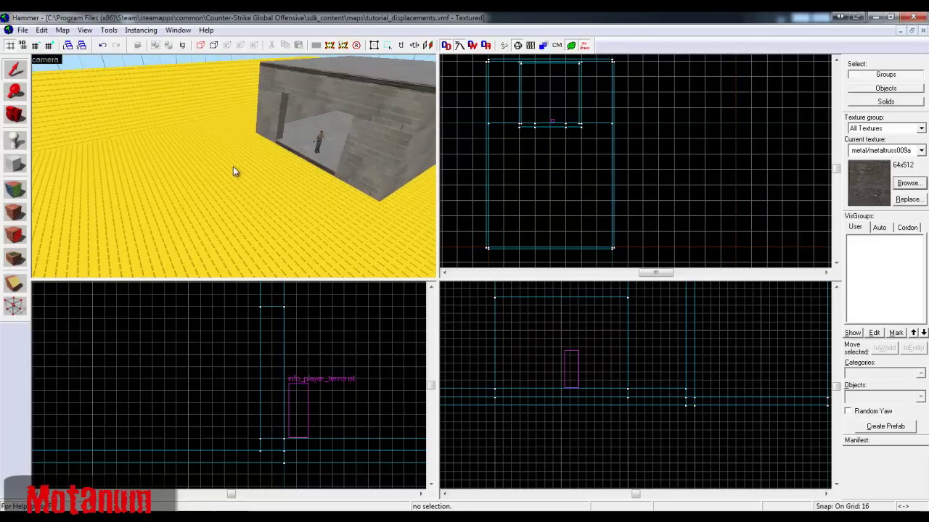
- Highlight the large floor brush in front of the building to examine its extent, and clear the selection
click(242, 176)
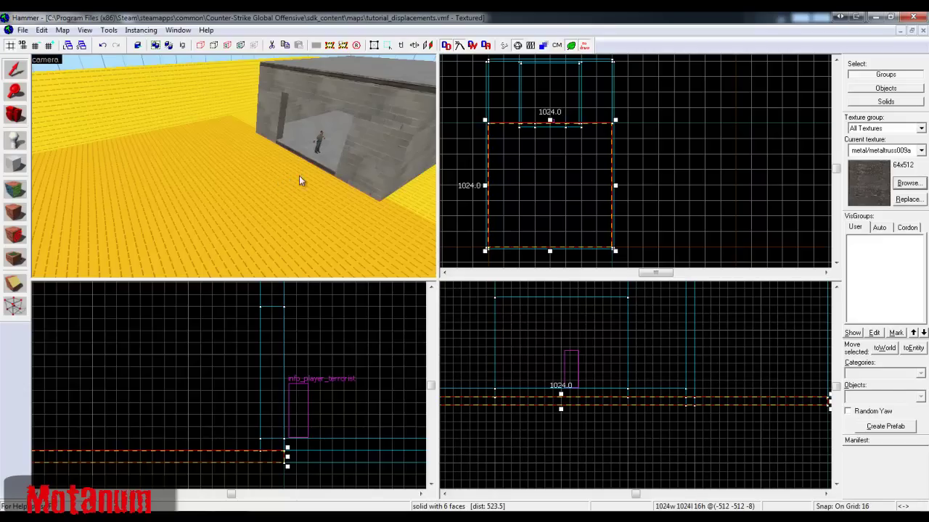
key(z)
key(w)
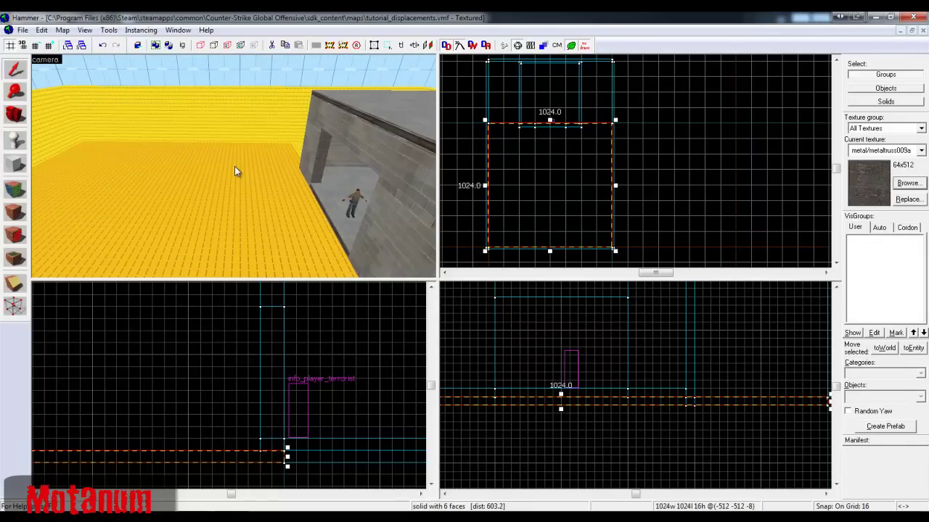
click(457, 160)
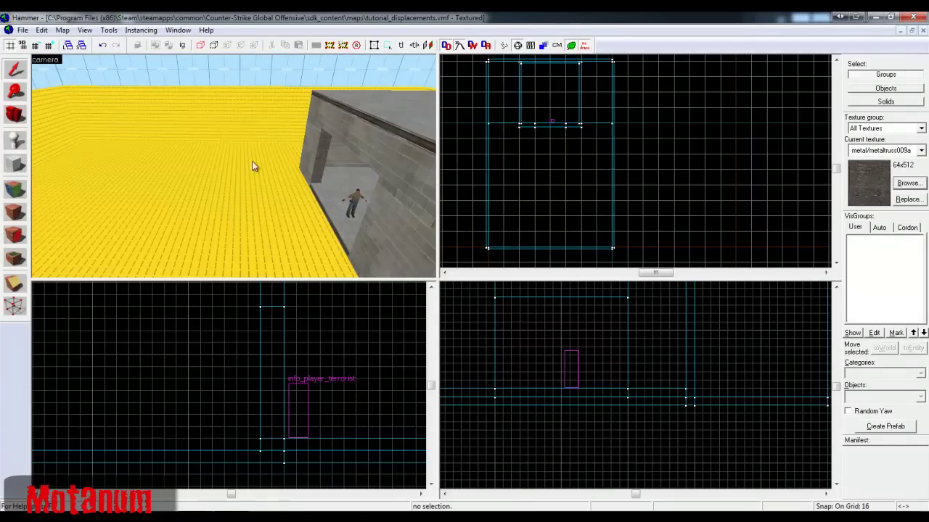
- Examine the level's layout by highlighting the side wall, the floor pieces beside the building and the back wall in turn
key(z)
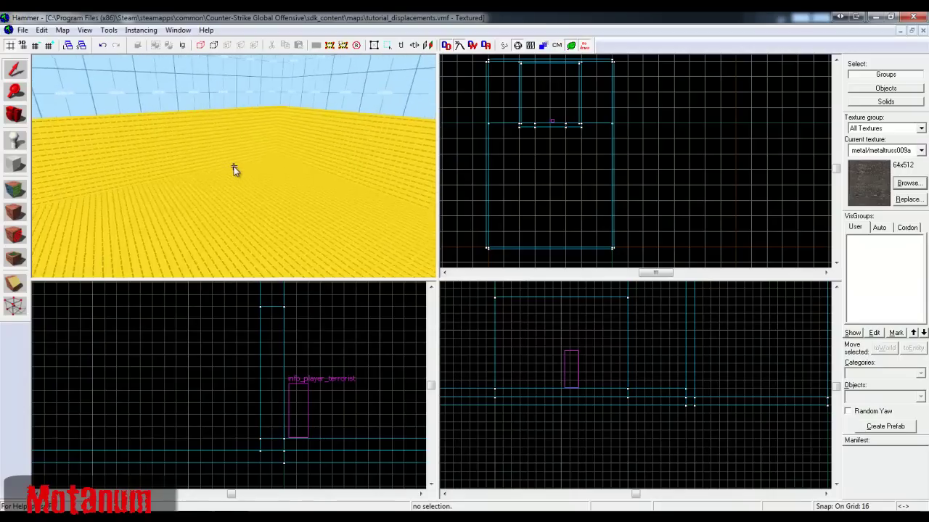
key(d)
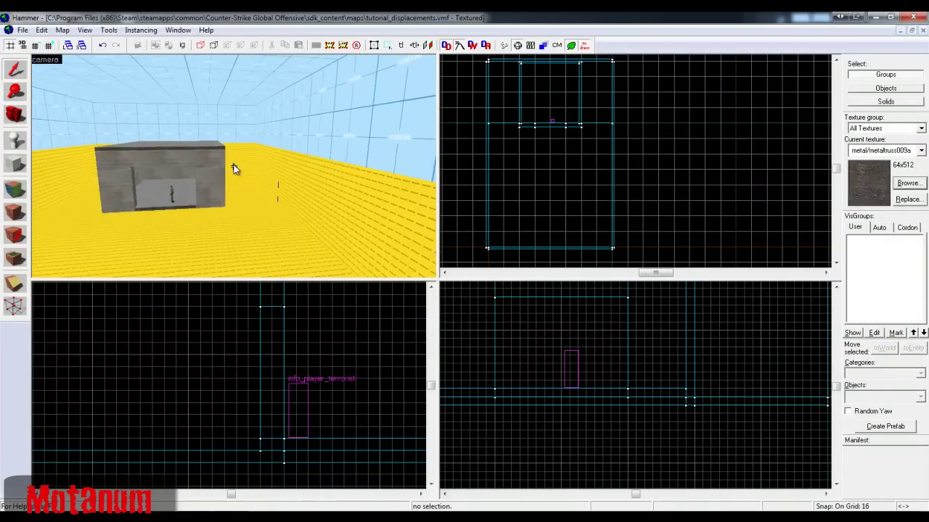
key(z)
click(256, 155)
click(289, 157)
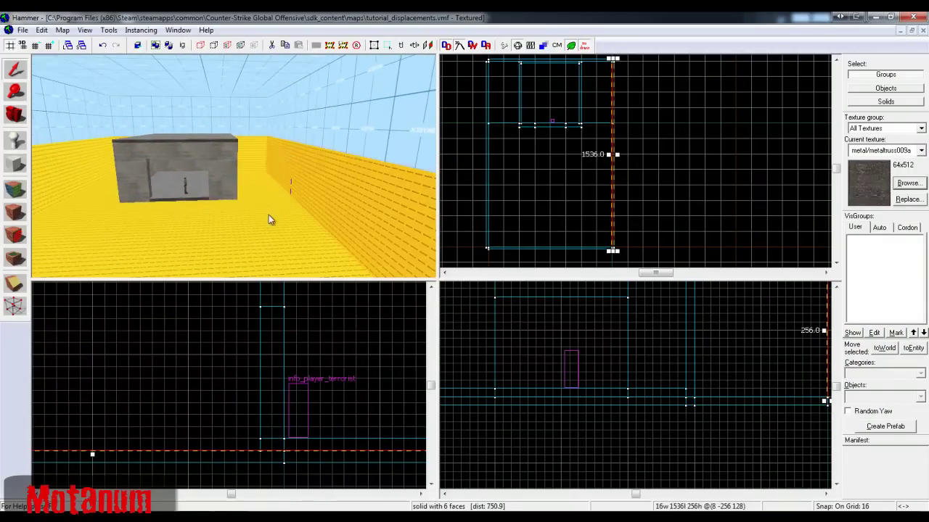
click(268, 214)
click(93, 185)
click(104, 191)
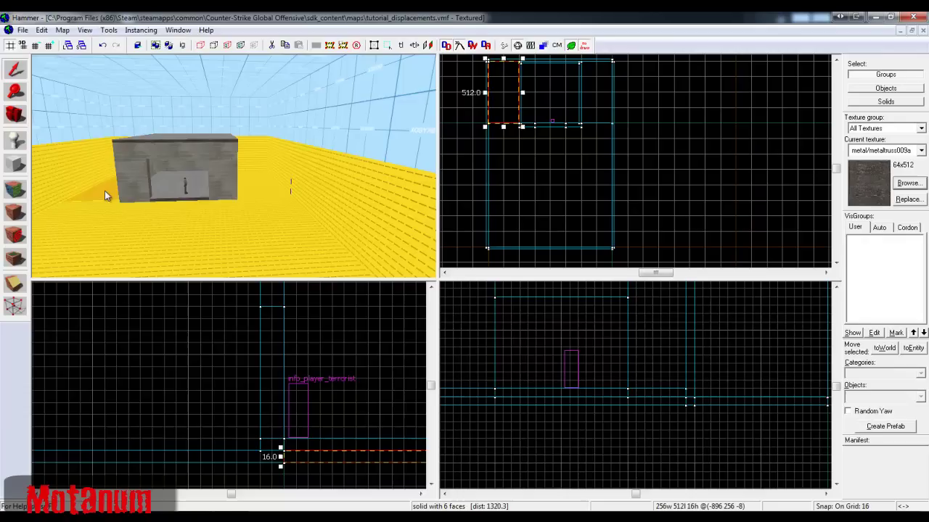
click(259, 185)
click(273, 168)
click(261, 159)
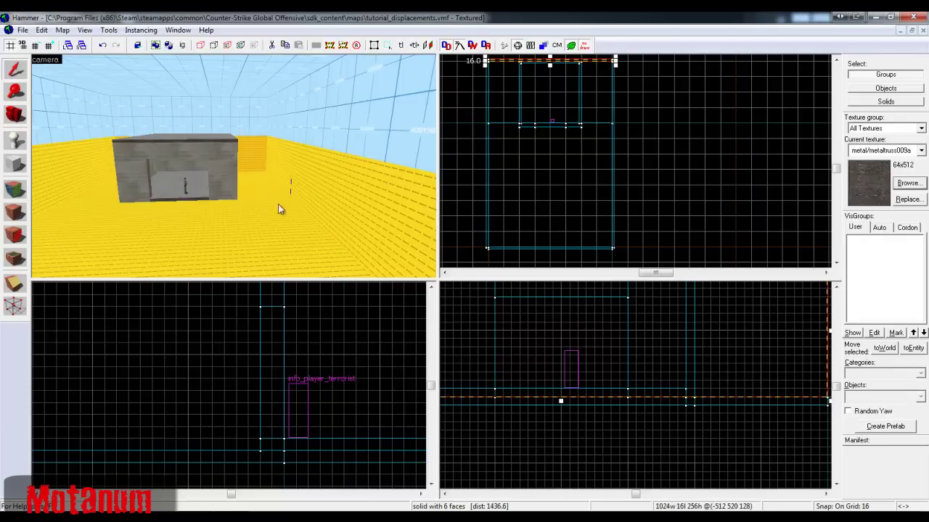
click(466, 155)
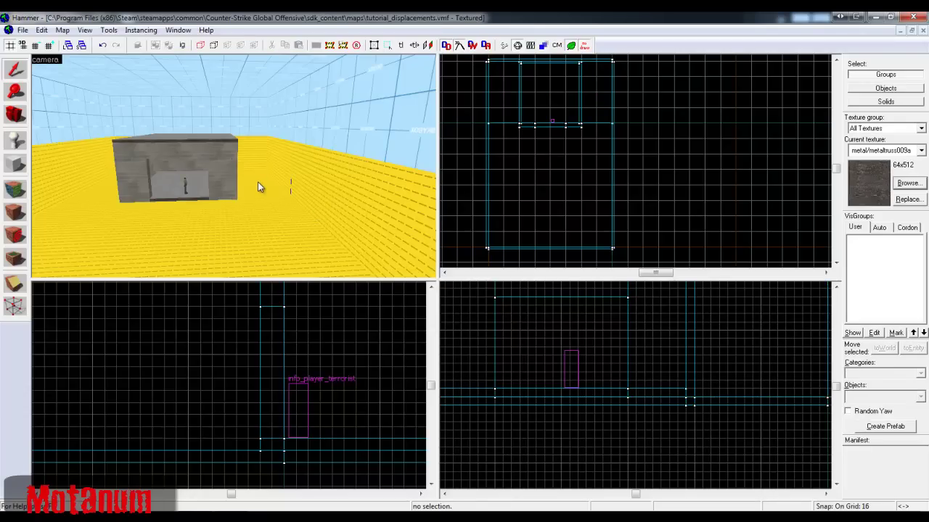
- Copy the large floor brush 48 units upward and turn the copy's top face into a power 3 displacement
click(261, 218)
key(z)
key(d)
key(z)
drag(252, 452, 252, 415)
key(shift+a)
click(221, 207)
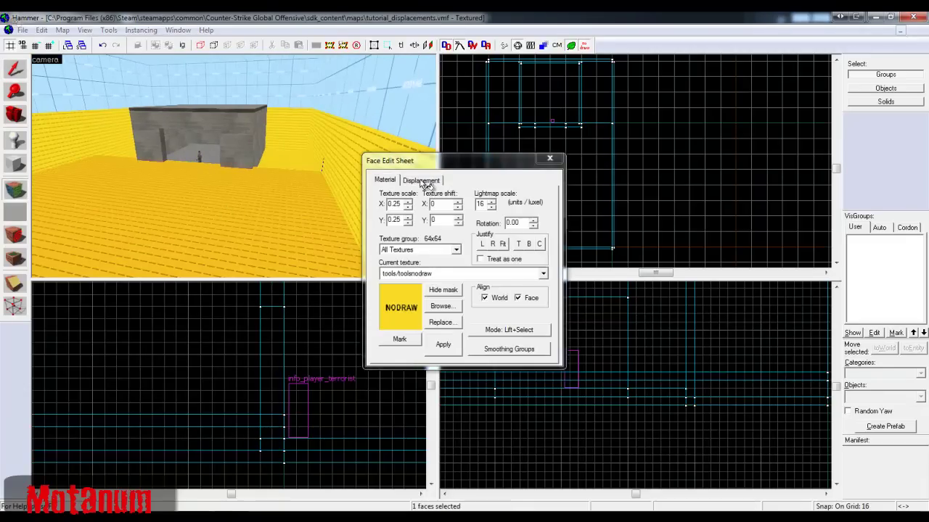
click(421, 180)
click(395, 240)
click(452, 277)
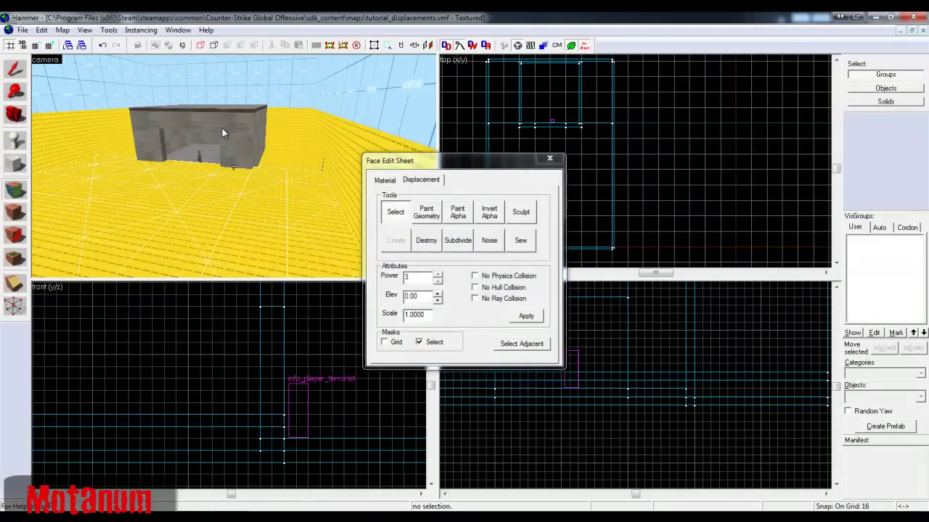
- Inspect the raised displacement around the building, close the face editing sheet and delete the displacement brush
key(z)
key(w)
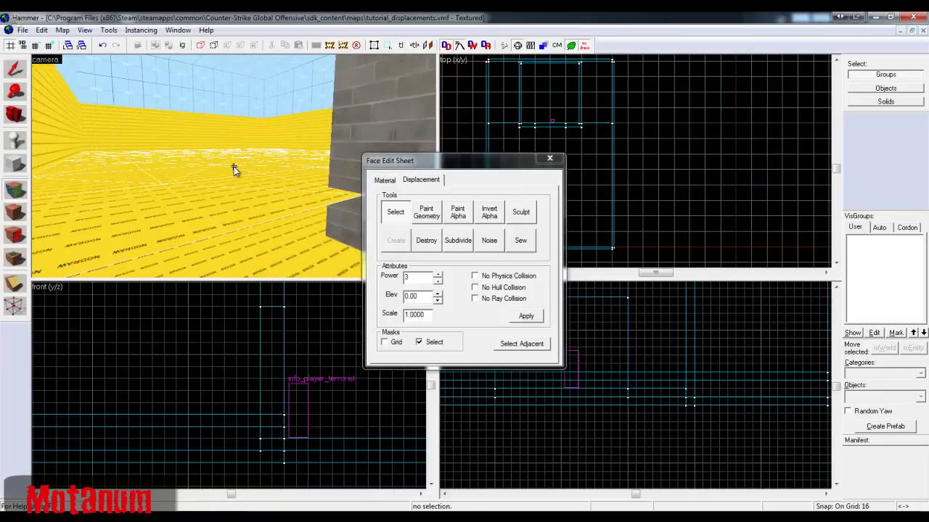
key(w)
key(w)
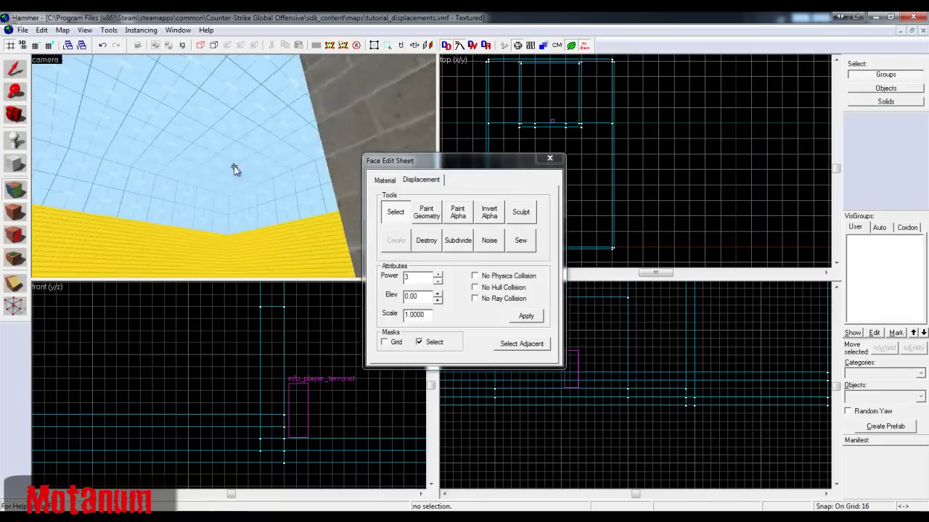
key(s)
key(z)
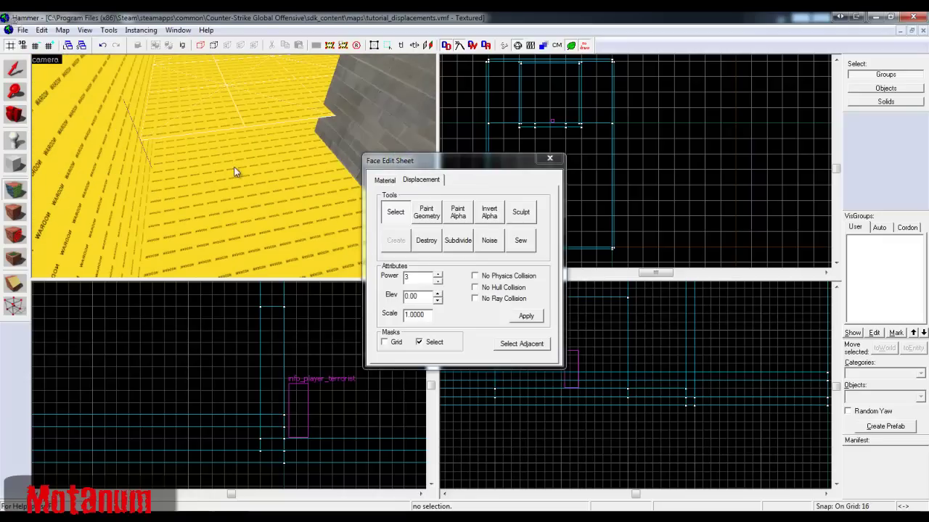
click(548, 158)
click(269, 99)
key(Delete)
- Try a copy of the large floor brush 16 units higher, narrowed to 768 units wide, and delete it
key(z)
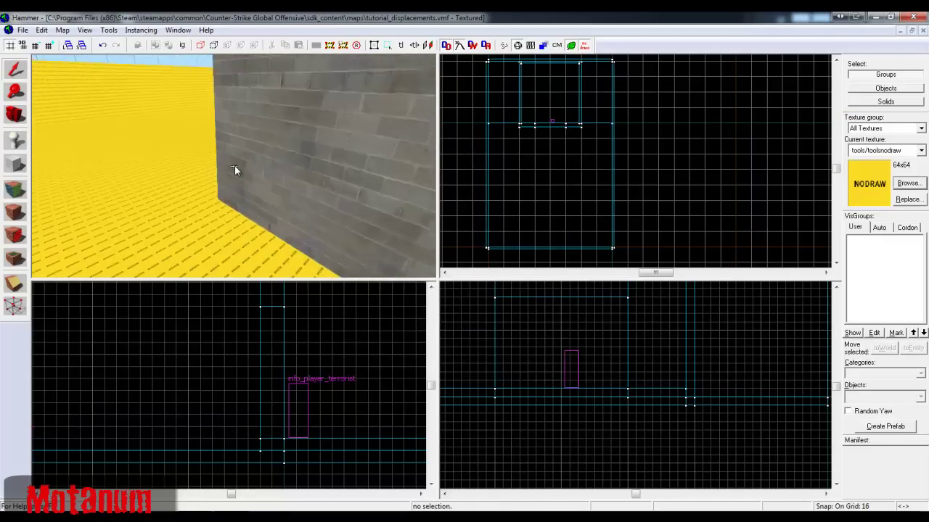
key(s)
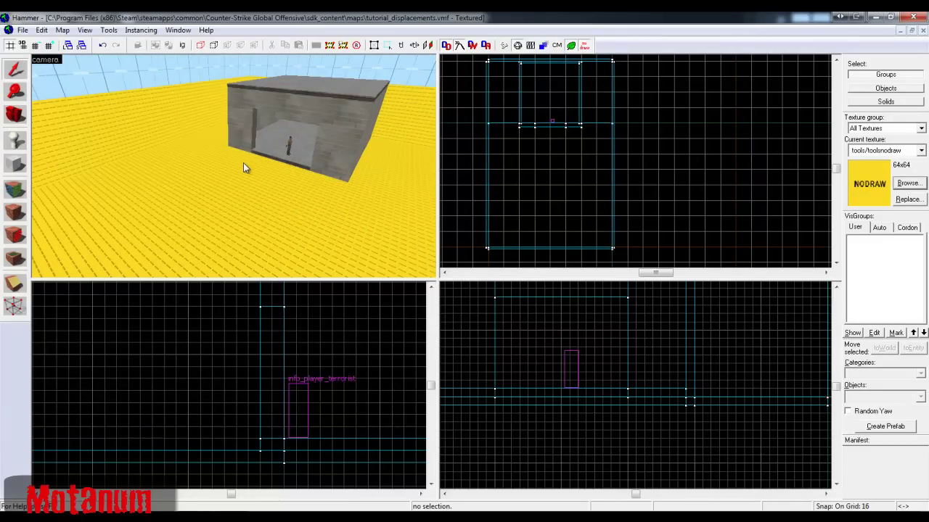
click(268, 187)
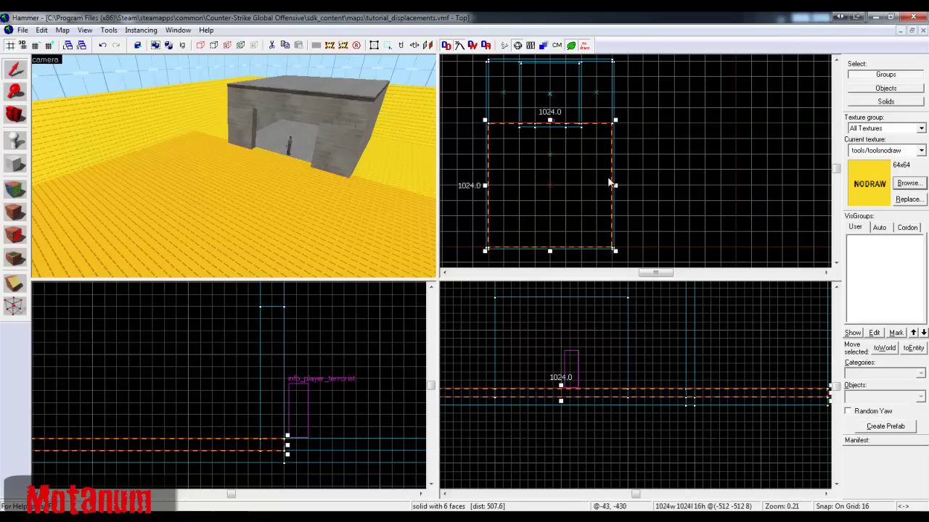
drag(616, 185, 583, 183)
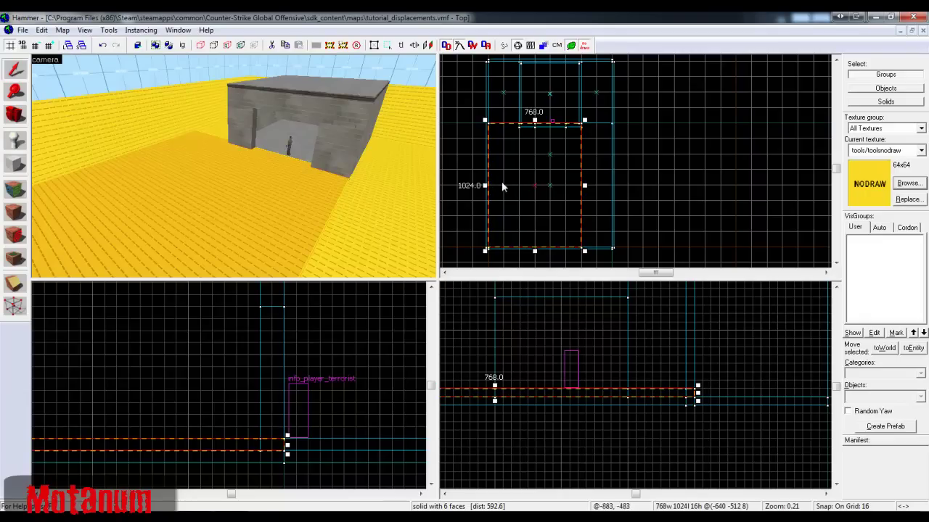
key(Delete)
- Copy the large 1024 by 1024 floor brush 16 units upward so it sits directly on the original
click(293, 186)
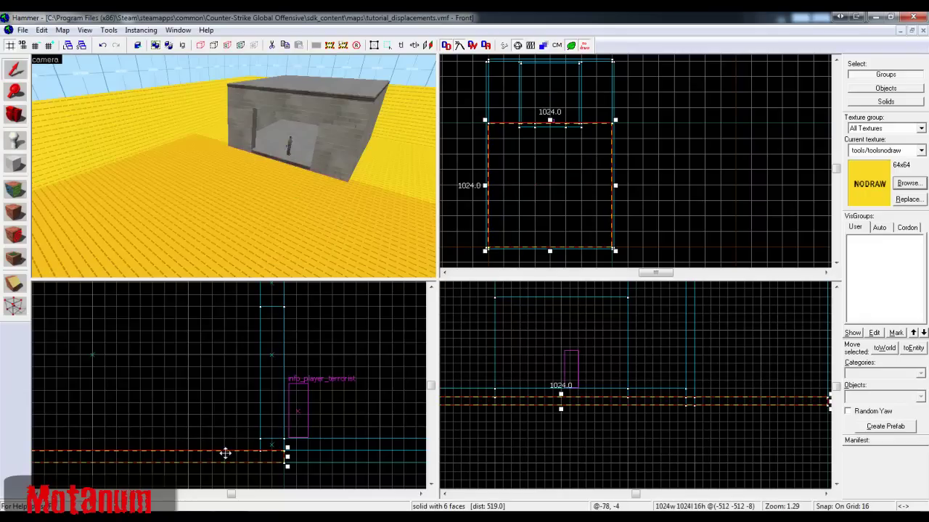
drag(230, 457, 227, 447)
- Try stacking another copy of the raised floor brush 16 units higher, and delete that copy
key(d)
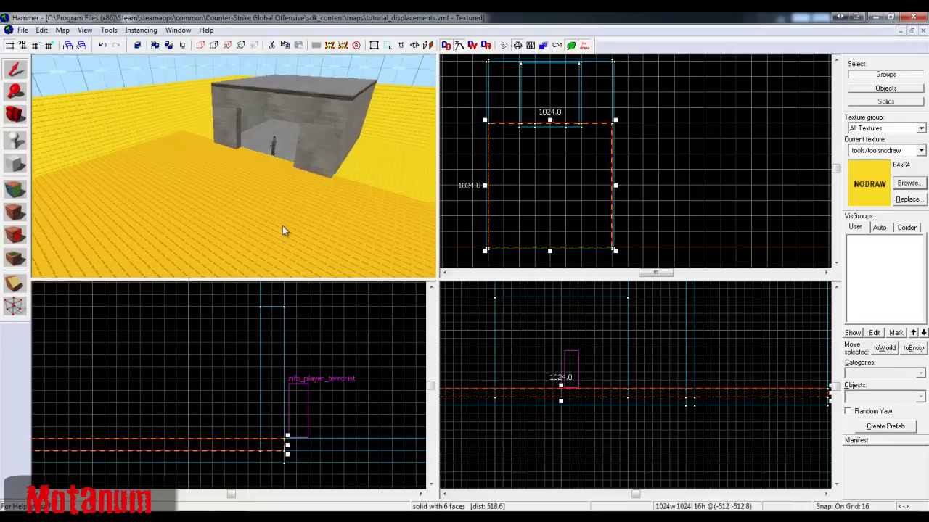
key(z)
key(w)
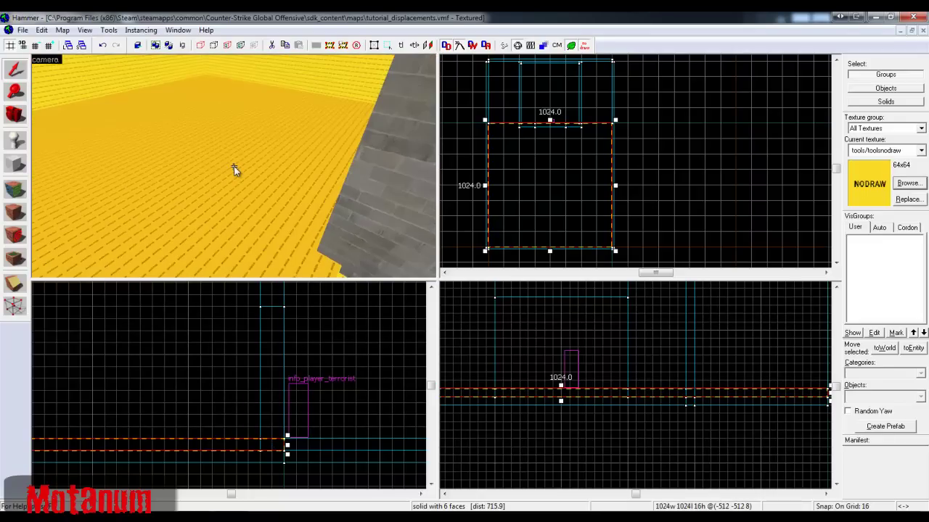
key(w)
key(z)
drag(247, 443, 246, 435)
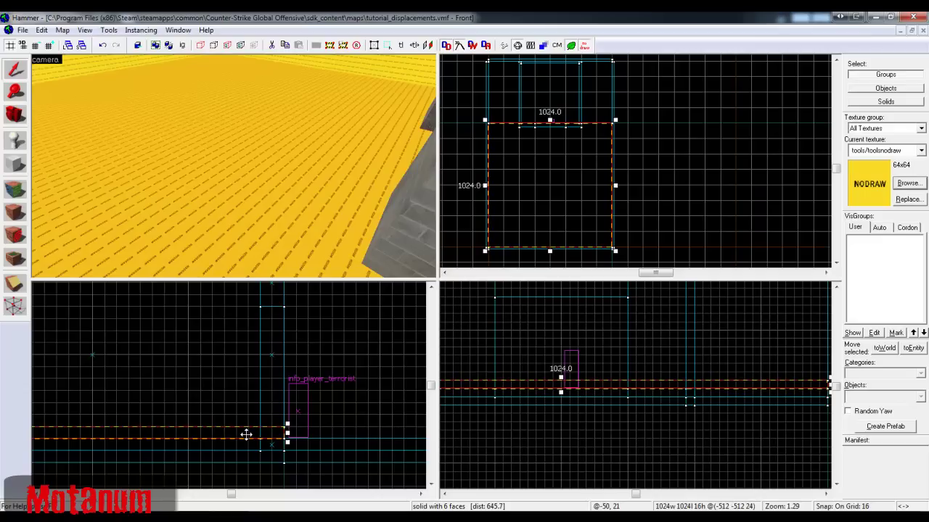
key(Delete)
- Select the copied brush resting on the large floor and move it 48 units upward
click(227, 224)
key(z)
key(w)
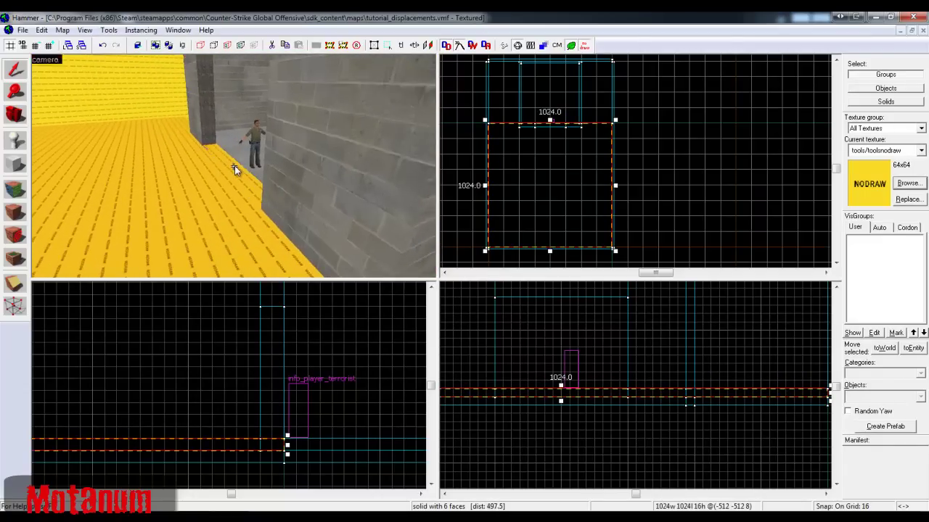
key(w)
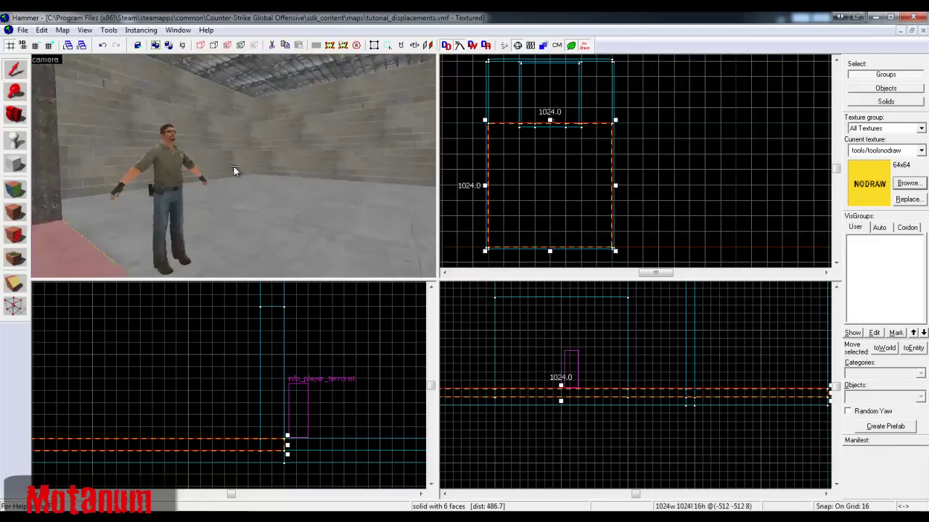
key(s)
key(s)
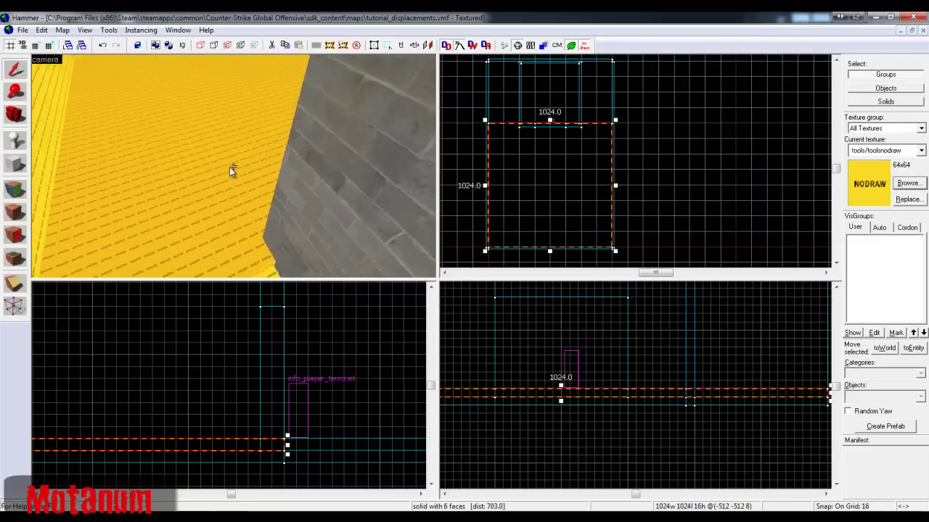
key(z)
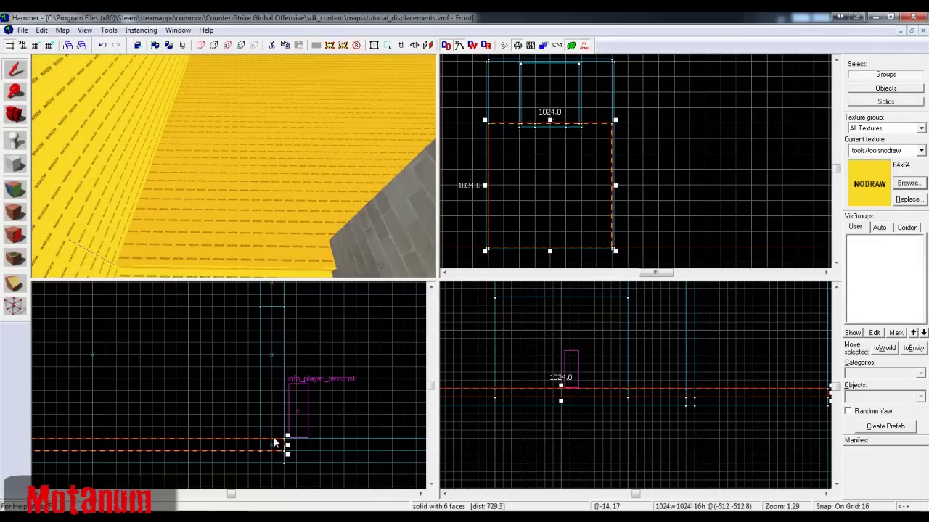
drag(271, 440, 271, 408)
key(z)
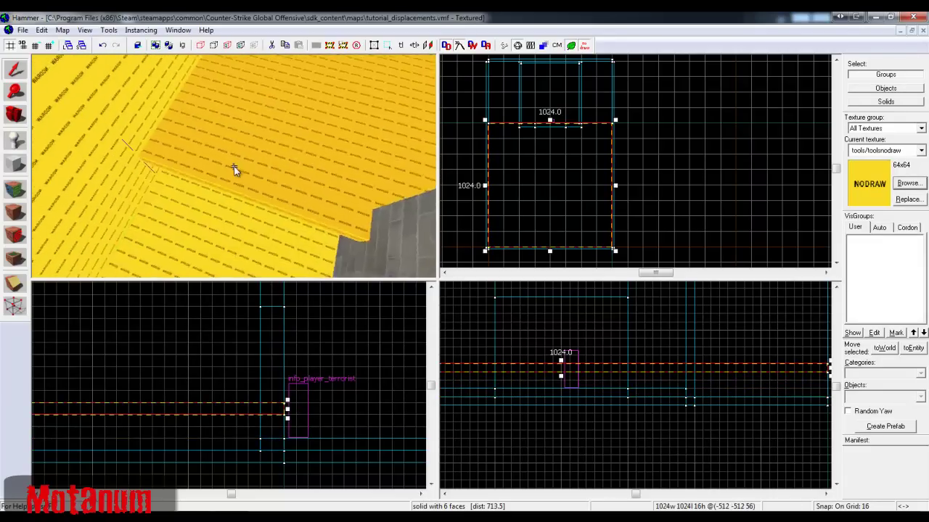
key(s)
key(z)
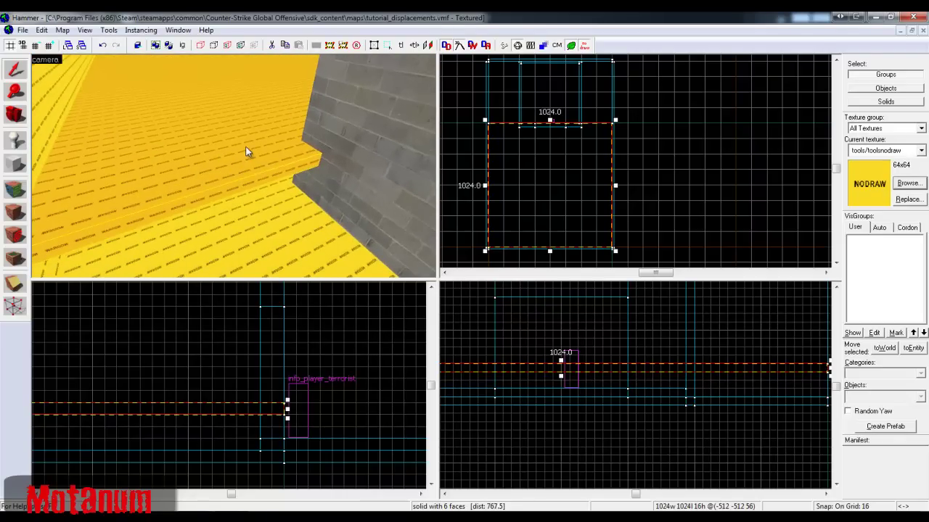
key(shift+a)
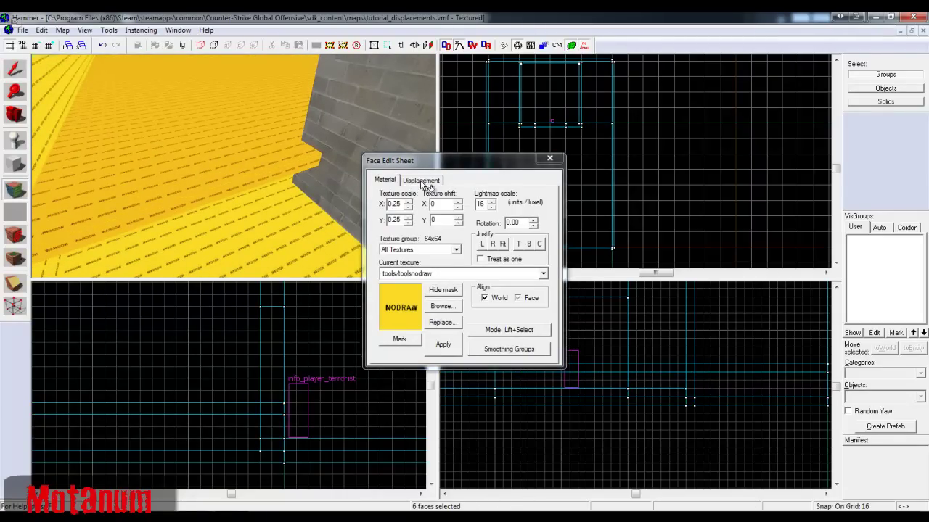
click(423, 180)
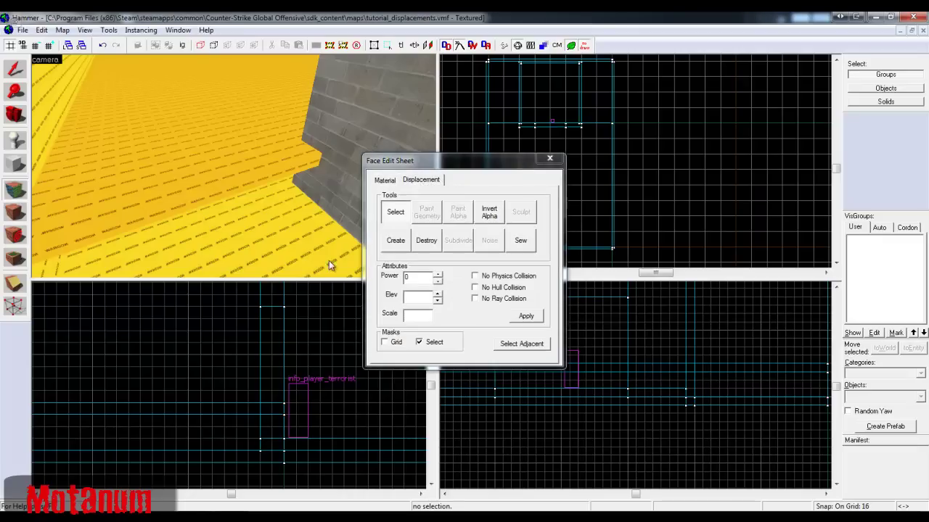
click(246, 152)
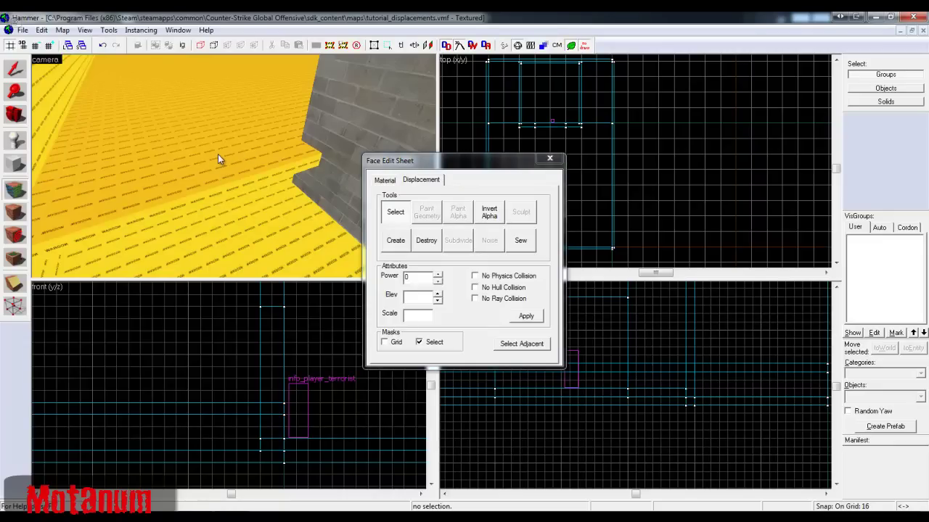
click(549, 158)
- Select the raised brush and create power 3 displacements on all six of its faces
click(239, 152)
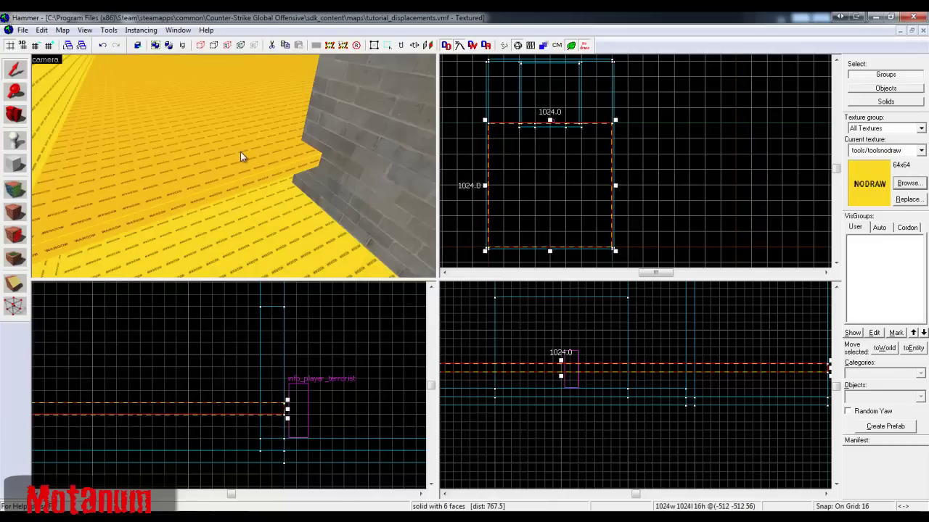
key(shift+a)
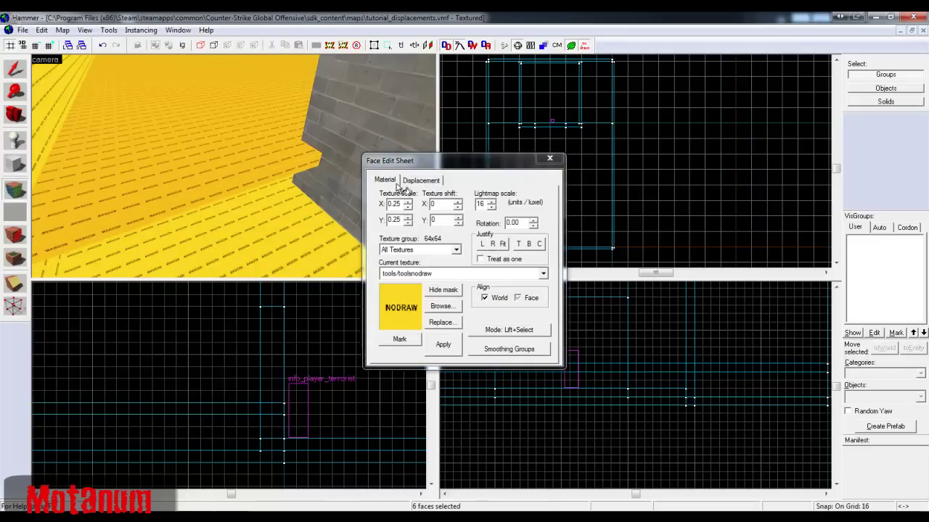
click(417, 180)
click(396, 241)
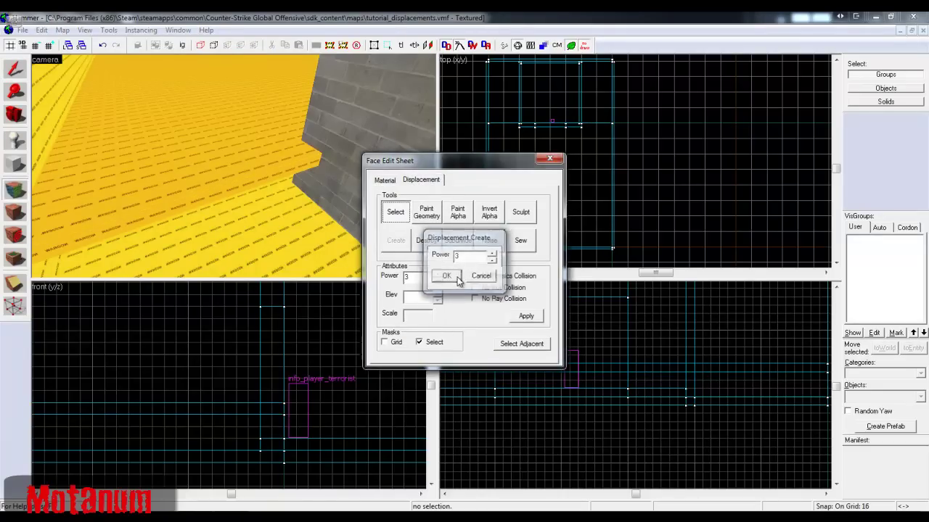
click(445, 275)
- Examine the raised brush with displacements on every face, flying around it and through its surroundings
key(z)
key(w)
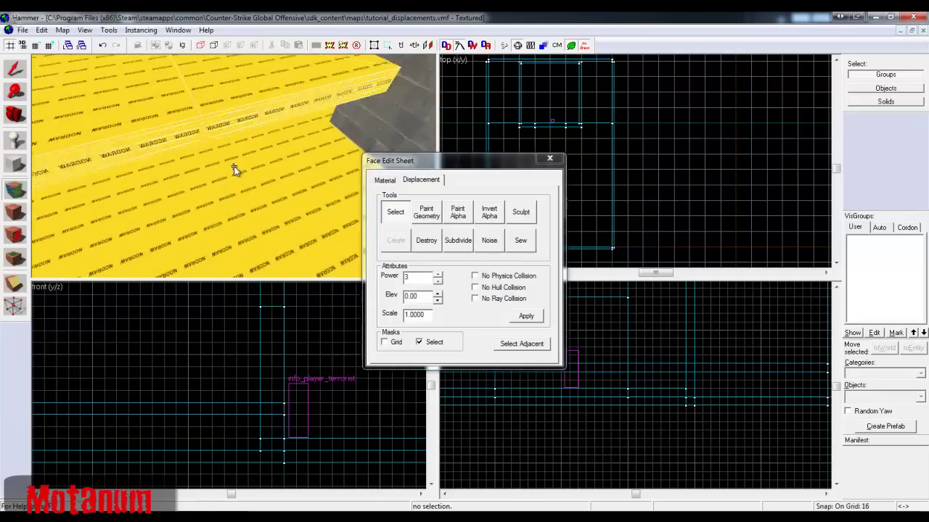
key(w)
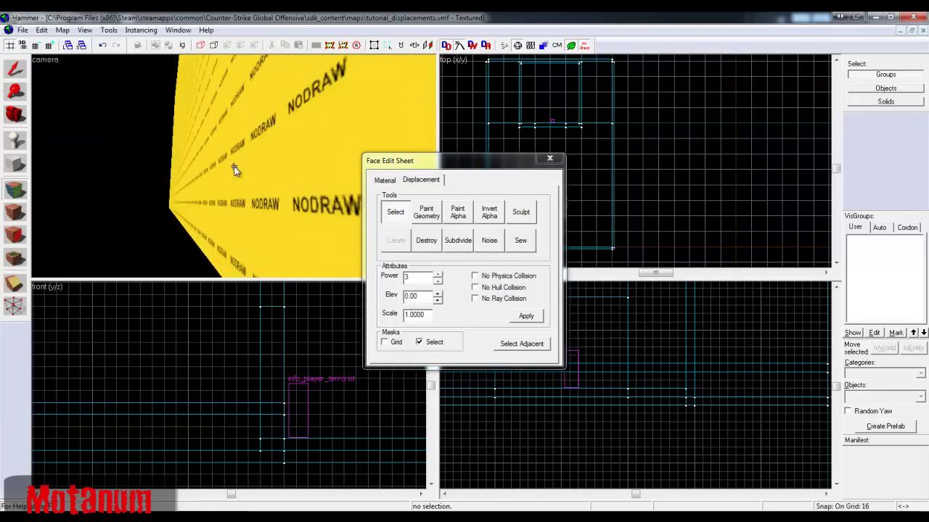
key(w)
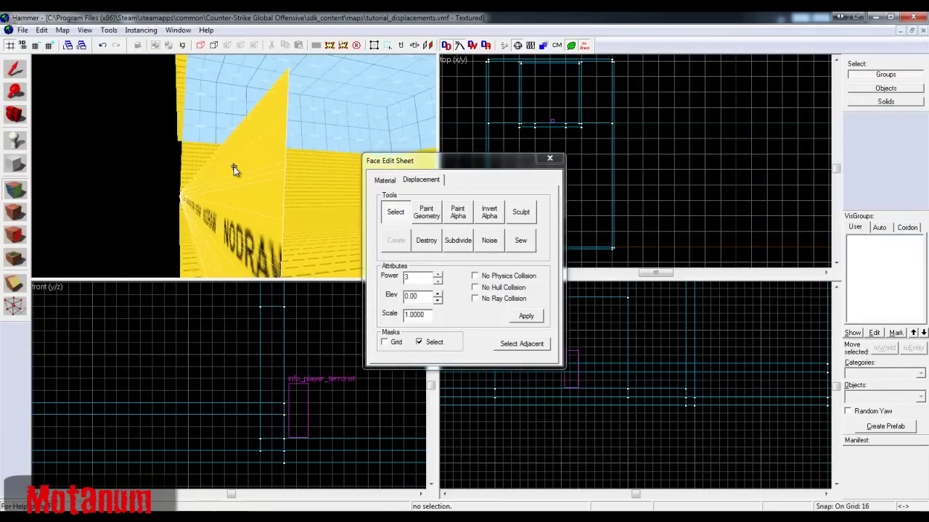
key(w)
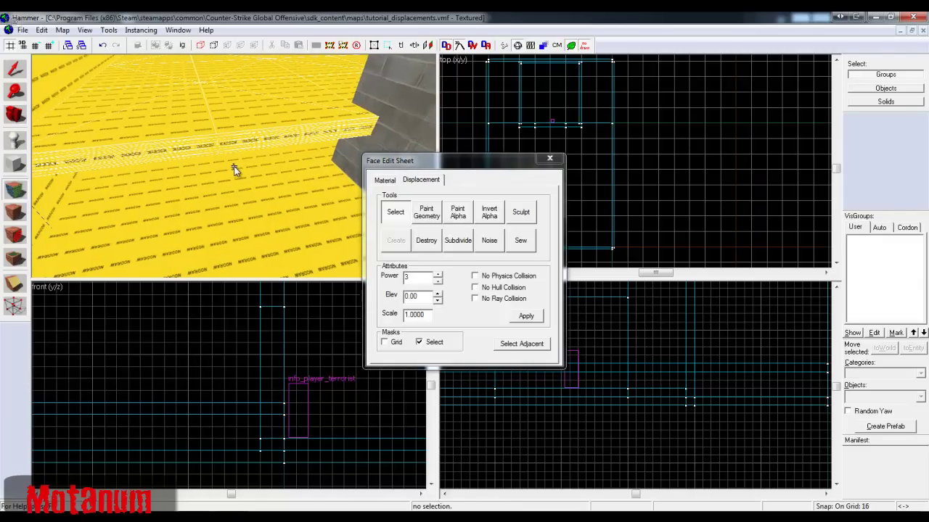
key(w)
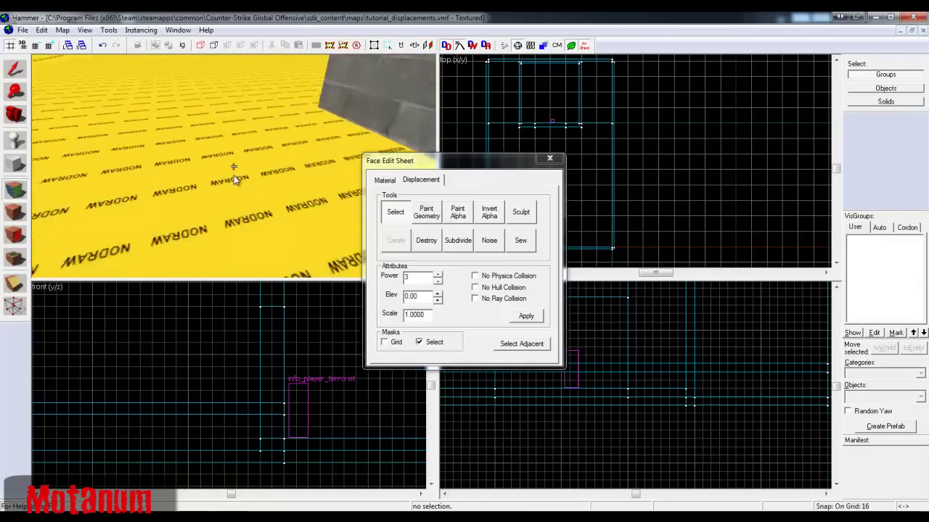
key(w)
key(z)
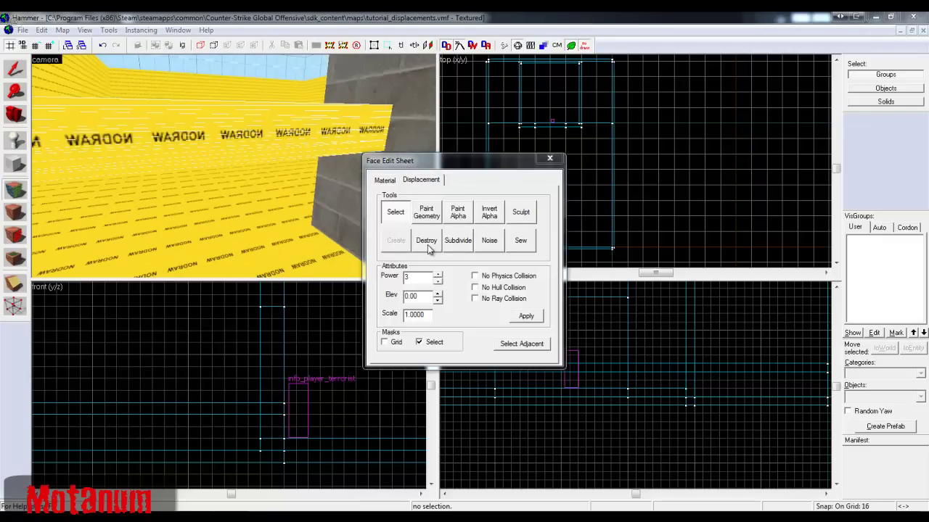
- Destroy the displacements on all faces of the raised brush and recreate them with power 3
click(428, 249)
key(z)
key(s)
key(z)
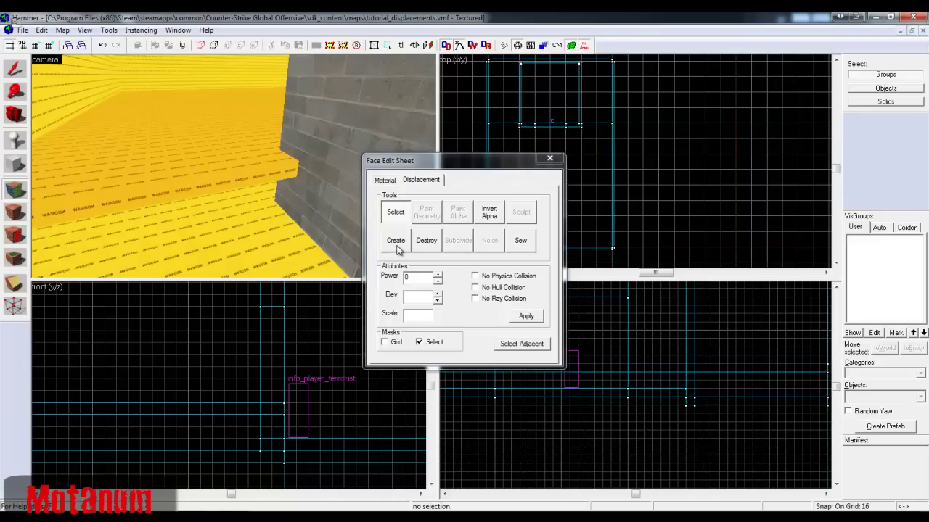
click(397, 247)
click(441, 275)
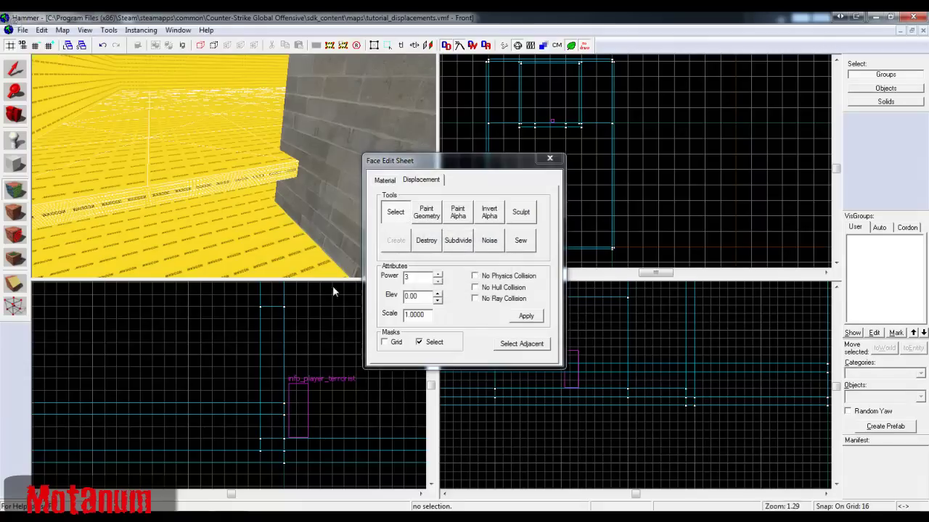
- Repeat destroying and creating the power 3 displacements on every face of the raised brush, finishing with a destroy
click(436, 248)
click(395, 241)
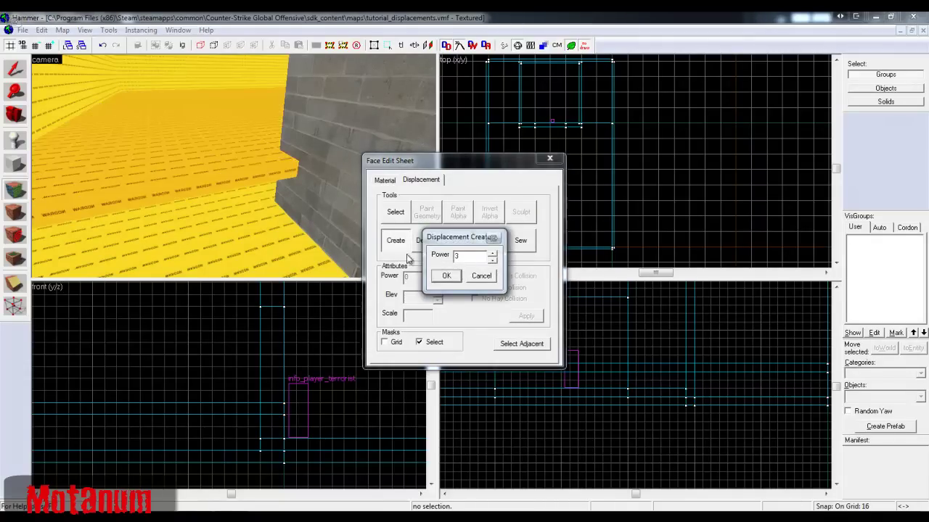
click(446, 276)
click(424, 242)
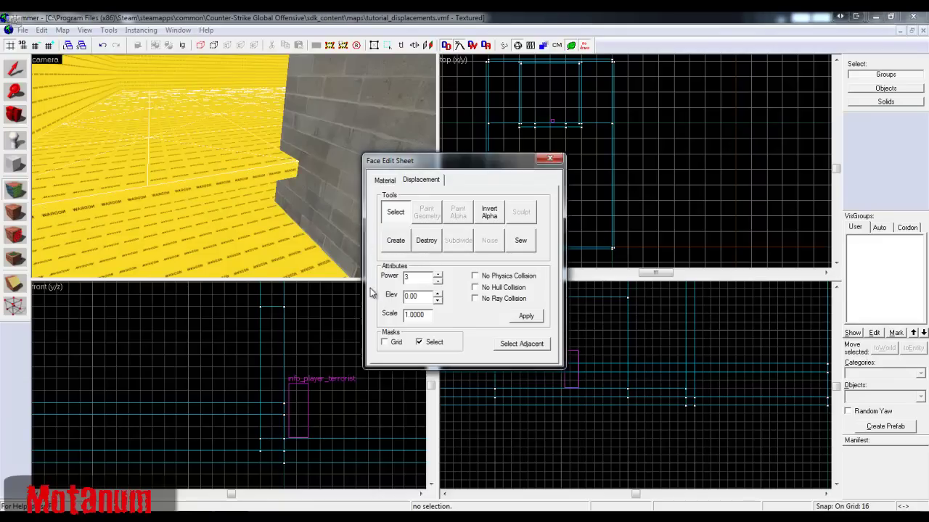
- Reselect the raised brush with all its faces, destroy their displacements, and close the Face Edit Sheet
click(549, 159)
click(214, 176)
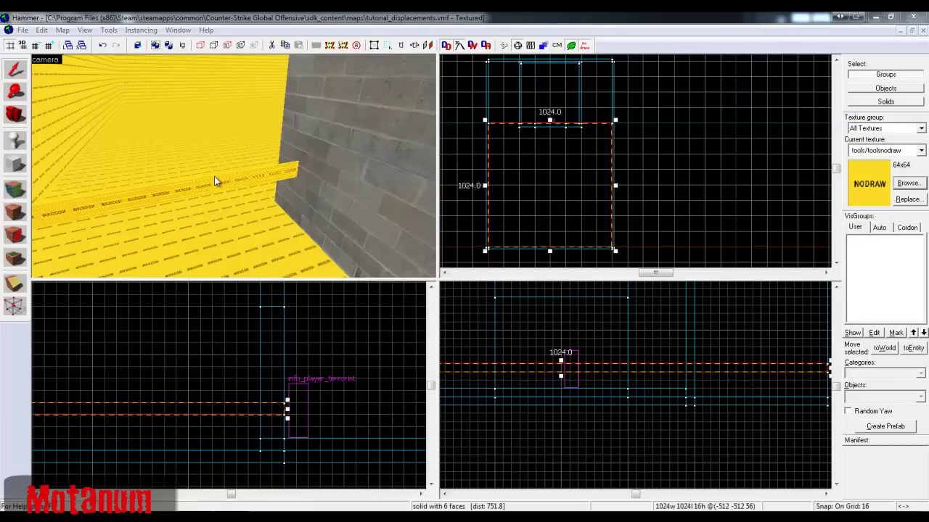
key(shift+a)
click(415, 181)
key(z)
key(w)
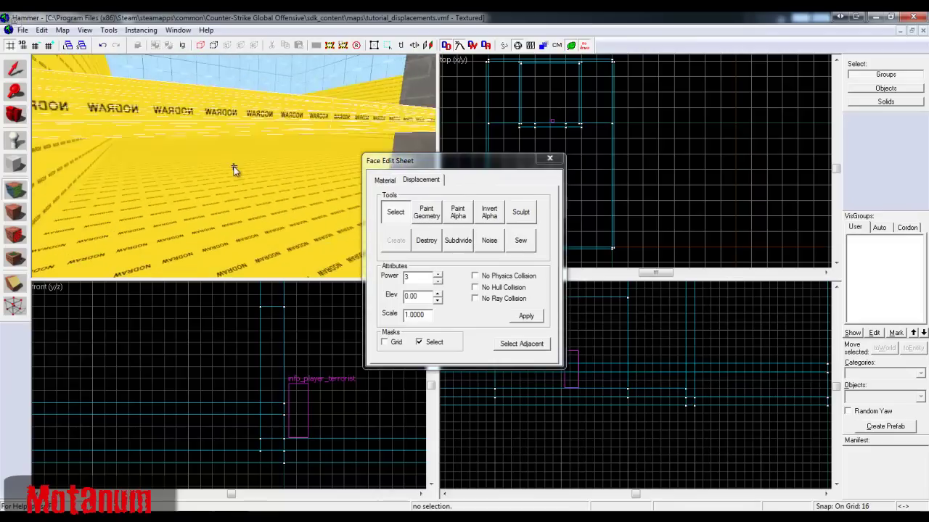
key(s)
key(z)
click(427, 243)
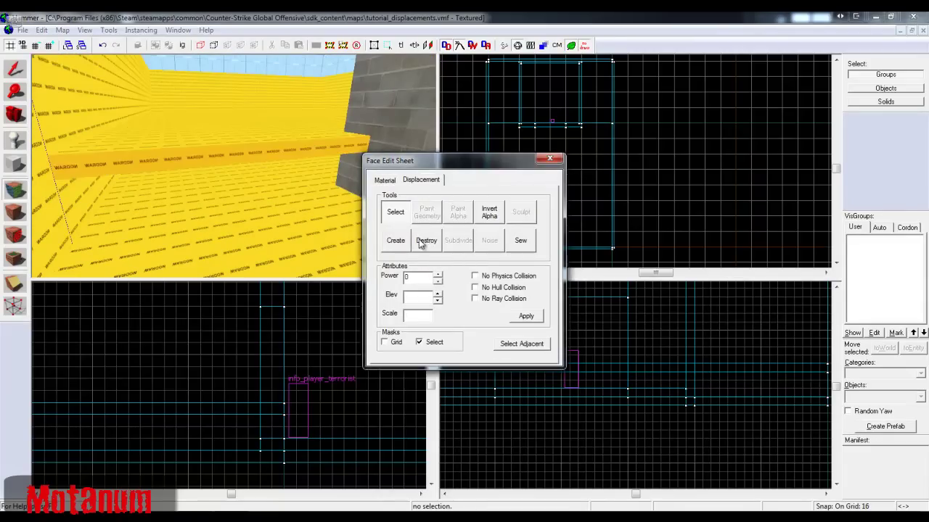
click(551, 159)
key(z)
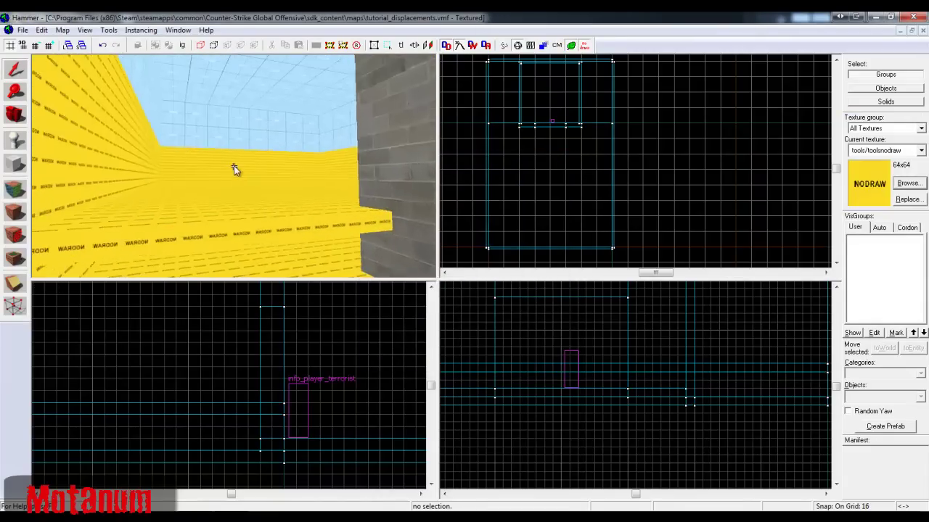
key(s)
key(z)
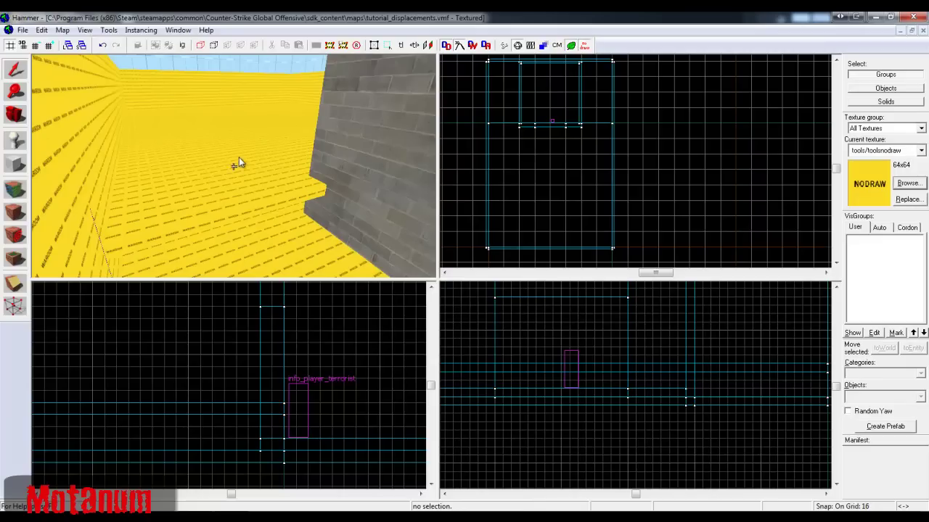
key(z)
key(z)
click(233, 167)
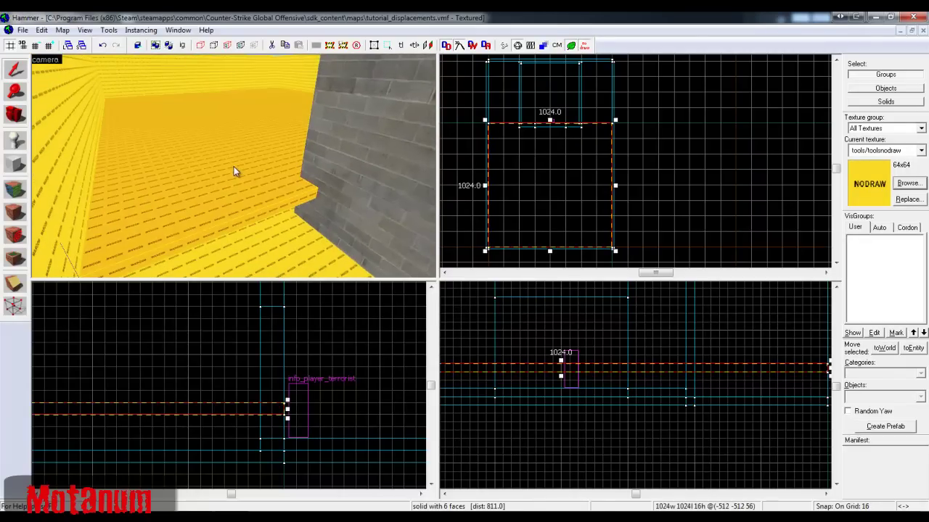
key(shift+a)
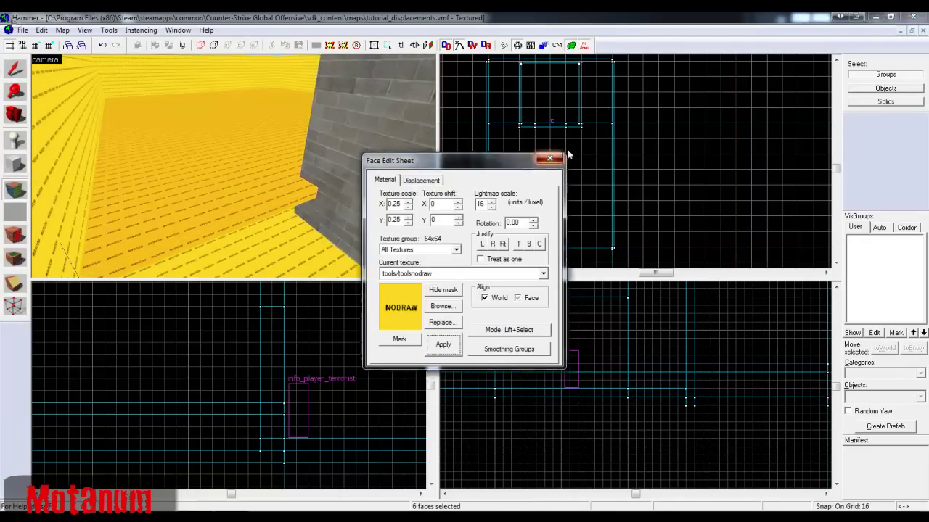
click(549, 158)
- Open the Face Edit Sheet with no brush selected and select only the raised brush's top face
key(shift+a)
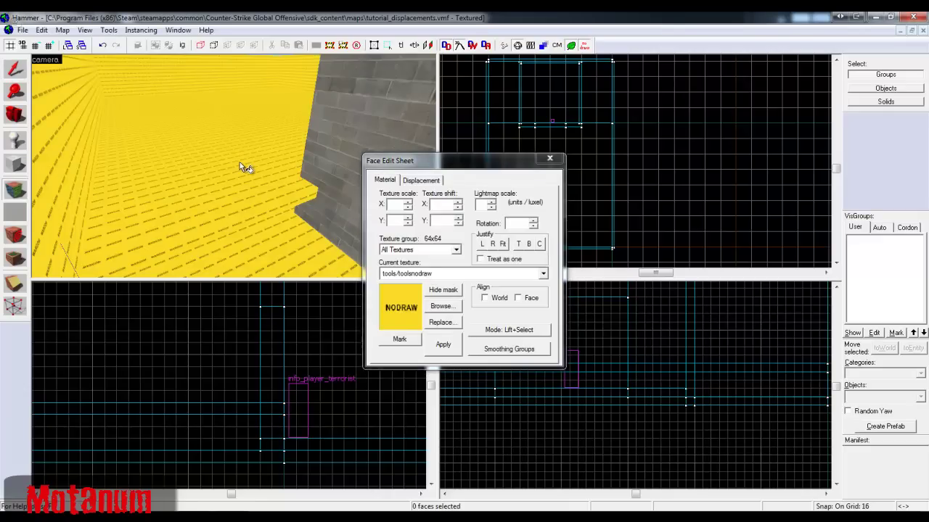
click(253, 261)
key(z)
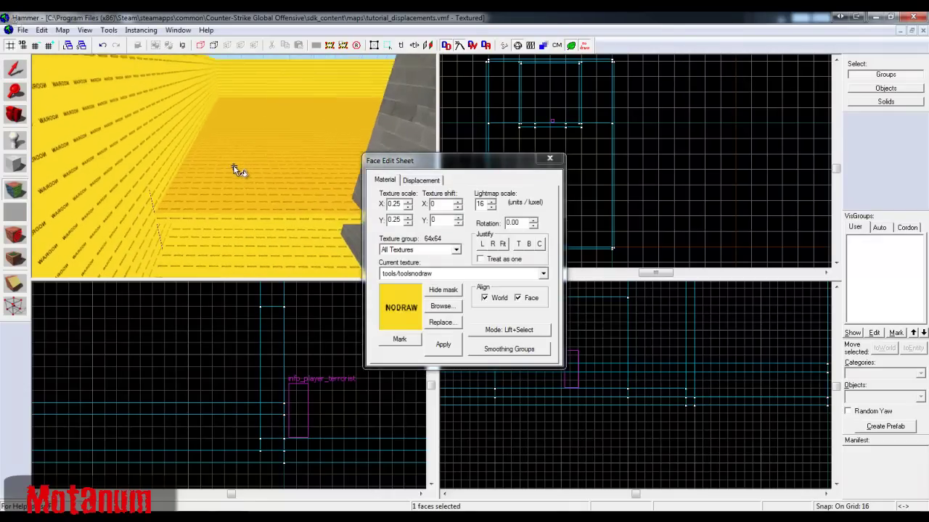
ctrl+click(169, 139)
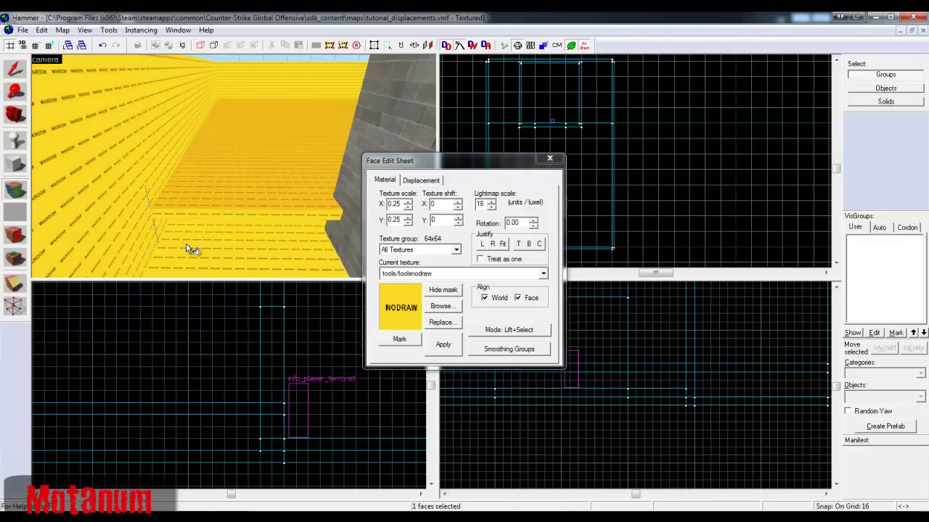
key(z)
- Create a displacement with power 2 on the raised brush's selected top face
click(421, 181)
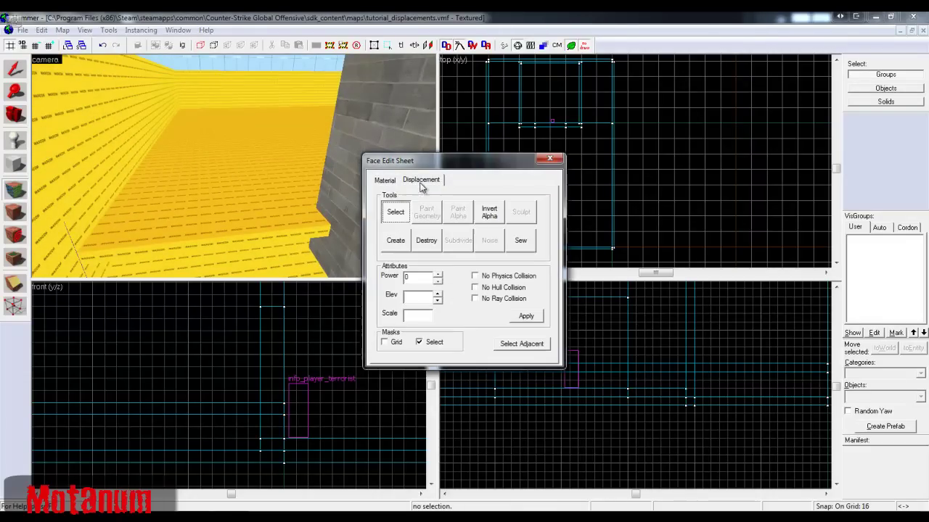
click(395, 241)
drag(466, 239, 453, 240)
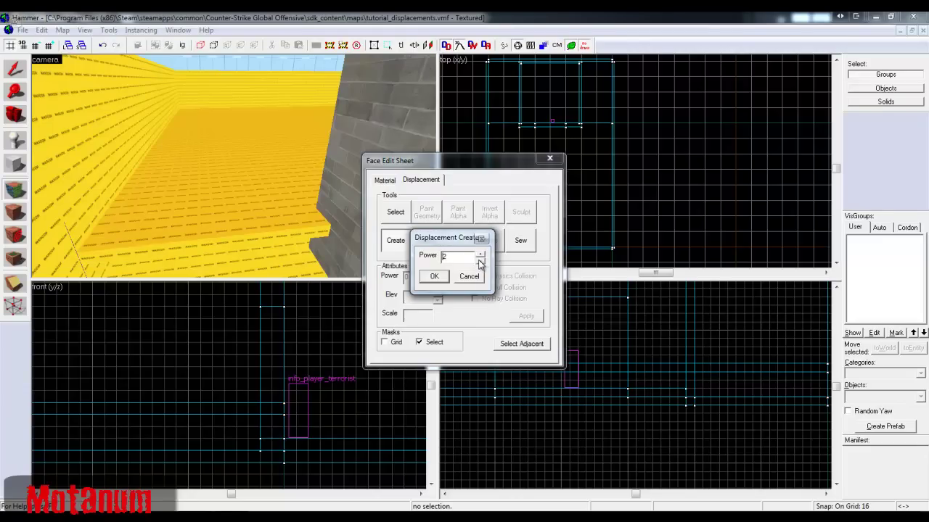
click(432, 278)
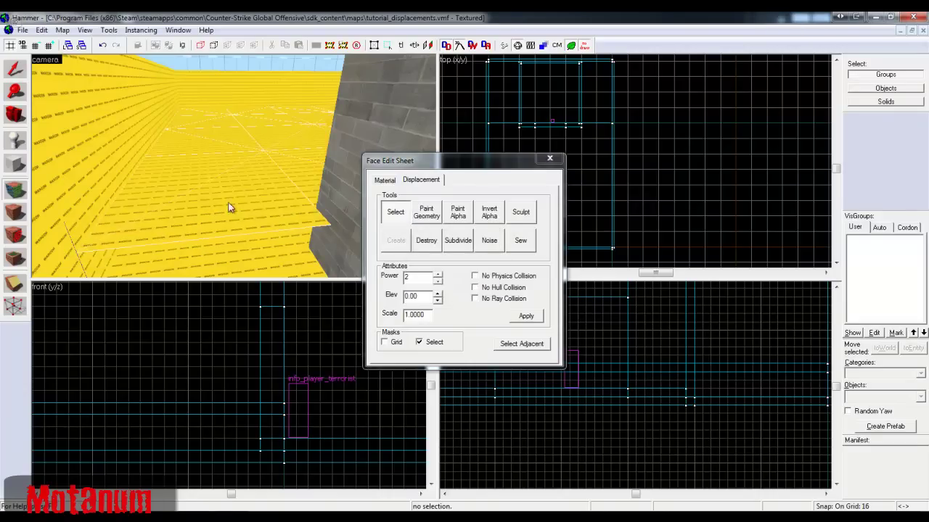
- Try power 3 and power 4 on the top-face displacement, applying each value to compare the mesh density
key(z)
key(w)
key(s)
key(z)
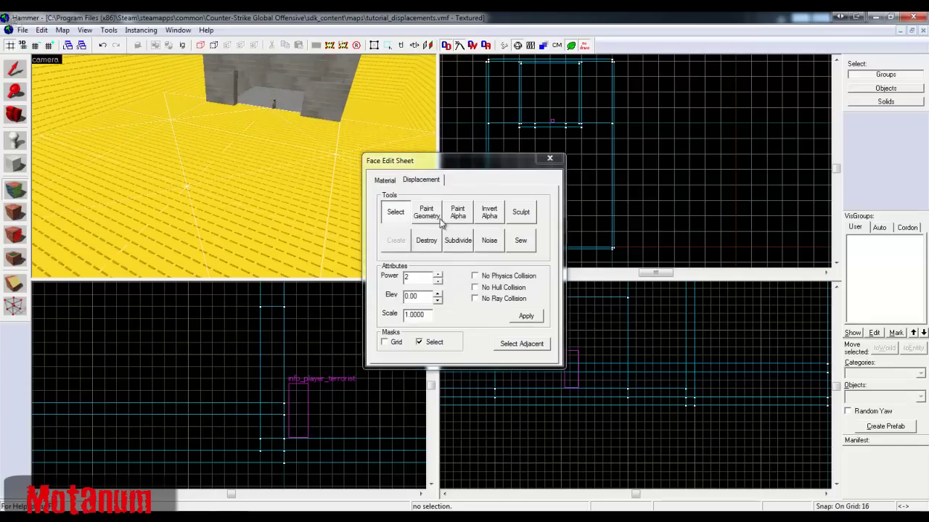
click(437, 275)
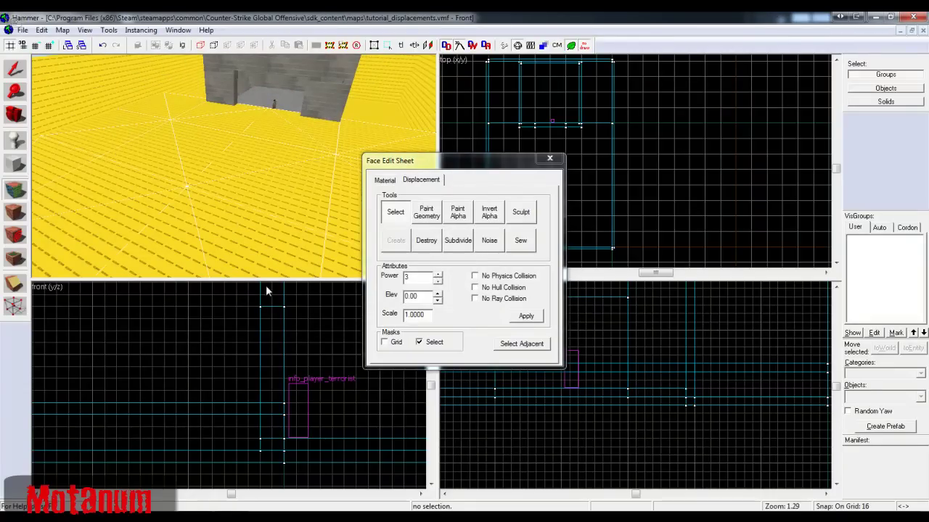
click(539, 317)
click(438, 274)
click(523, 318)
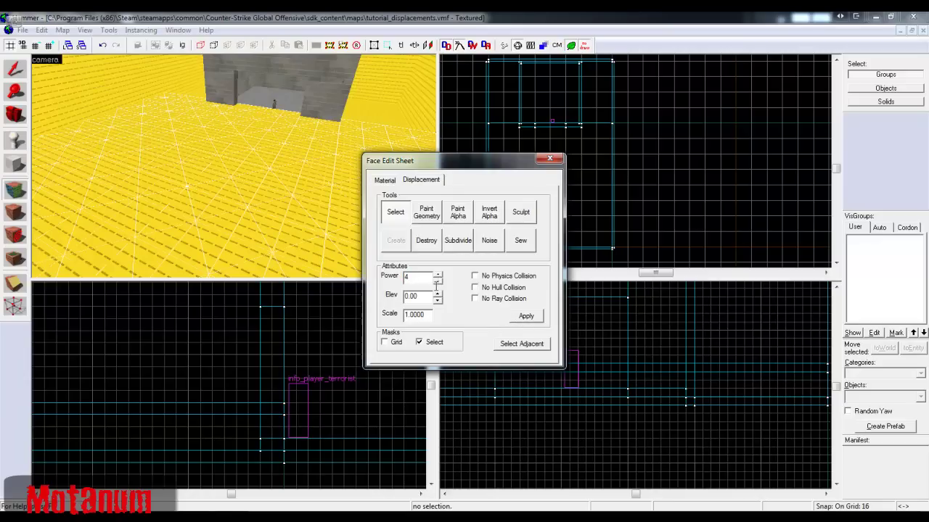
- Set the top-face displacement's power to 3 and apply it
click(525, 316)
click(437, 275)
click(516, 315)
key(z)
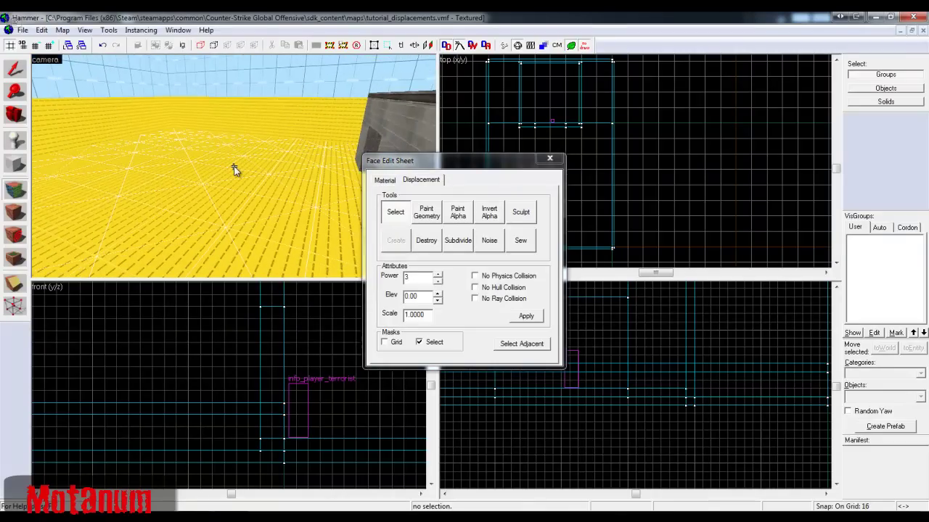
- Try power 4 on the top-face displacement to compare its mesh density, and restore and apply power 3
key(z)
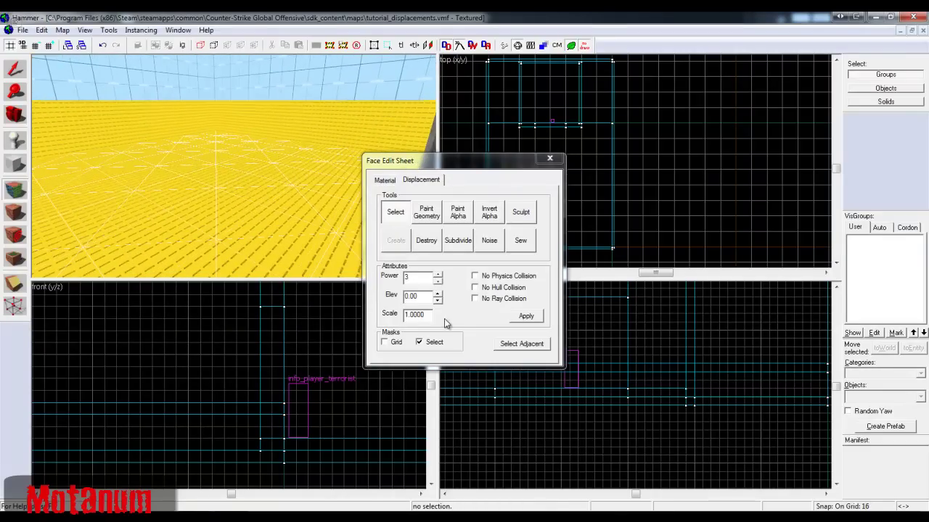
click(438, 274)
click(526, 316)
key(z)
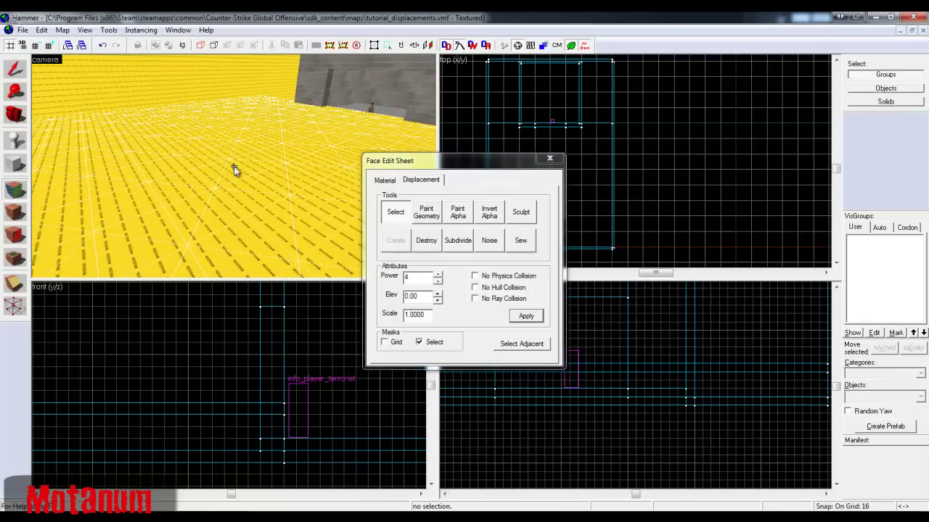
key(z)
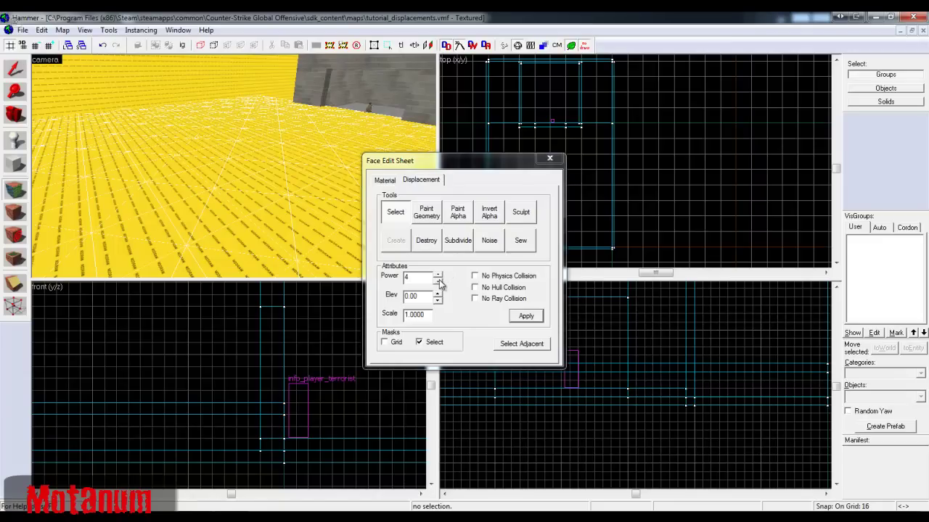
click(439, 283)
click(530, 315)
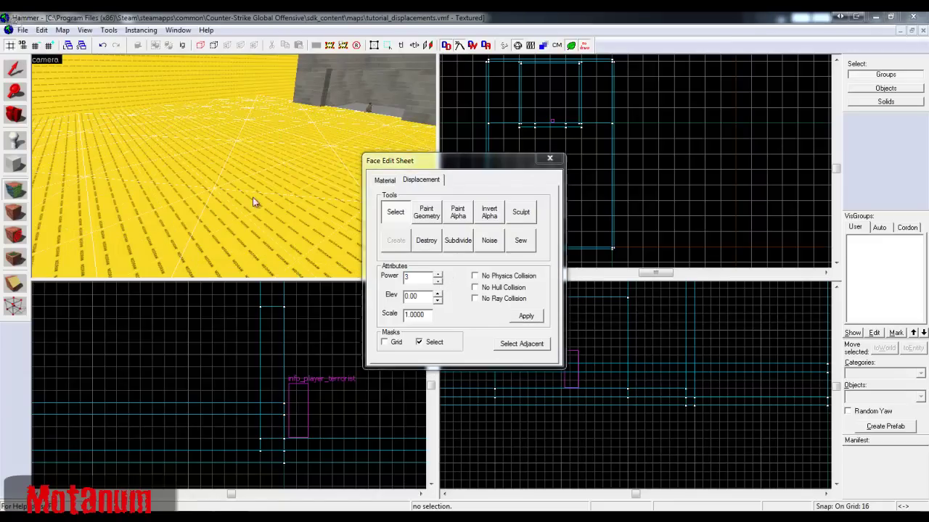
key(z)
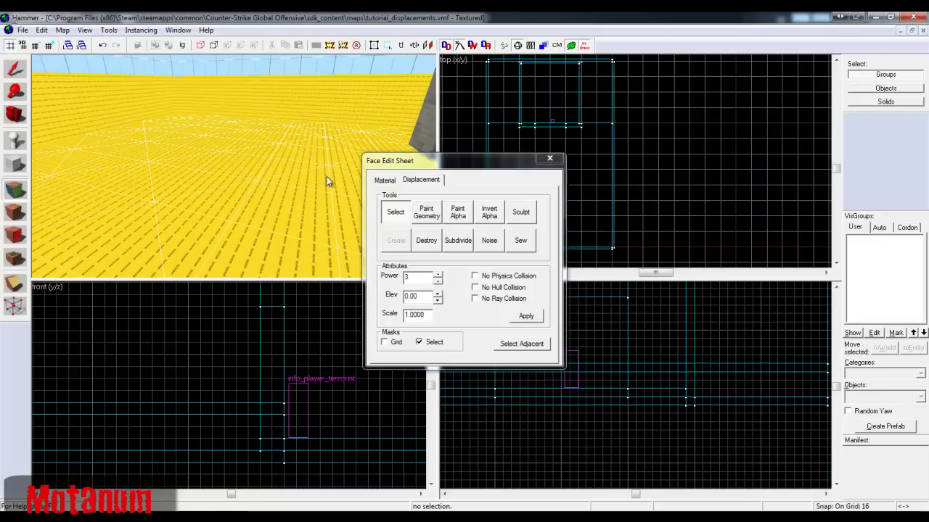
key(z)
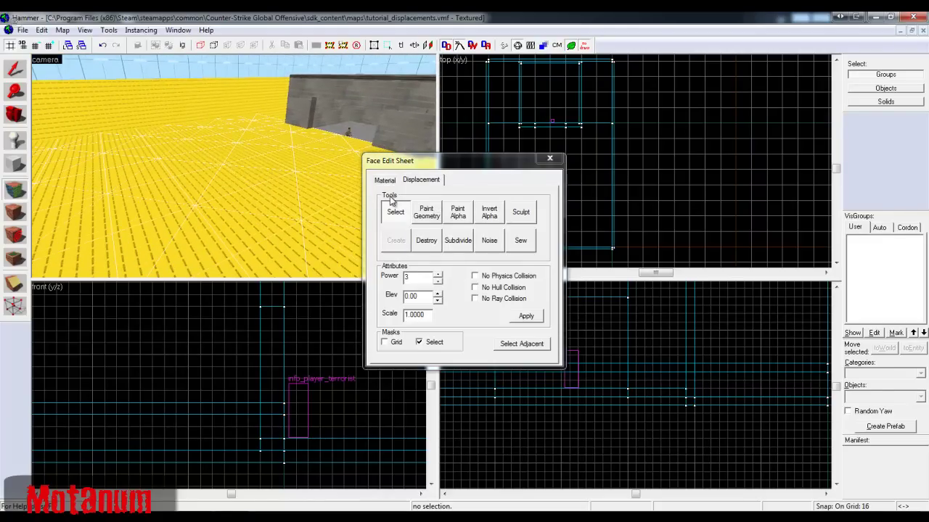
- Open Paint Geometry for the displacement and set a spatial radius of 71 with the Raise/Lower effect and Face Normal axis
click(427, 212)
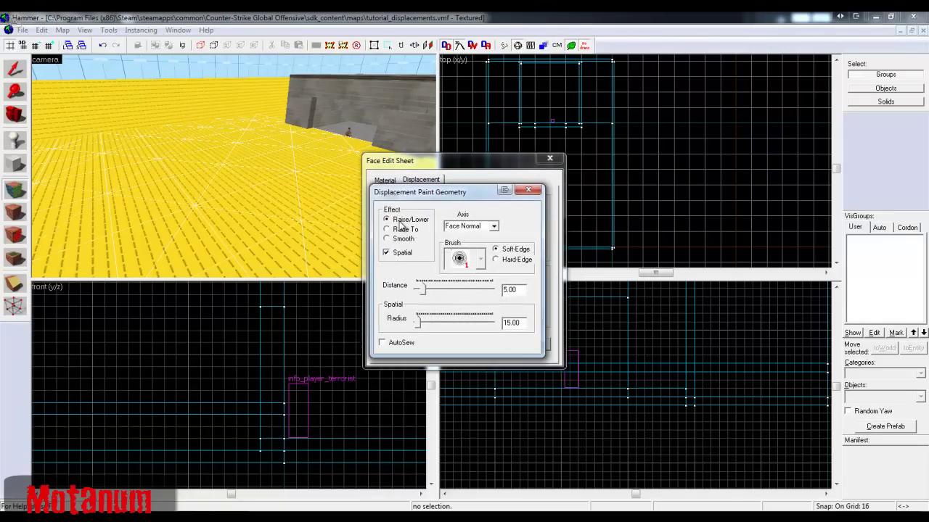
click(387, 229)
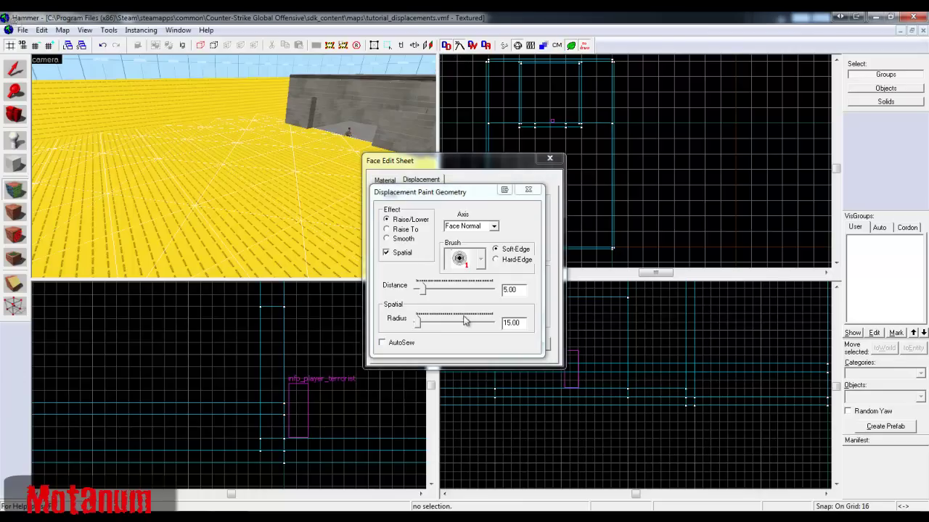
drag(416, 322, 423, 324)
click(493, 226)
click(472, 267)
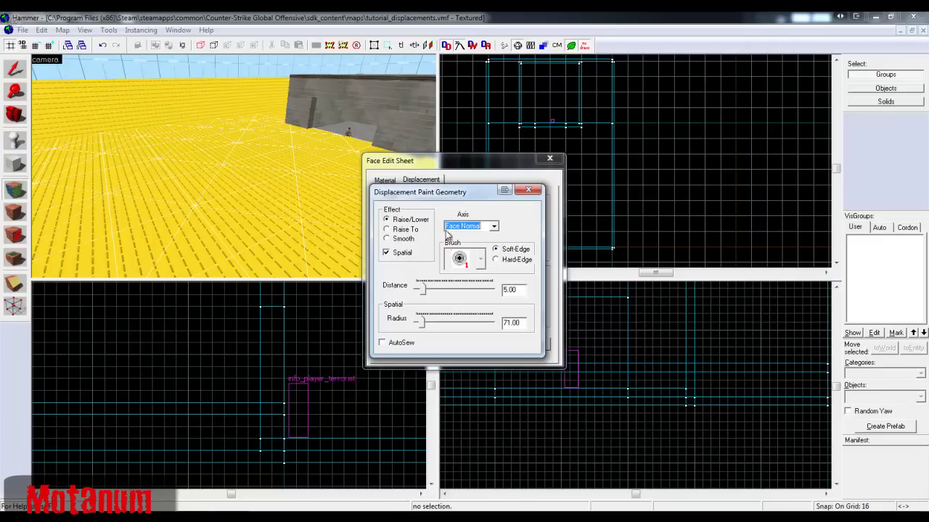
- Try painting the displacement along the X-Axis with Raise/Lower, and undo the stroke
click(497, 227)
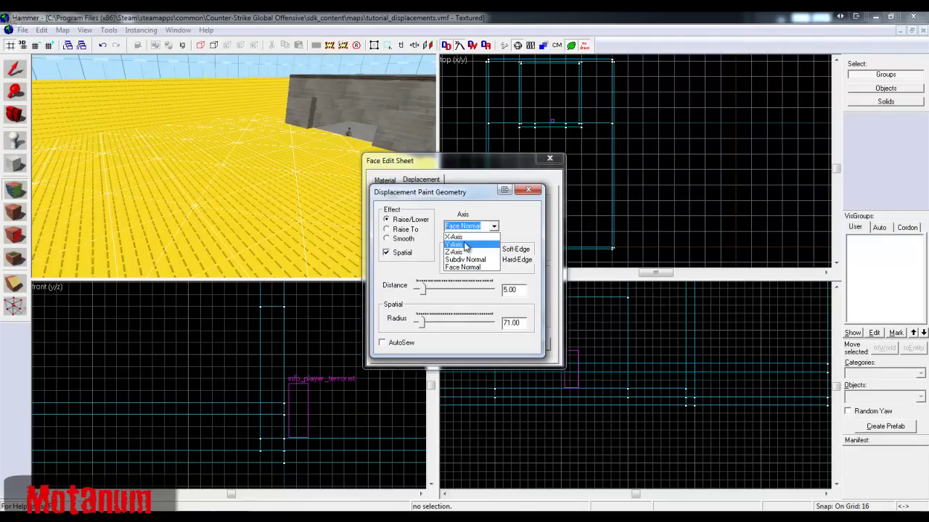
click(464, 238)
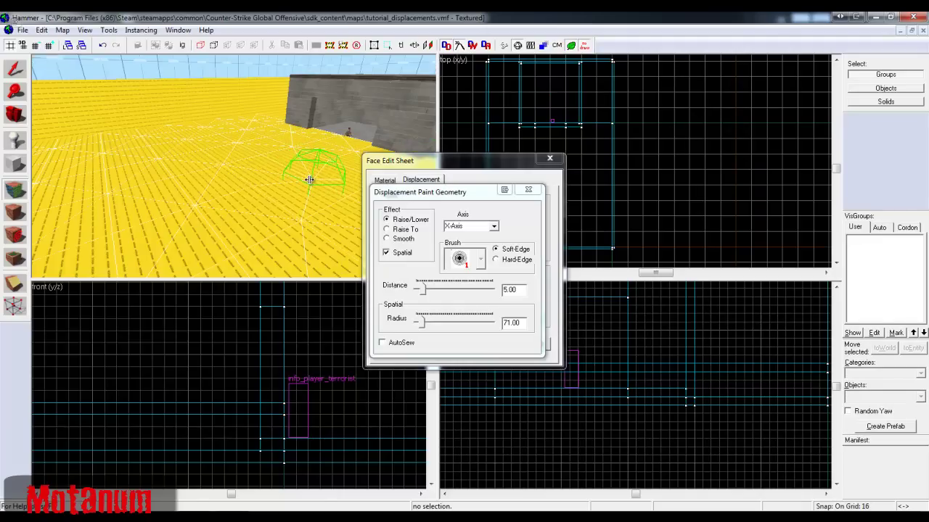
key(z)
key(w)
key(z)
key(ctrl+z)
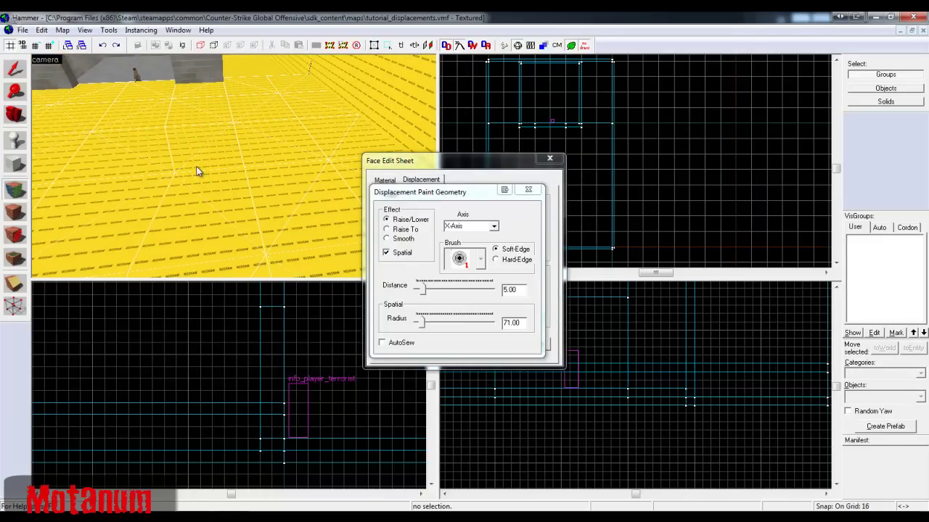
key(z)
key(z)
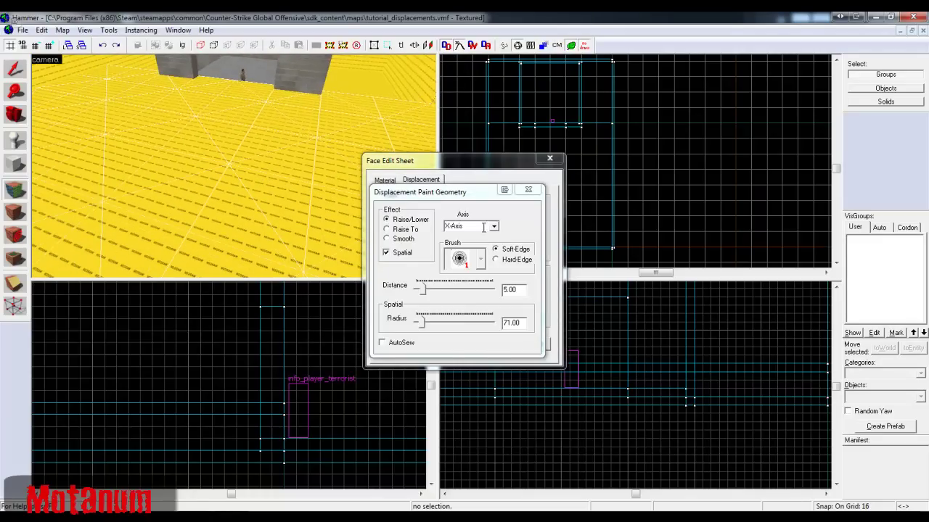
- Try painting the displacement along the Y-Axis near the building's opening
click(479, 225)
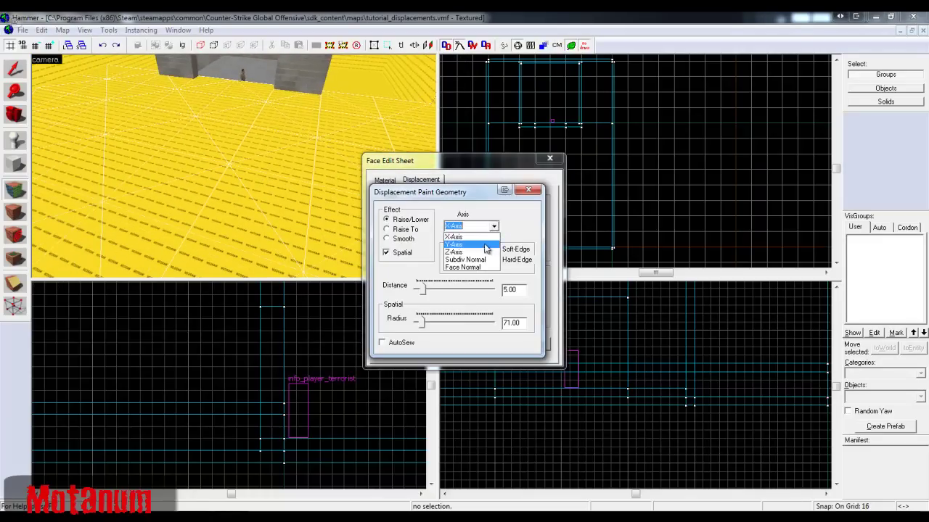
click(483, 245)
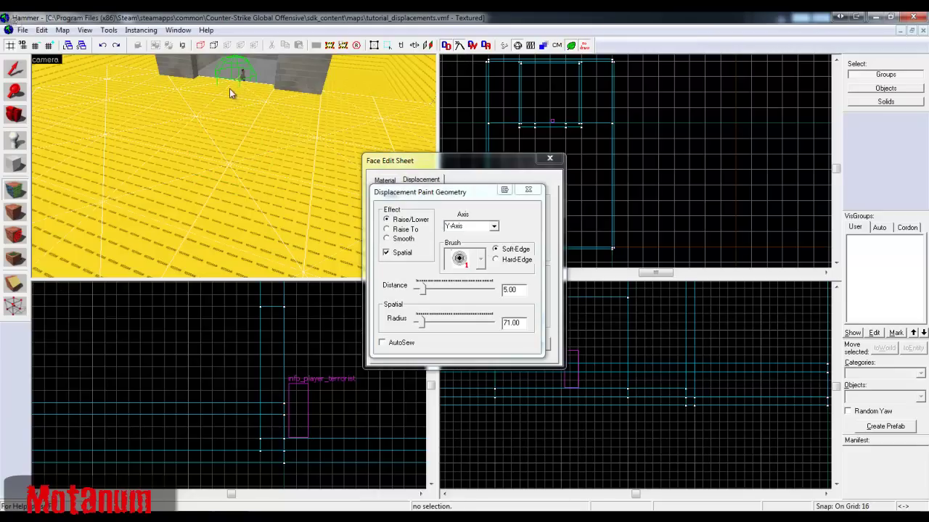
key(z)
key(w)
key(z)
drag(216, 186, 233, 181)
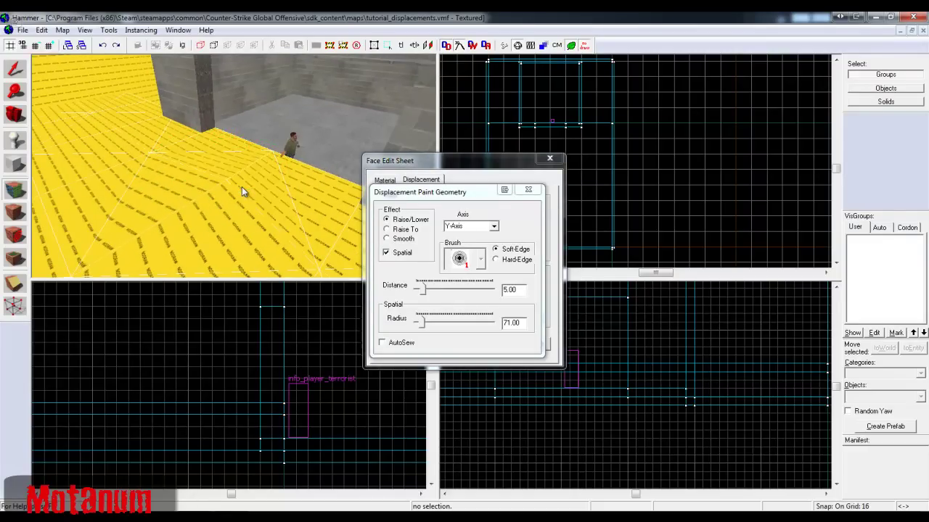
- Set the paint axis to Z-Axis and raise the displacement surface in front of the building's opening
click(494, 227)
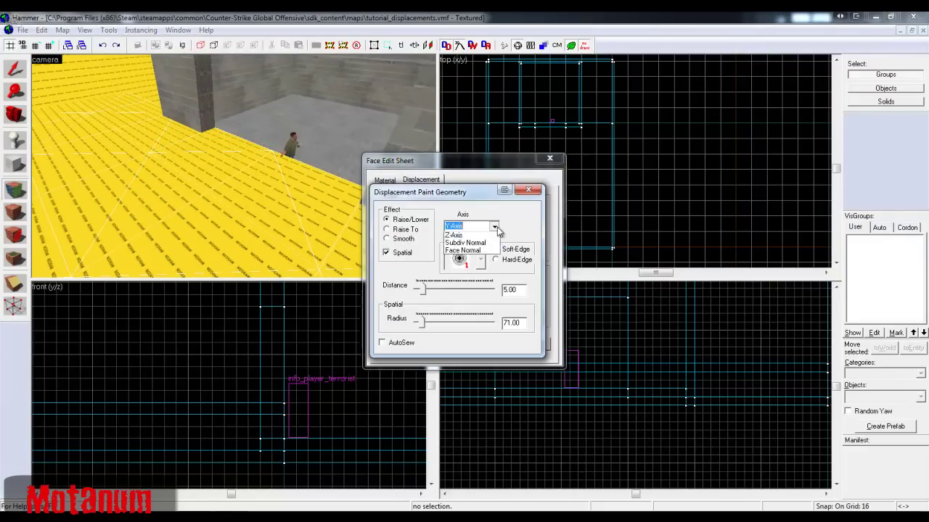
click(493, 252)
key(z)
key(s)
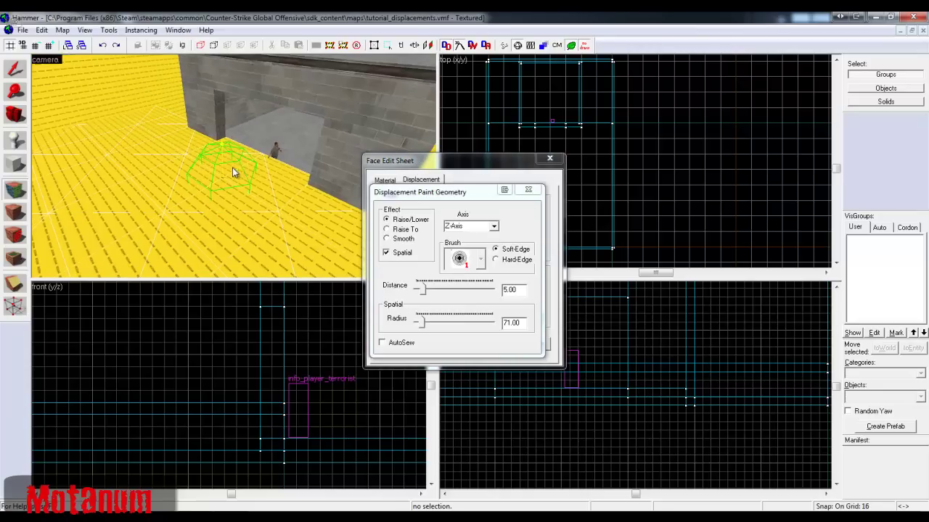
mouse_move(233, 167)
mouse_down()
mouse_move(226, 169)
mouse_move(226, 157)
mouse_up()
key(z)
key(w)
key(a)
key(z)
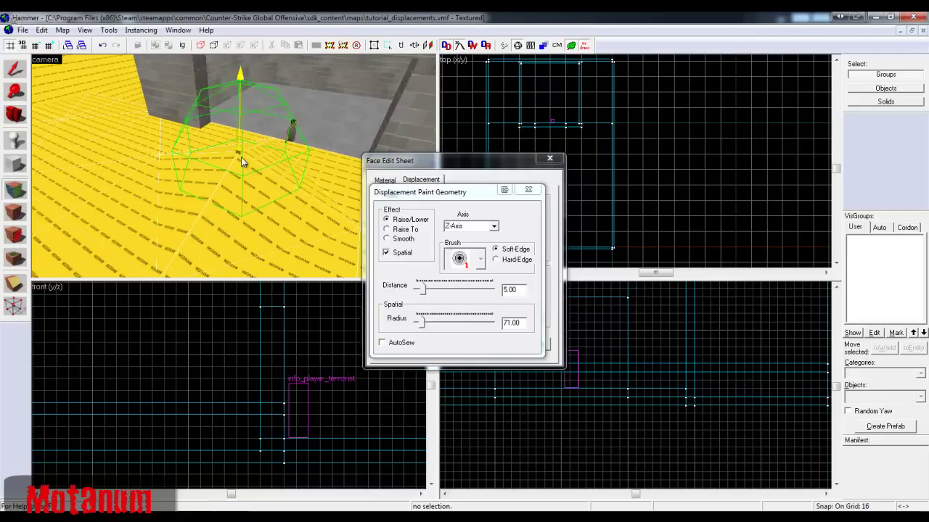
- Lower the raised area in front of the opening along the Z-Axis, and undo the last stroke
right_click(242, 157)
right_click(240, 157)
right_click(240, 157)
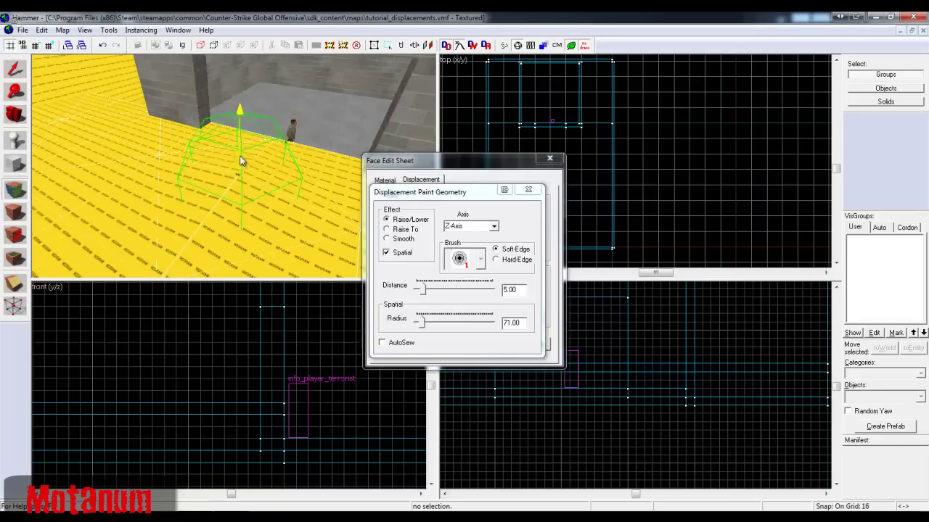
key(ctrl+z)
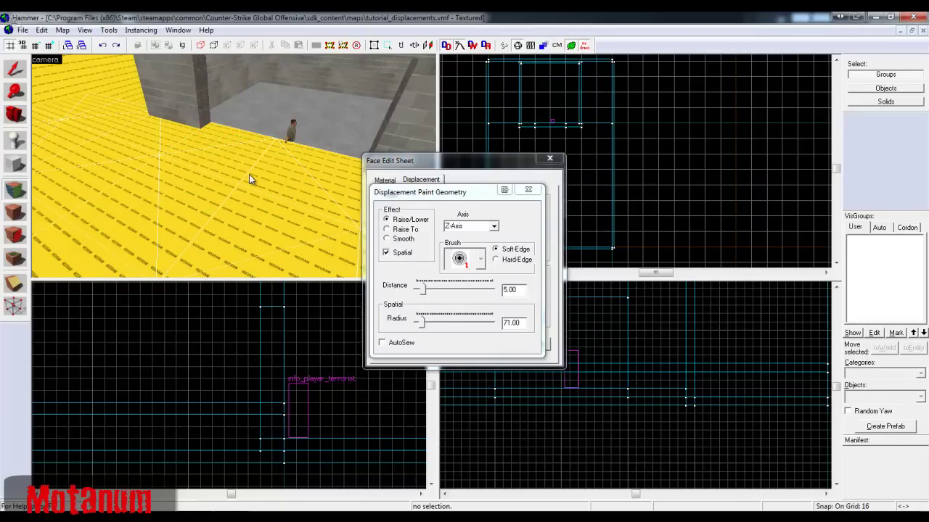
- Raise and lower the displacement with further Z-Axis paint strokes beside the building's wall
drag(249, 175, 249, 175)
right_drag(249, 175, 250, 175)
mouse_move(249, 174)
mouse_down()
mouse_move(248, 183)
mouse_move(241, 167)
mouse_move(177, 155)
mouse_up()
key(z)
key(w)
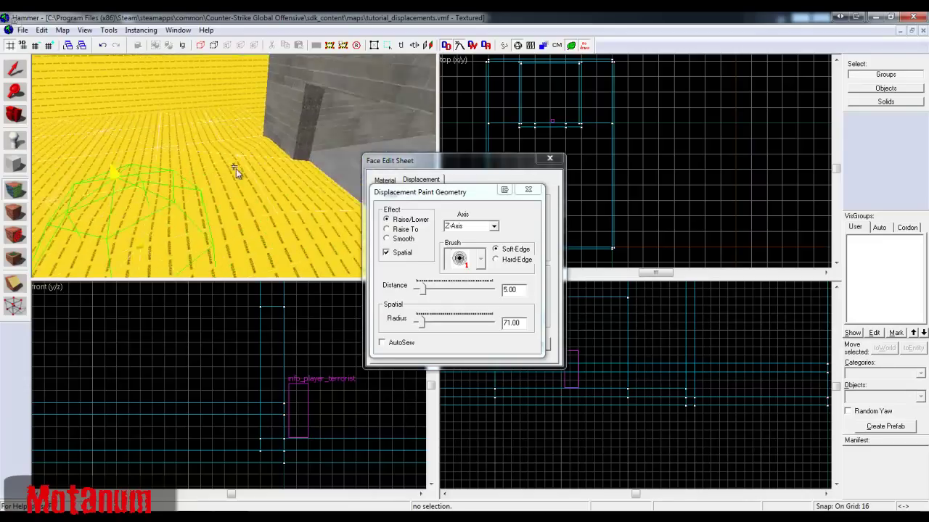
- Switch the paint effect to Raise To with distance 48 and raise the area beside the building to that height
click(405, 229)
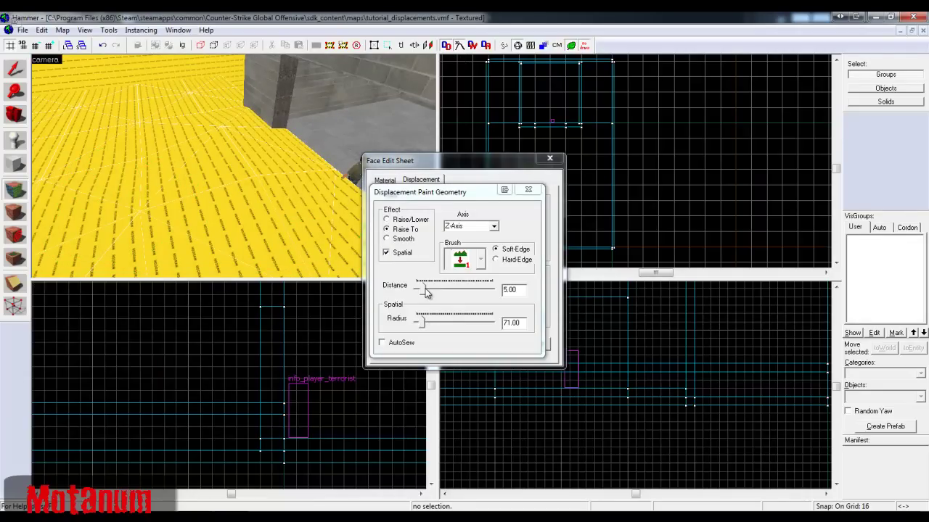
drag(424, 290, 422, 290)
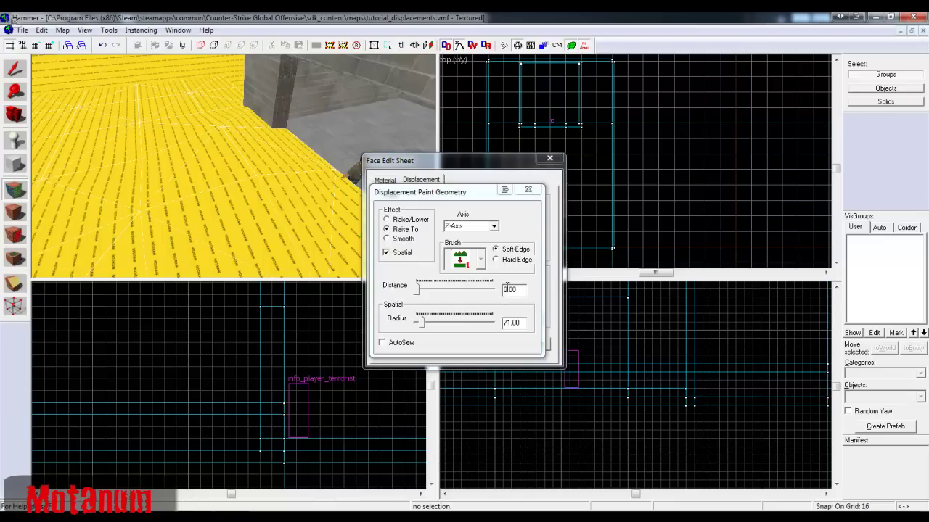
drag(417, 289, 476, 291)
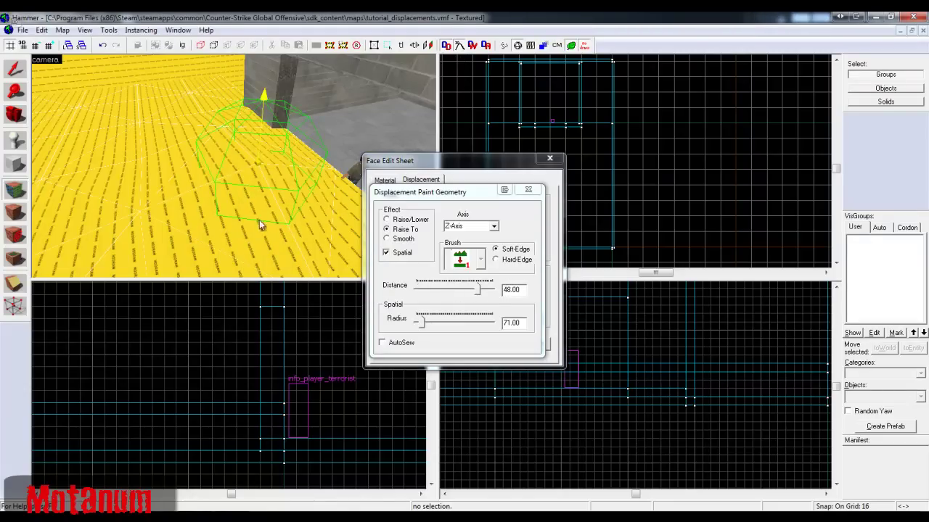
mouse_move(190, 91)
mouse_down()
mouse_move(169, 174)
mouse_move(143, 118)
mouse_move(200, 118)
mouse_move(206, 157)
mouse_move(152, 140)
mouse_move(216, 139)
mouse_move(201, 180)
mouse_move(222, 168)
mouse_up()
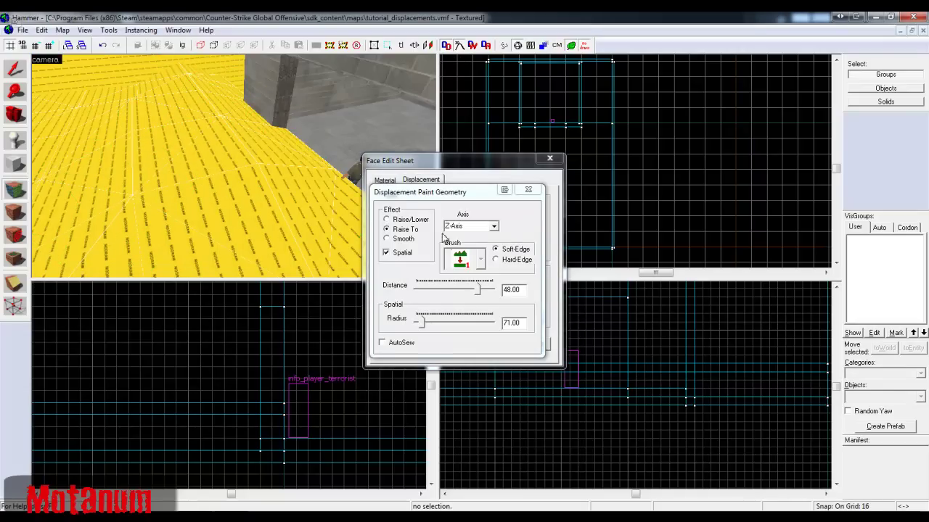
- Set the Raise To distance to 0, flatten the painted area beside the building, and close Paint Geometry
drag(473, 285, 395, 284)
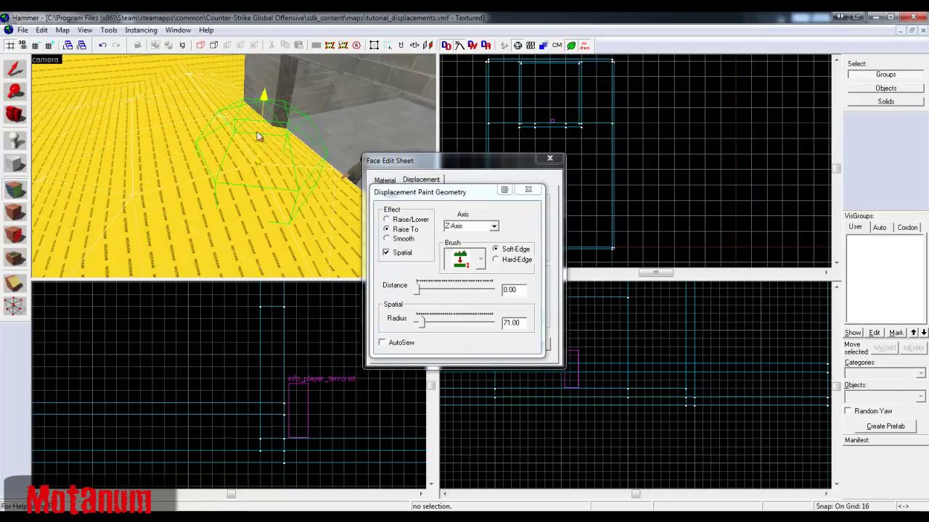
mouse_move(217, 94)
mouse_down()
mouse_move(242, 165)
mouse_move(181, 66)
mouse_move(126, 229)
mouse_move(135, 99)
mouse_up()
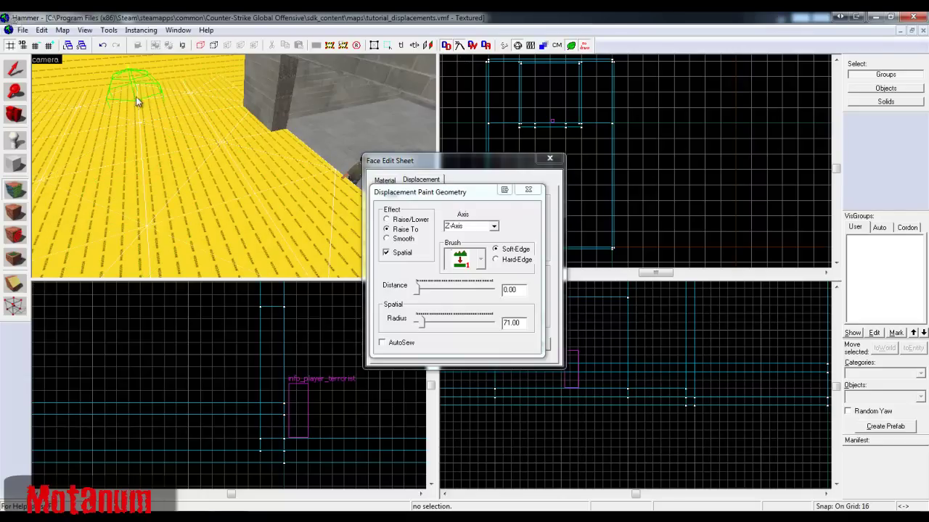
key(z)
key(w)
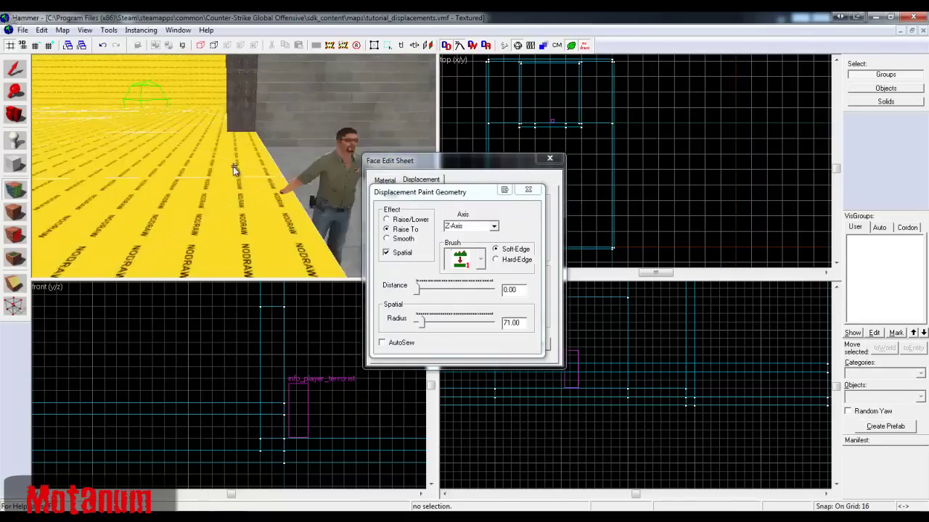
key(s)
key(z)
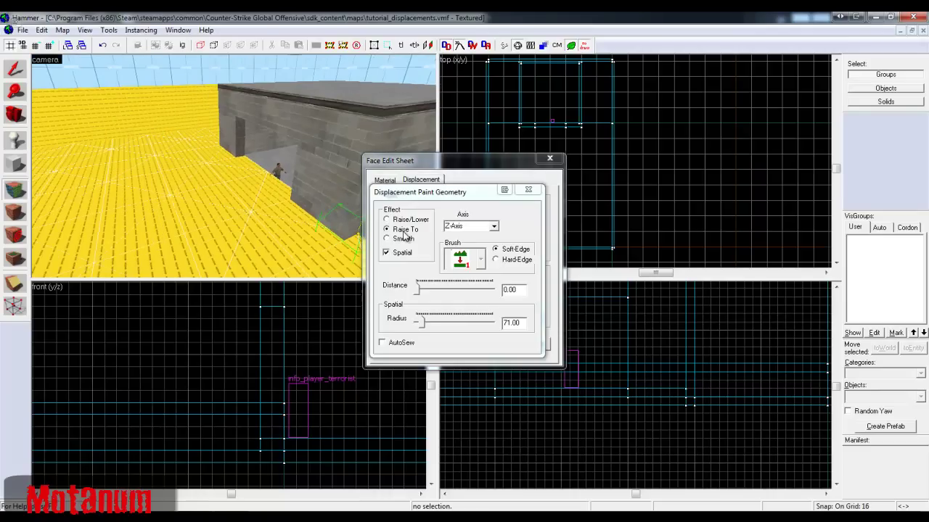
click(528, 189)
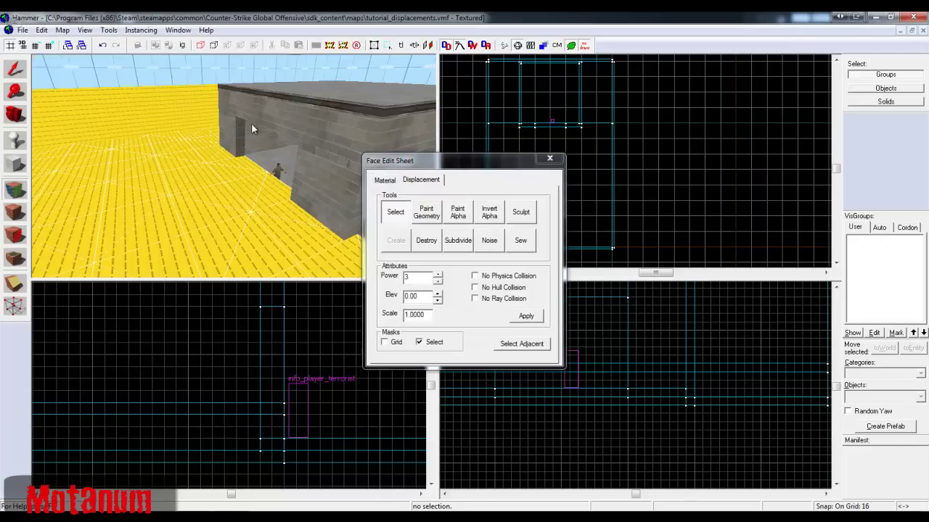
- Apply noise with minimum 0.0 and maximum 16 to the displacement, and inspect the surface from inside the building
click(489, 240)
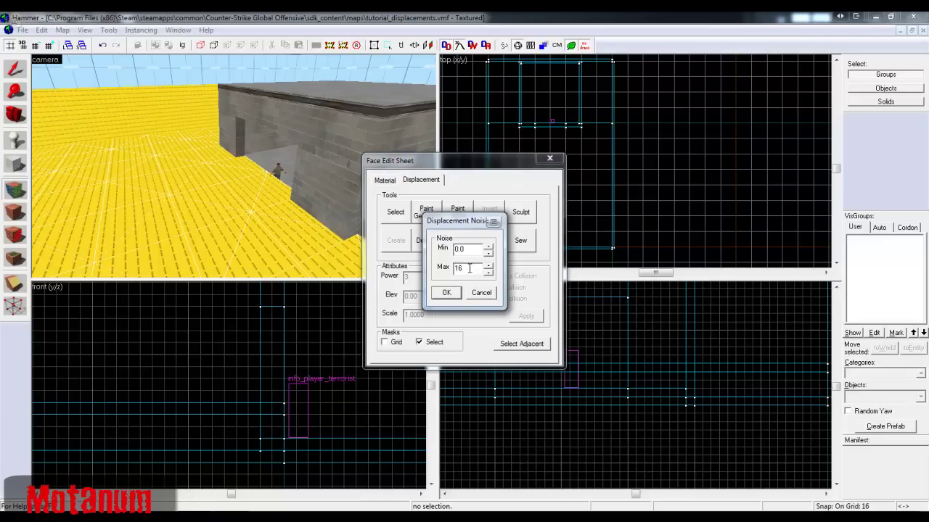
key(Return)
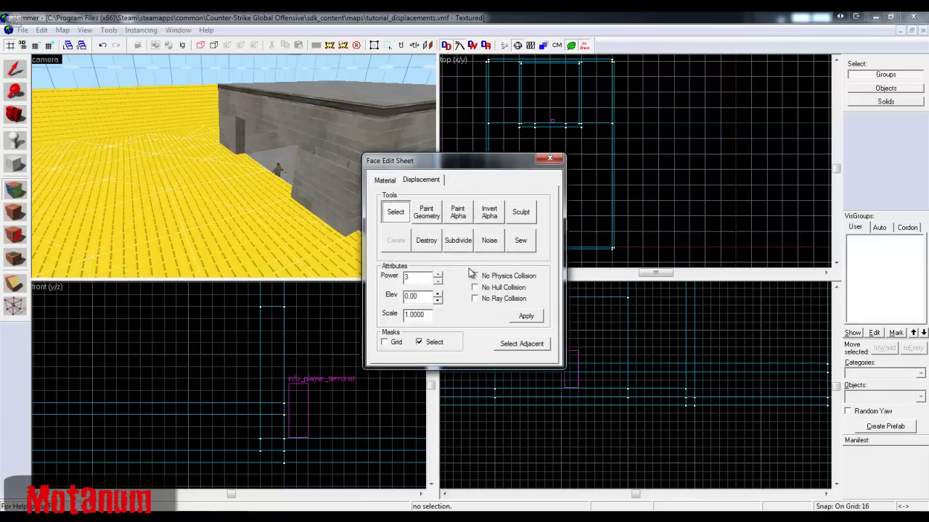
key(z)
key(w)
key(s)
key(w)
key(d)
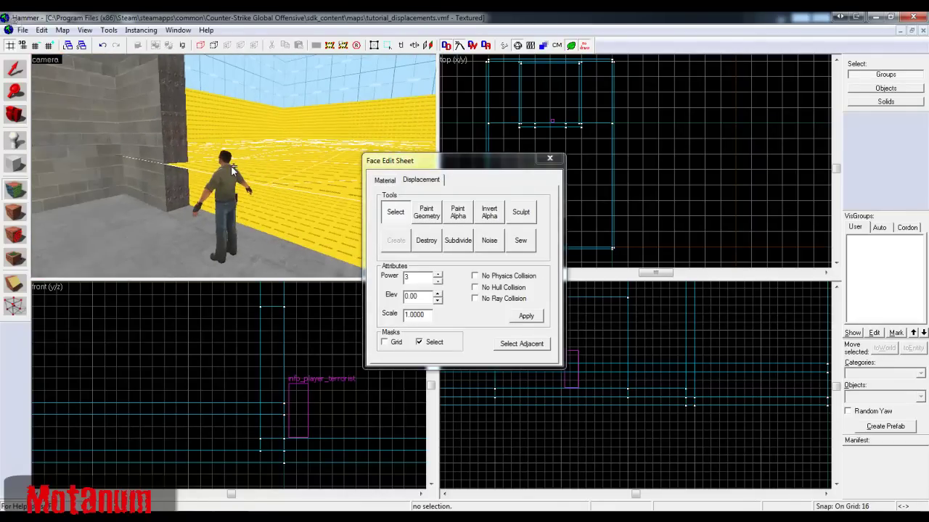
key(d)
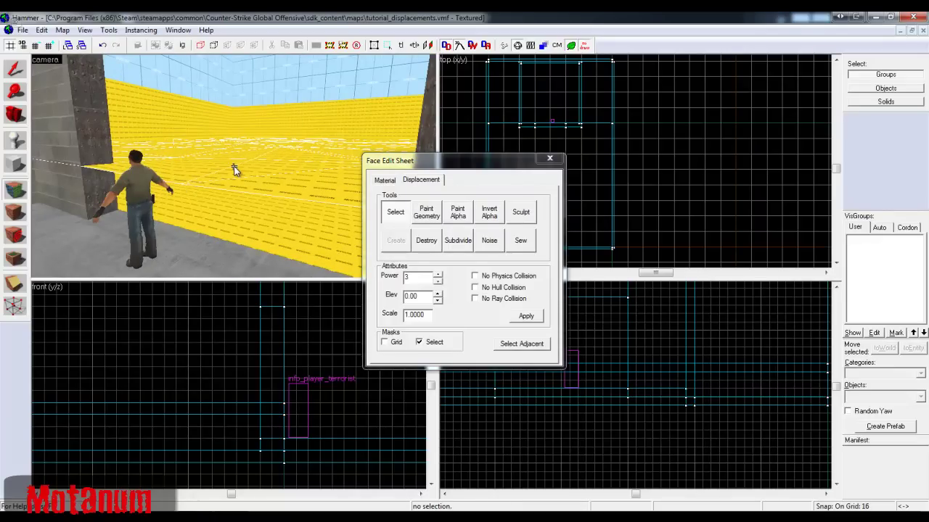
- Apply further noise to the displacement, once with minimum 0.0 and maximum 16 and once with minimum -16 and maximum 16
key(w)
key(d)
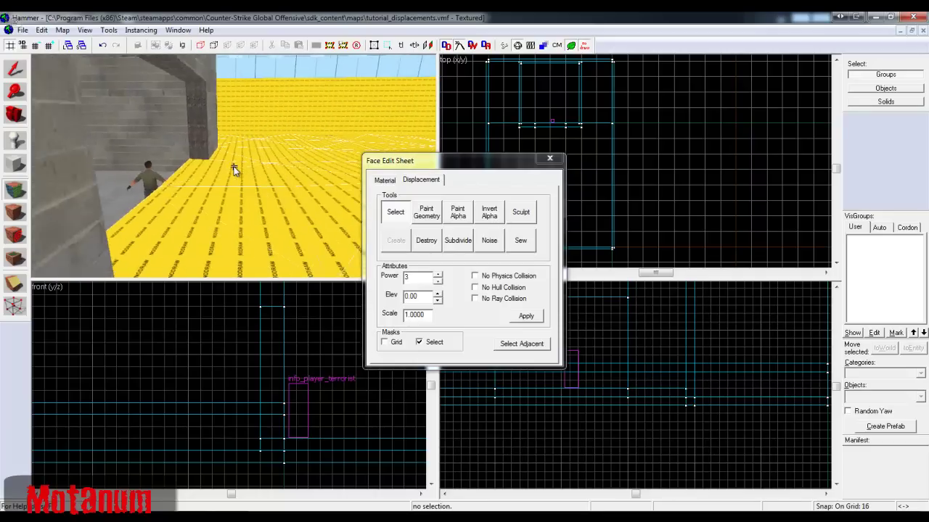
key(z)
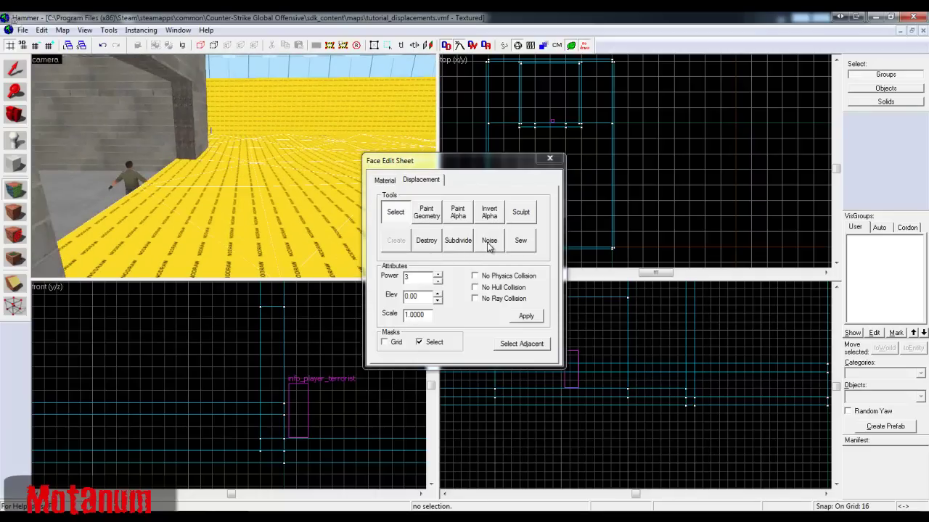
click(489, 240)
click(472, 265)
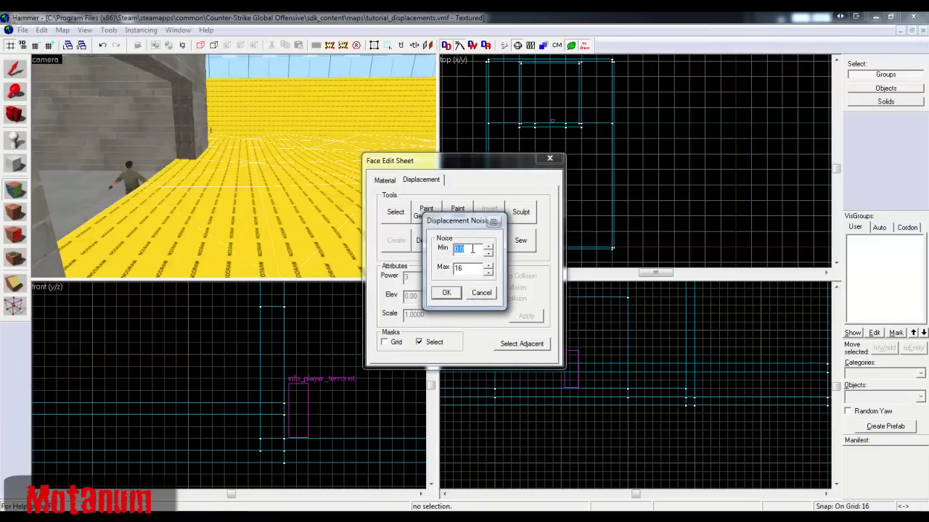
key(Return)
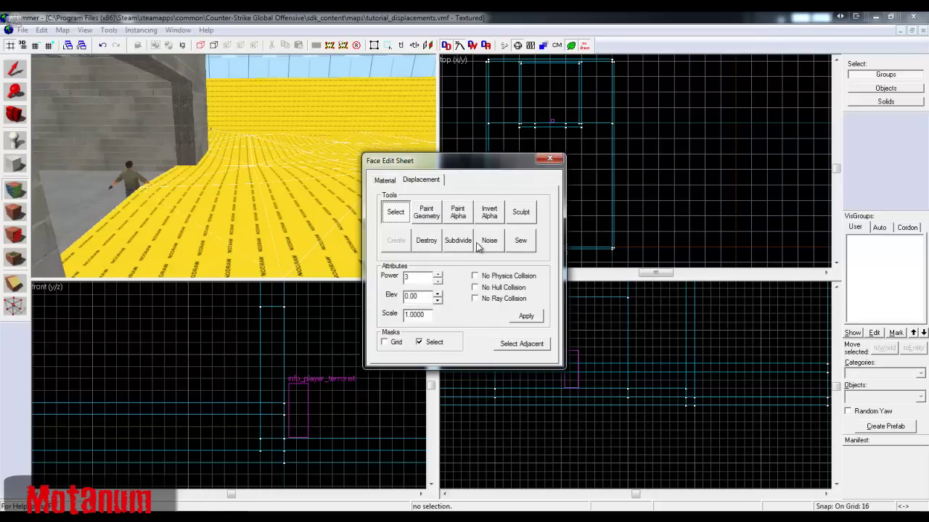
click(483, 245)
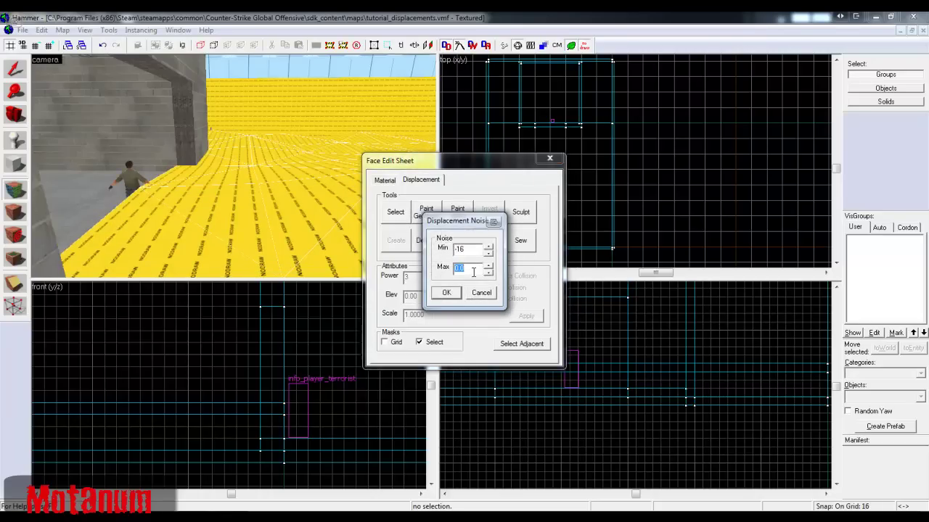
text(16)
key(Return)
- Close the face editor, select the displacement brush, and move it down 64 units to the level of the floor
click(544, 159)
key(z)
key(s)
click(234, 168)
key(z)
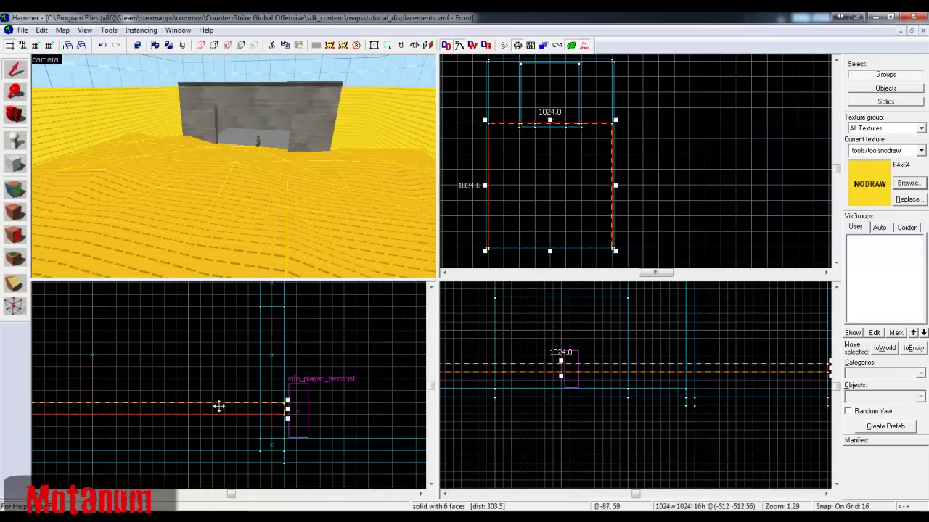
drag(225, 411, 228, 453)
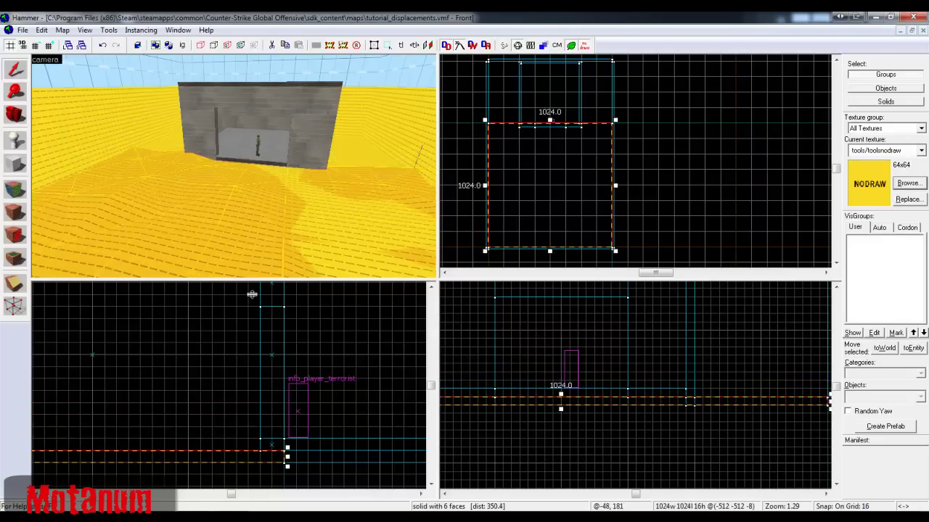
- Apply the nature/blend_grass_concrete_01 texture to the displacement's top face and close the face editor
key(z)
key(w)
key(w)
key(z)
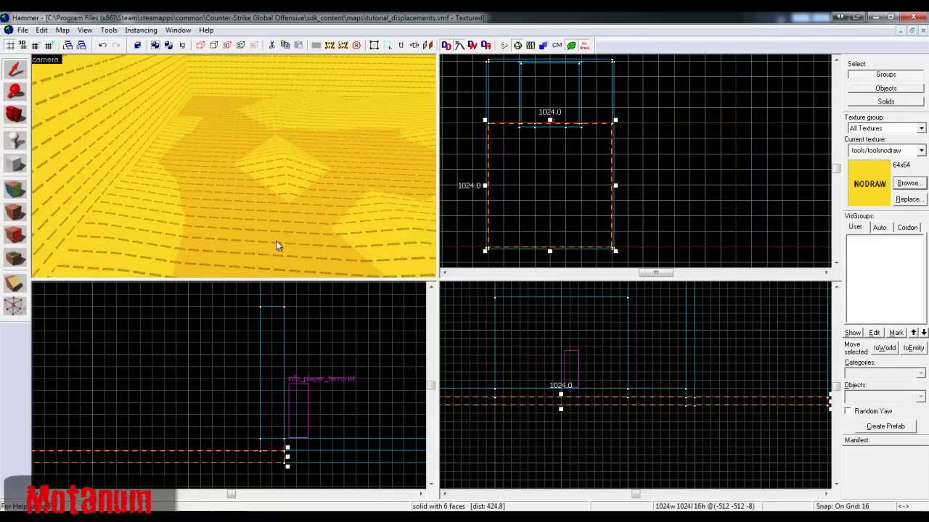
click(271, 169)
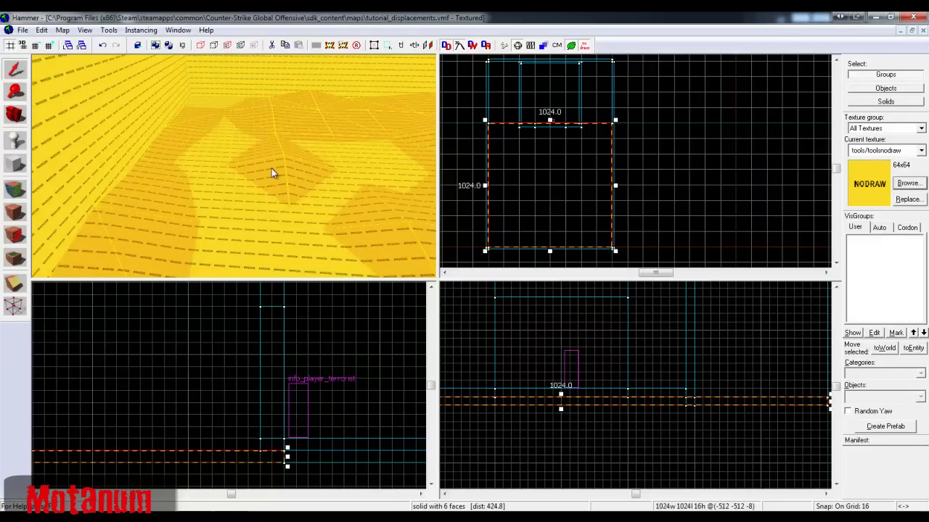
click(683, 190)
key(shift+a)
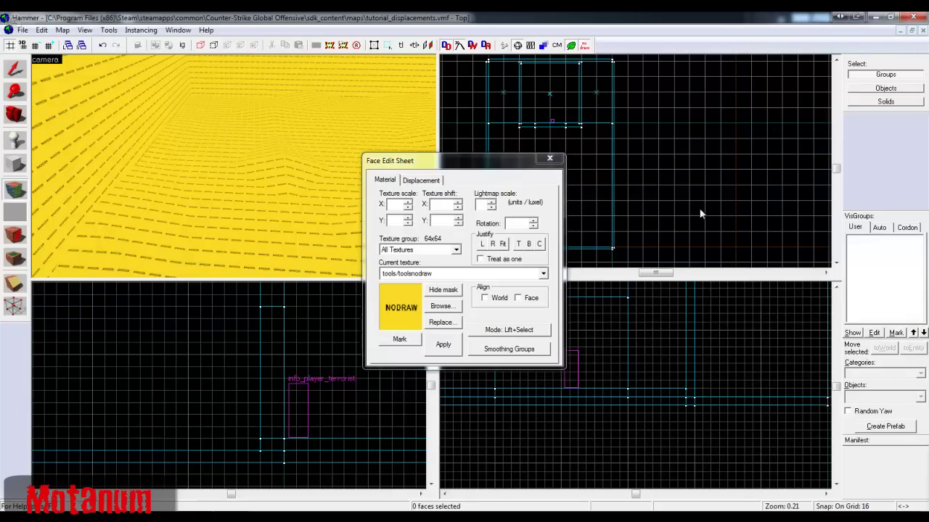
right_click(291, 171)
click(549, 158)
key(z)
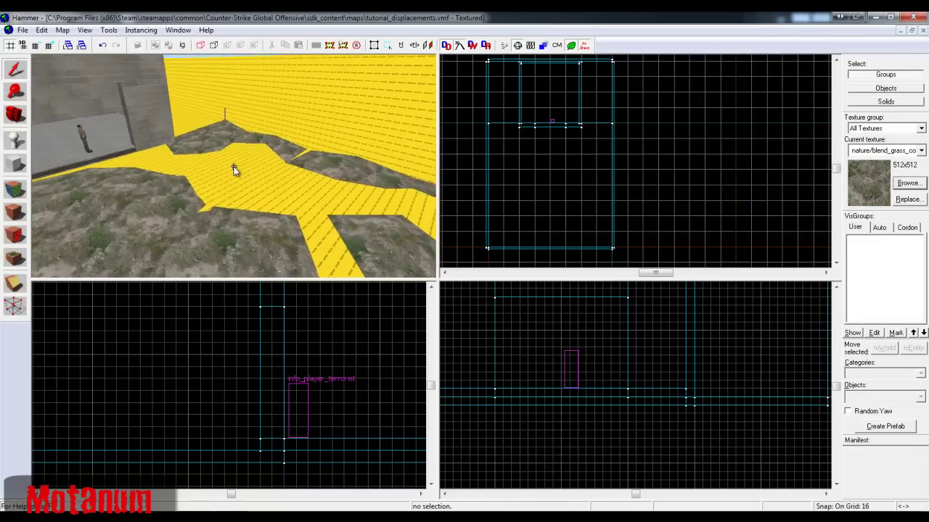
- Select the displacement brush and temporarily display its wireframe in the 2D views to compare the terrain with the flat floor
key(z)
key(z)
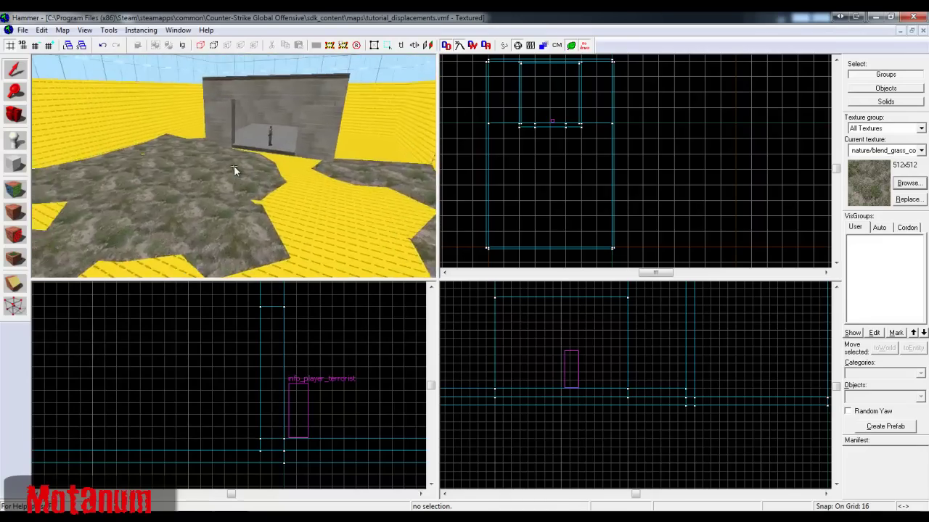
drag(234, 170, 222, 174)
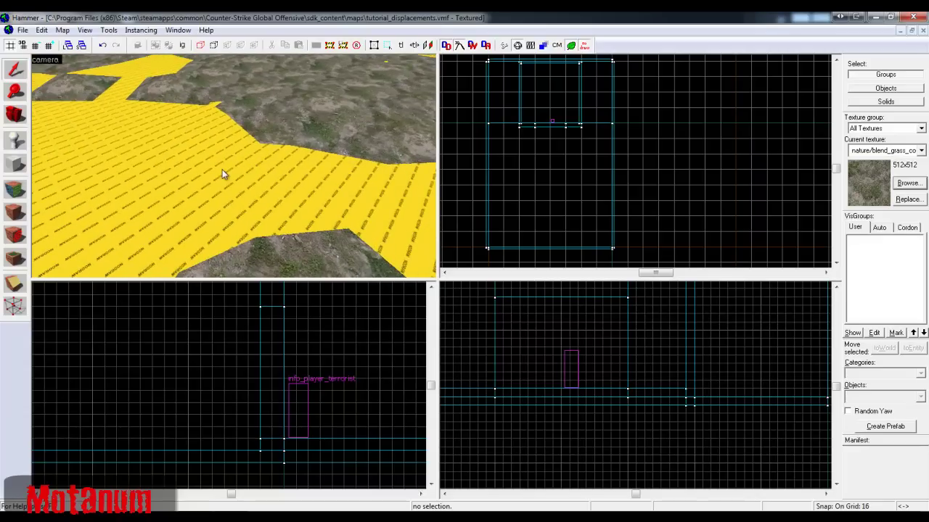
click(236, 154)
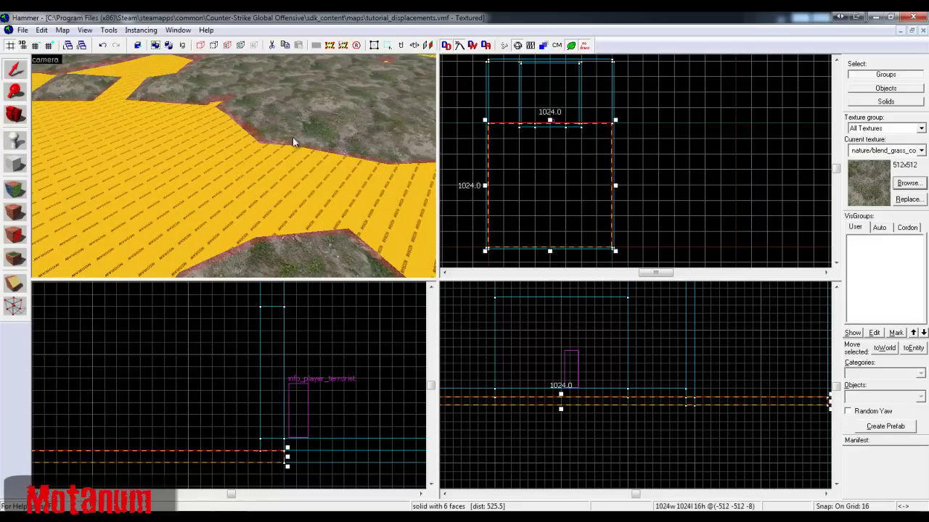
click(530, 46)
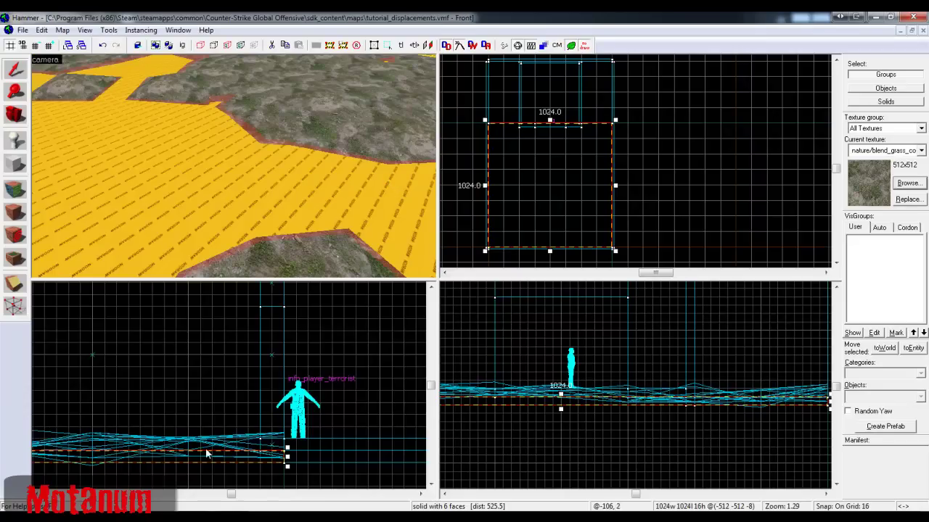
scroll(269, 444, down, 4)
scroll(139, 434, up, 2)
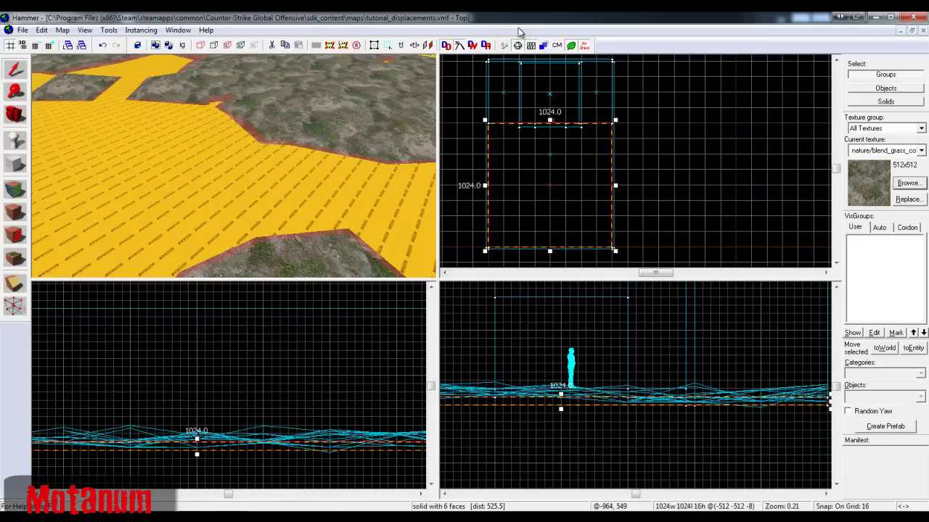
click(531, 46)
key(z)
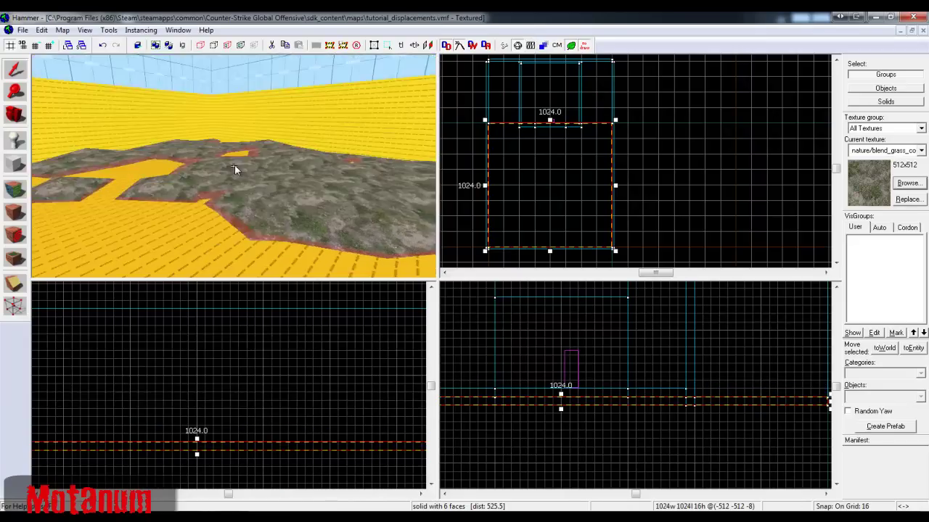
- Select the displacement face and inspect the areas where the nodraw floor covers the grass terrain
key(shift+a)
click(291, 179)
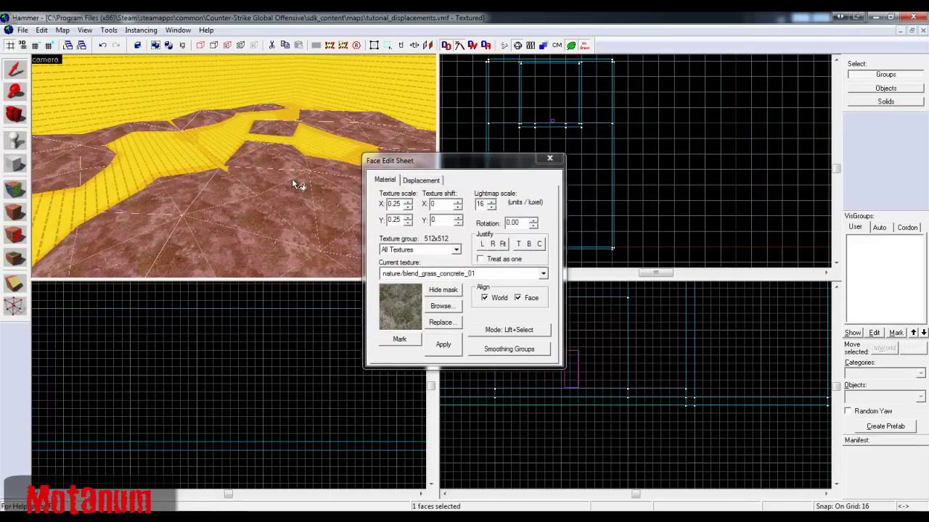
key(z)
key(s)
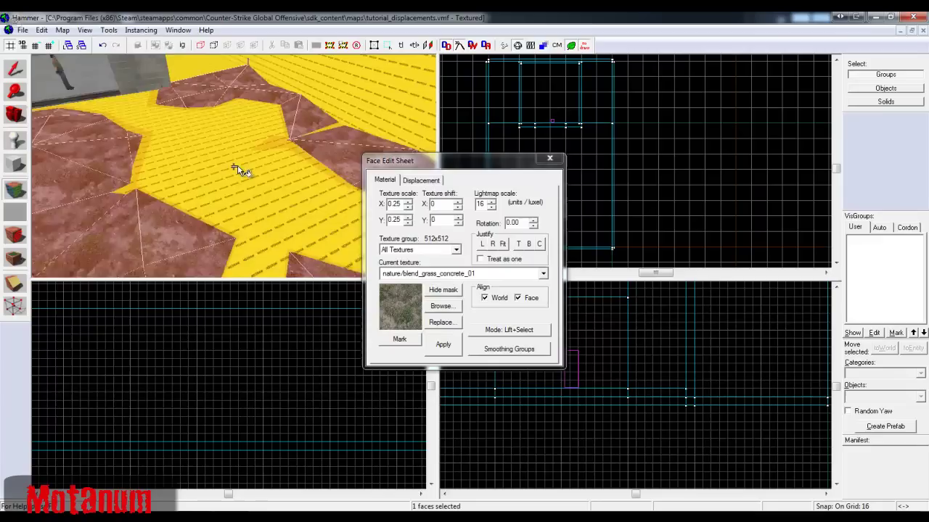
key(z)
click(544, 161)
click(259, 154)
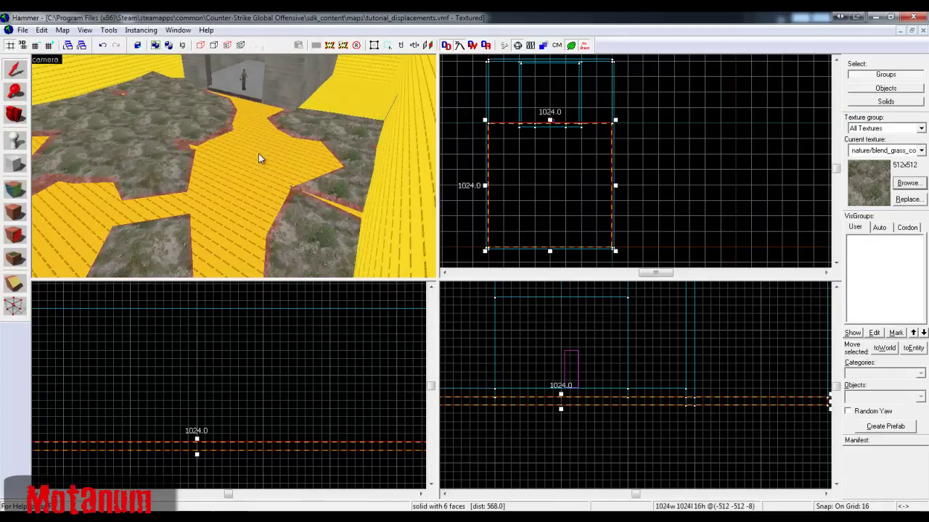
key(z)
key(w)
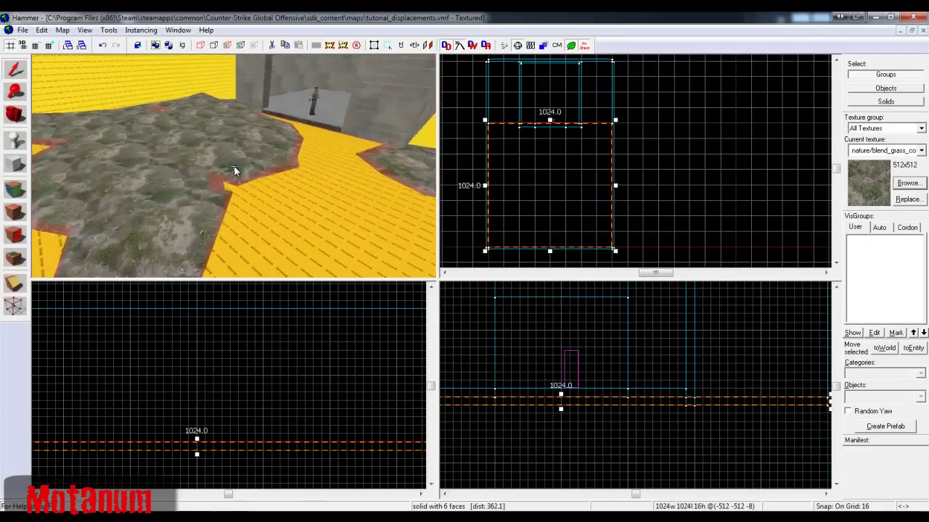
key(z)
click(232, 166)
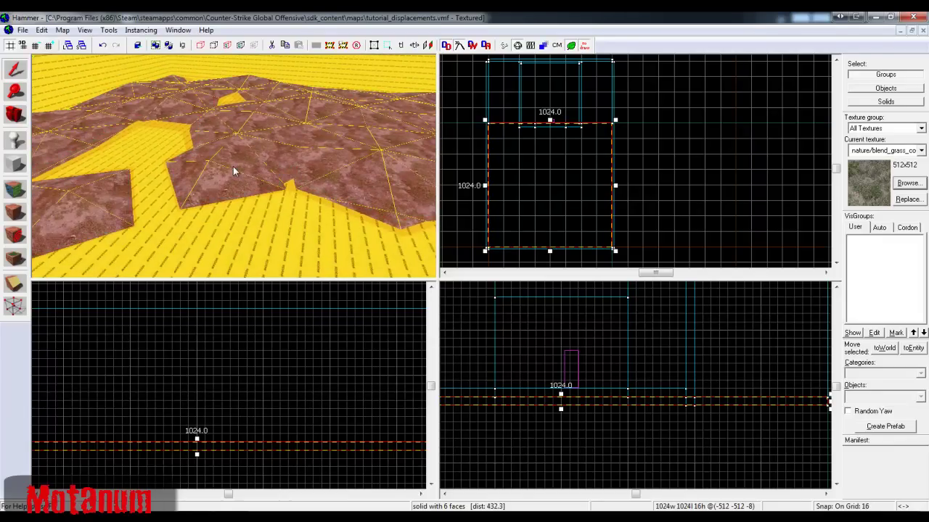
- Open Paint Geometry for the displacement and set the effect to Raise/Lower with distance 4.00 along the Z-Axis
key(shift+a)
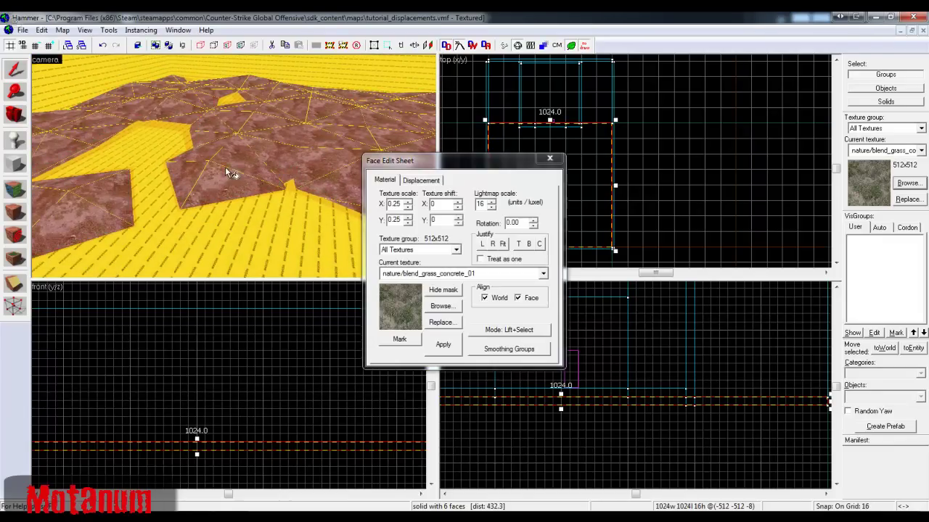
click(419, 179)
click(428, 212)
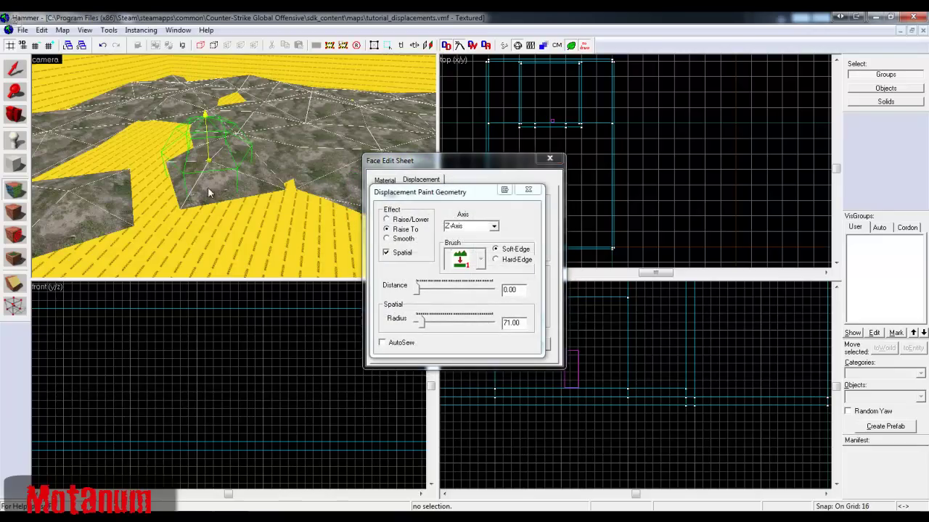
key(z)
key(d)
key(z)
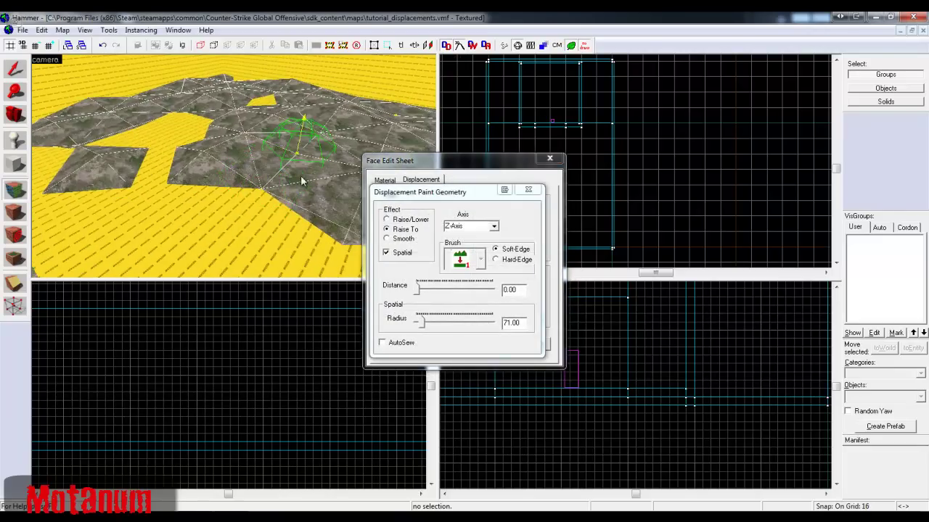
click(388, 220)
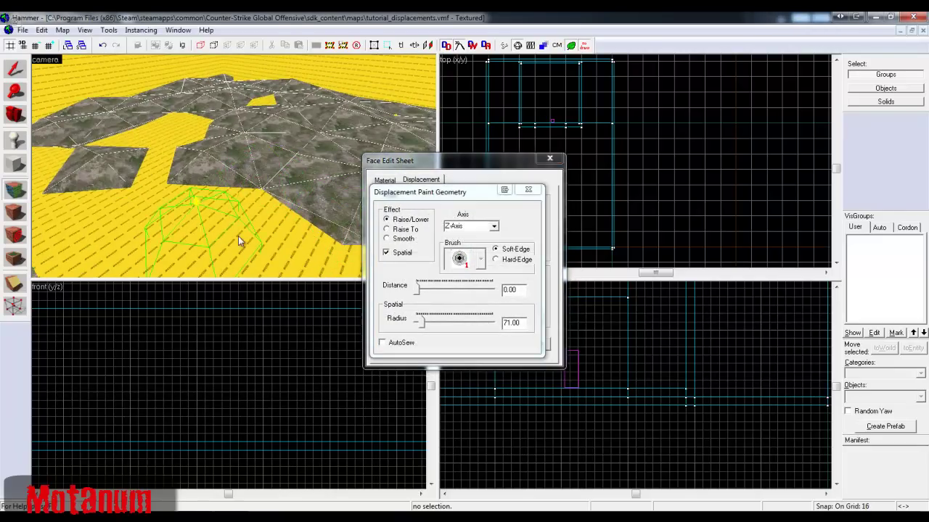
key(z)
key(w)
key(z)
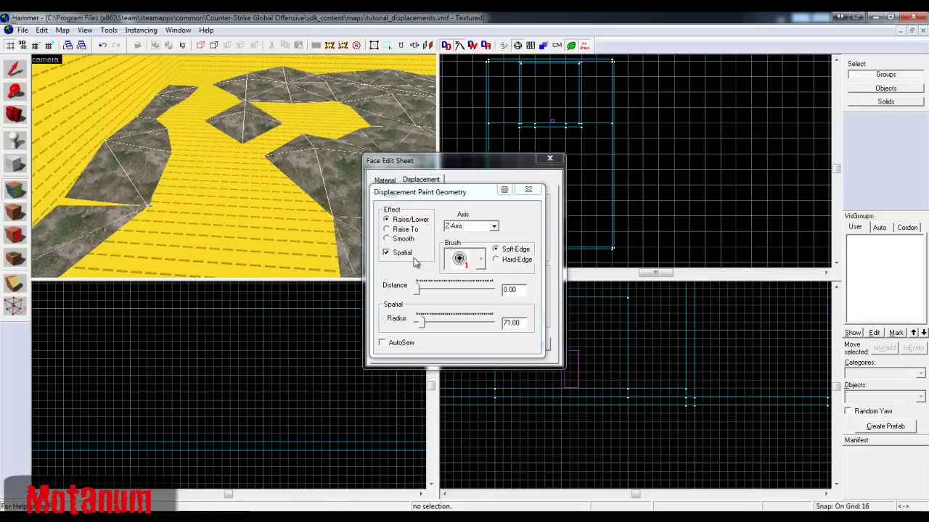
click(417, 290)
- Raise the sunken parts of the displacement above the nodraw floor up to the building's entrance, and close the painting and face editing dialogs
click(225, 195)
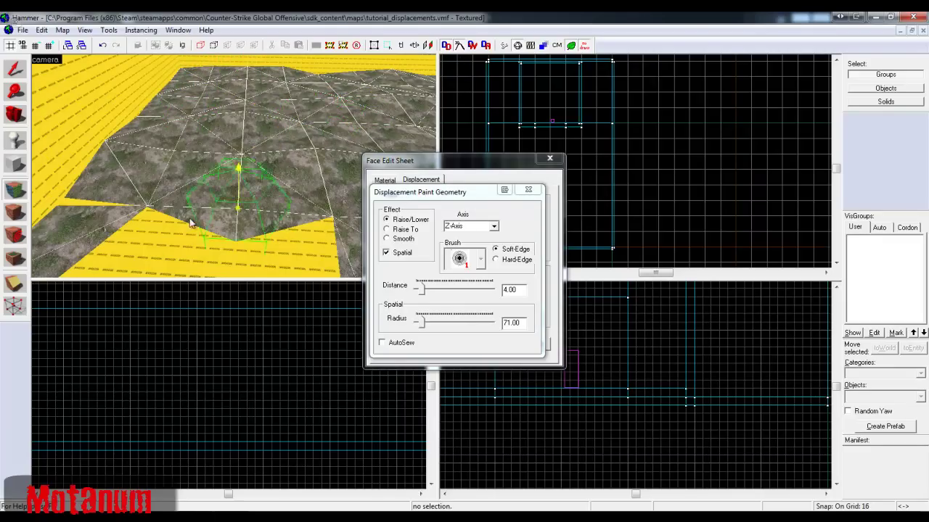
click(122, 209)
key(z)
key(z)
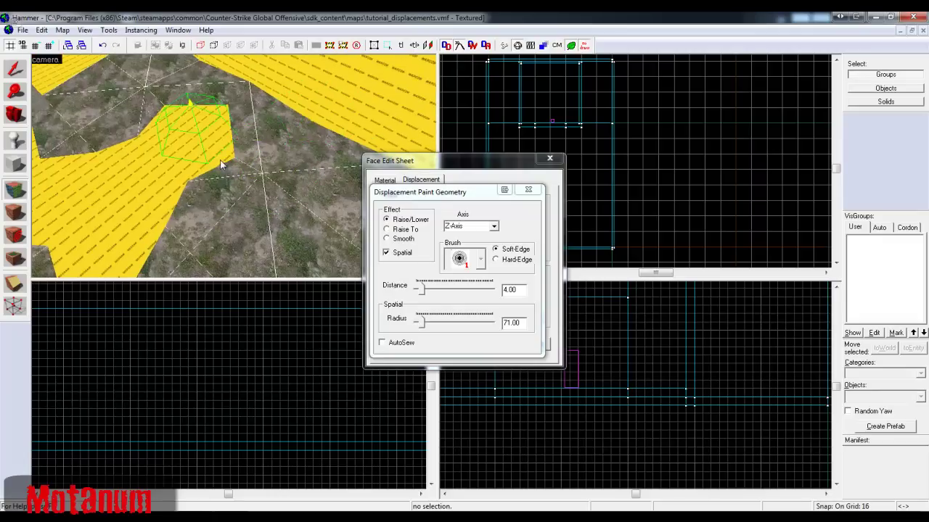
key(z)
key(z)
drag(266, 157, 135, 145)
key(z)
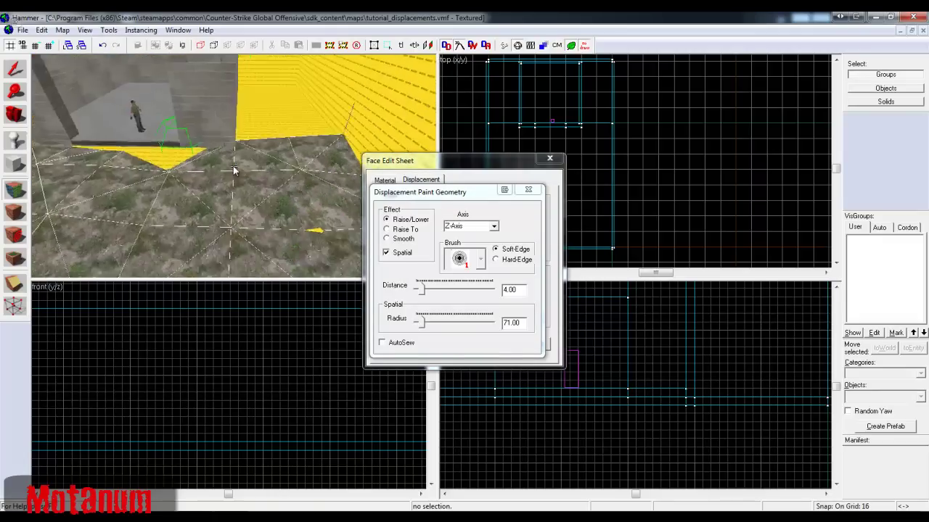
key(z)
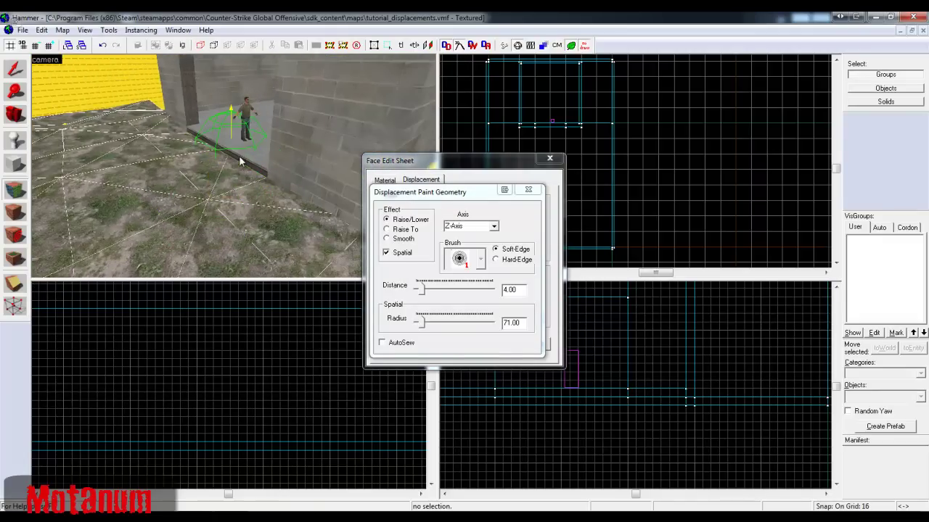
key(z)
click(532, 189)
click(551, 157)
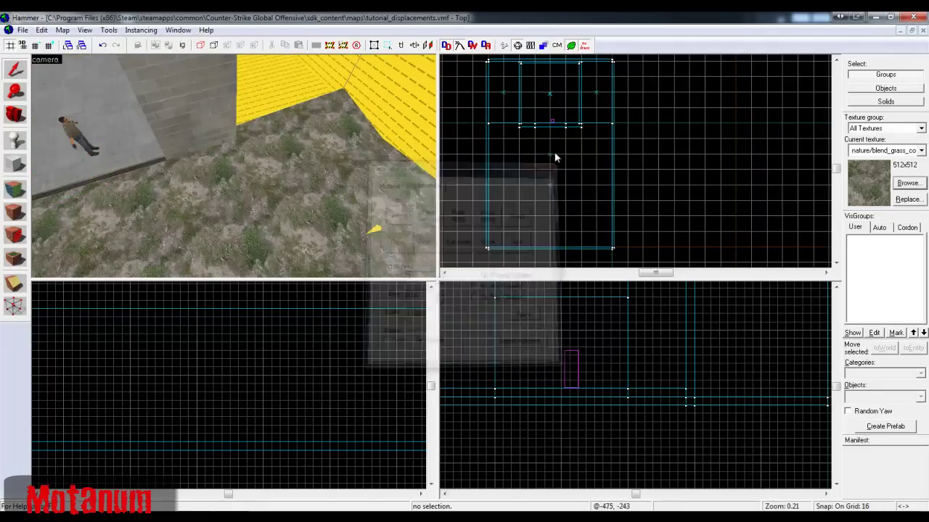
- Reopen Paint Geometry, raise the spot near the building-side corner where nodraw still pokes through the grass, and close both dialogs
key(shift+a)
click(339, 203)
click(437, 182)
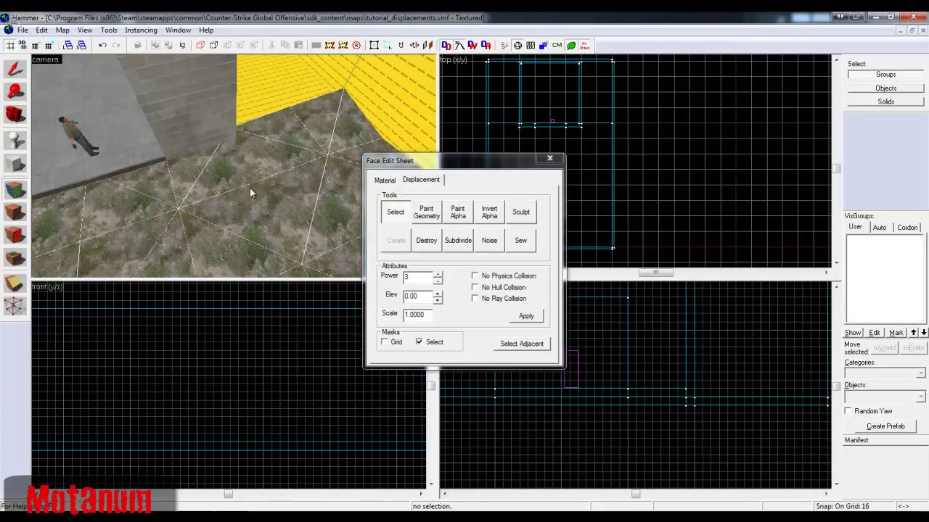
key(z)
key(z)
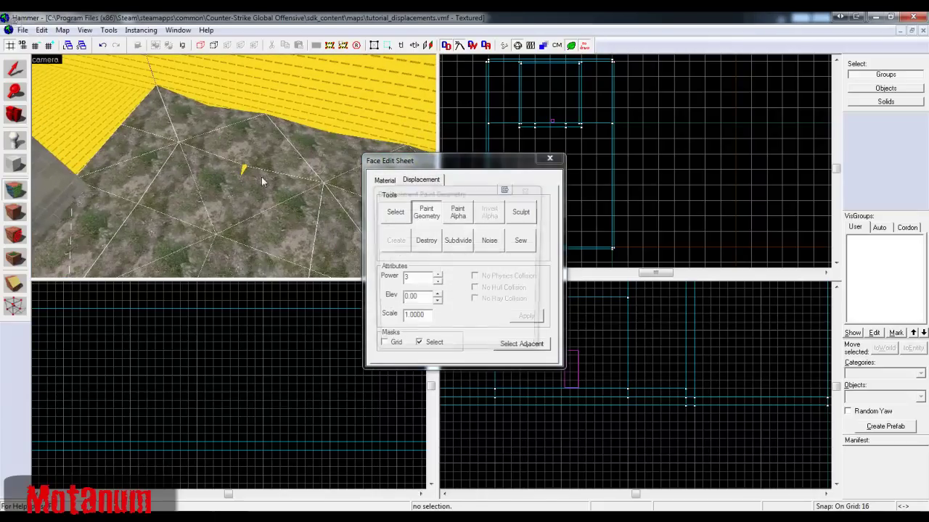
click(528, 191)
click(549, 159)
key(z)
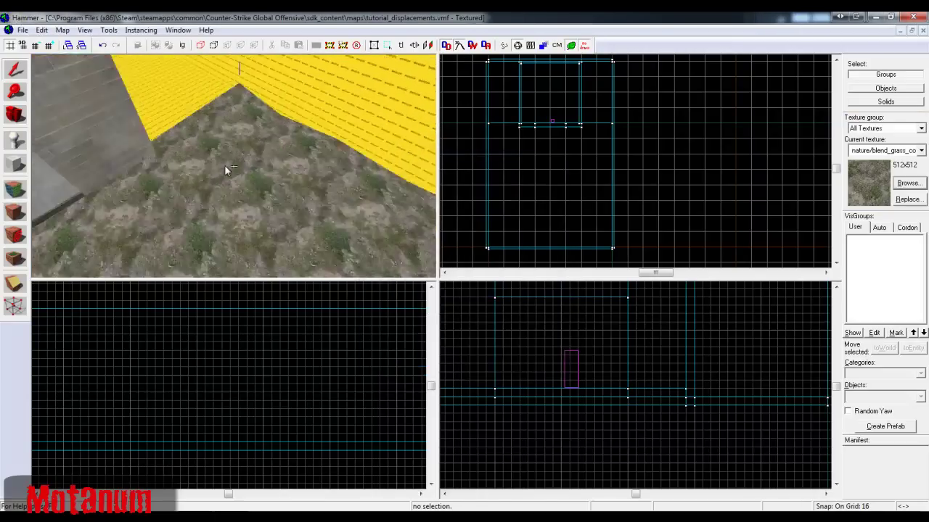
- Raise the grass displacement over the nodraw patch near the outer wall using Paint Geometry, and close both dialogs
key(w)
key(w)
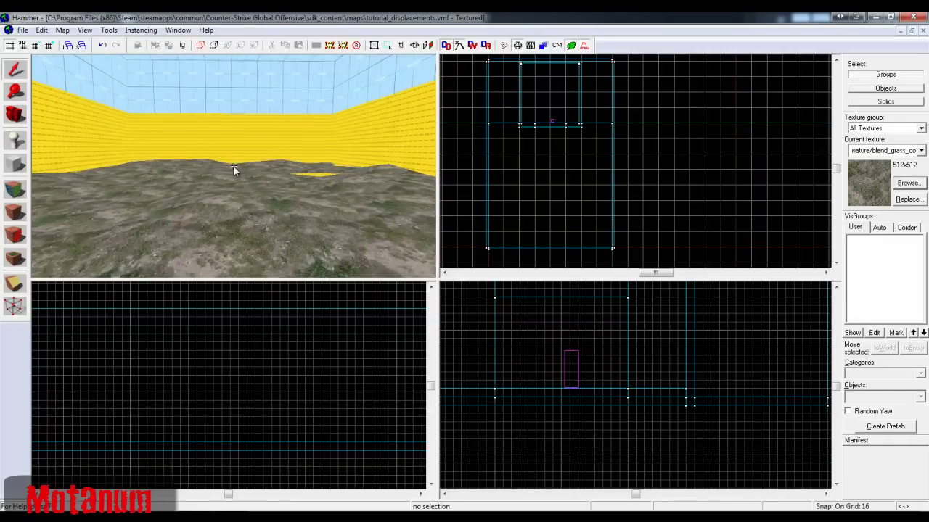
key(w)
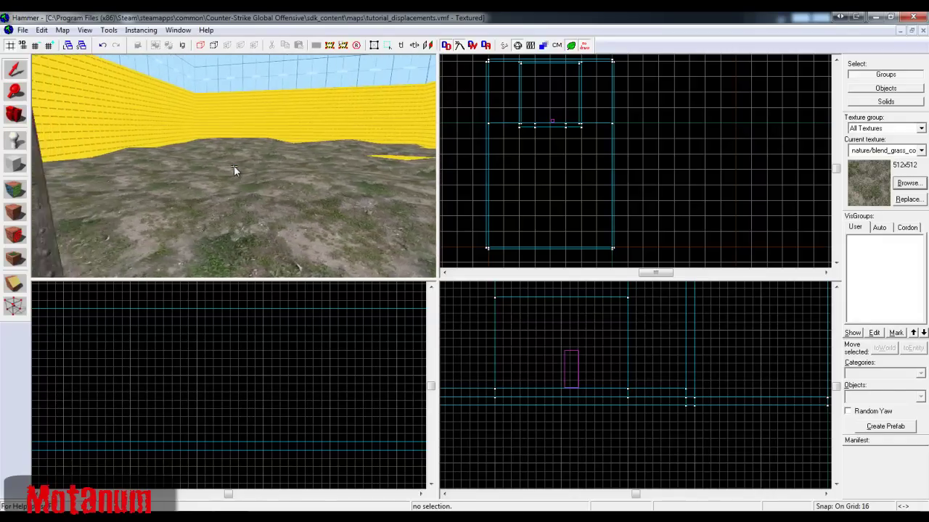
key(w)
key(z)
key(shift+a)
click(234, 166)
click(428, 181)
click(425, 210)
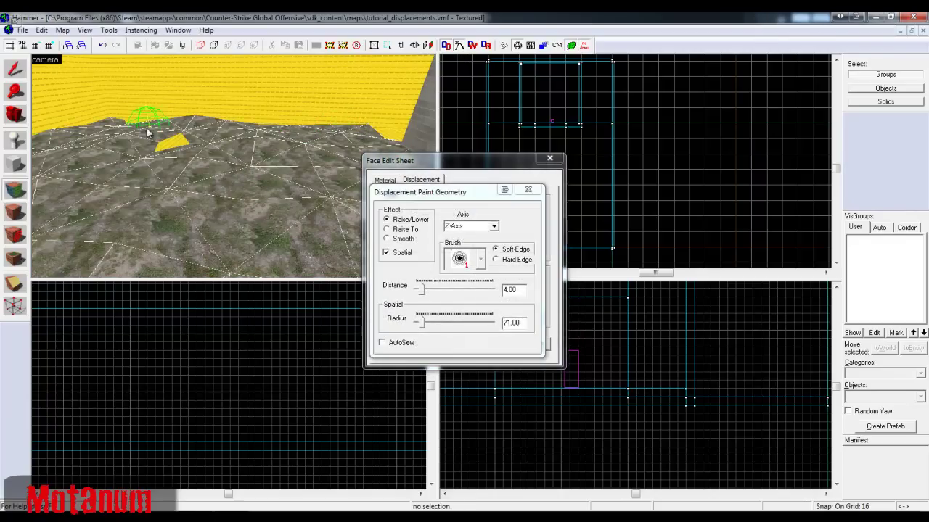
key(z)
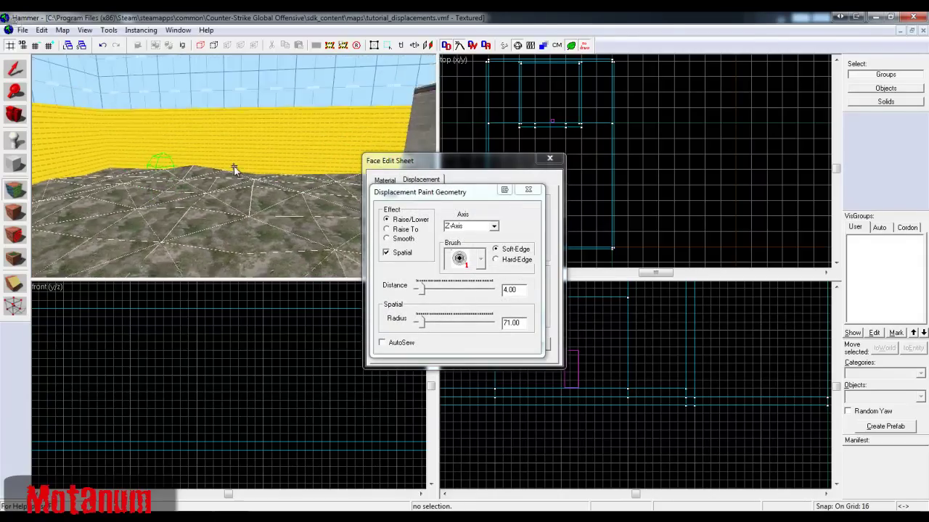
key(z)
click(529, 190)
click(550, 159)
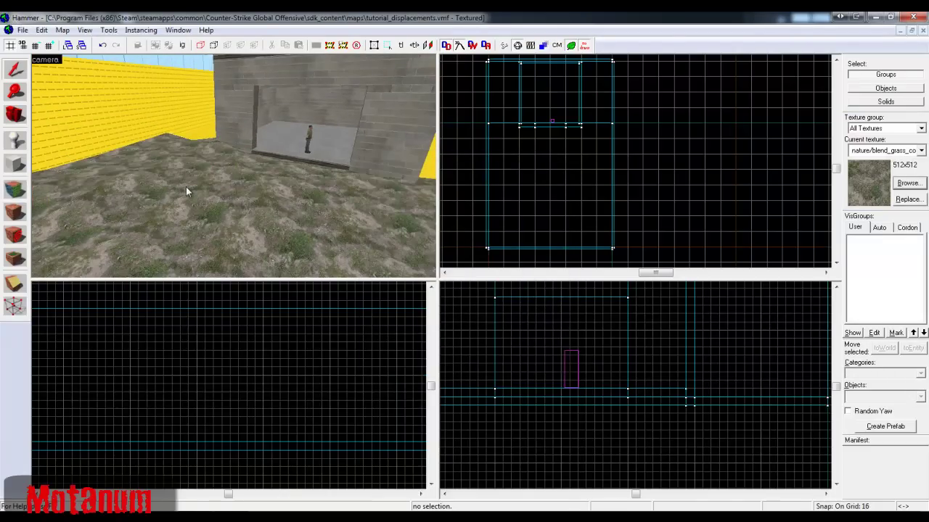
- Select the 256 by 512 nodraw floor strip beside the building and examine where it meets the grass displacement
key(w)
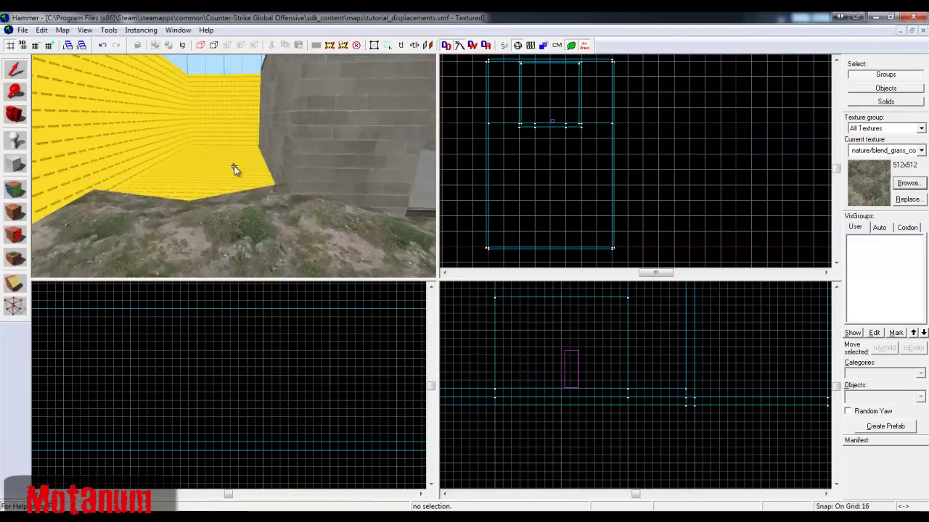
key(z)
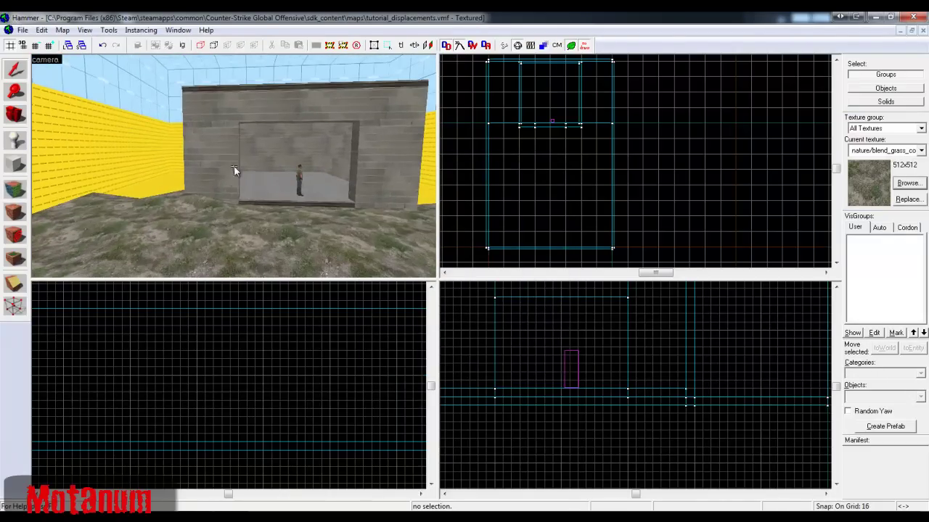
key(w)
key(z)
click(232, 170)
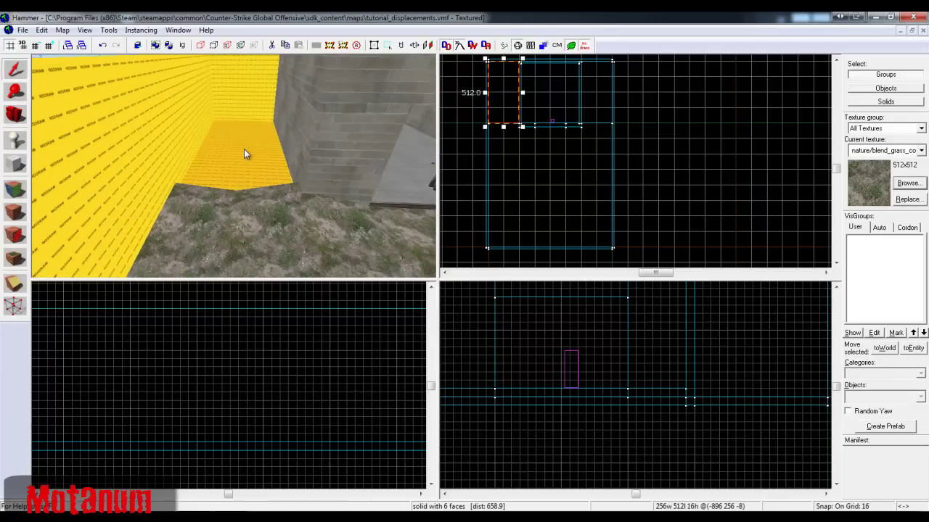
click(247, 209)
click(244, 159)
key(z)
key(s)
key(d)
key(z)
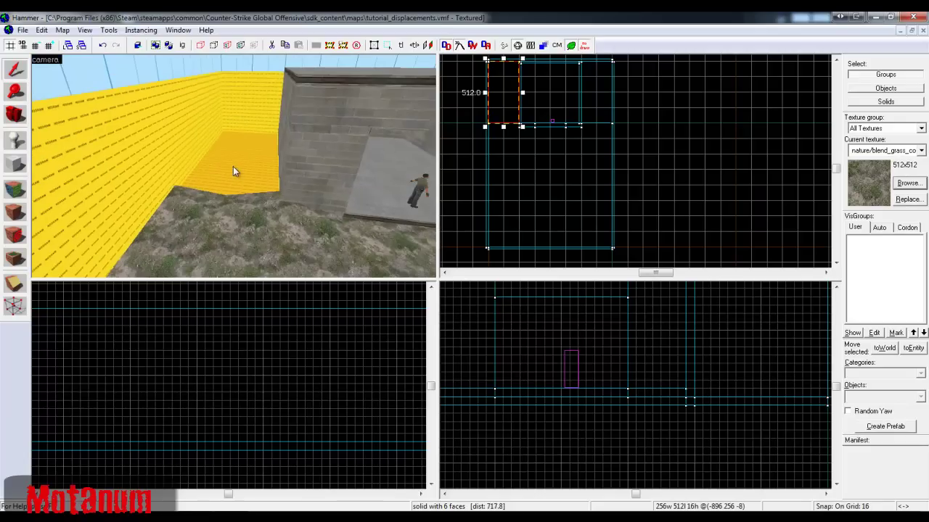
key(z)
key(s)
key(z)
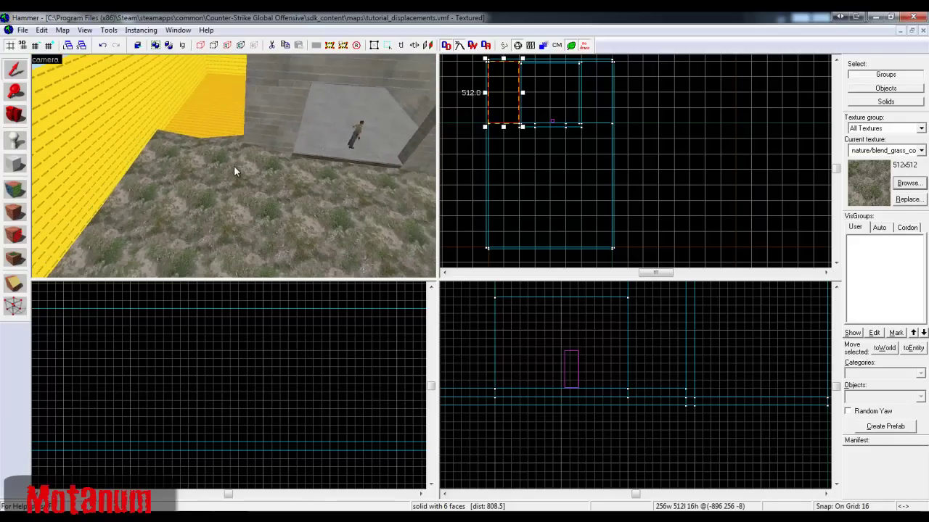
- Clone the large grass displacement toward the nodraw strip beside the building, aligning it with the map's outer corner
click(234, 167)
drag(531, 235, 532, 174)
scroll(486, 52, up, 1)
scroll(581, 210, down, 3)
scroll(602, 193, up, 4)
scroll(601, 193, down, 4)
scroll(508, 110, up, 5)
scroll(504, 108, up, 4)
scroll(500, 141, up, 3)
drag(504, 132, 496, 126)
click(496, 125)
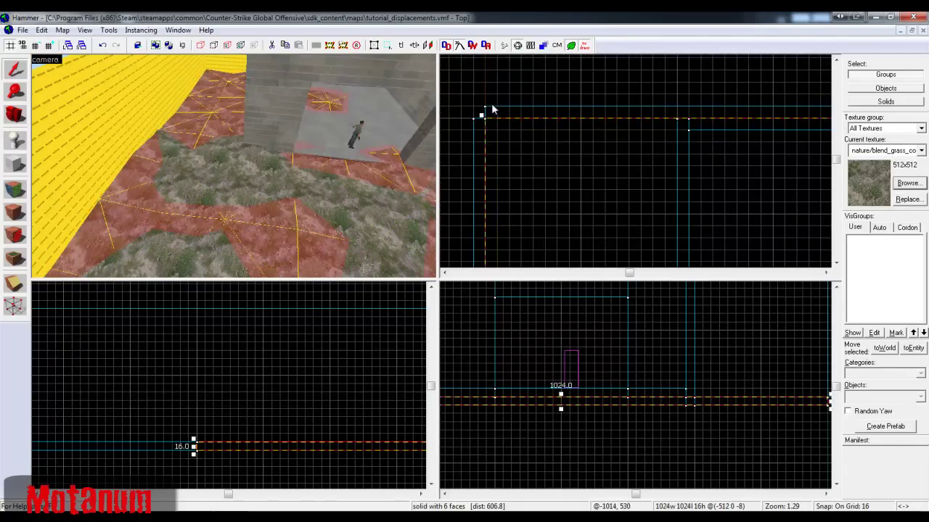
- Resize the cloned displacement to fit the strip between the outer wall and the building
scroll(504, 129, down, 10)
drag(618, 234, 527, 176)
scroll(520, 168, up, 10)
- Open the face editing dialog for the displacement beside the building and apply a power of 2
key(z)
key(w)
key(s)
key(z)
key(shift+a)
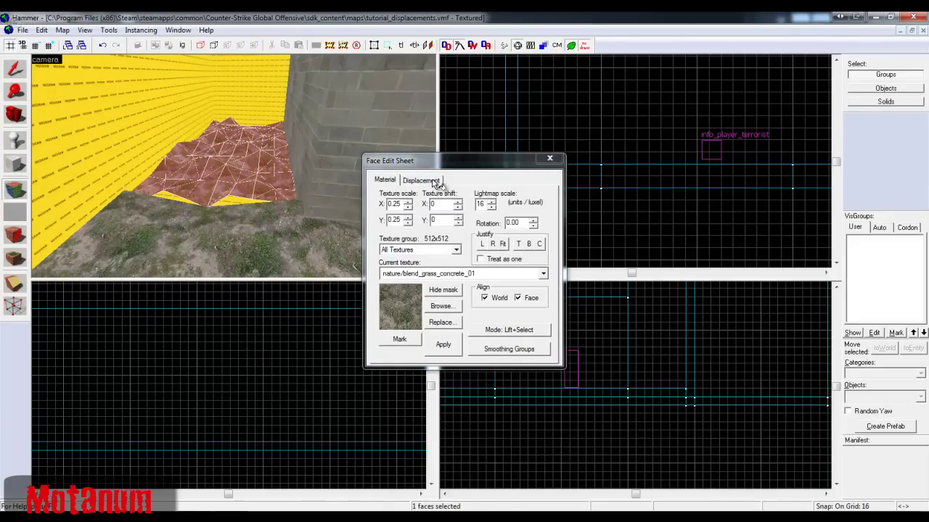
click(435, 182)
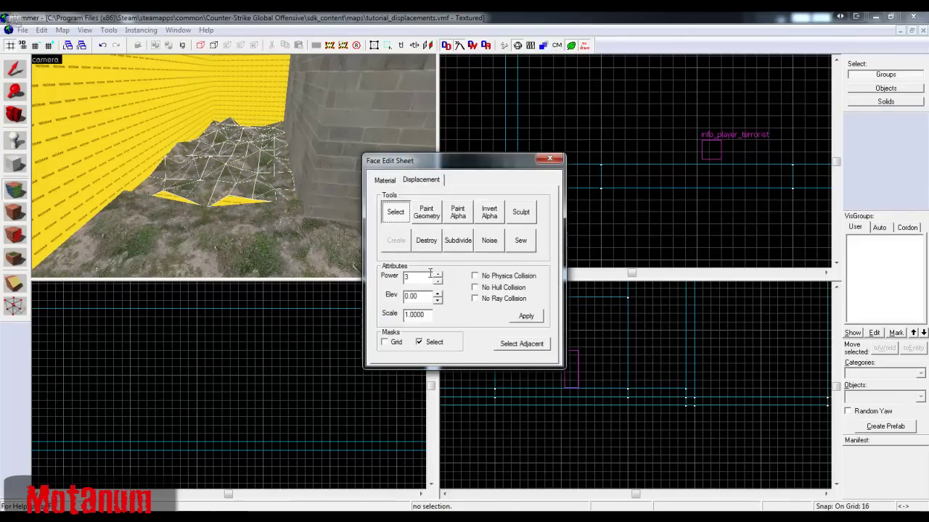
click(517, 316)
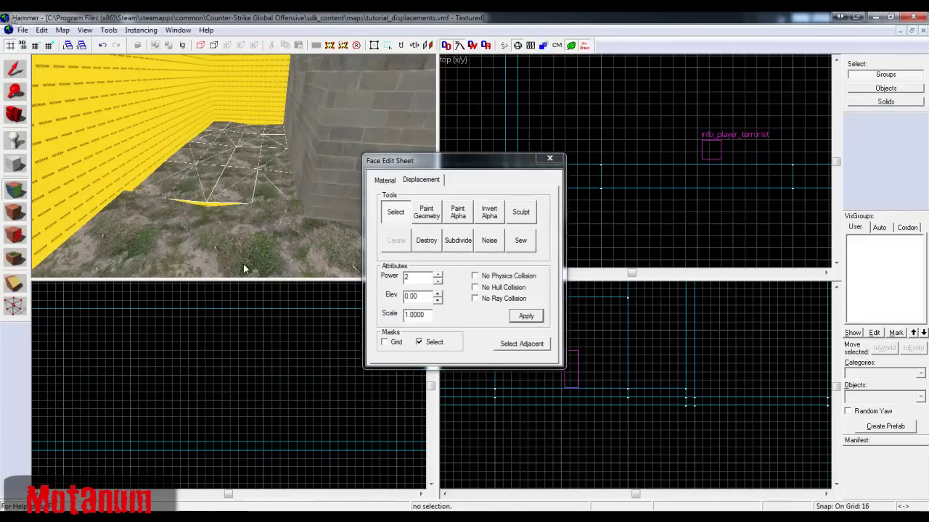
- Add the large displacement to the selection, examine the gaps along the seam between both surfaces, and close the face editing dialog
ctrl+click(229, 233)
key(z)
key(w)
key(w)
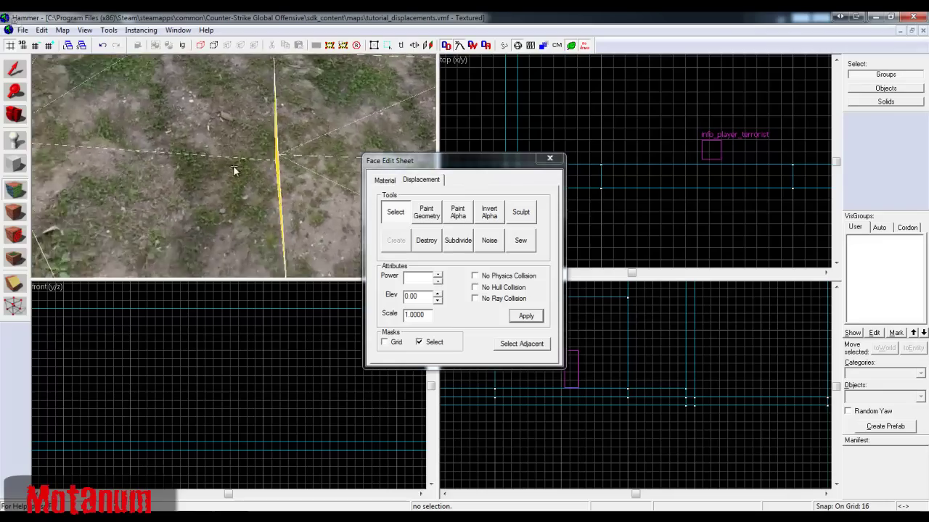
key(s)
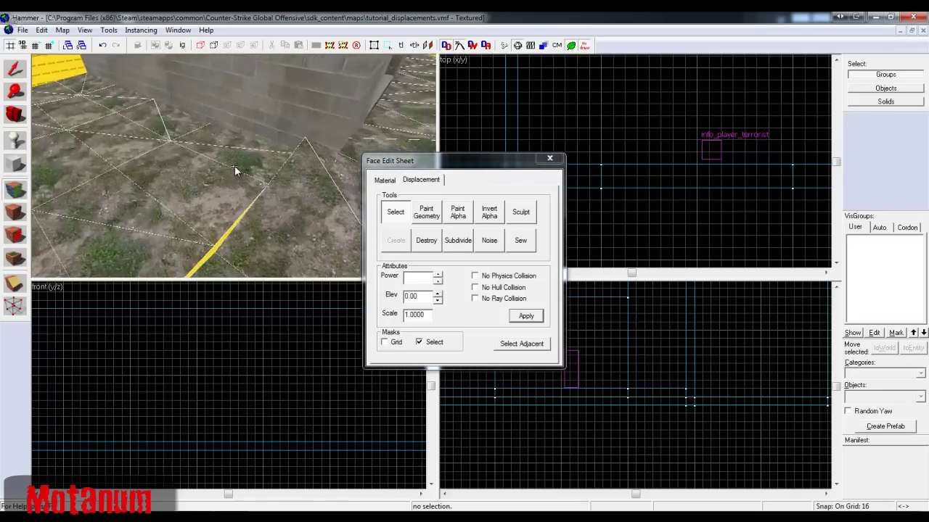
key(s)
drag(233, 170, 232, 166)
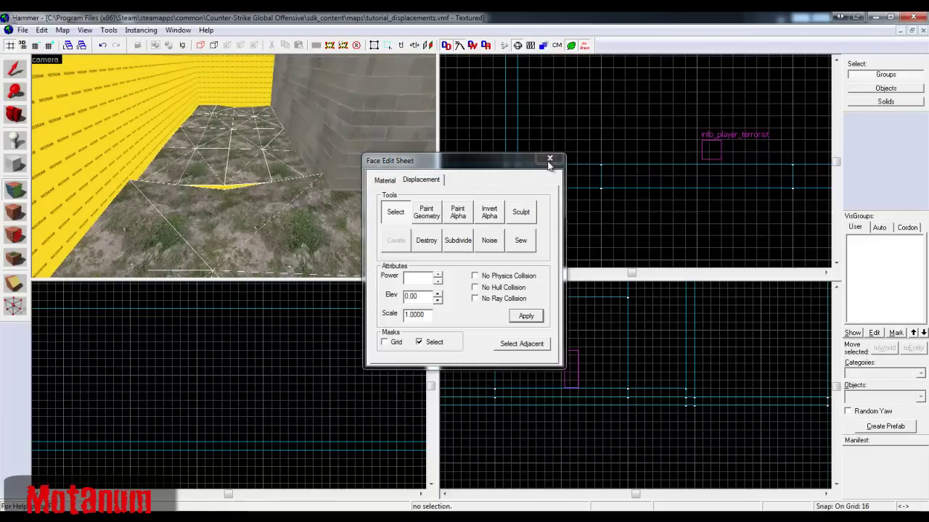
key(z)
key(w)
key(s)
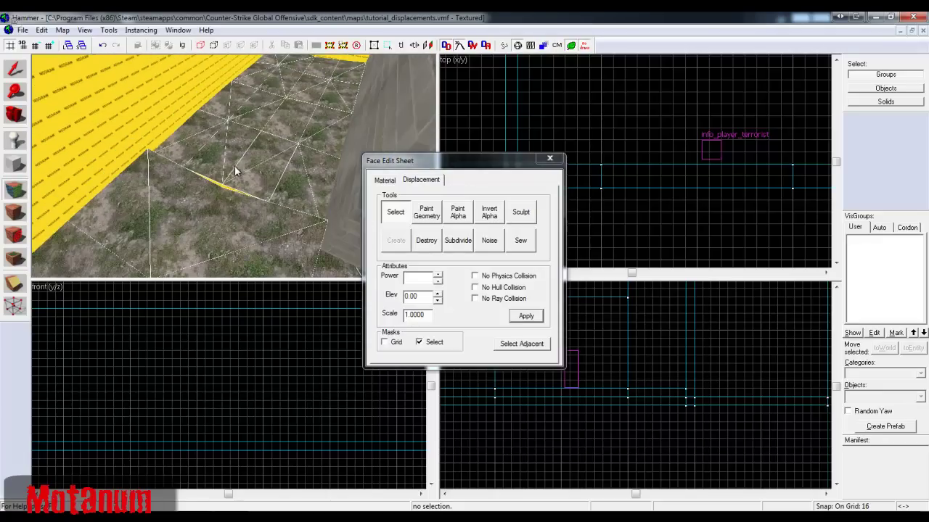
key(z)
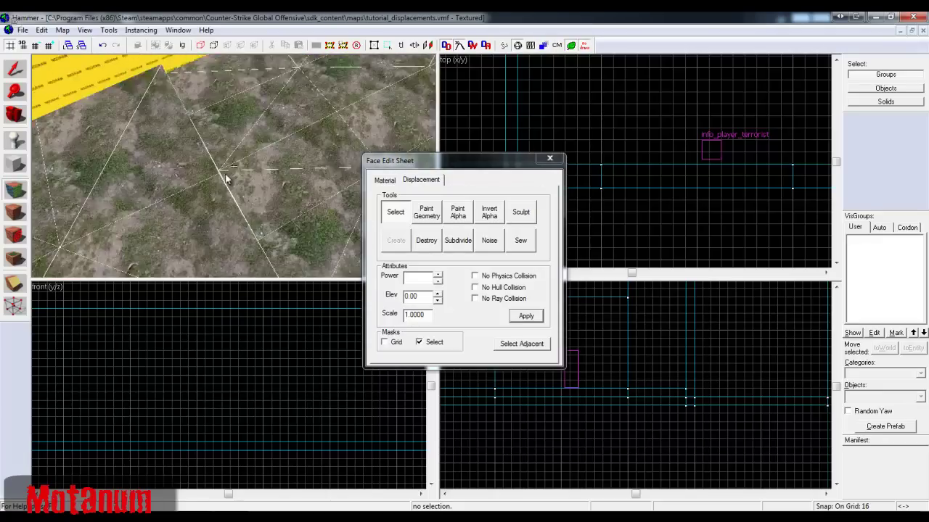
key(w)
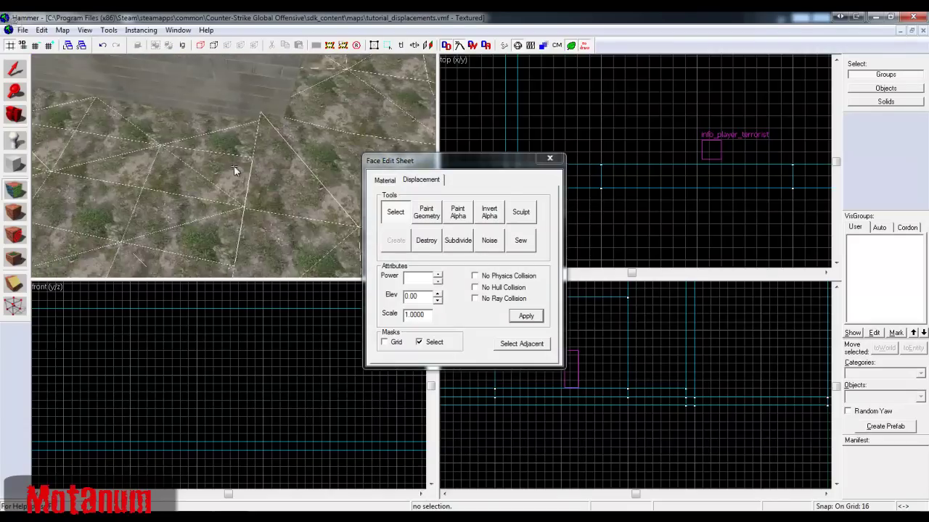
key(s)
key(z)
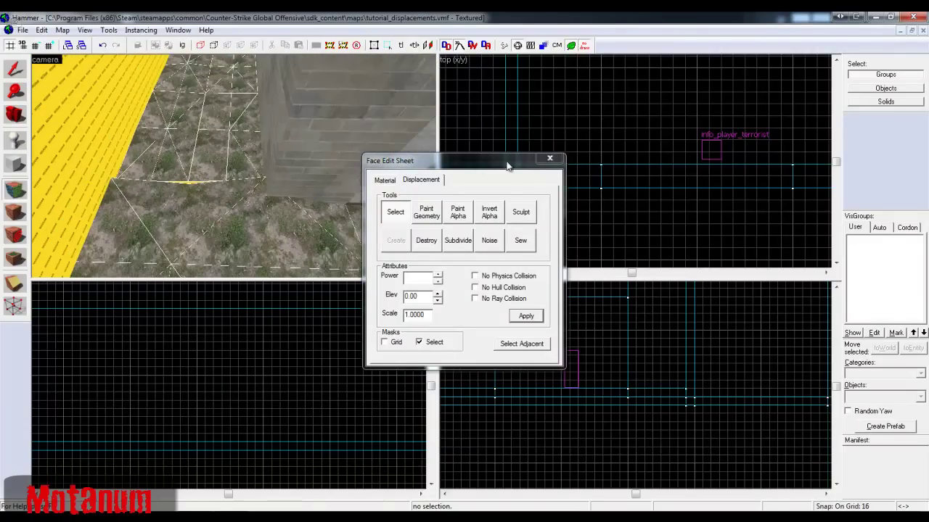
click(551, 161)
- Select the large grass displacement and clone it straight up above the ground
key(z)
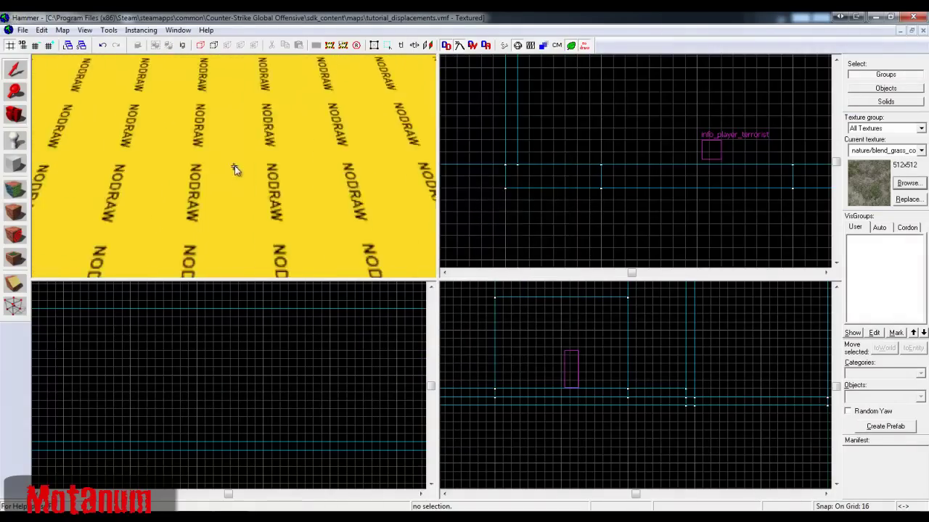
key(z)
click(267, 175)
key(z)
drag(220, 446, 222, 370)
- Resize the raised displacement copy to 256 by 256 units and move it over the open ground away from the walls
scroll(215, 416, down, 6)
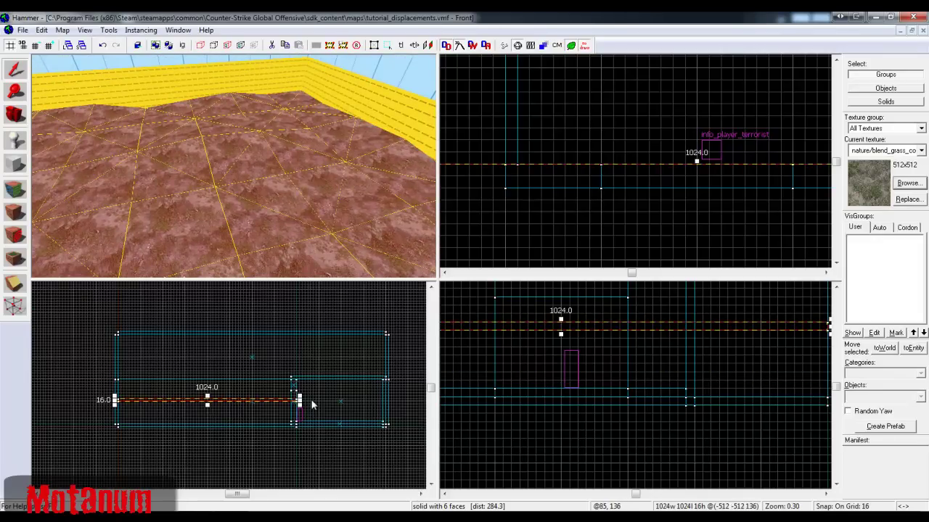
drag(299, 400, 166, 390)
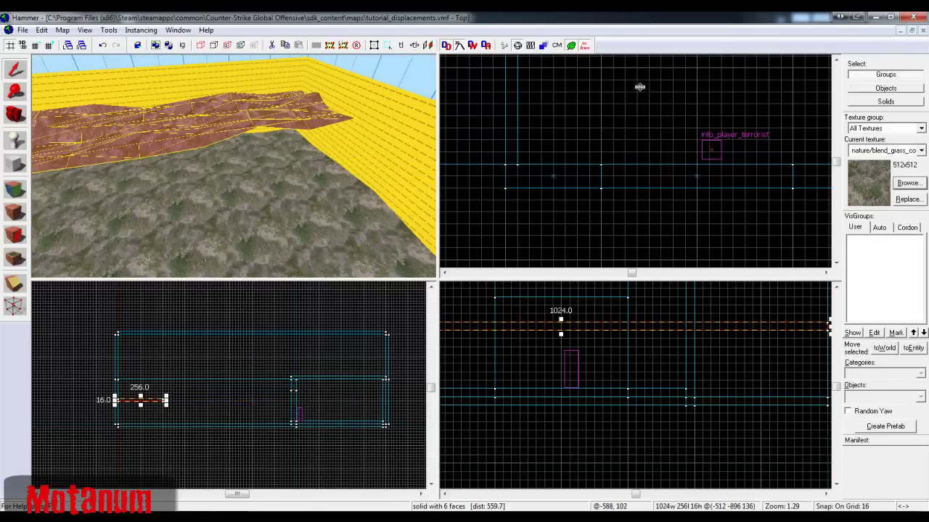
scroll(618, 111, down, 17)
scroll(577, 229, up, 4)
drag(535, 174, 577, 172)
scroll(594, 161, up, 8)
scroll(609, 234, down, 3)
mouse_move(579, 190)
mouse_down()
mouse_move(578, 156)
mouse_move(568, 157)
mouse_up()
- Open the displacement attributes of the small raised copy and apply a power of 2
key(z)
key(shift+a)
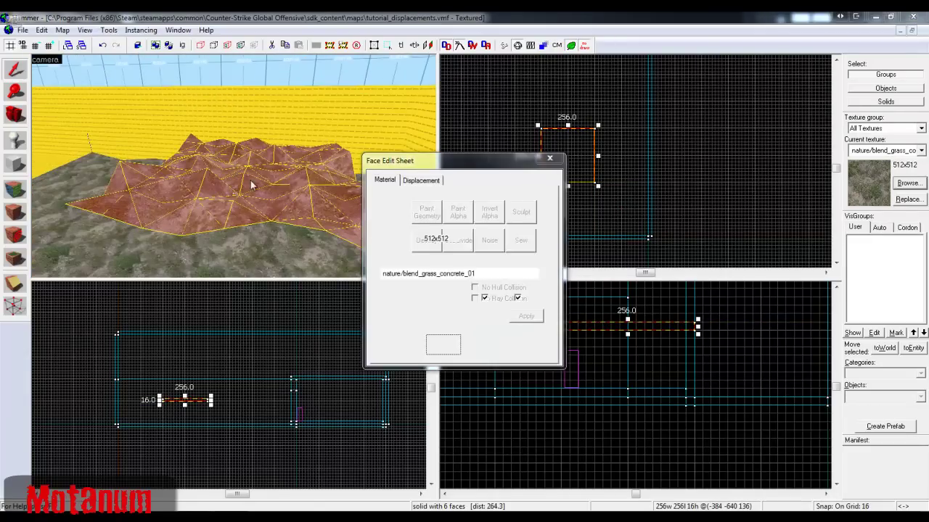
click(421, 179)
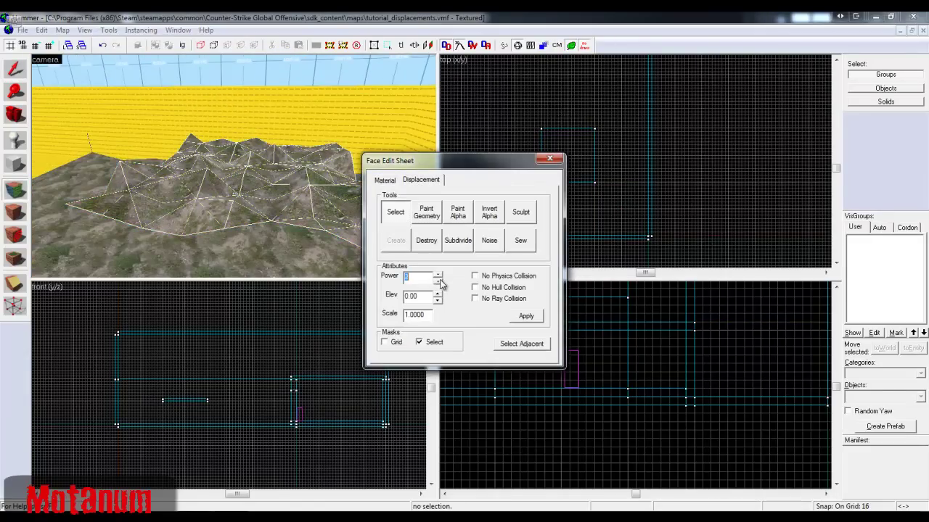
click(534, 323)
- Reshape part of the small displacement with Paint Geometry, using Raise/Lower at distance 4.00 along the Z-Axis, and close both dialogs
key(z)
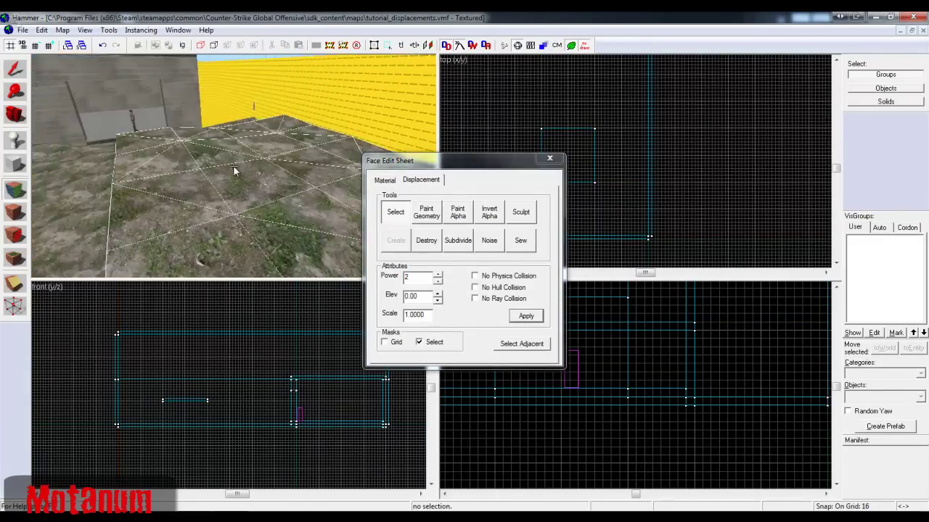
key(z)
click(426, 212)
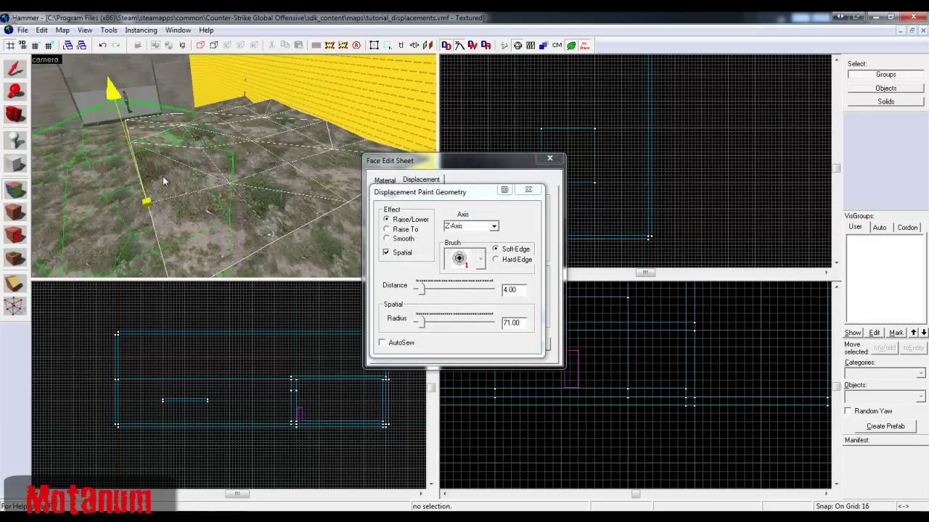
mouse_move(205, 203)
mouse_down()
mouse_move(205, 174)
mouse_move(203, 221)
mouse_up()
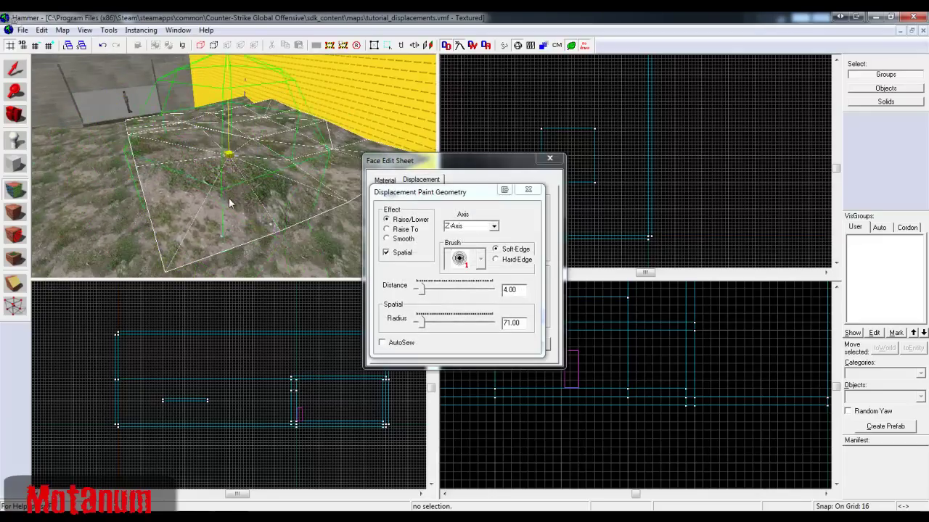
click(534, 192)
click(551, 160)
- Select the small raised displacement and clone it 256 units sideways so both copies share an edge
click(240, 171)
key(z)
key(z)
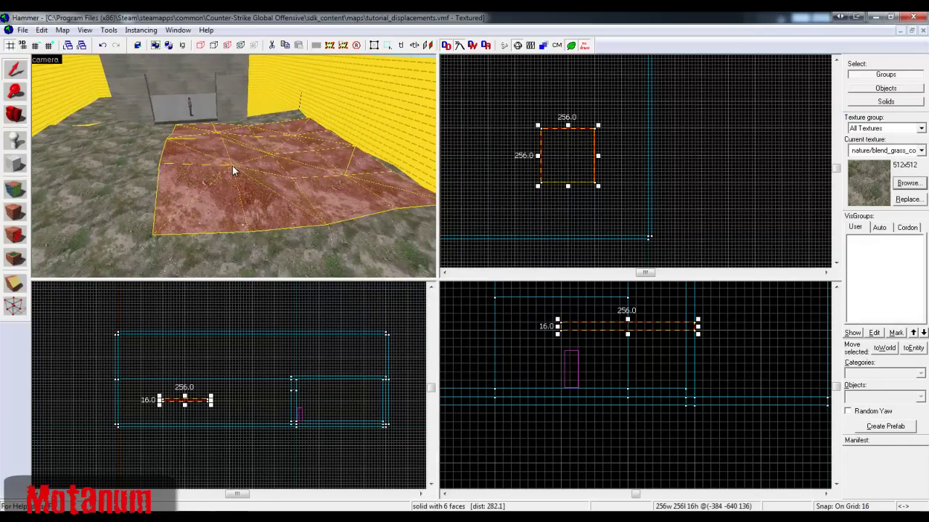
drag(577, 152, 522, 153)
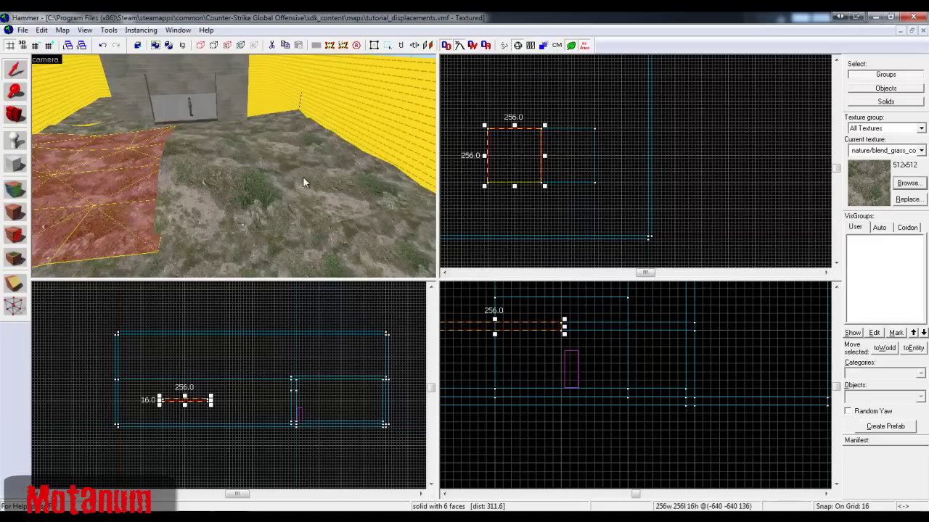
- Examine the shared edge between the two small displacements from several angles
key(z)
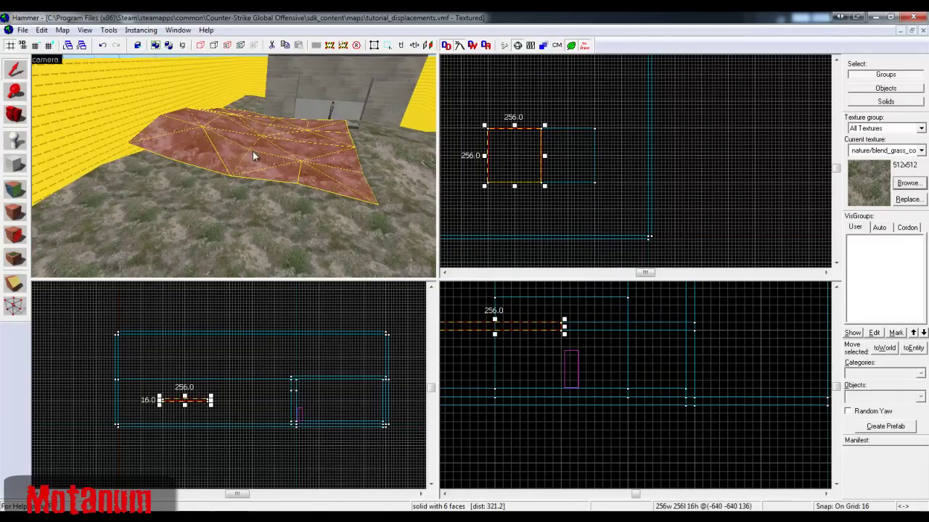
key(w)
key(d)
key(a)
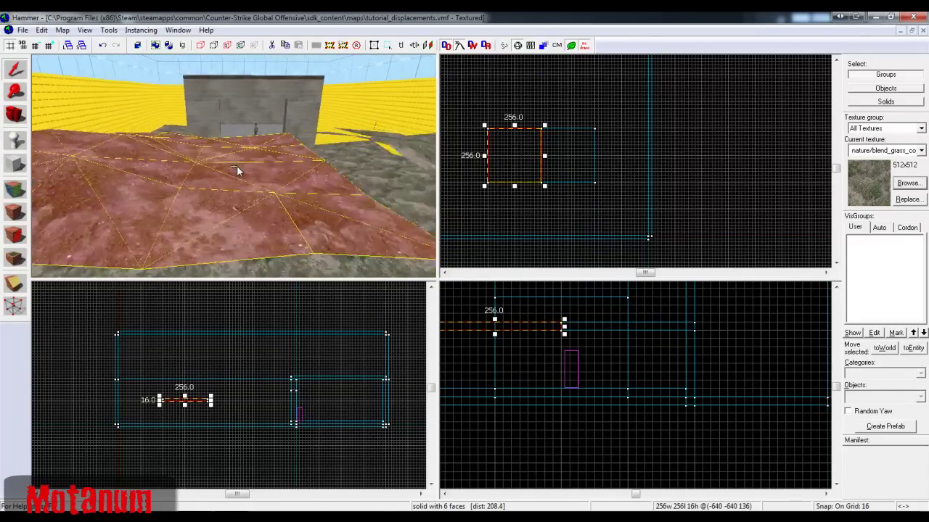
key(d)
key(a)
key(d)
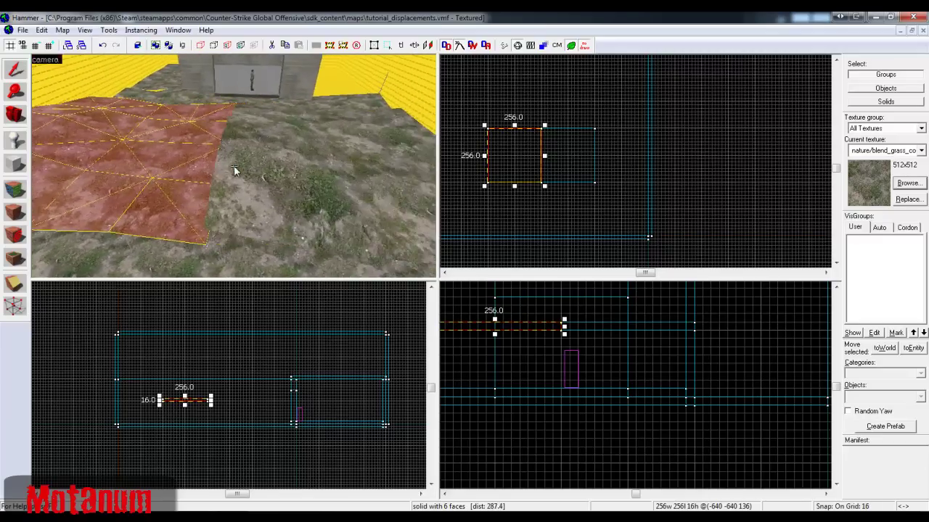
key(Left)
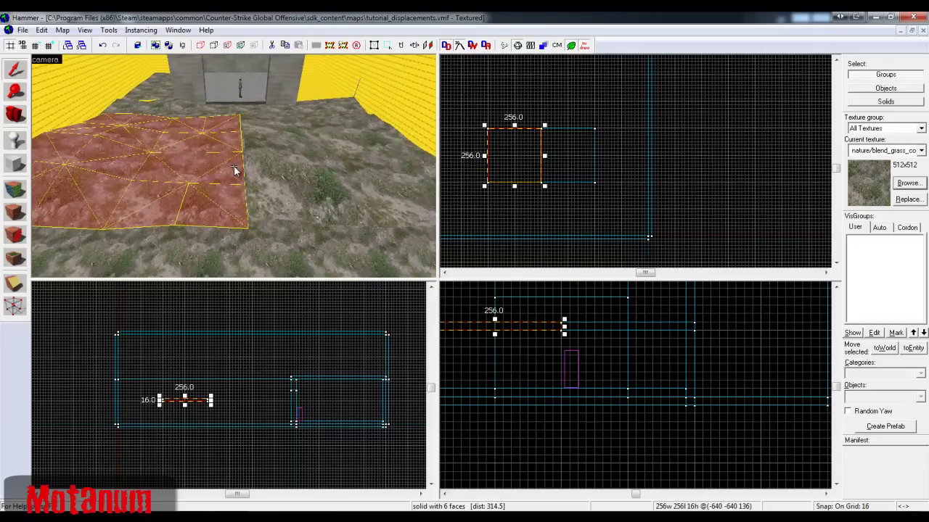
- Select the top faces of both small displacements and sew their shared edge together, closing the face editor when done
key(shift+a)
key(s)
key(a)
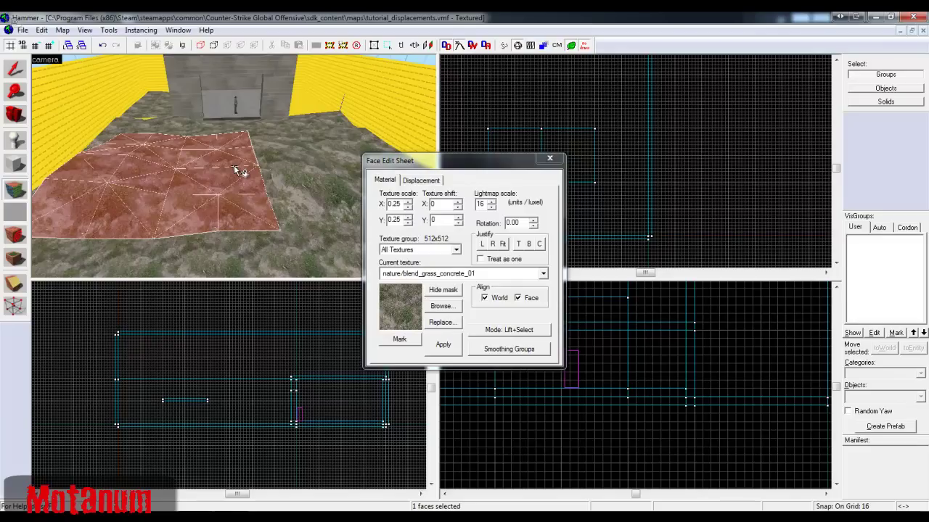
scroll(235, 167, down, 4)
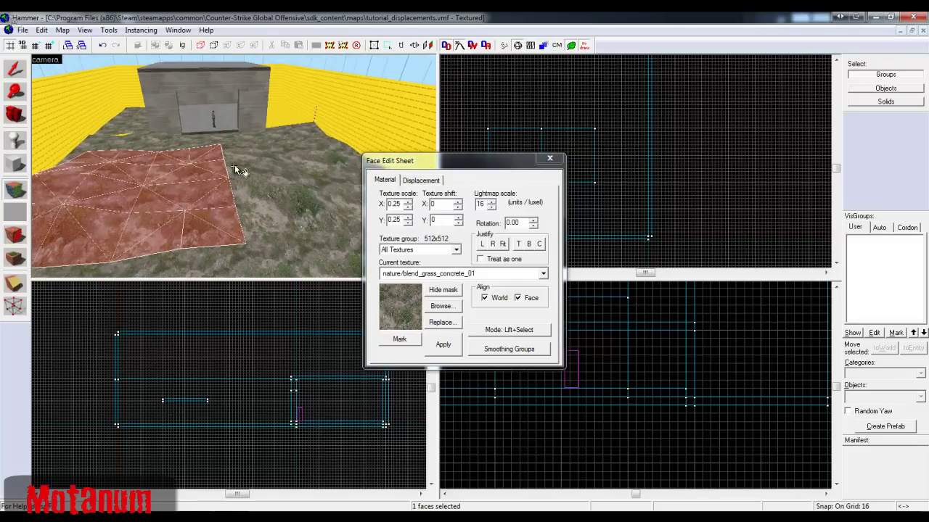
click(253, 167)
ctrl+click(208, 191)
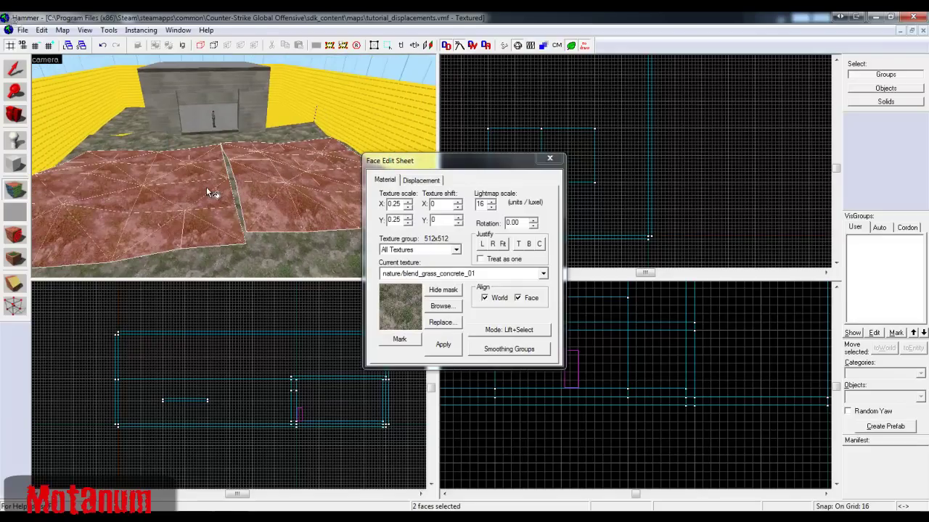
click(422, 181)
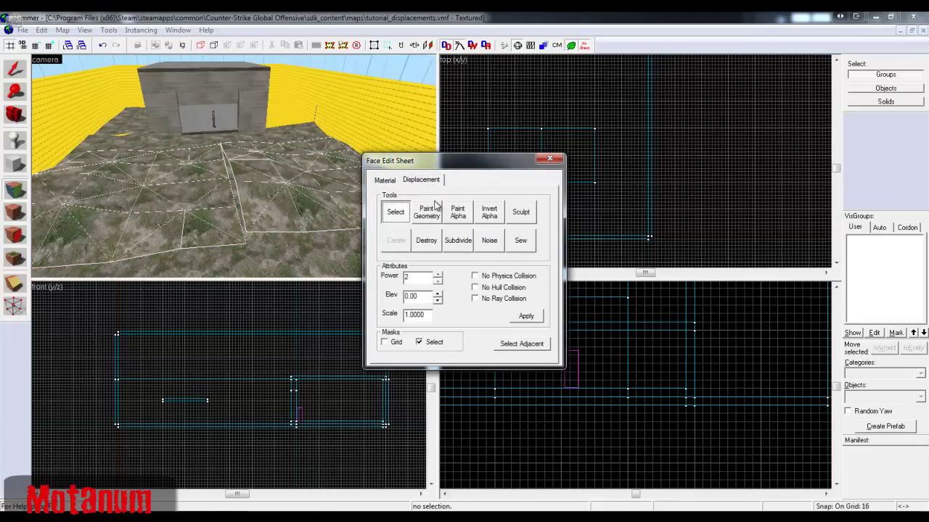
click(522, 245)
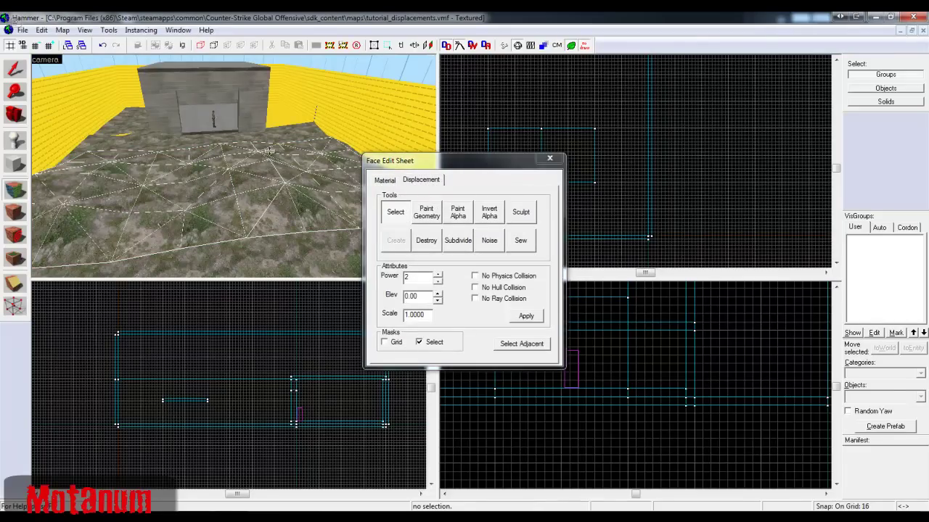
click(528, 245)
click(549, 159)
- Select both small displacement brushes and lower them together by 16 units
click(330, 183)
click(158, 196)
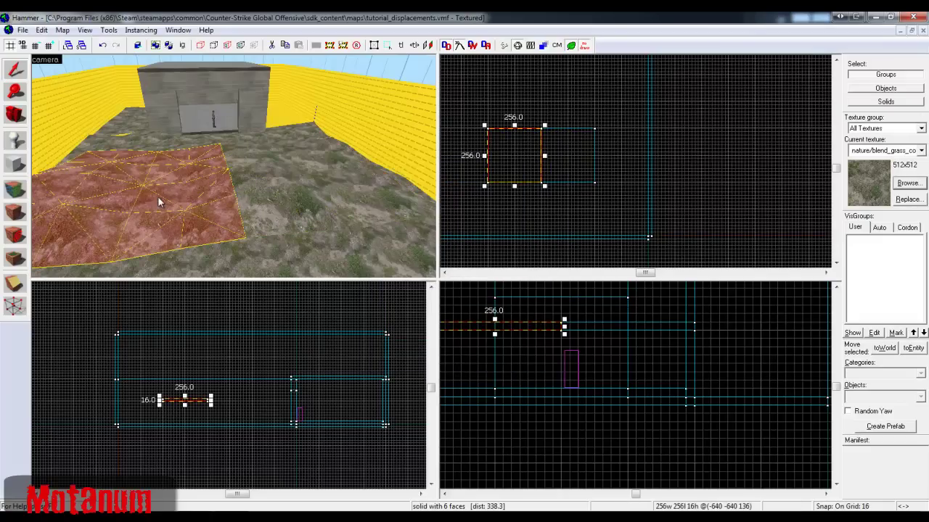
ctrl+click(344, 193)
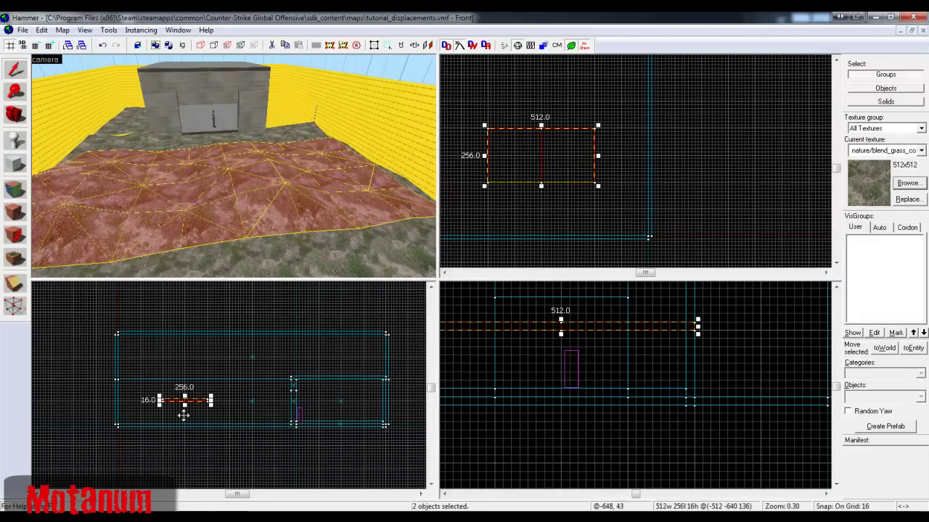
scroll(164, 407, up, 6)
scroll(70, 411, down, 4)
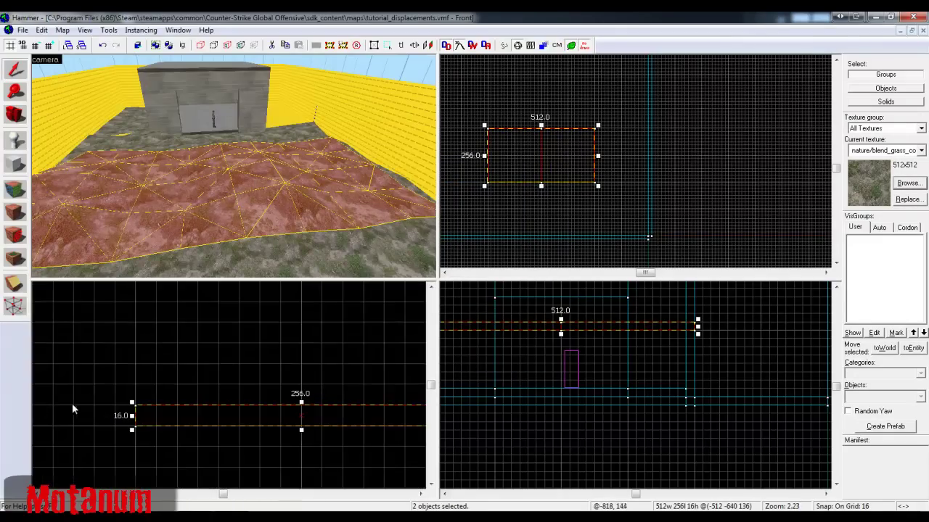
drag(139, 408, 139, 417)
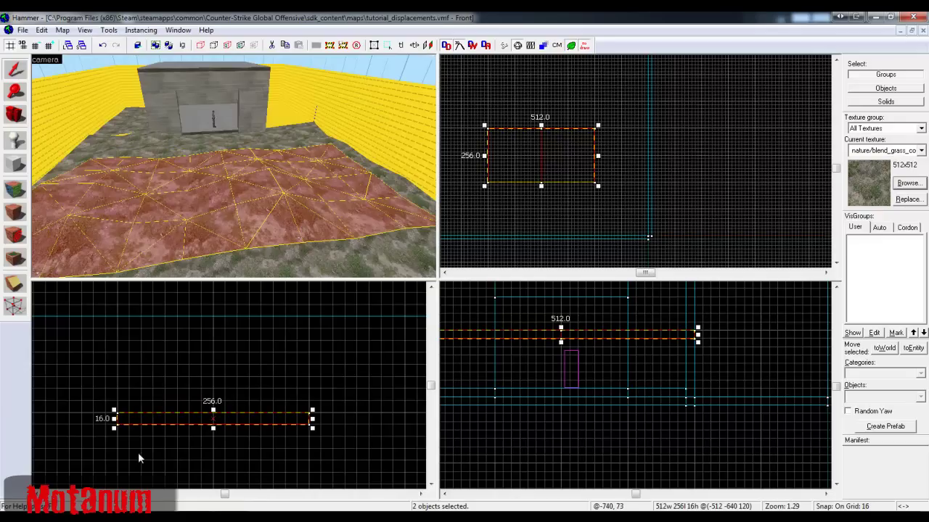
- Raise only one small displacement by 16 units and try to sew it to its neighbour at the different height
click(207, 243)
drag(228, 419, 226, 411)
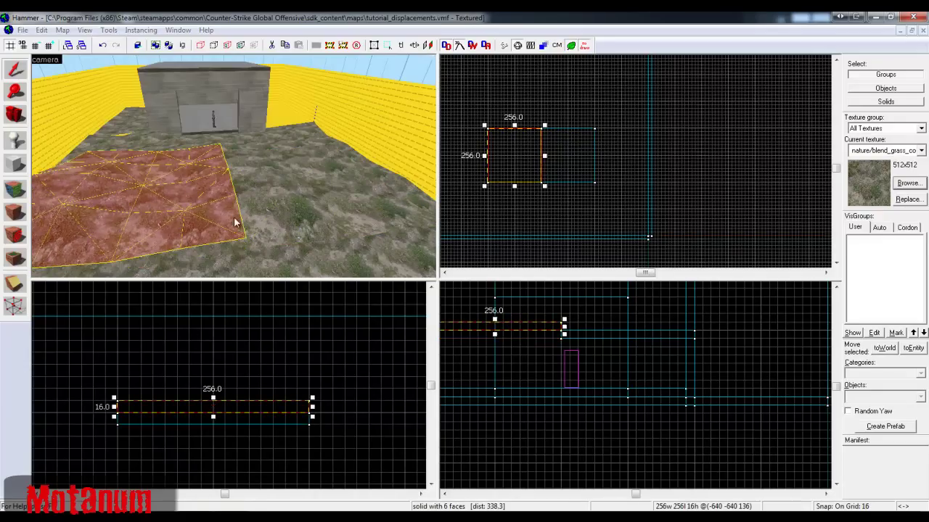
key(shift+a)
click(420, 180)
click(425, 209)
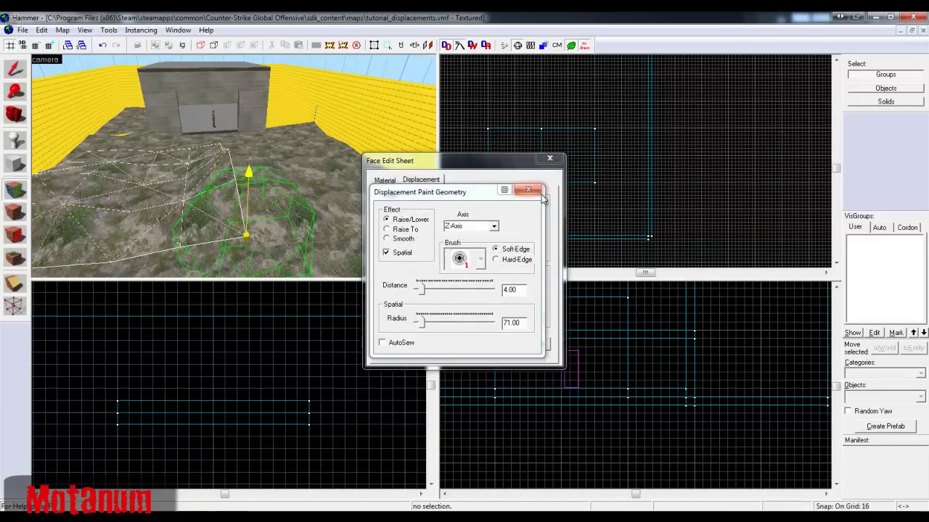
click(527, 189)
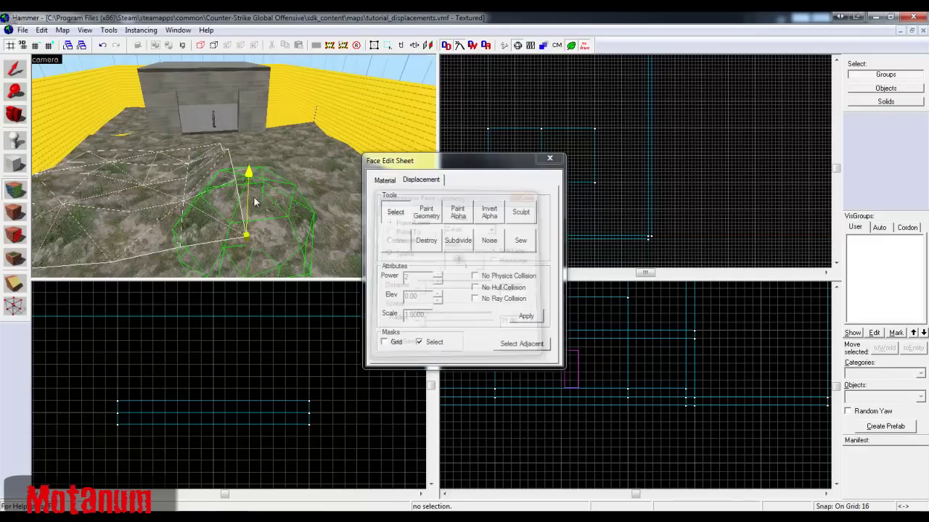
click(518, 242)
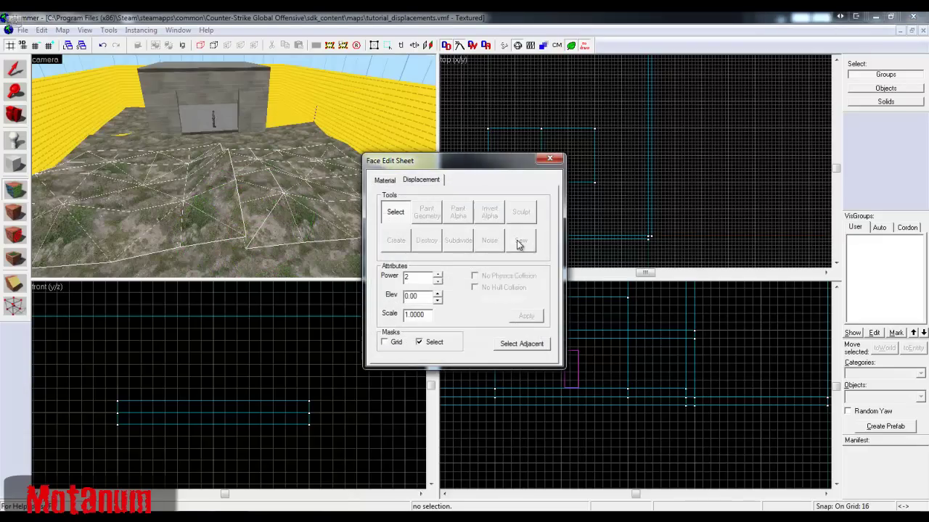
click(549, 159)
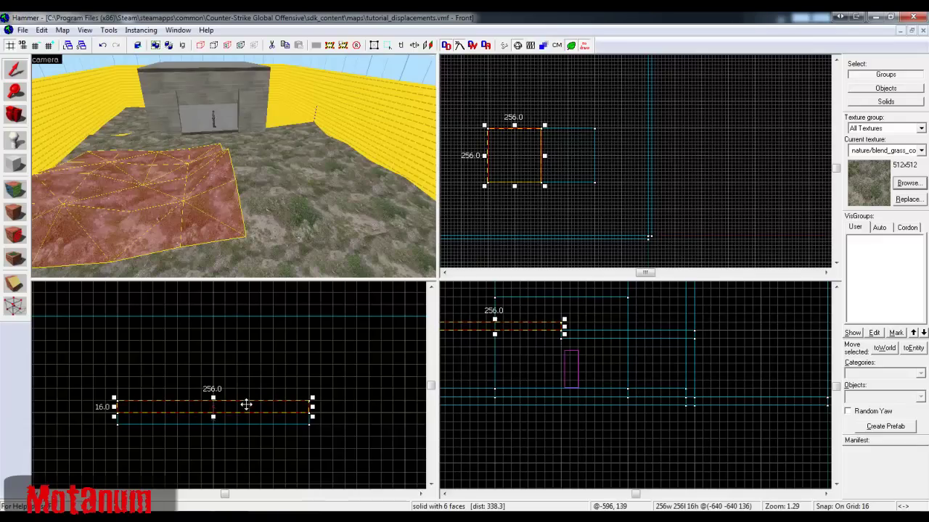
- Lower the raised small displacement by 16 units to align its brush with the neighbouring copy
drag(246, 405, 244, 413)
key(z)
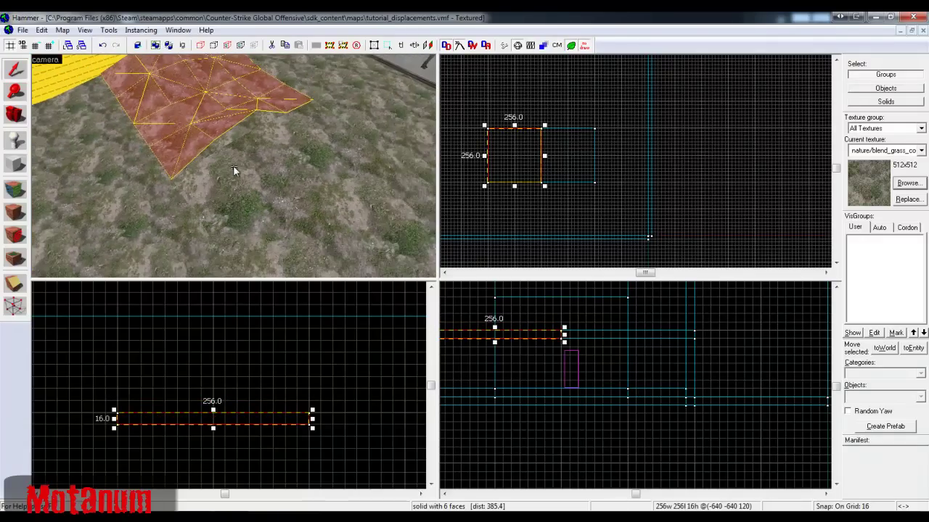
key(z)
- Increase the power of just one of the two small displacements by one level and apply it
key(shift+a)
click(270, 157)
ctrl+click(222, 115)
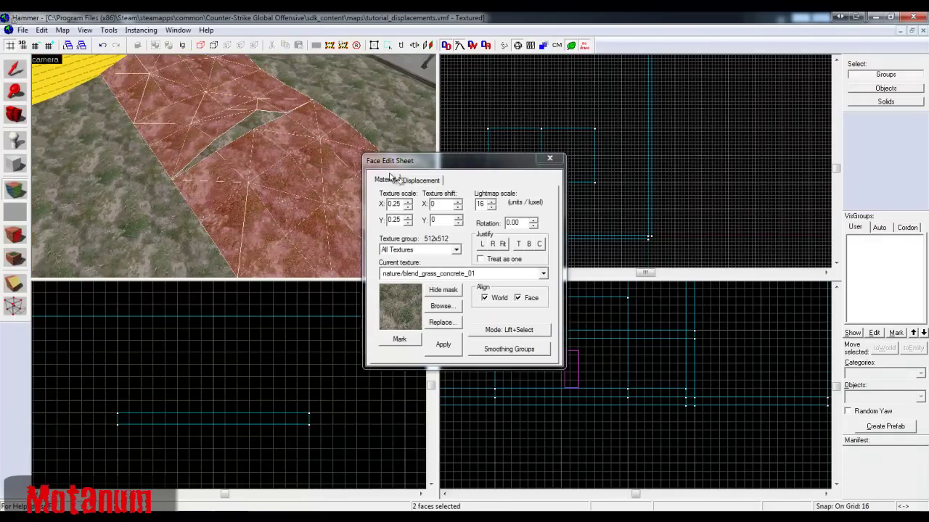
click(420, 180)
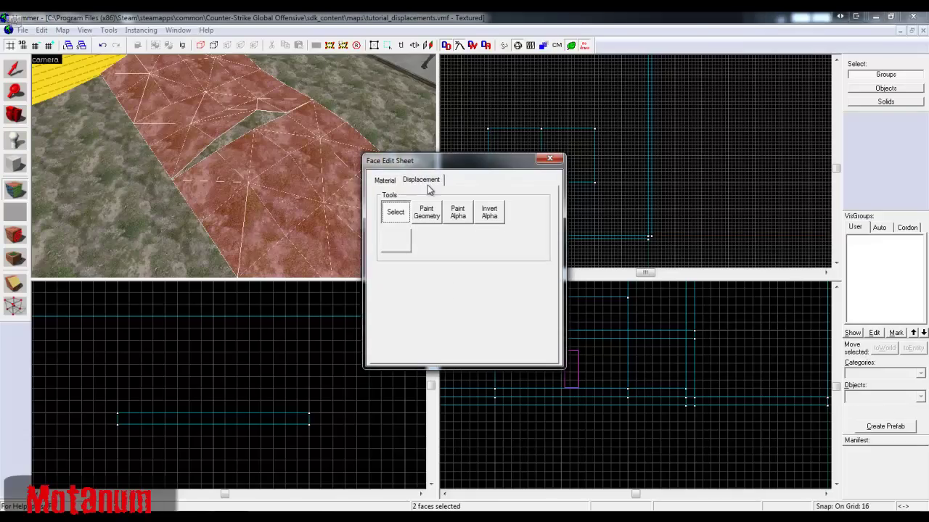
click(260, 165)
click(438, 275)
key(z)
key(z)
click(532, 318)
- Add the other small displacement to the face selection and sew the two differently powered surfaces together
ctrl+click(120, 210)
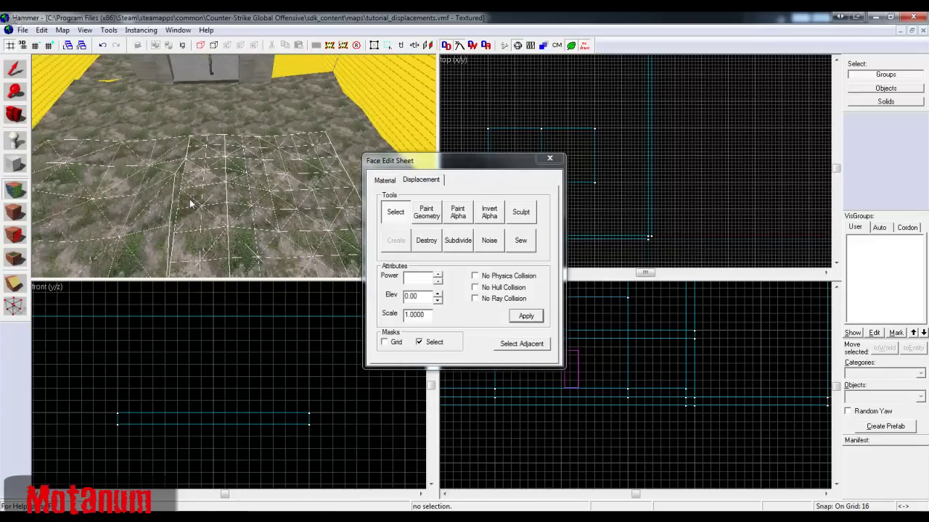
key(z)
key(z)
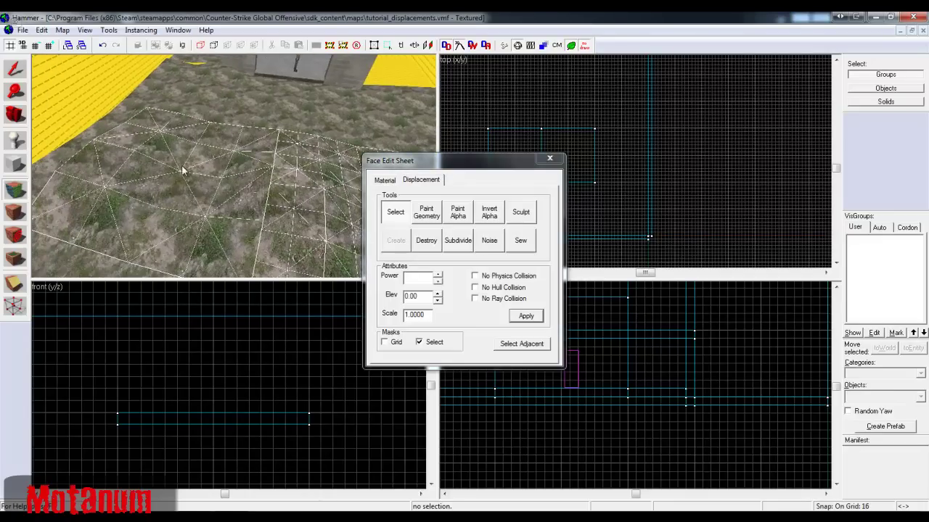
key(z)
key(z)
click(518, 248)
- Examine how the vertices meet along the sewn edge between the two displacements of different power
key(z)
key(w)
key(w)
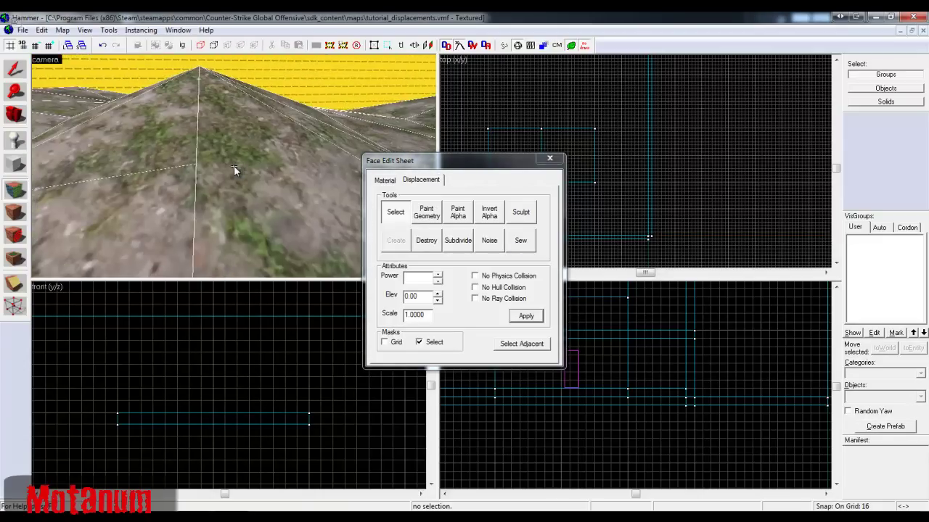
key(s)
key(z)
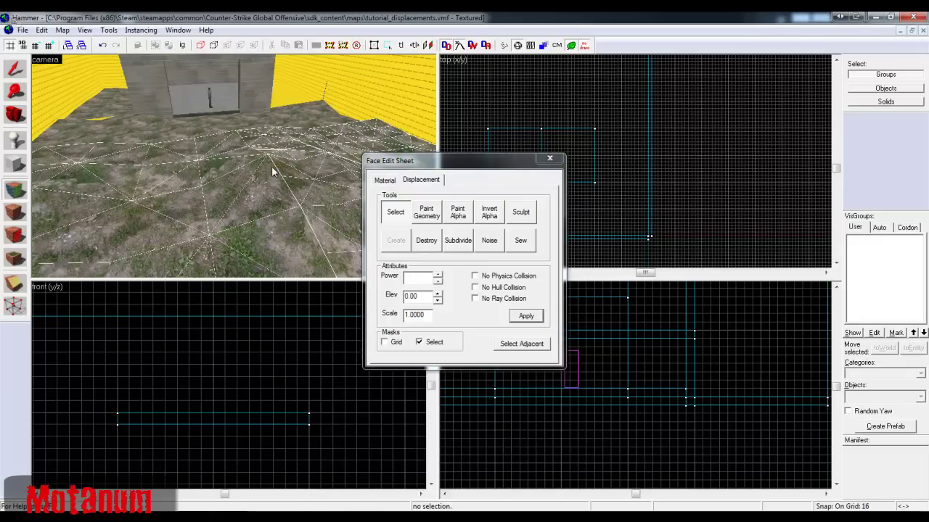
key(z)
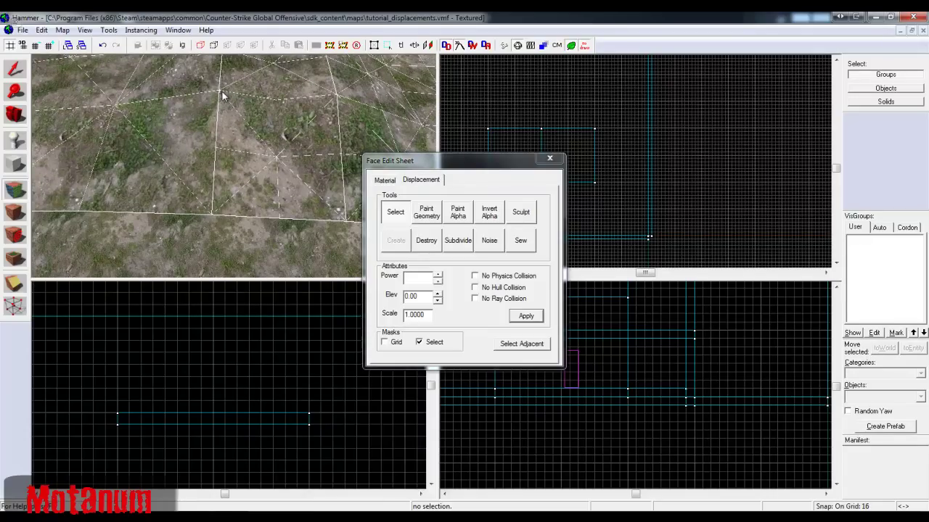
key(z)
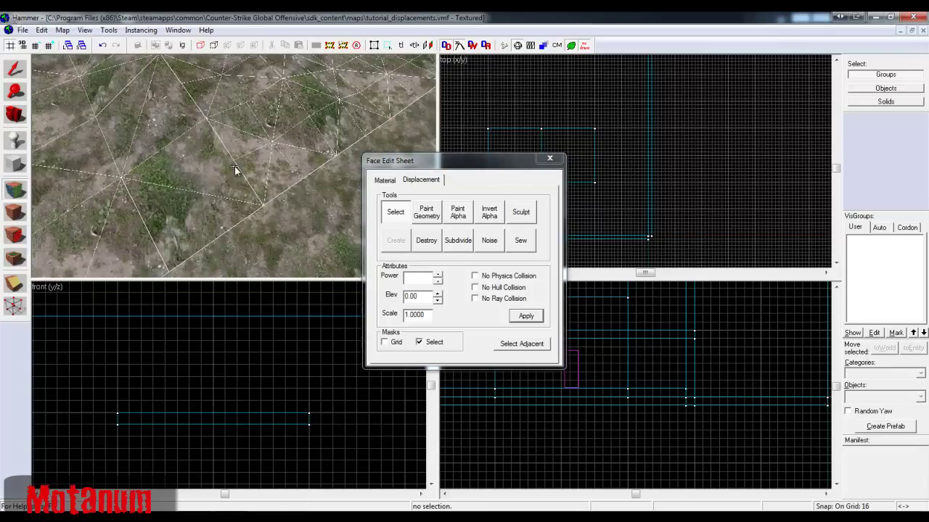
key(z)
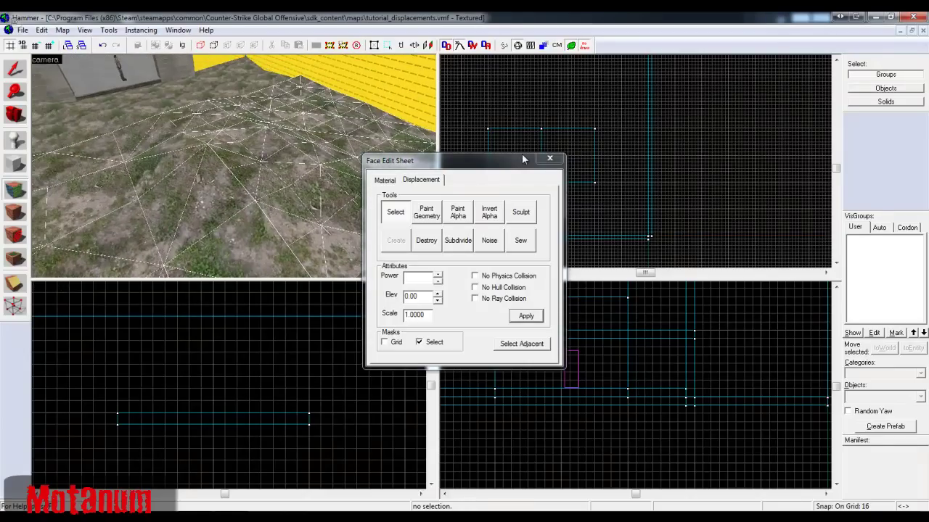
- Close the face editor and delete both small demonstration displacements
click(549, 158)
click(352, 161)
ctrl+click(198, 198)
key(Delete)
- Select the ground strip beside the building with the large ground displacement and compare their brush heights in the side view
key(z)
key(w)
click(234, 167)
key(z)
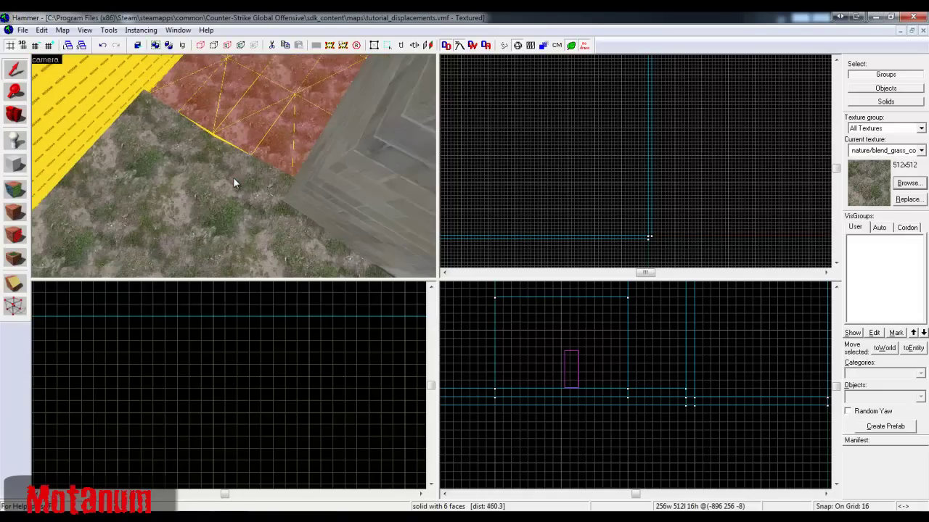
ctrl+click(233, 177)
key(z)
key(w)
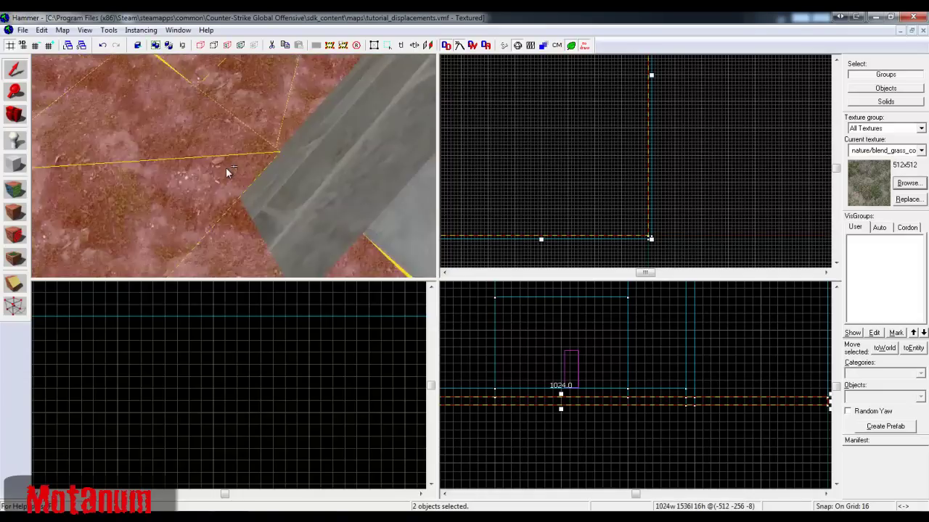
scroll(595, 418, down, 2)
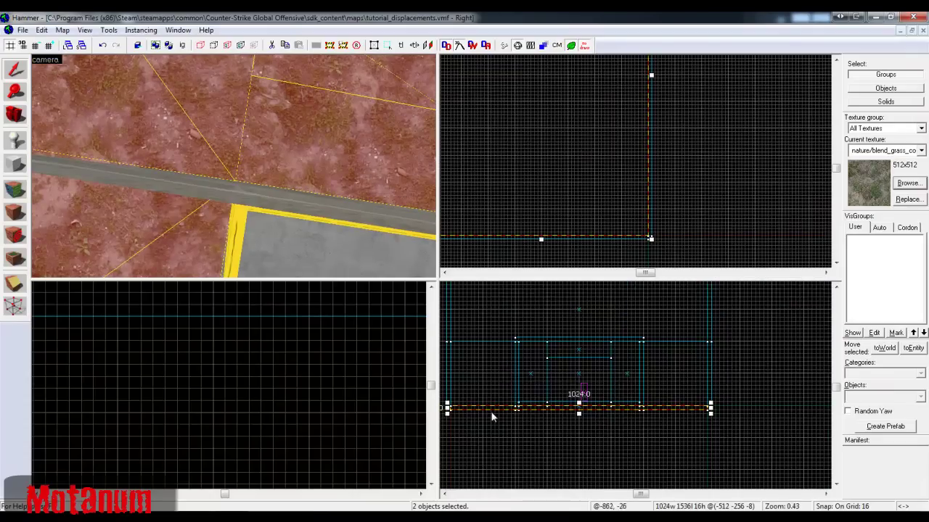
scroll(520, 408, up, 5)
scroll(520, 411, up, 5)
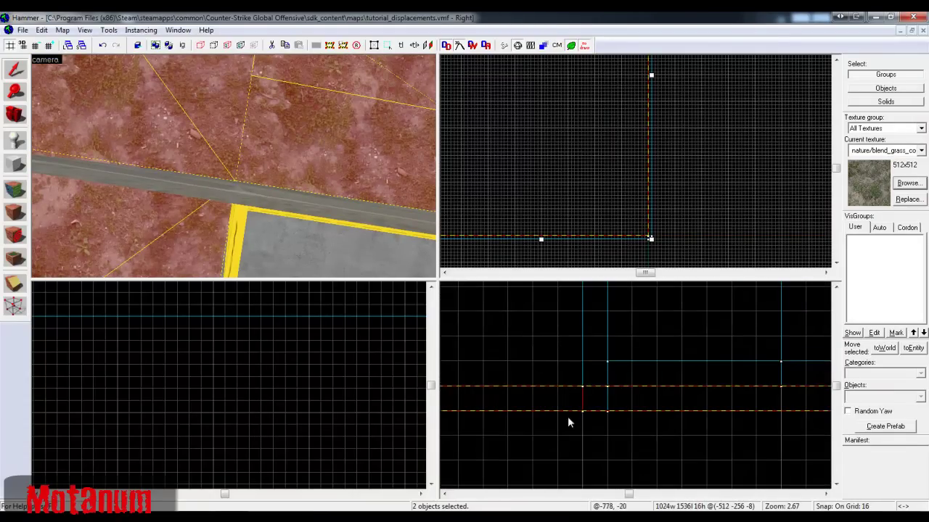
- Reselect the large ground displacement and the adjoining side strip, and inspect the seam from the building to the nodraw wall
key(z)
key(z)
click(233, 154)
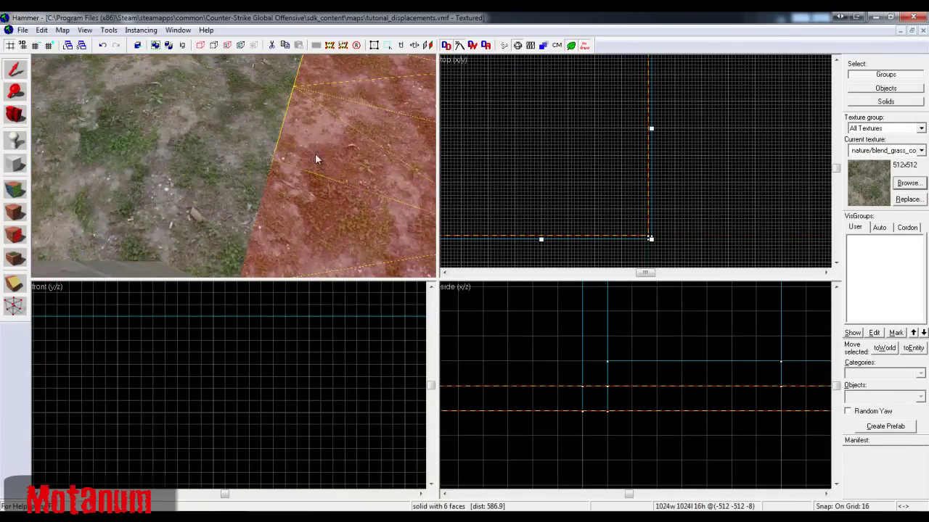
click(292, 165)
ctrl+click(226, 160)
key(z)
key(z)
key(d)
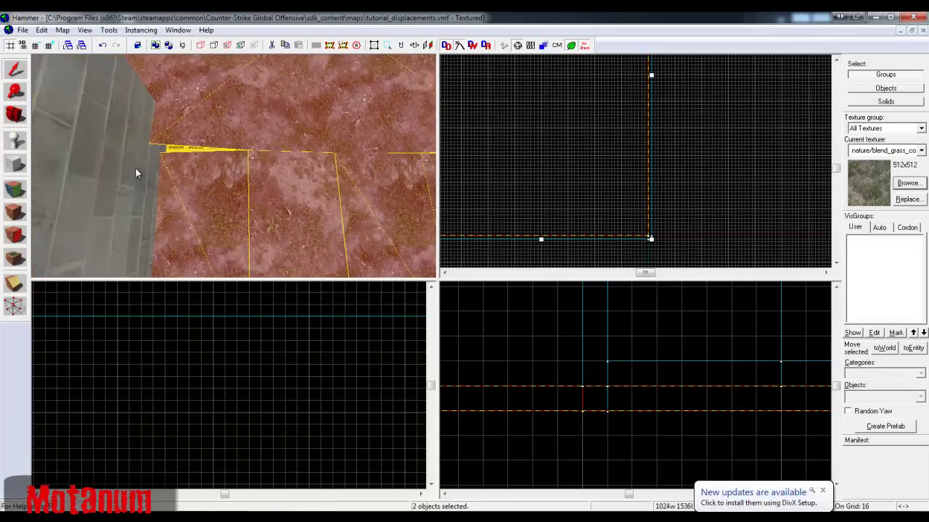
key(d)
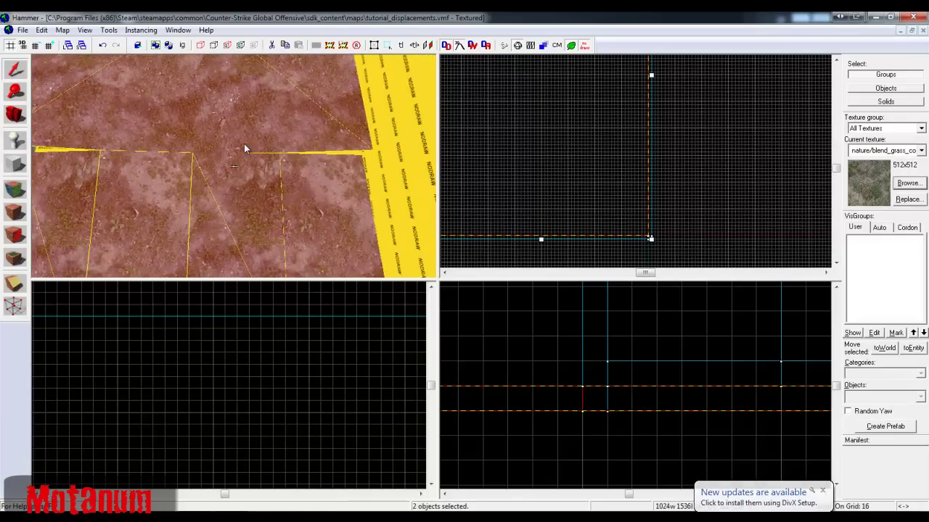
key(d)
key(z)
- Increase the grid size to 64 units and frame the selected ground brushes in the top view
scroll(682, 223, down, 8)
scroll(667, 162, up, 3)
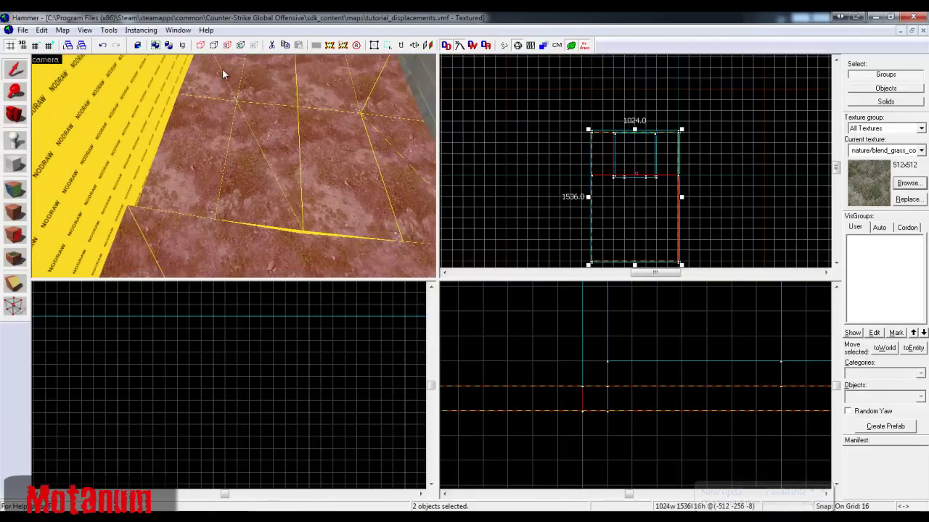
click(50, 46)
click(50, 45)
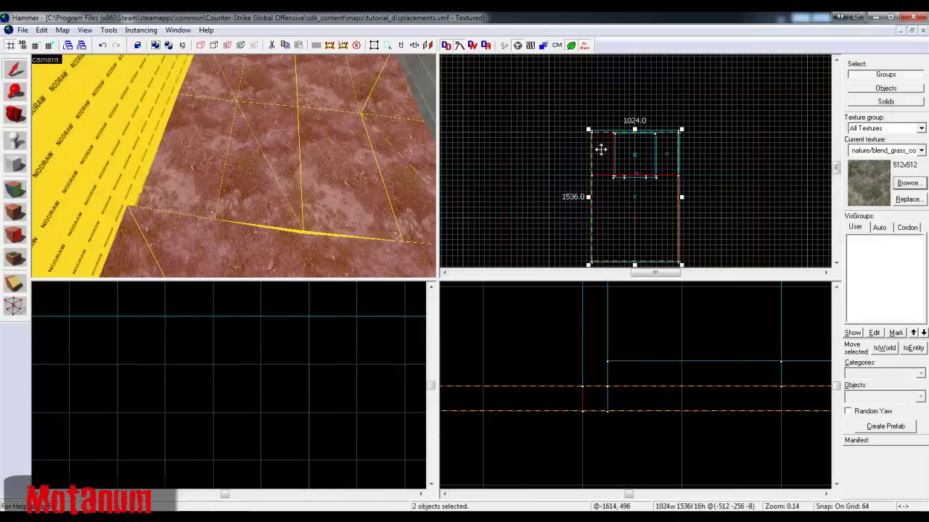
scroll(634, 161, up, 4)
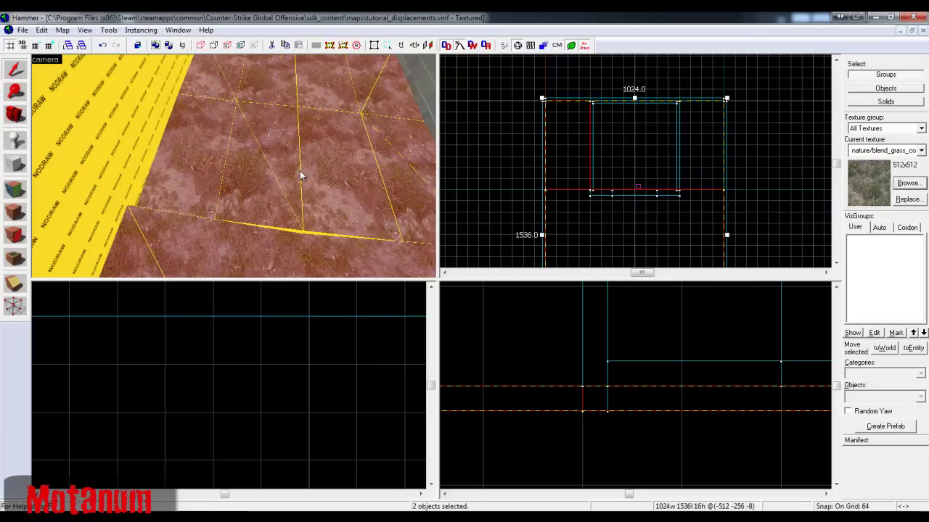
- Try to sew the large ground displacement to the side strip and inspect the seam at the building corner
click(323, 173)
key(z)
key(s)
key(z)
key(shift+a)
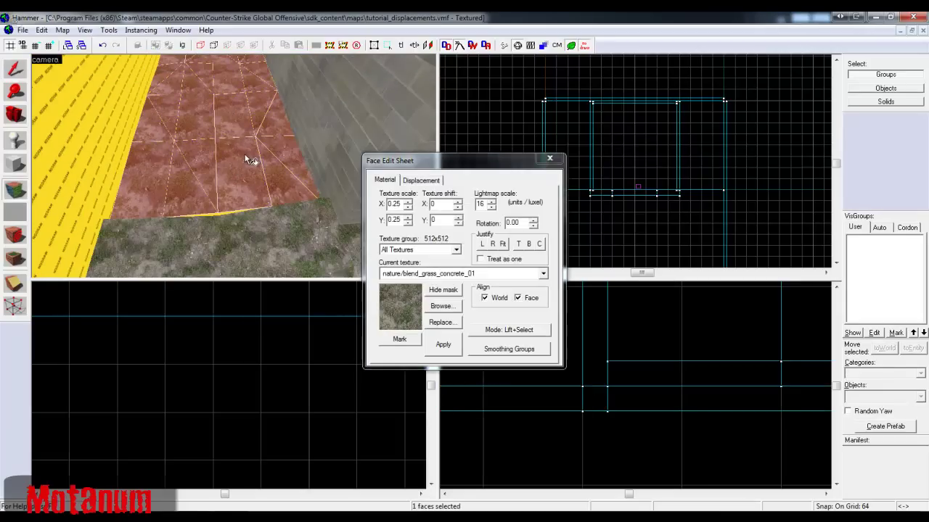
click(420, 179)
click(521, 250)
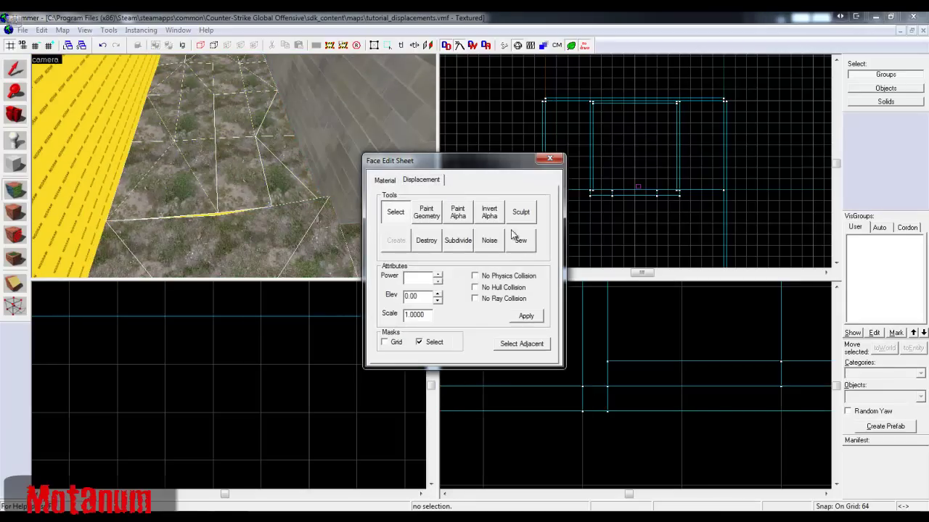
key(z)
key(w)
key(s)
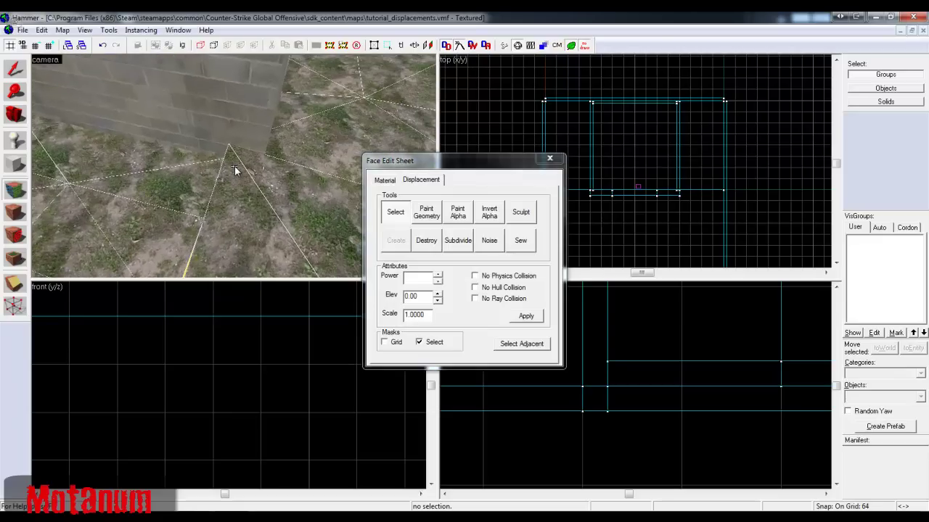
key(z)
click(549, 159)
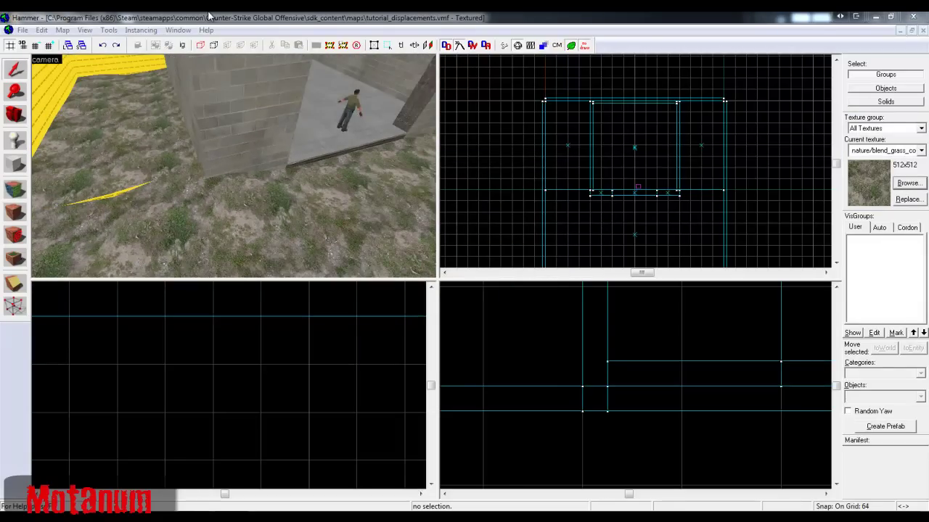
- Narrow the large ground displacement to 512 units wide so both sides line up with the building's outer walls
click(156, 127)
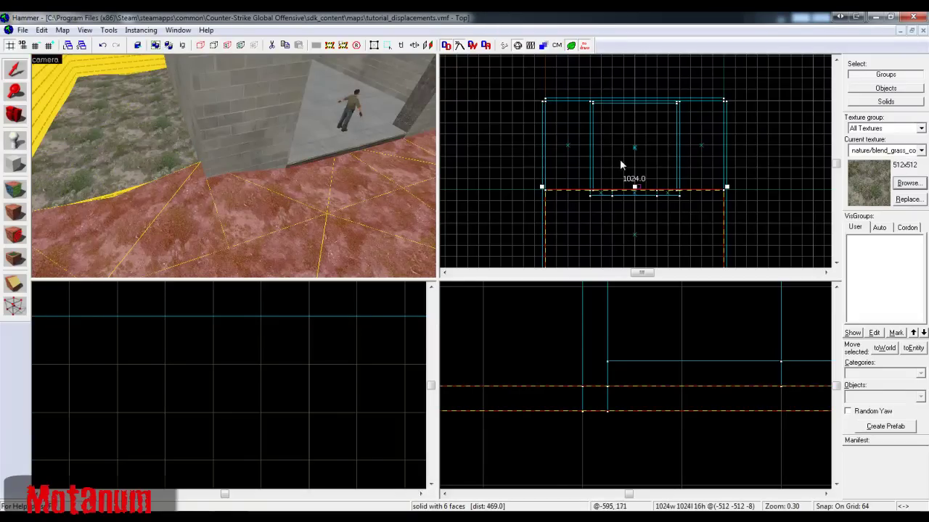
click(144, 147)
click(196, 182)
key(d)
key(z)
key(s)
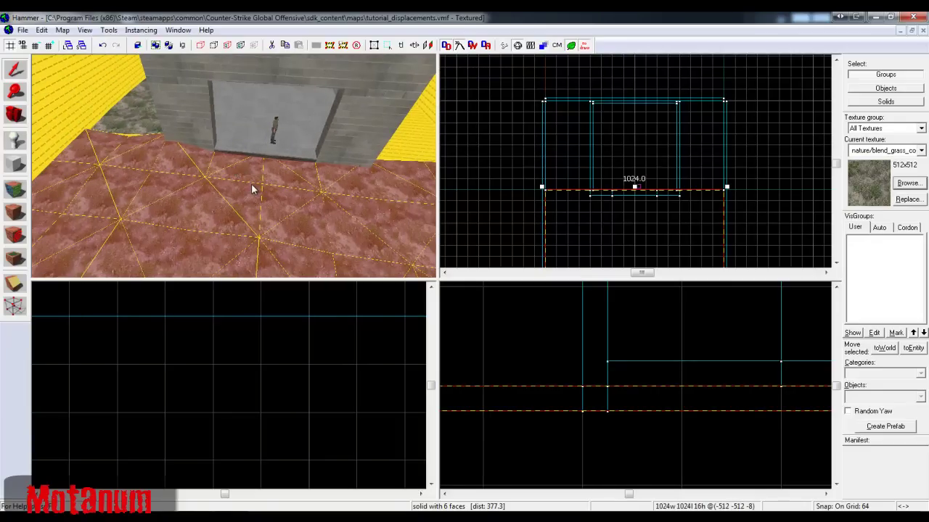
key(z)
key(s)
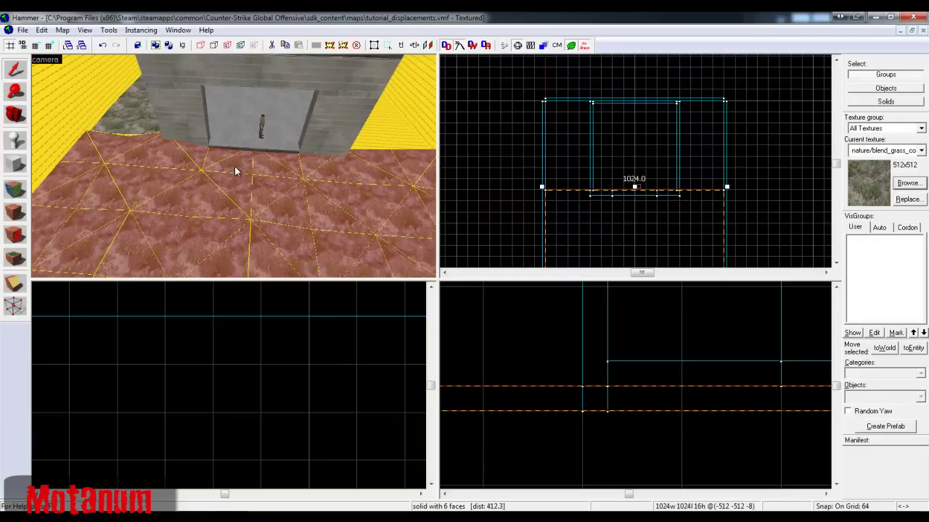
scroll(606, 130, down, 2)
drag(677, 215, 634, 213)
drag(567, 215, 590, 215)
- Set the narrowed ground displacement's power to 2, apply it and close the face editor
key(z)
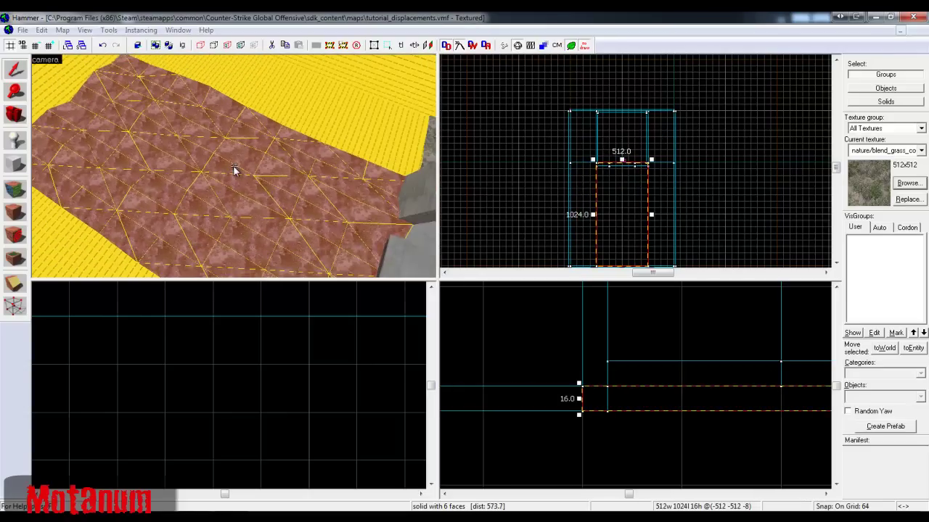
key(z)
key(shift+a)
click(418, 182)
click(437, 281)
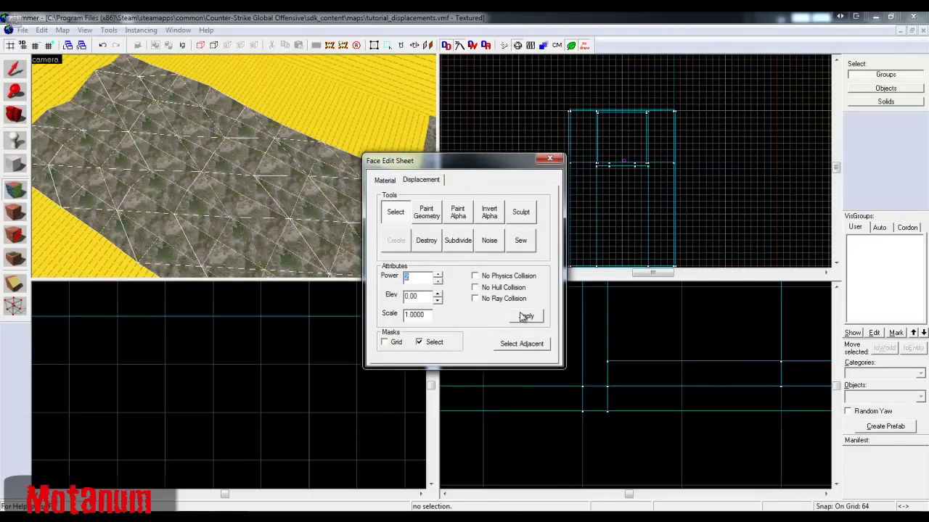
click(524, 316)
key(z)
key(w)
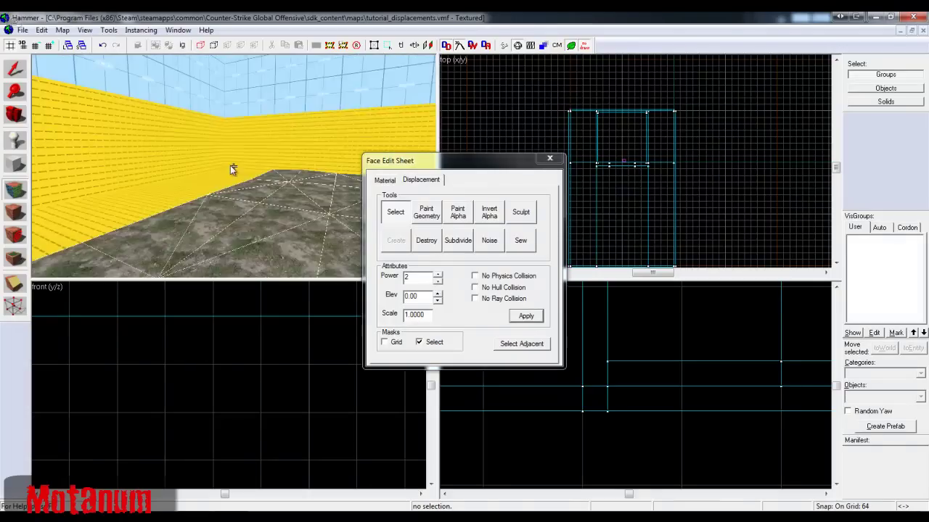
key(z)
click(550, 159)
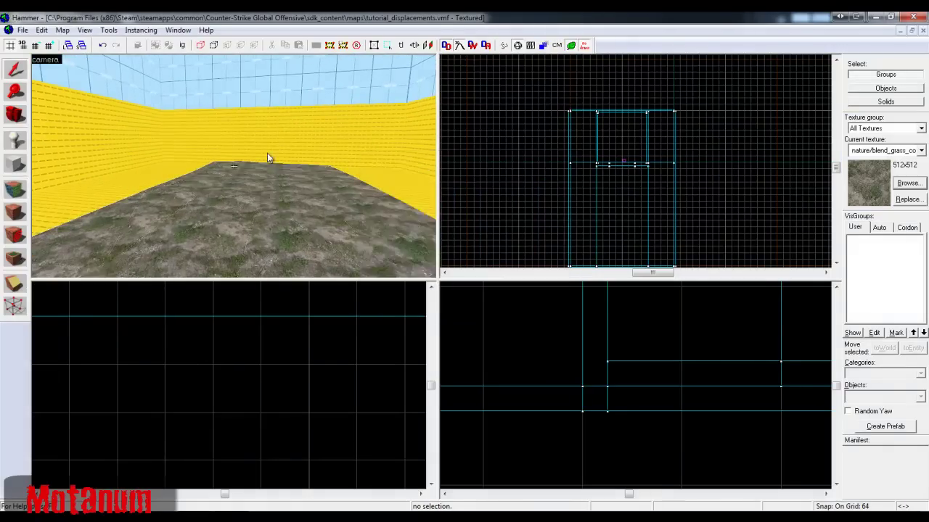
- Try displacement noise with a maximum of -16 on the central ground, then undo it
key(z)
key(shift+a)
click(421, 181)
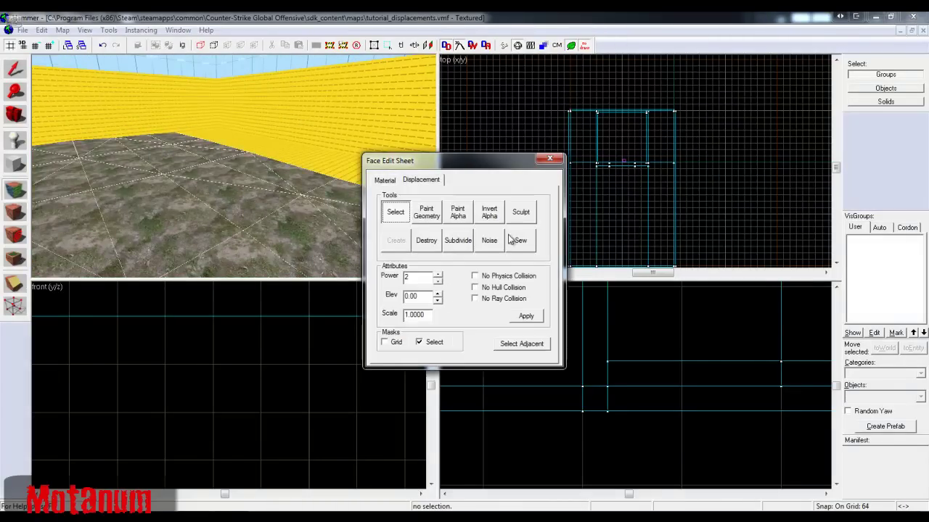
click(490, 240)
click(471, 268)
text(-16)
key(Return)
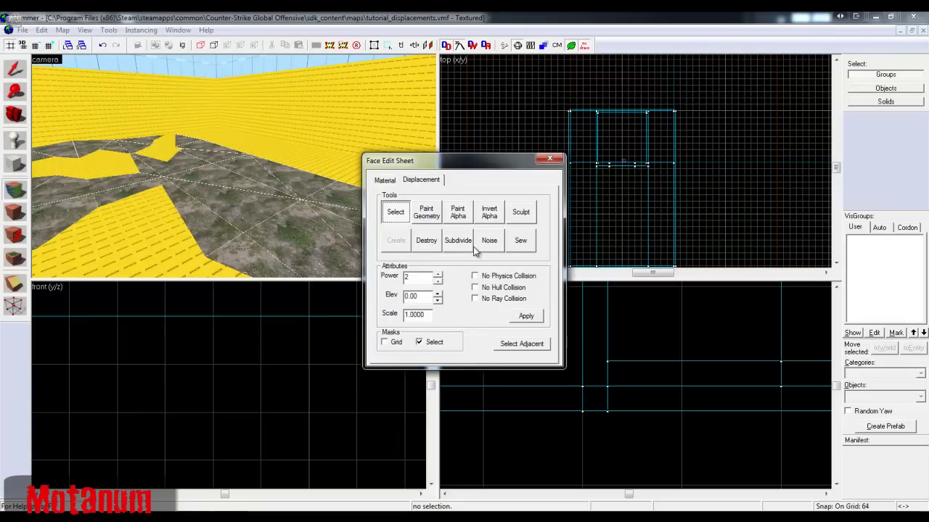
key(ctrl+z)
- Apply displacement noise with a minimum of 0 to the central ground and close the face editor
click(492, 250)
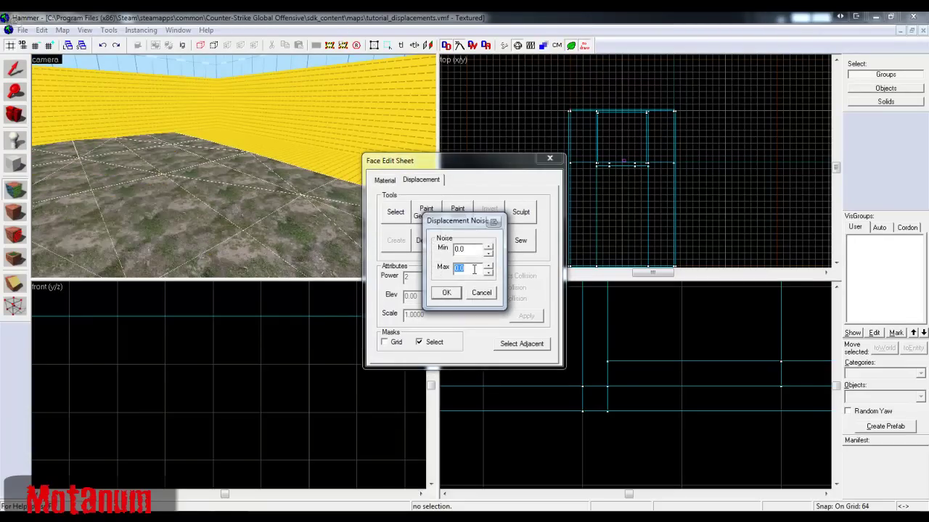
key(Return)
click(550, 158)
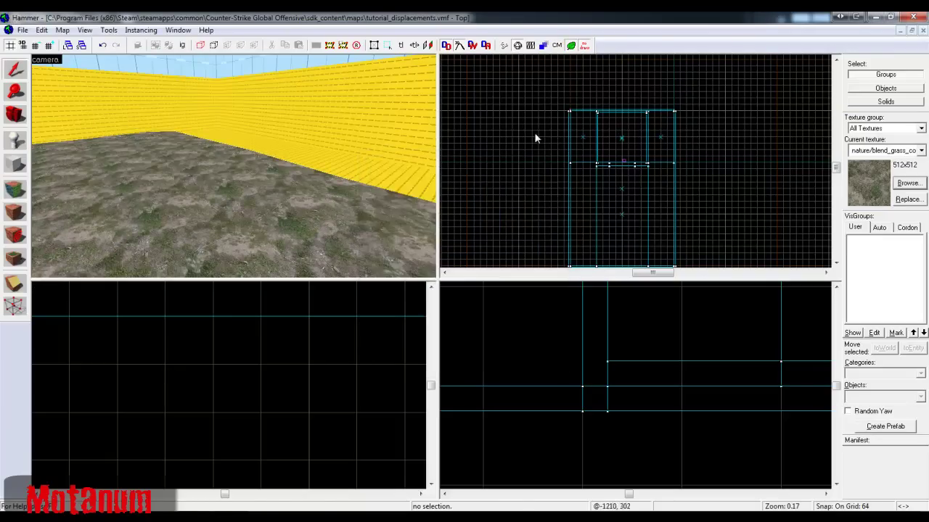
- Duplicate the 256 by 512 side strip twice along the nodraw wall to fill the gap beside the central ground
key(z)
click(234, 167)
key(w)
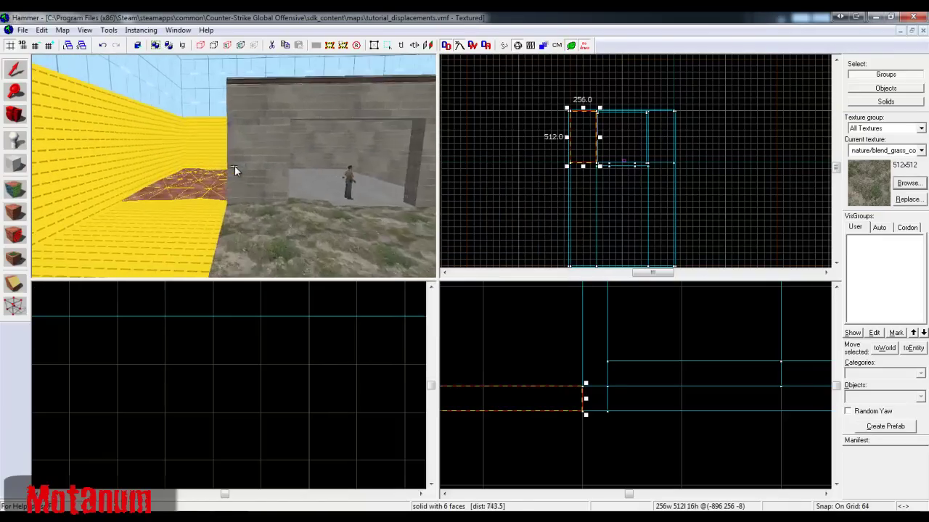
key(s)
key(z)
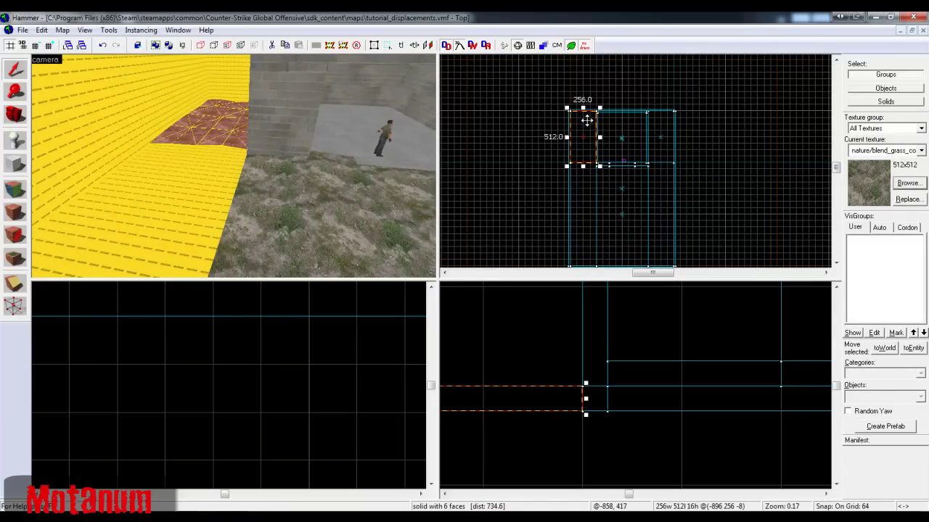
drag(587, 121, 590, 218)
key(z)
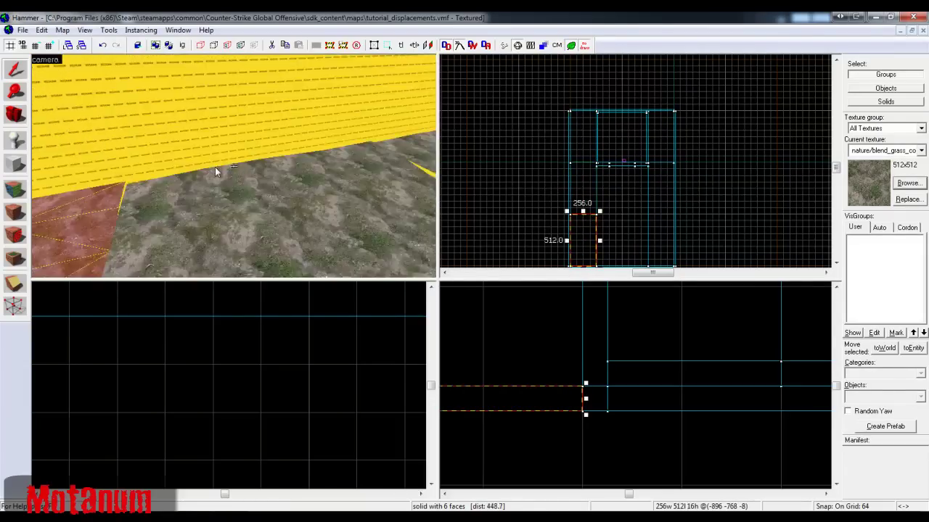
- Select the central ground displacement and examine its seams with the duplicated side strips
key(s)
key(d)
key(z)
click(185, 145)
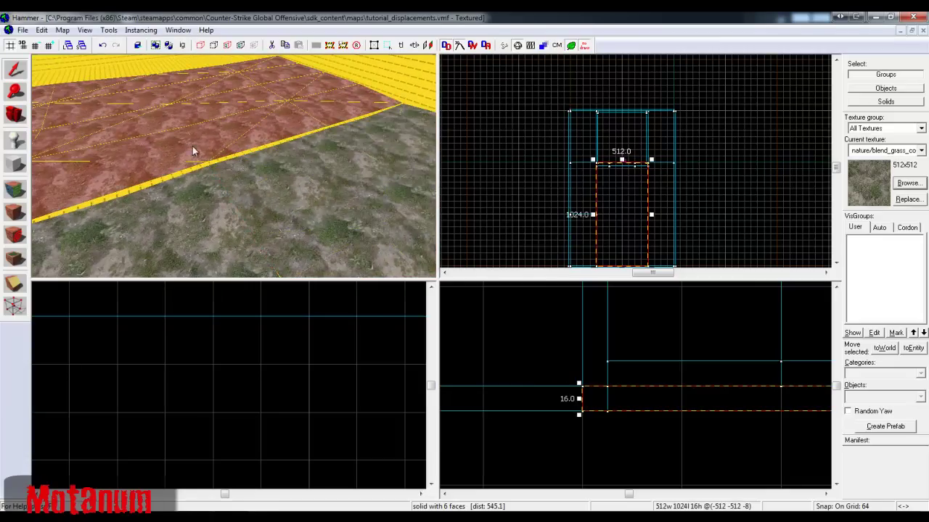
key(z)
key(w)
key(z)
key(z)
key(d)
key(z)
key(z)
key(w)
key(s)
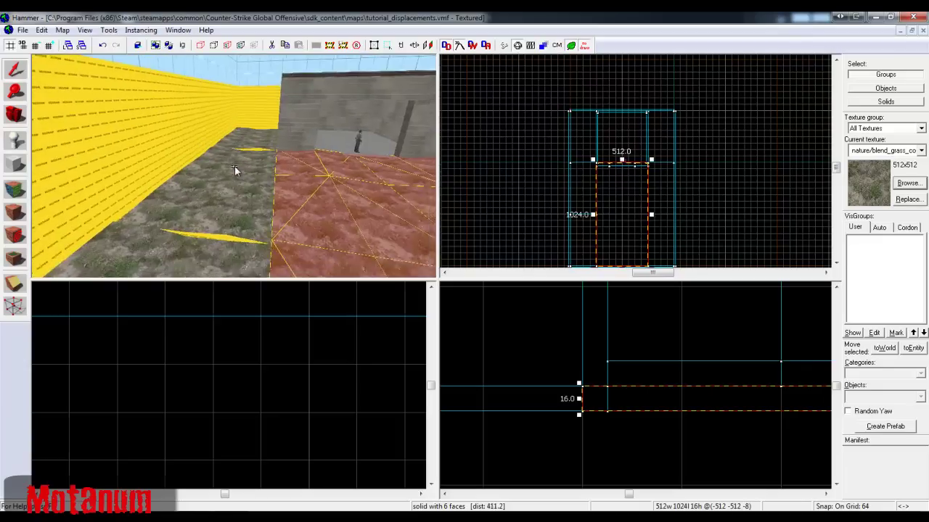
- Sew the central ground displacement to the adjoining side strips, check the seams and close the face editor
key(z)
key(shift+a)
click(240, 102)
mouse_move(240, 100)
mouse_down()
mouse_move(215, 237)
mouse_move(323, 182)
mouse_up()
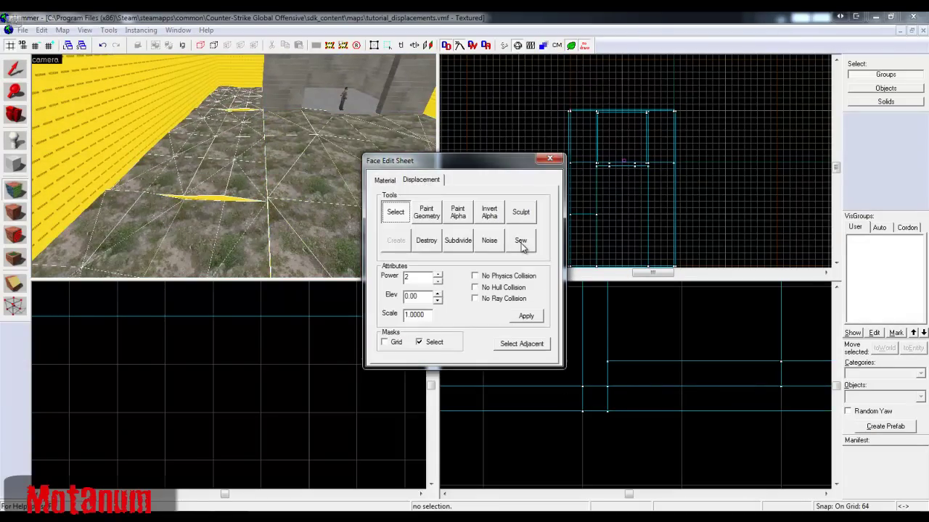
click(521, 247)
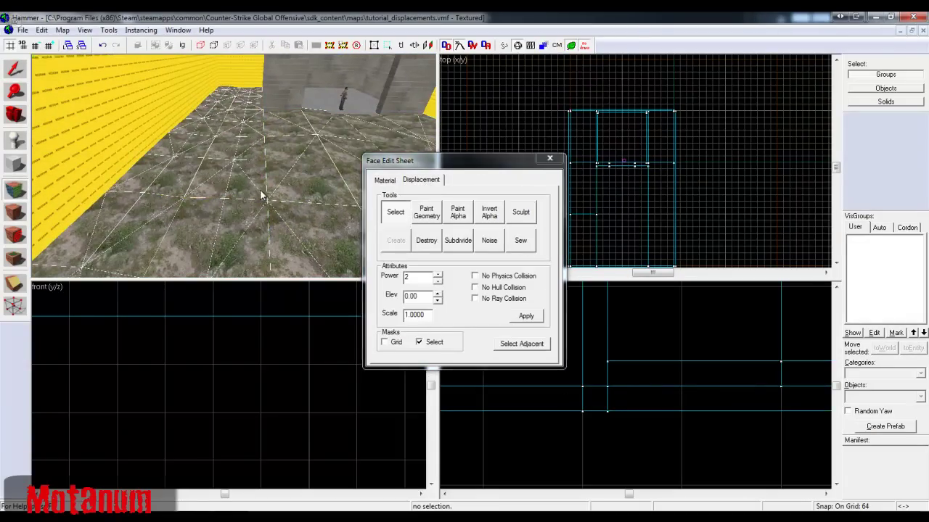
key(z)
key(z)
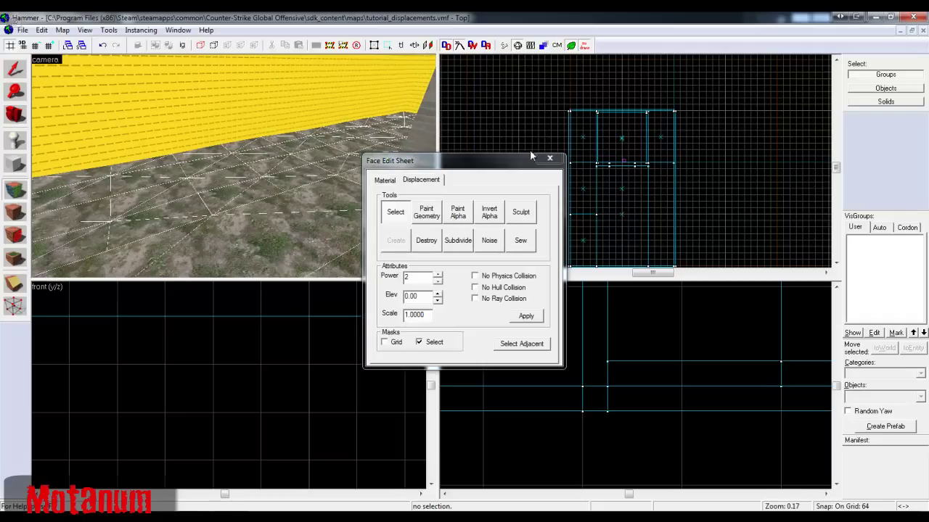
click(550, 158)
- Select all three sewn side strips and copy them to the opposite side of the building and central ground
key(z)
key(z)
click(266, 135)
ctrl+click(219, 171)
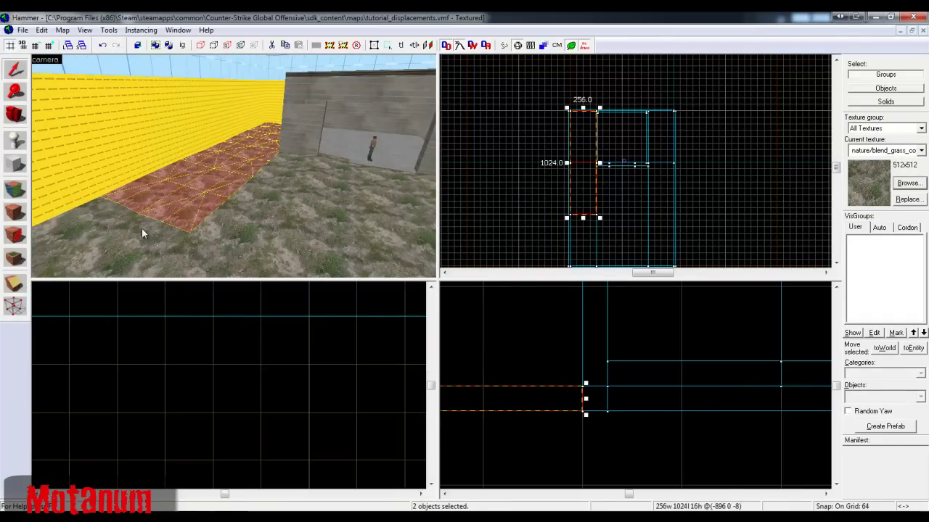
ctrl+click(175, 231)
ctrl+click(239, 235)
ctrl+click(269, 135)
shift+drag(579, 124, 657, 125)
- Sew the copied side strips to the central ground displacement and close the face editor
key(z)
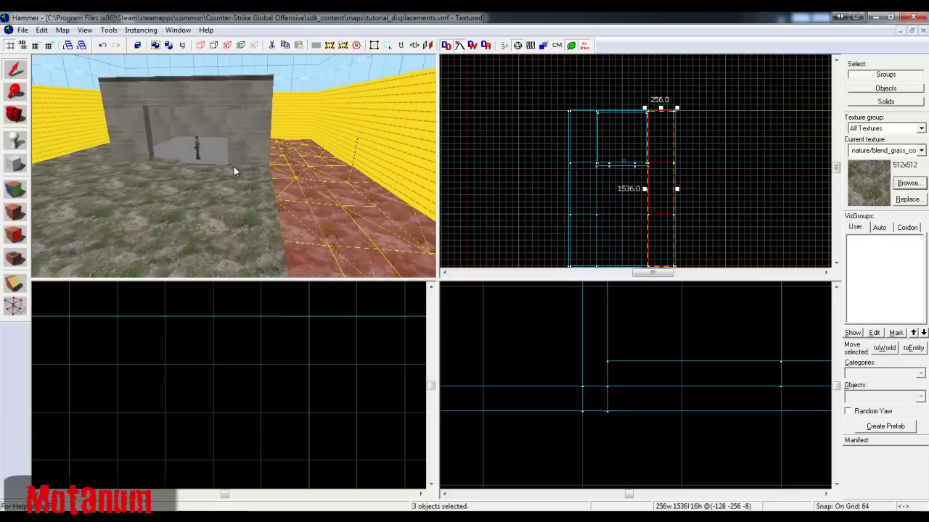
key(w)
key(d)
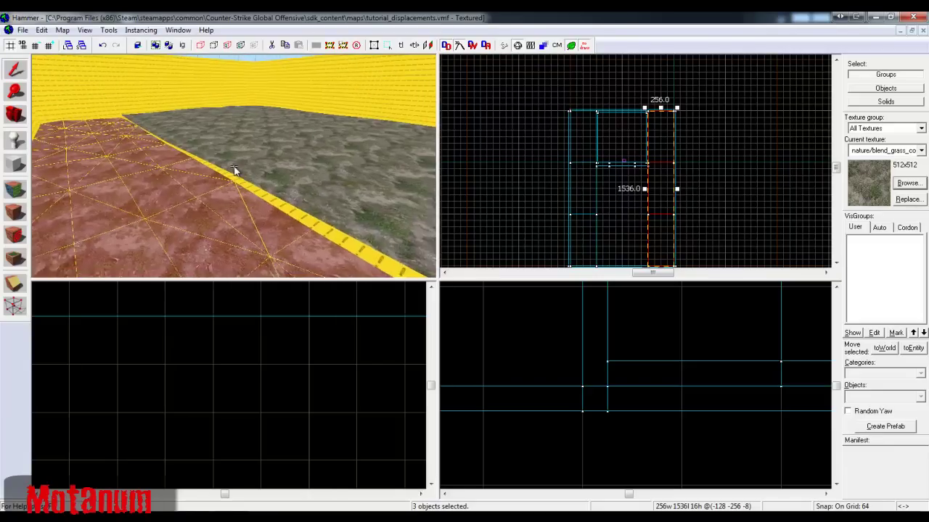
key(z)
key(shift+a)
ctrl+click(202, 127)
click(434, 182)
click(517, 239)
click(549, 157)
- Select the central ground face in front of the doorway and open its displacement editing options
key(z)
key(w)
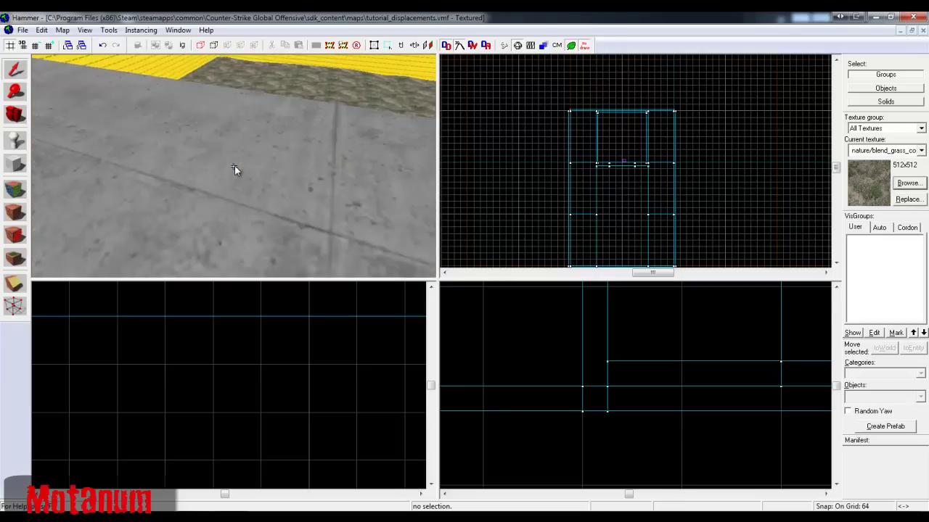
key(w)
key(z)
key(z)
key(shift+a)
key(z)
click(234, 171)
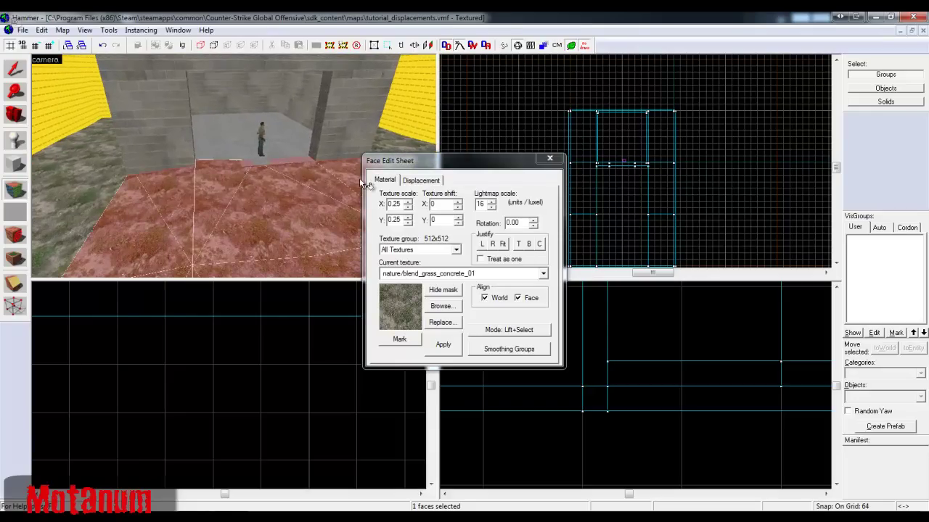
click(421, 180)
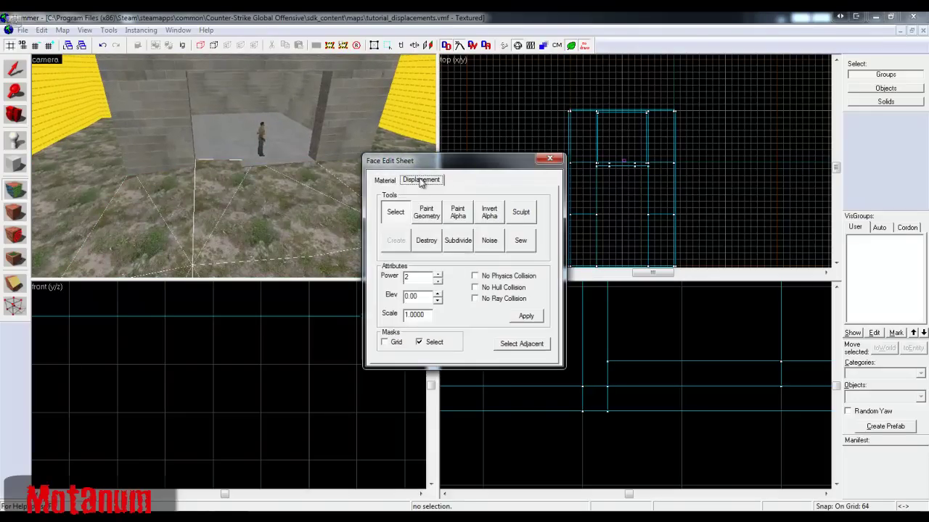
- Lower the ground along the doorway with Paint Geometry on the Z-axis, using distance 4 and radius 71
right_click(201, 166)
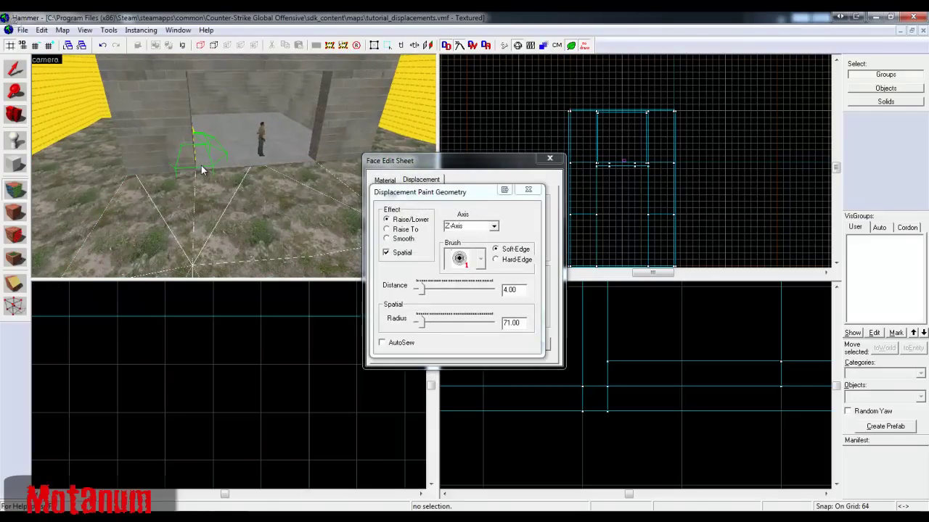
right_click(265, 160)
key(z)
key(w)
key(z)
right_click(226, 157)
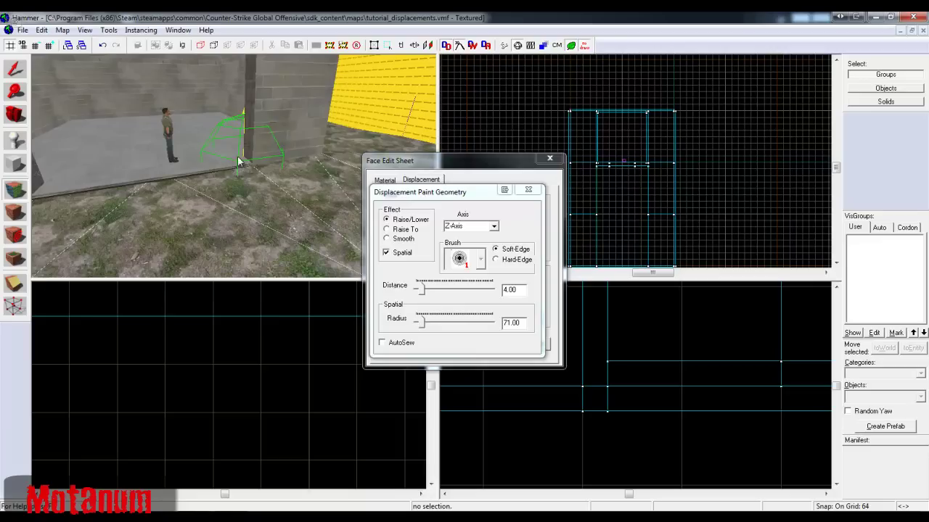
key(z)
key(w)
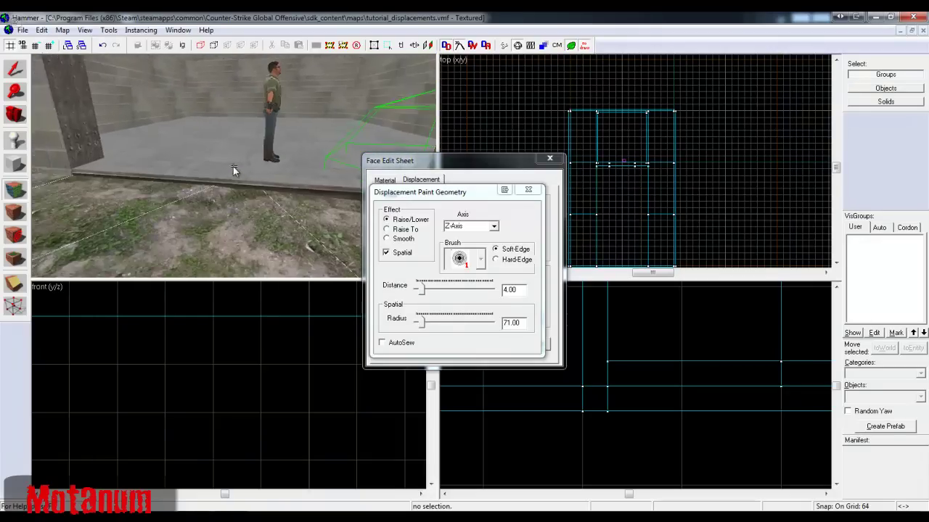
key(z)
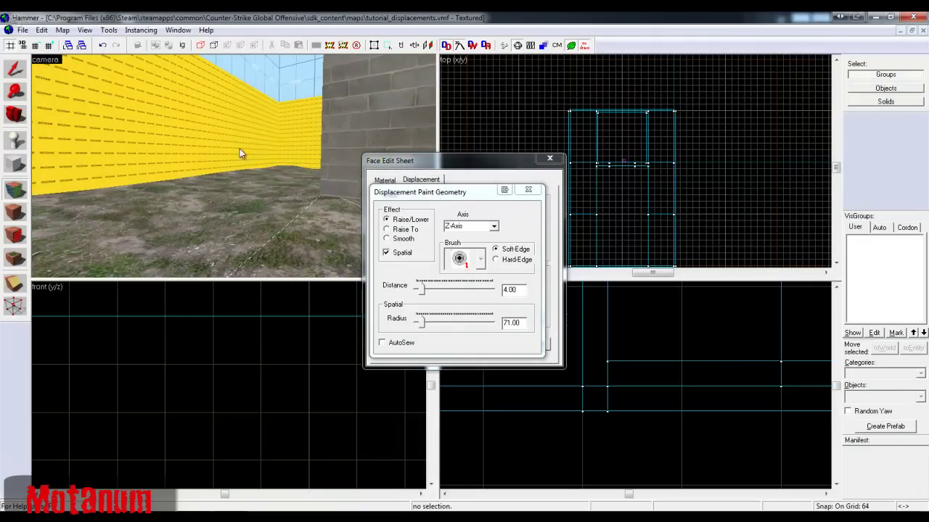
- Close the displacement editors and inspect where the ground meets the building's doorway
click(529, 190)
click(549, 159)
key(z)
key(w)
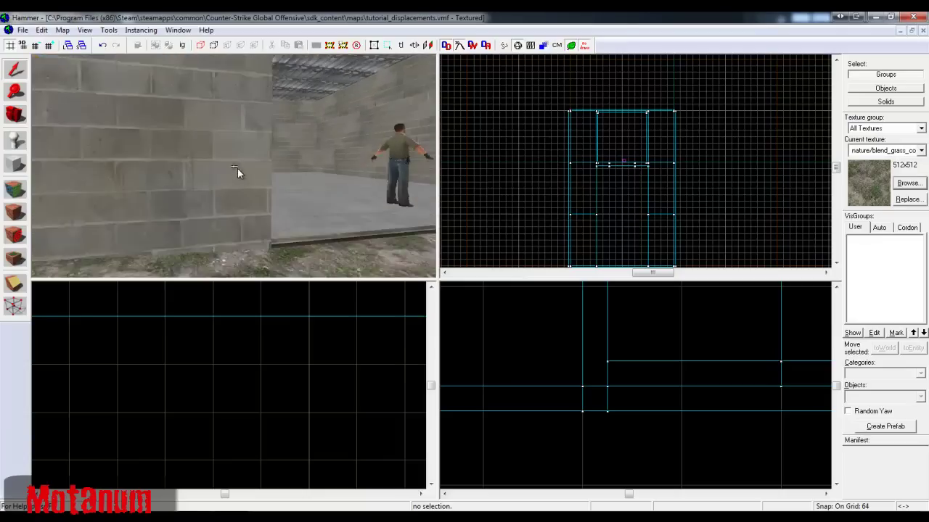
key(w)
key(z)
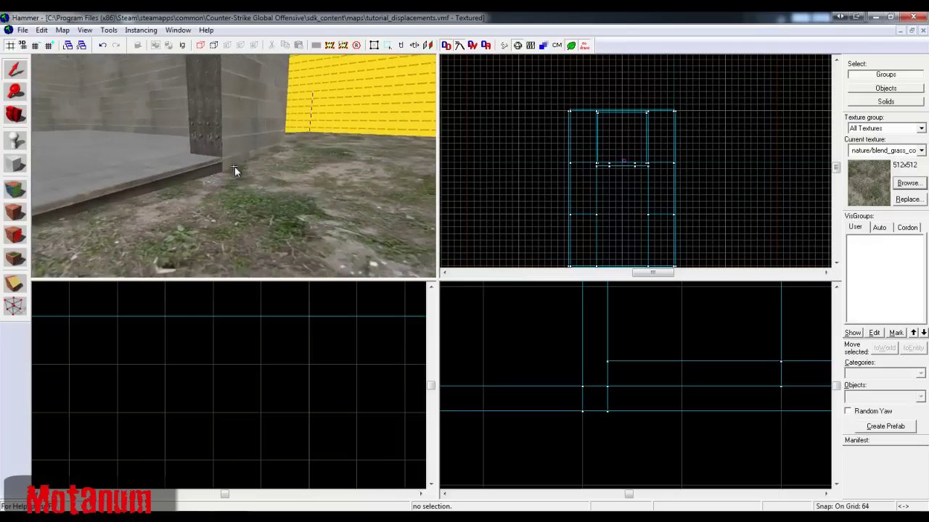
- Select the central ground solid, inspect its edge against the building's doorway and walls, and clear the selection
click(207, 261)
key(Left)
key(Left)
key(Left)
key(Left)
key(Left)
key(Left)
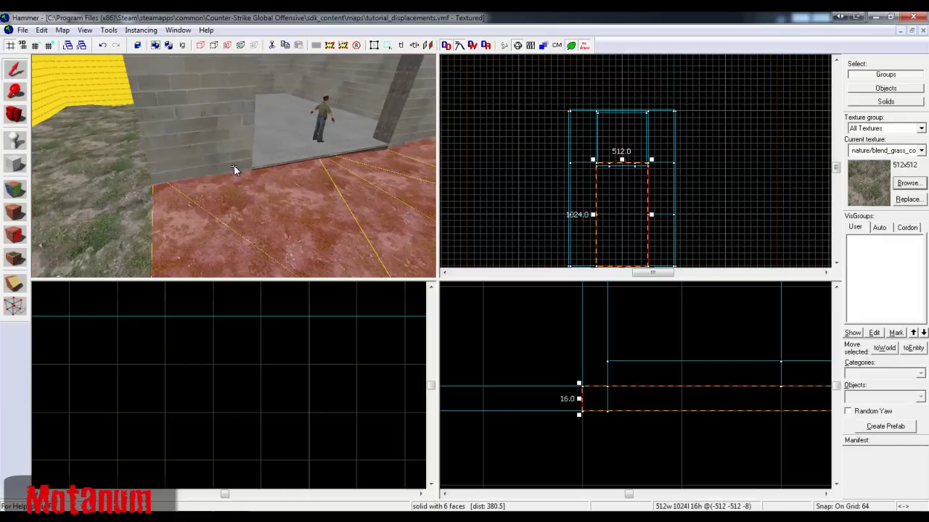
key(w)
key(d)
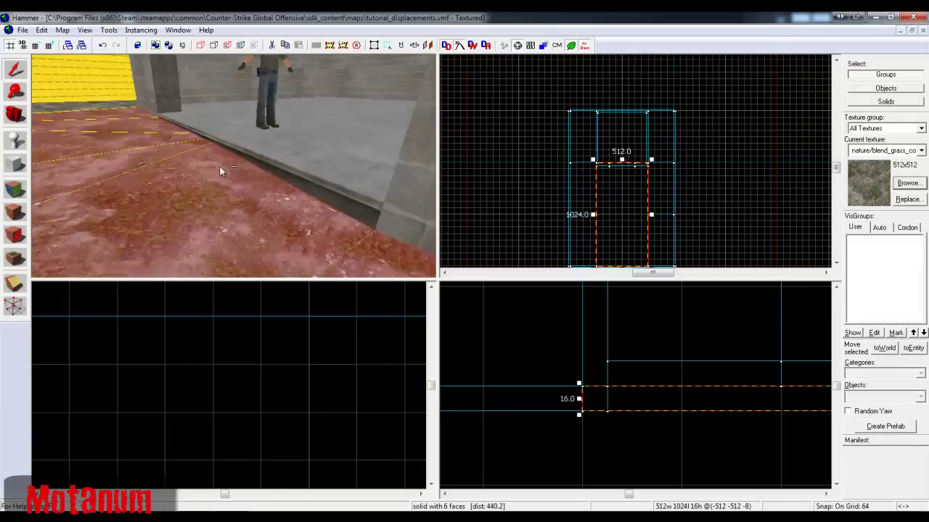
key(s)
key(z)
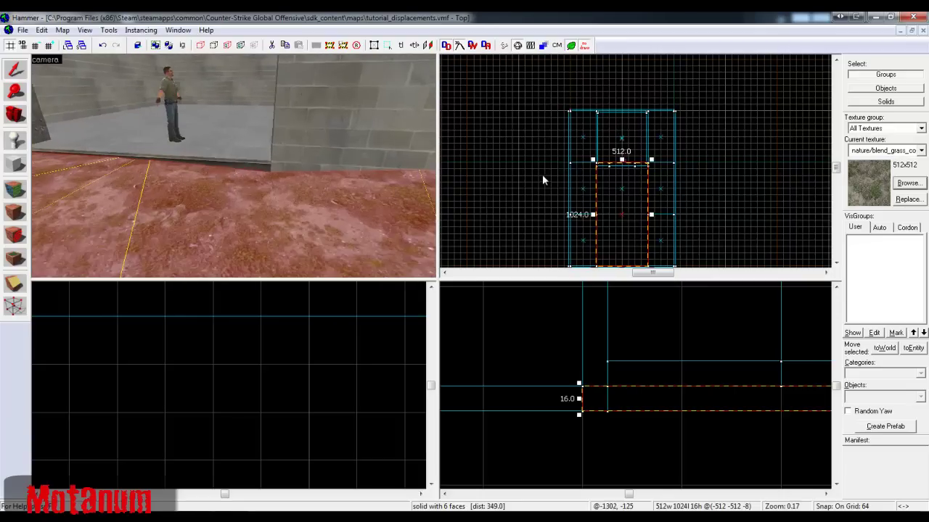
click(514, 176)
key(z)
- Select the central ground face for face editing and start Paint Alpha on its displacement
key(w)
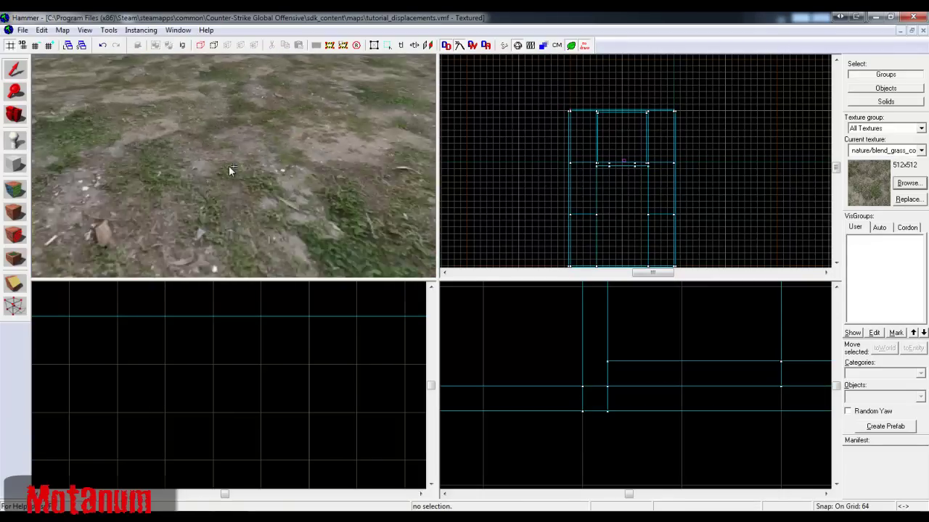
key(z)
key(shift+a)
click(232, 152)
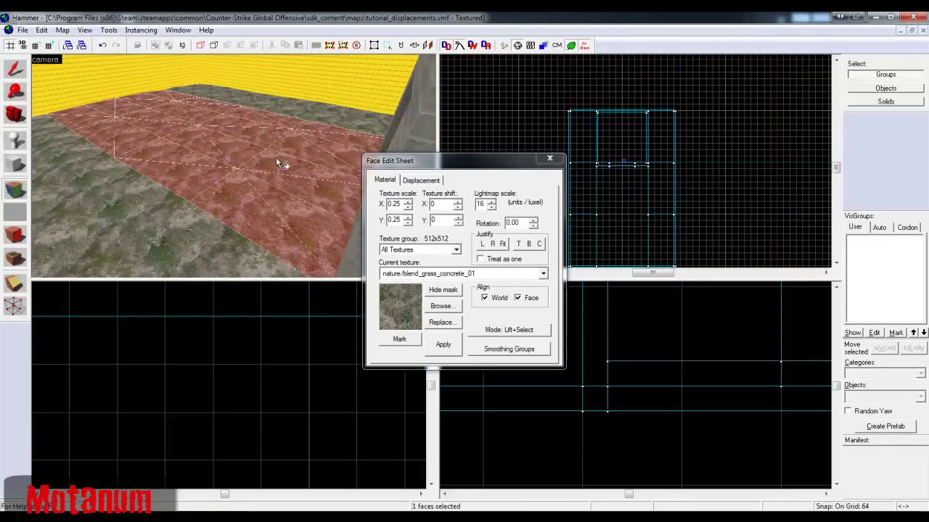
key(z)
key(w)
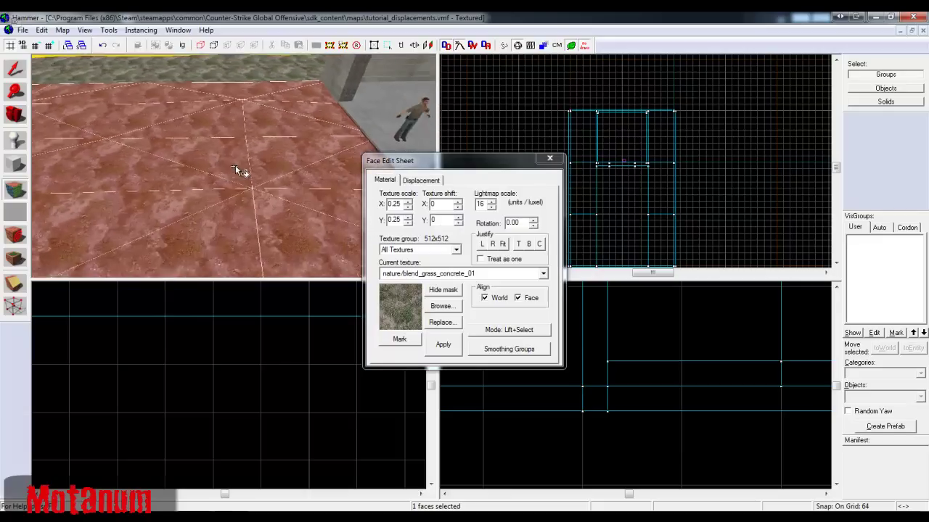
click(425, 180)
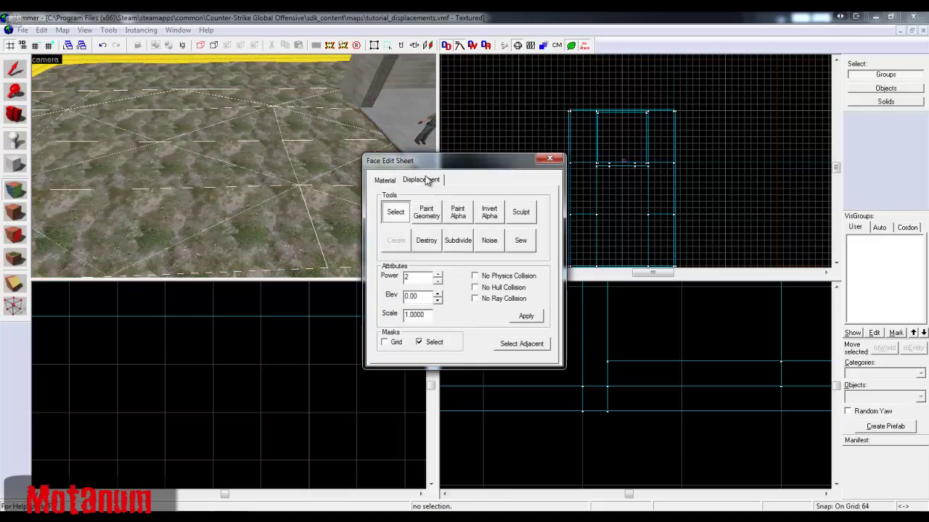
click(456, 213)
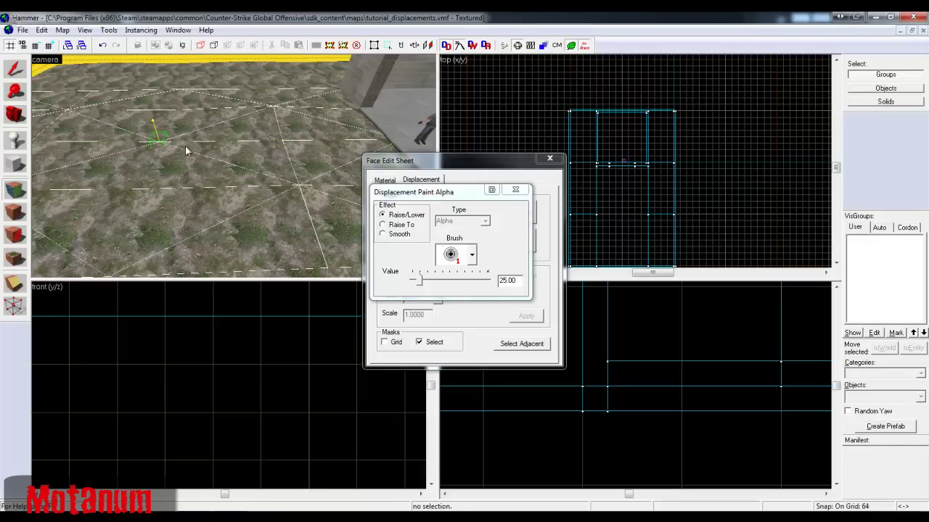
- Paint a worn dirt path along the central ground toward the doorway with Paint Alpha, Raise/Lower effect, value 25
mouse_move(267, 151)
mouse_down()
mouse_move(383, 141)
mouse_move(364, 131)
mouse_up()
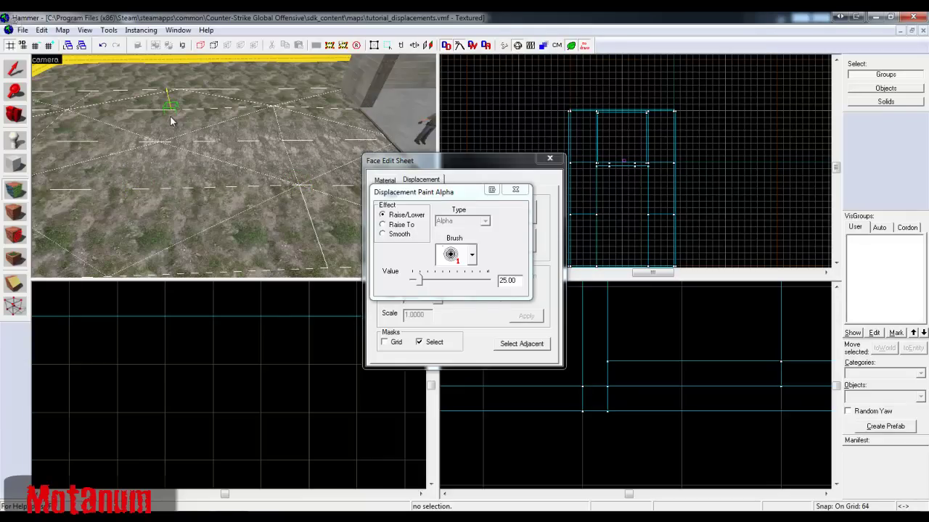
key(a)
key(z)
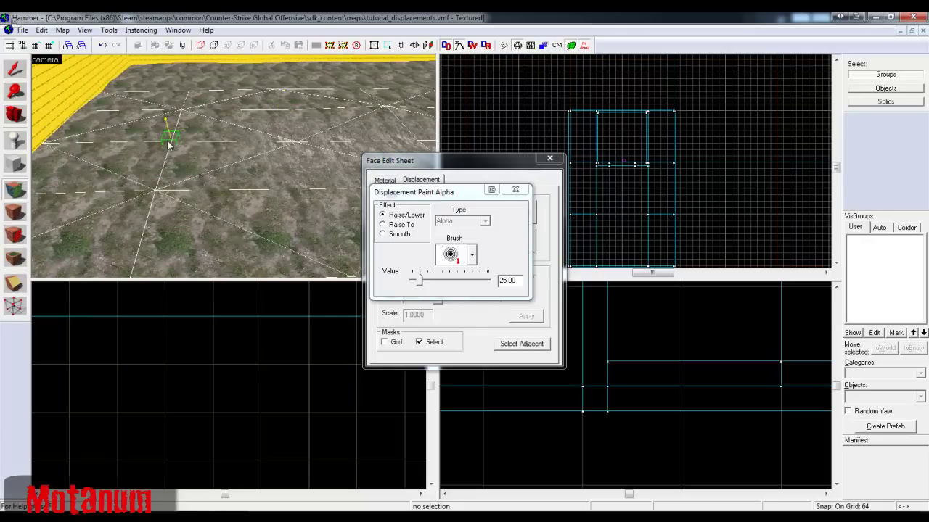
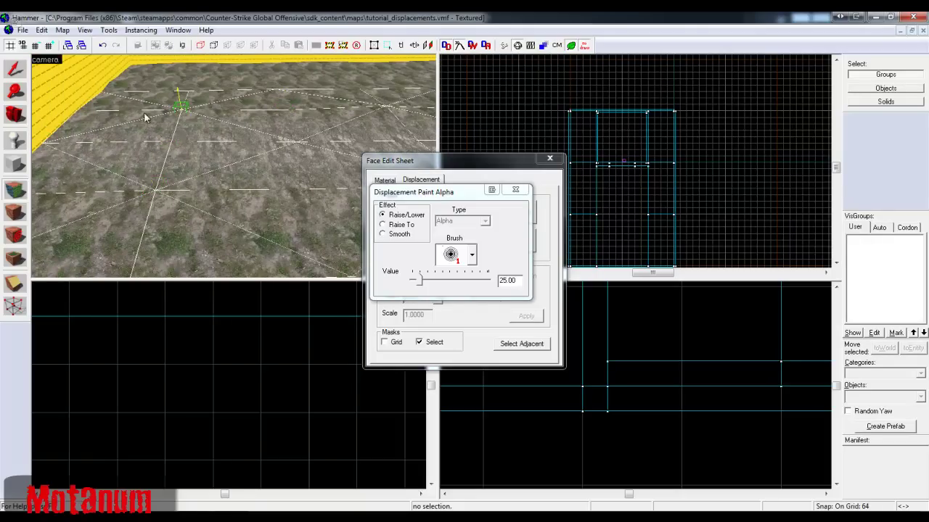
key(z)
key(z)
key(z)
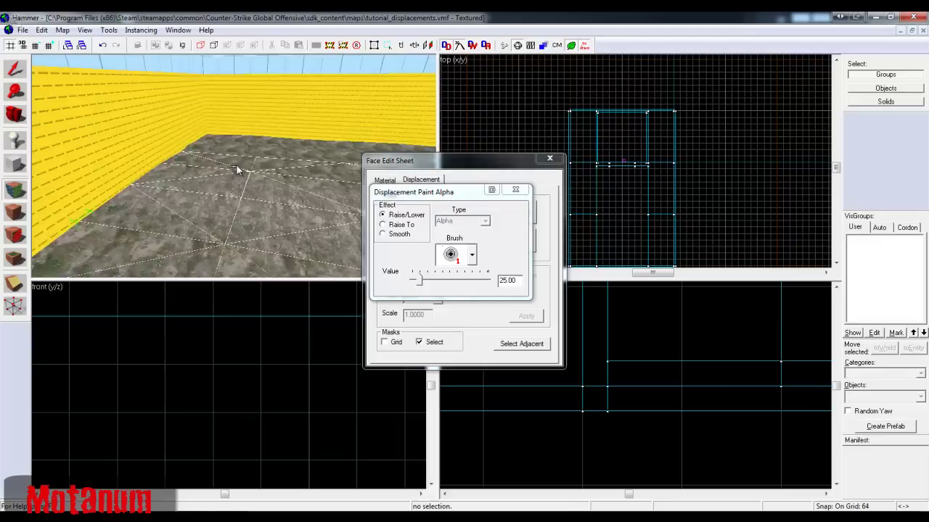
key(z)
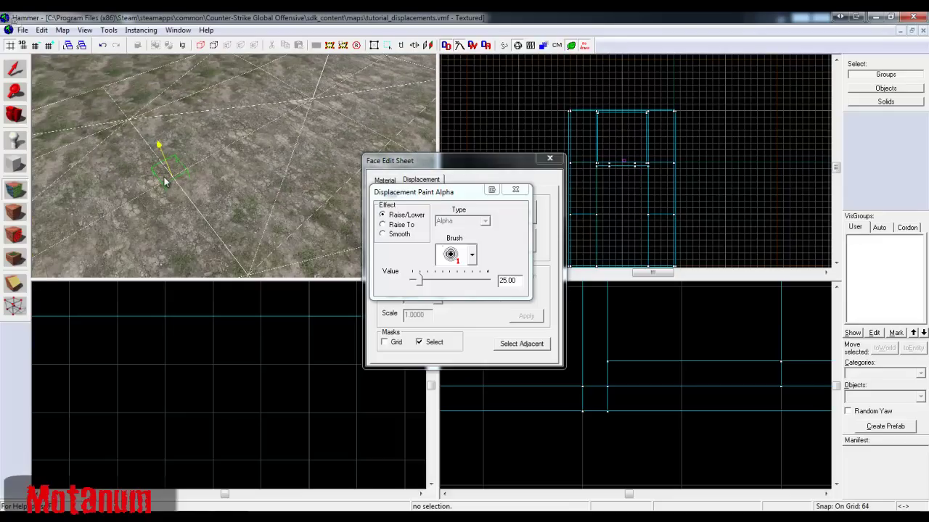
key(z)
key(z)
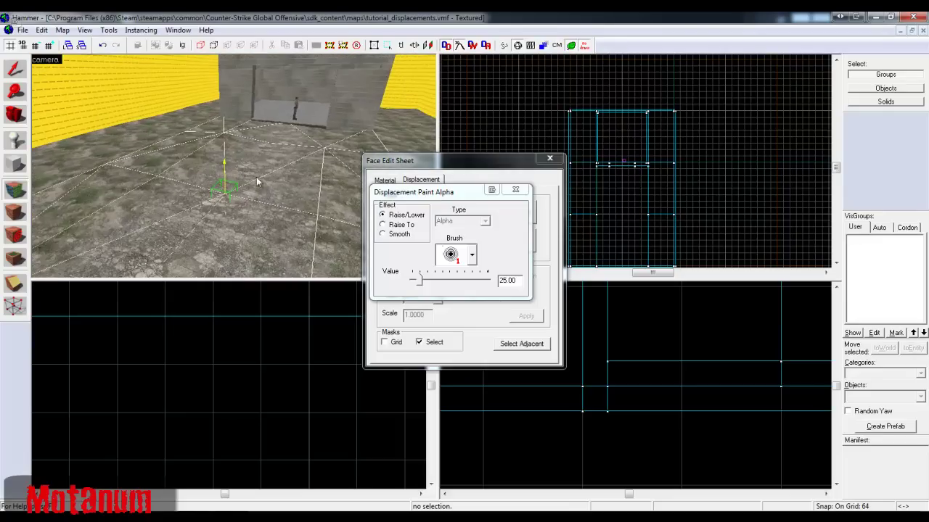
key(z)
key(s)
key(z)
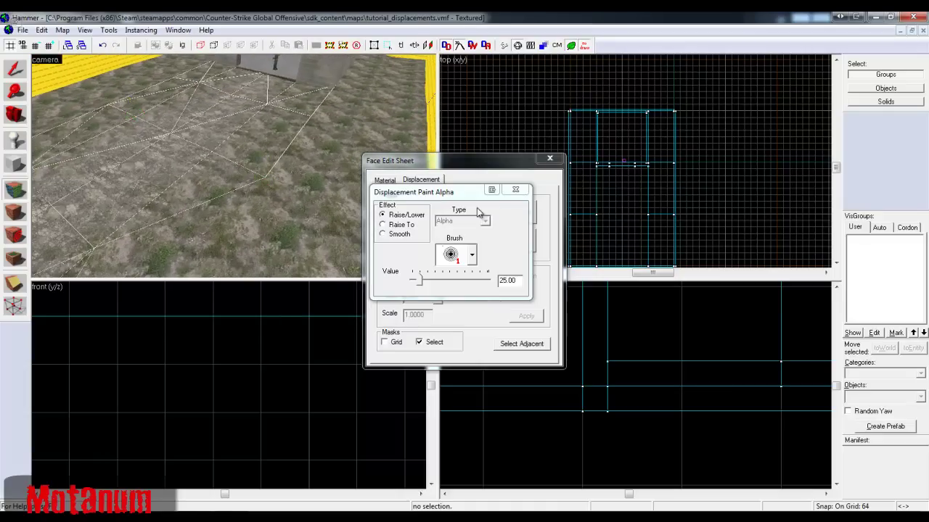
- Touch up the blend on the central ground with Paint Alpha set to Raise To at value 1
mouse_move(413, 198)
mouse_down()
mouse_move(448, 197)
mouse_move(421, 196)
mouse_up()
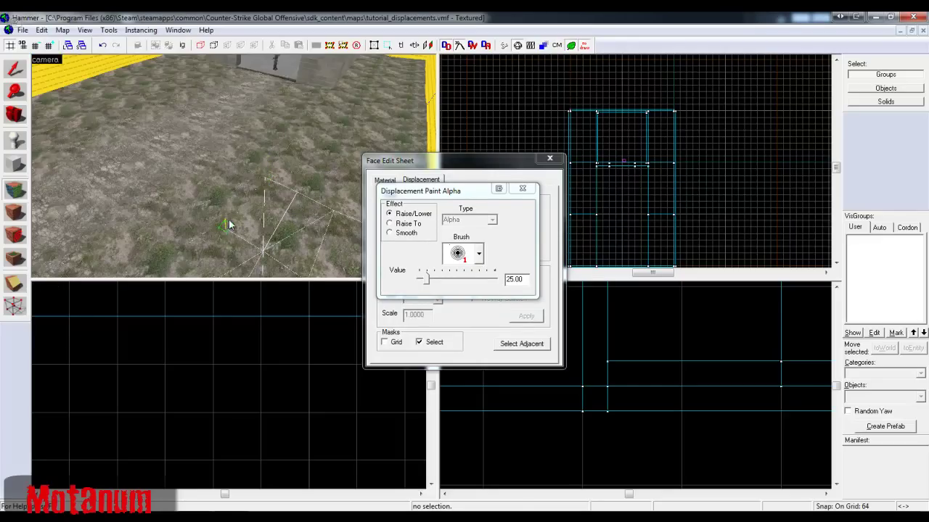
key(z)
key(w)
key(z)
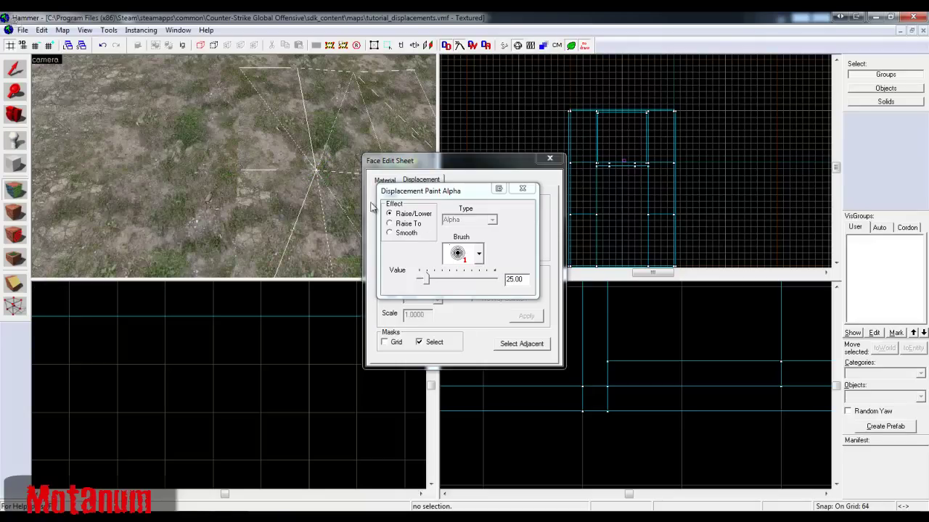
click(408, 223)
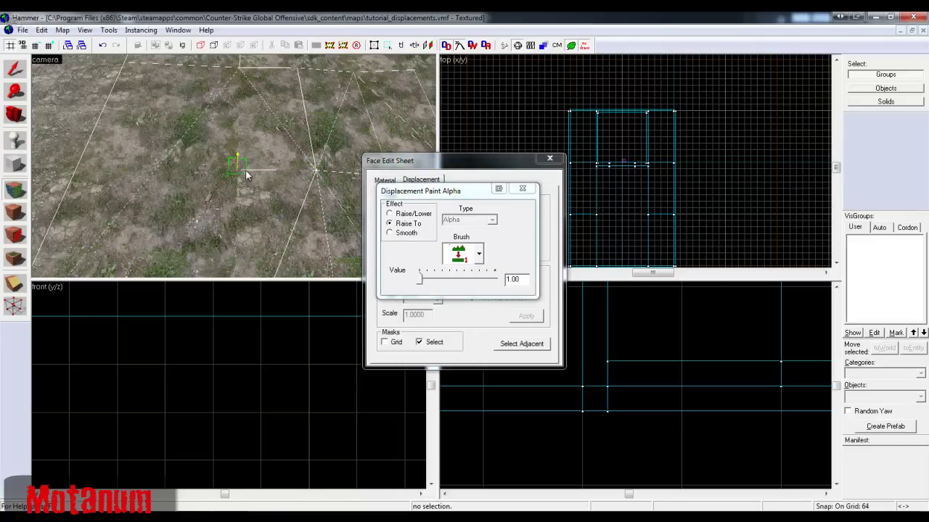
key(z)
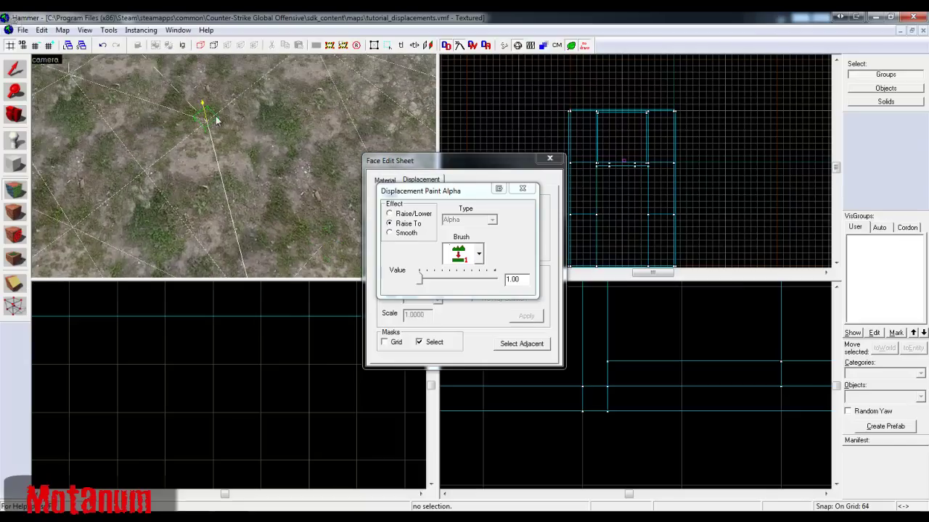
key(z)
key(z)
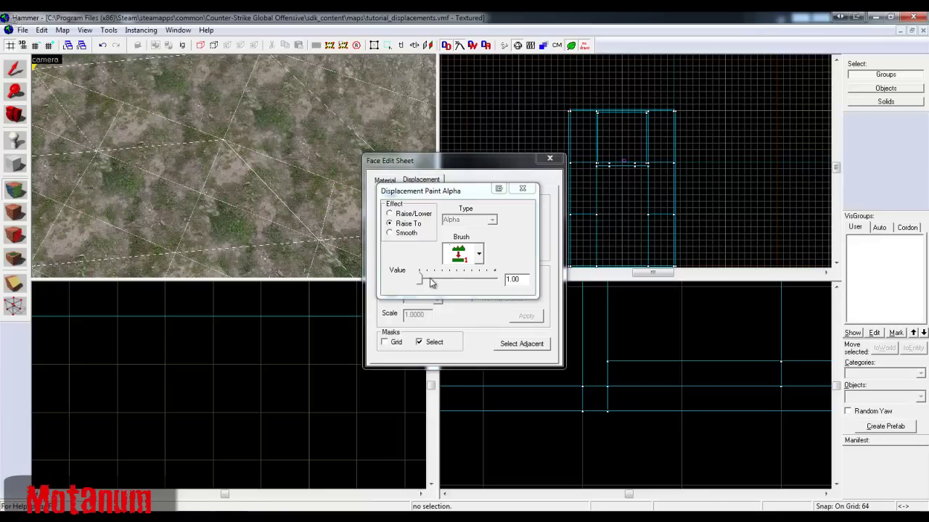
drag(422, 281, 500, 280)
drag(497, 283, 420, 280)
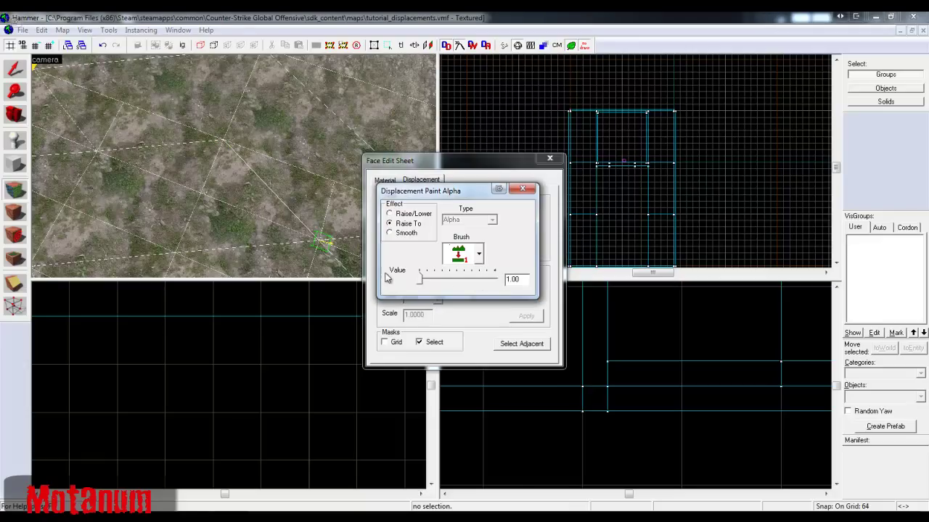
- Close the alpha painting and face editors and inspect the dirt path leading to the building
click(523, 188)
click(549, 158)
key(z)
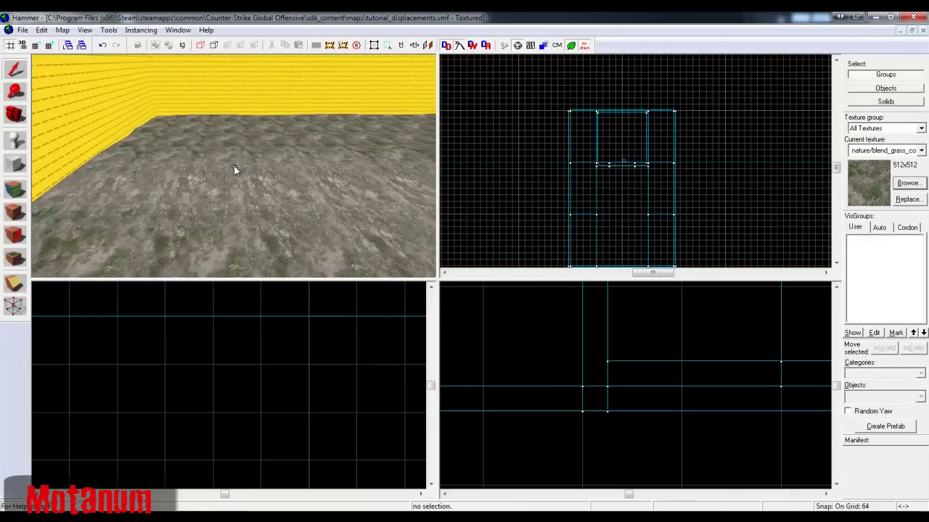
key(s)
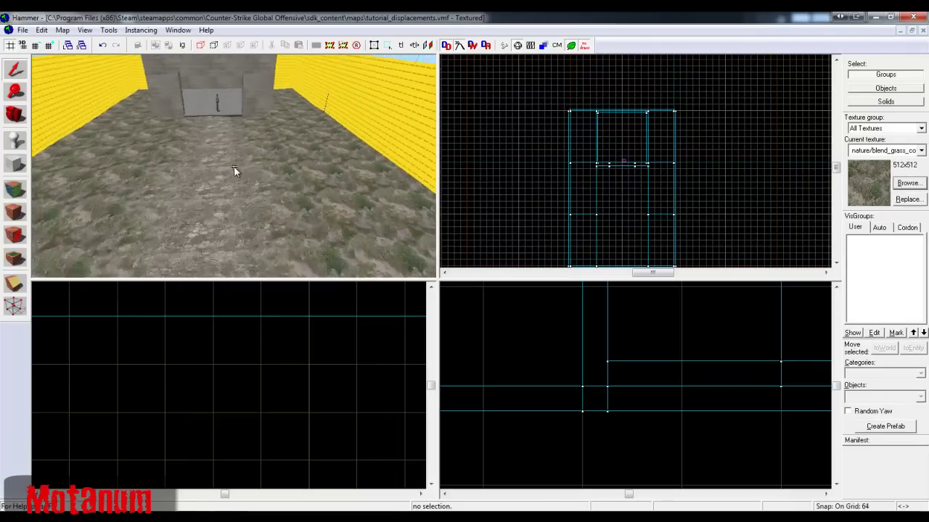
key(w)
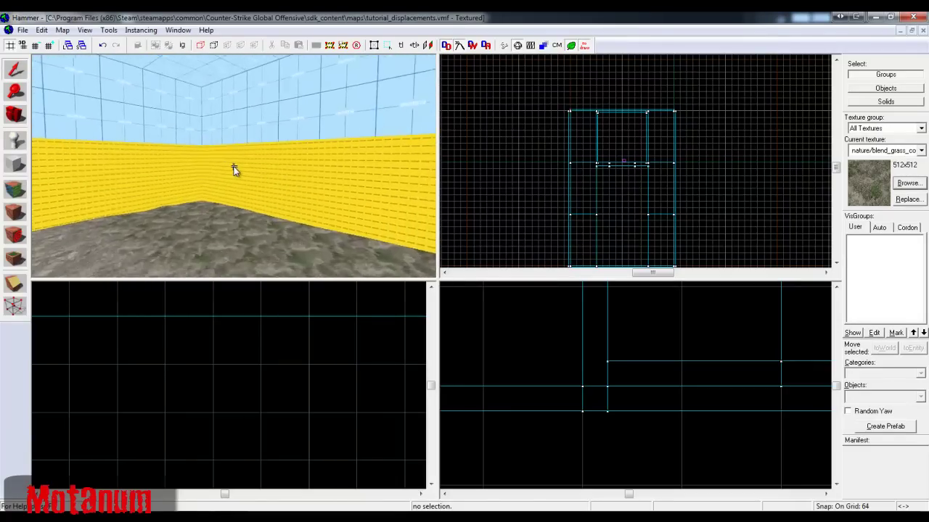
- Set the grid to 16 and duplicate the long nodraw wall on the west side 16 units inward
click(233, 168)
key(s)
key(z)
scroll(569, 110, up, 3)
scroll(569, 108, up, 3)
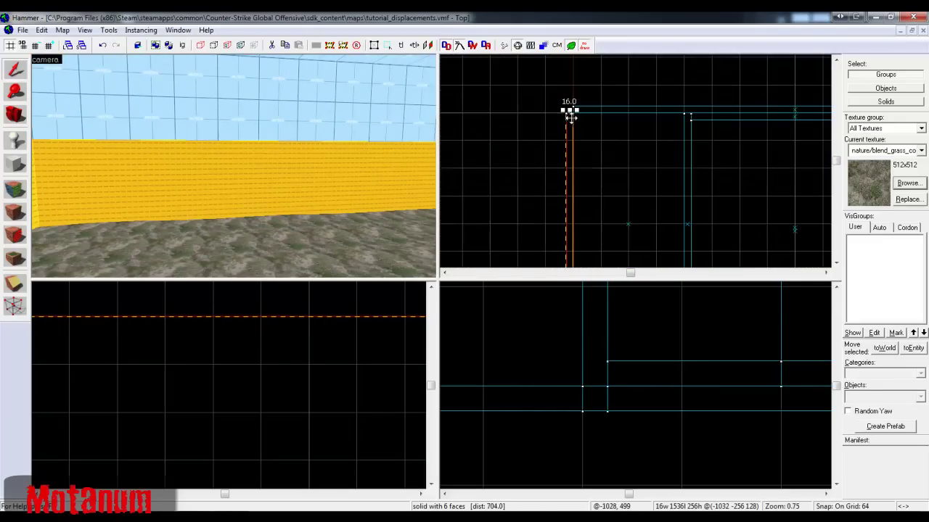
click(41, 48)
click(41, 48)
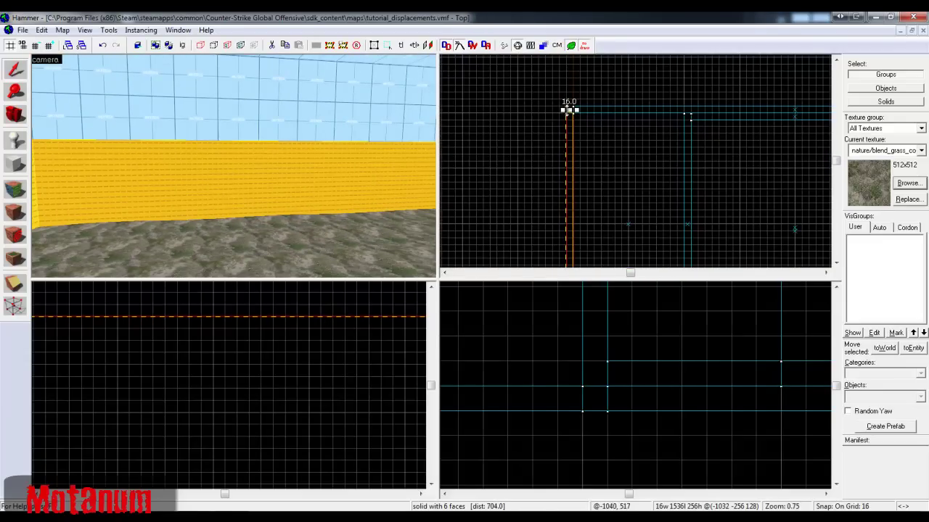
shift+drag(569, 111, 576, 112)
key(z)
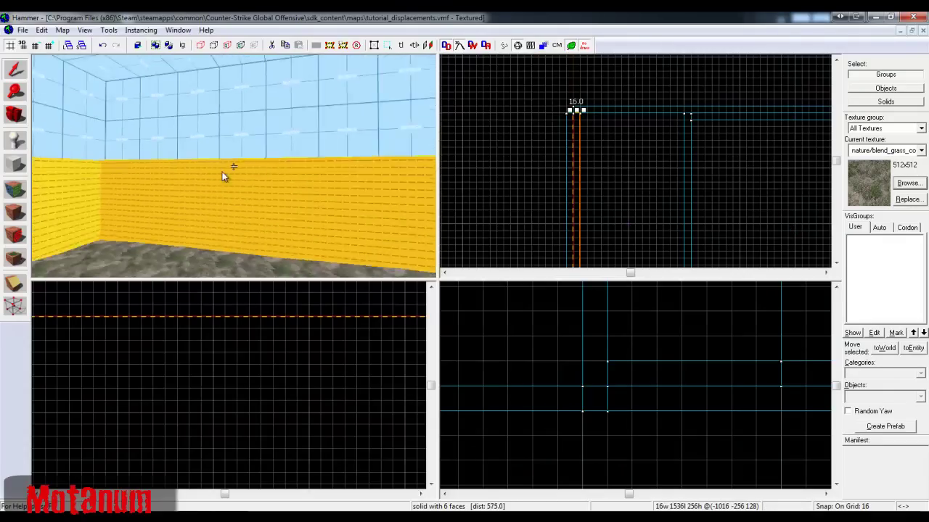
key(s)
key(z)
- Clip the duplicated wall into two equal halves across the middle of its length, keeping both parts
click(19, 283)
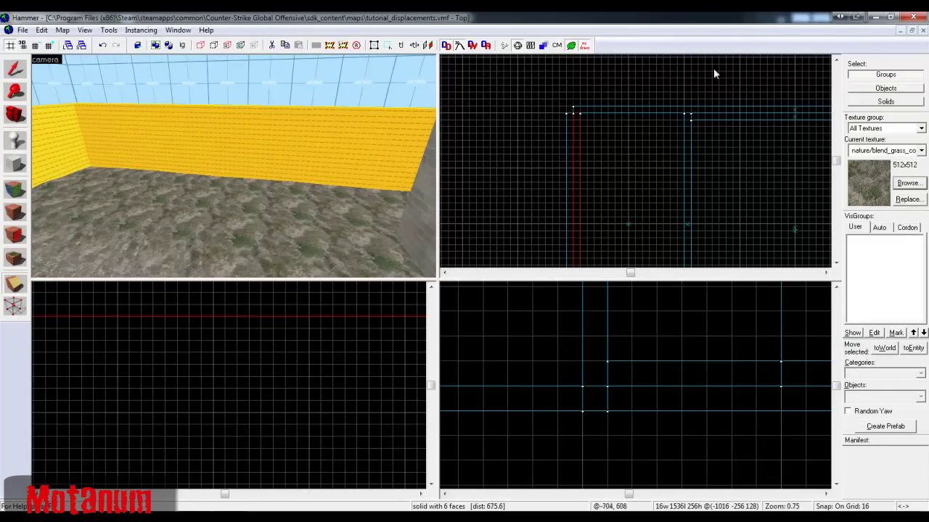
scroll(663, 61, down, 6)
scroll(612, 155, down, 2)
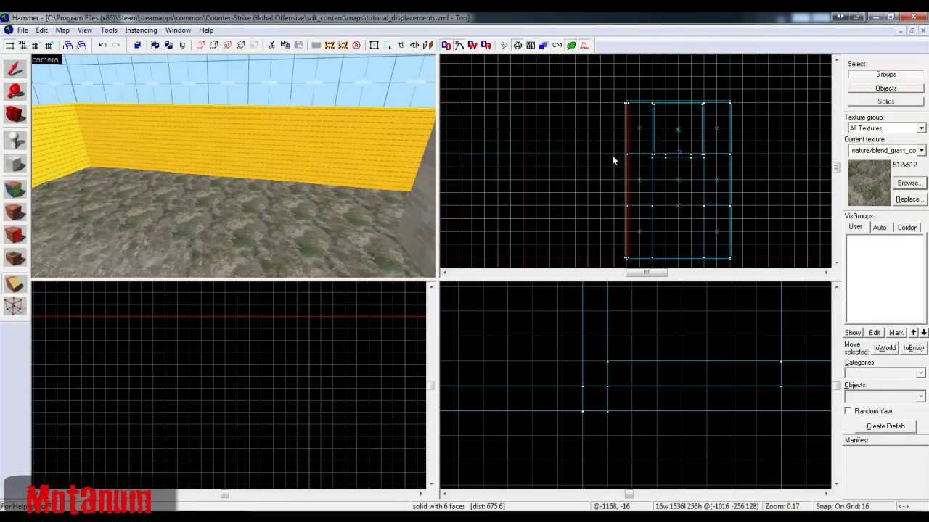
scroll(675, 183, up, 5)
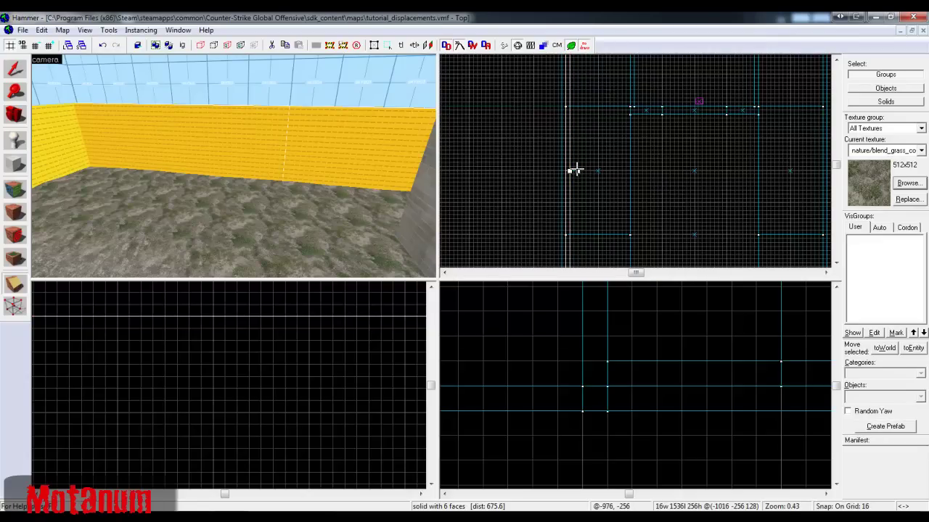
key(Return)
click(21, 70)
- Select and examine the boundary walls around the yard's south end
key(z)
click(233, 167)
key(z)
scroll(494, 174, down, 7)
scroll(518, 215, up, 8)
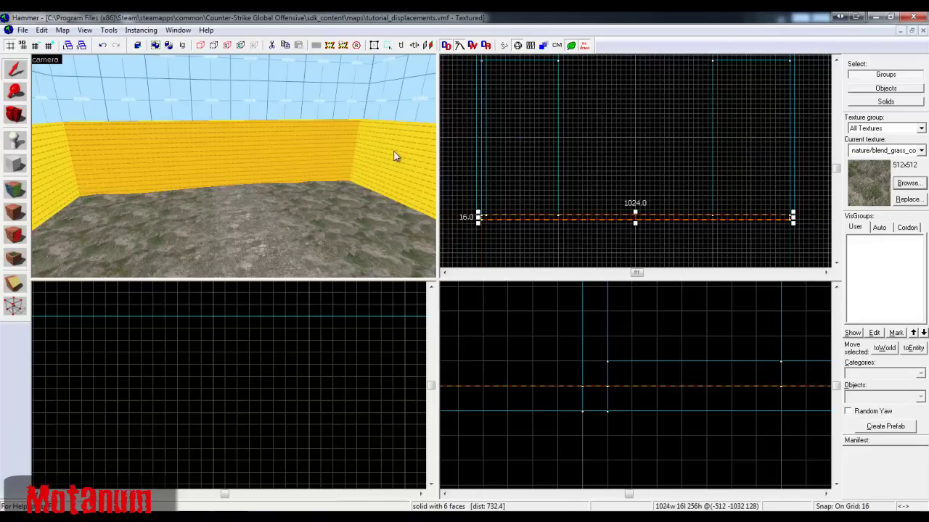
click(412, 152)
key(z)
key(z)
- Select the inward-facing nodraw faces of both halves of the duplicated west wall for face editing
key(shift+a)
click(302, 169)
key(z)
key(w)
key(z)
ctrl+click(260, 165)
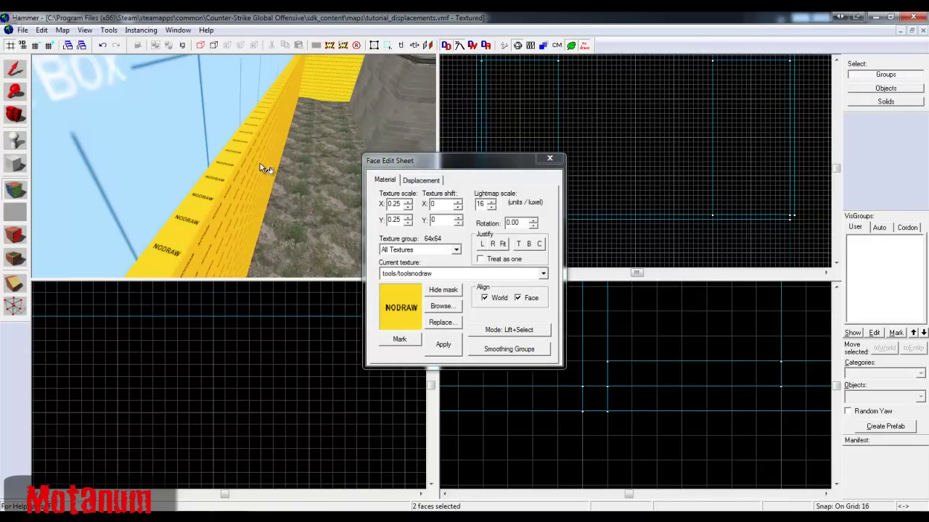
- Create power 3 displacements on the two selected wall faces
key(z)
key(d)
key(z)
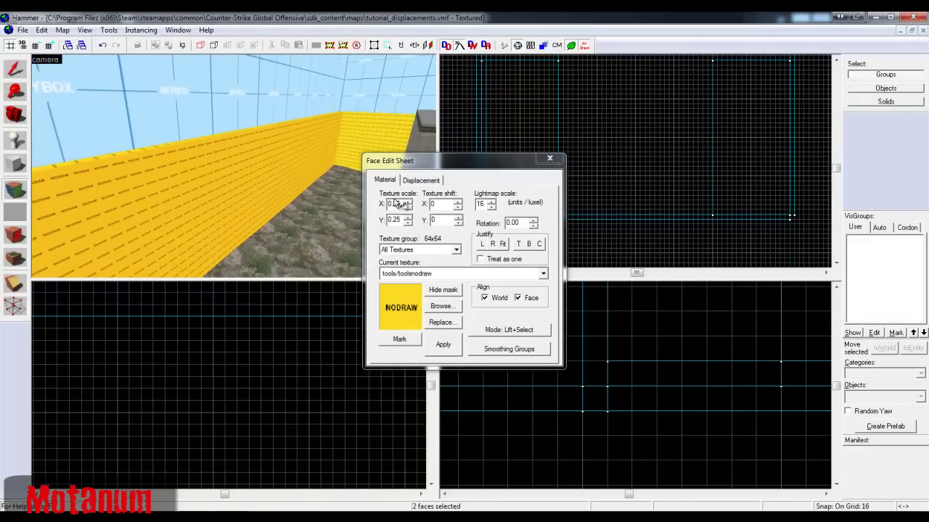
click(435, 180)
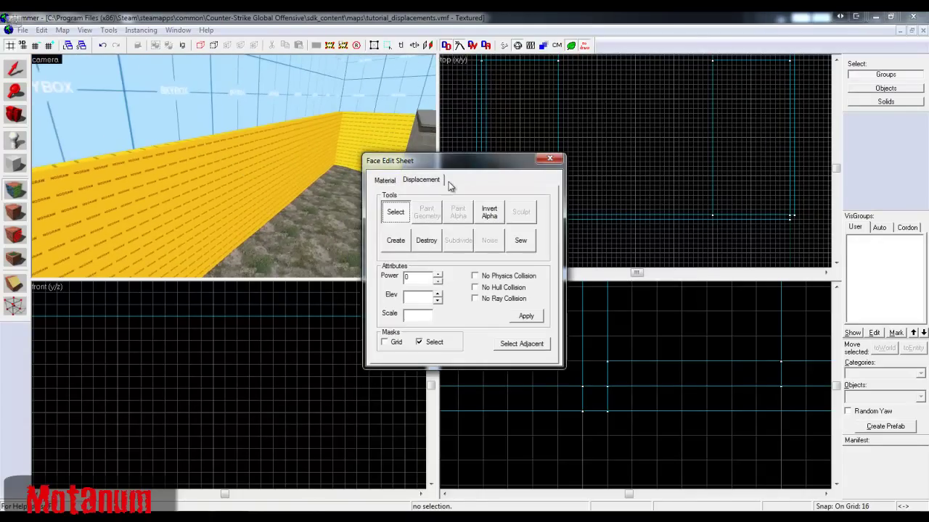
click(404, 241)
click(446, 275)
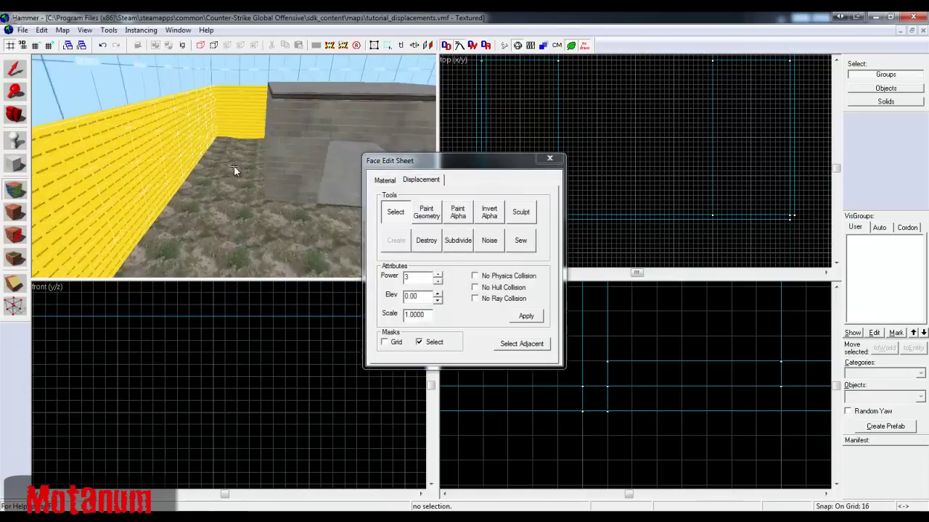
- Set the displacement power of the two selected wall faces to 2 and apply it
click(442, 282)
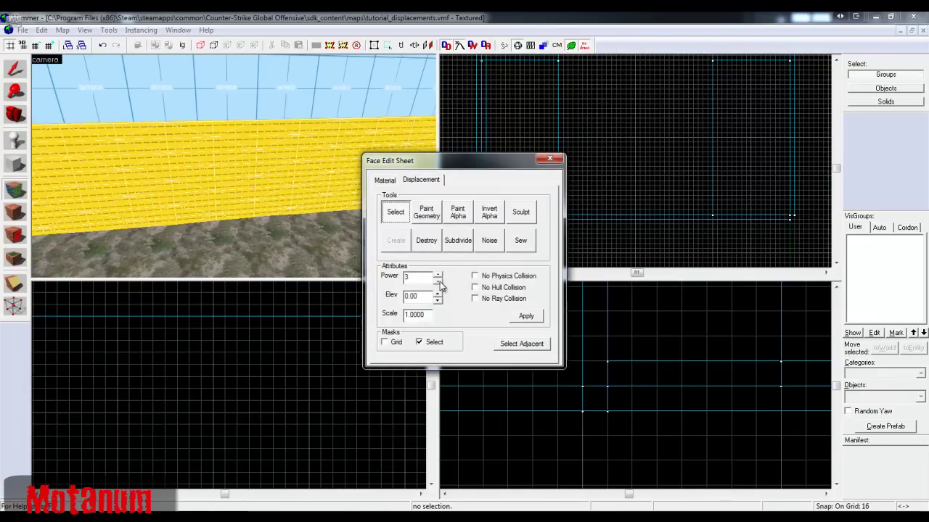
key(z)
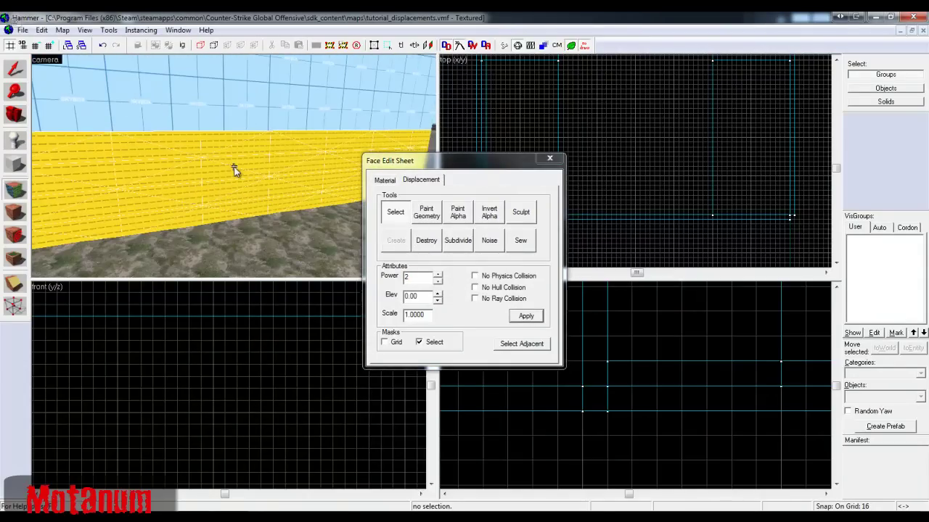
key(z)
- Set up Paint Geometry to raise/lower along the X-axis with a distance of 16 and a spatial radius of 126
click(425, 212)
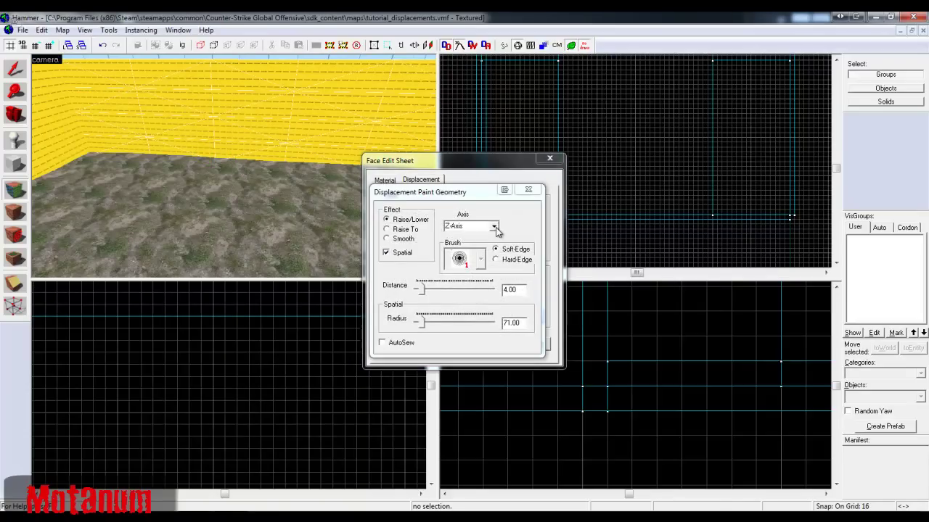
click(494, 227)
click(487, 237)
drag(421, 324, 426, 325)
key(z)
key(w)
key(s)
key(z)
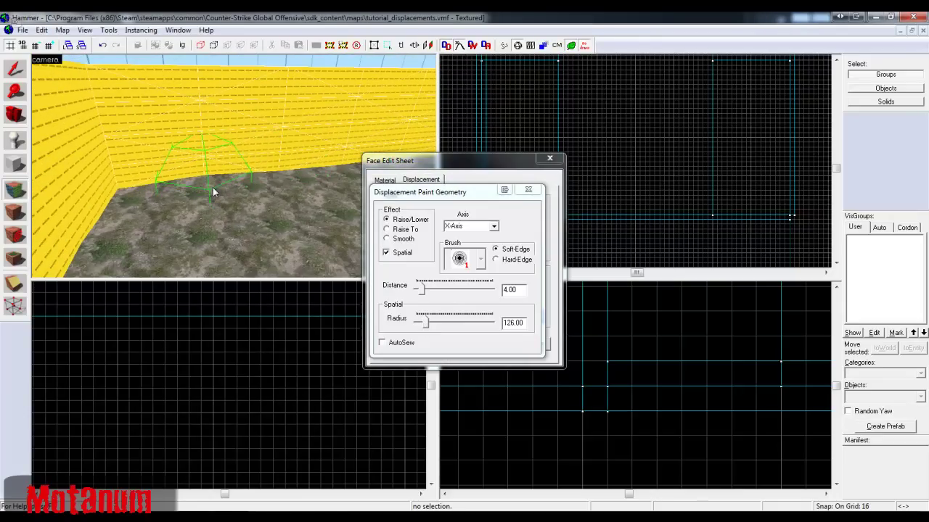
click(437, 290)
- Paint uneven bulges and dents along the X-axis into the middle stretch of the west wall displacements
click(209, 177)
click(283, 170)
mouse_move(292, 140)
mouse_down()
mouse_move(114, 203)
mouse_move(98, 151)
mouse_up()
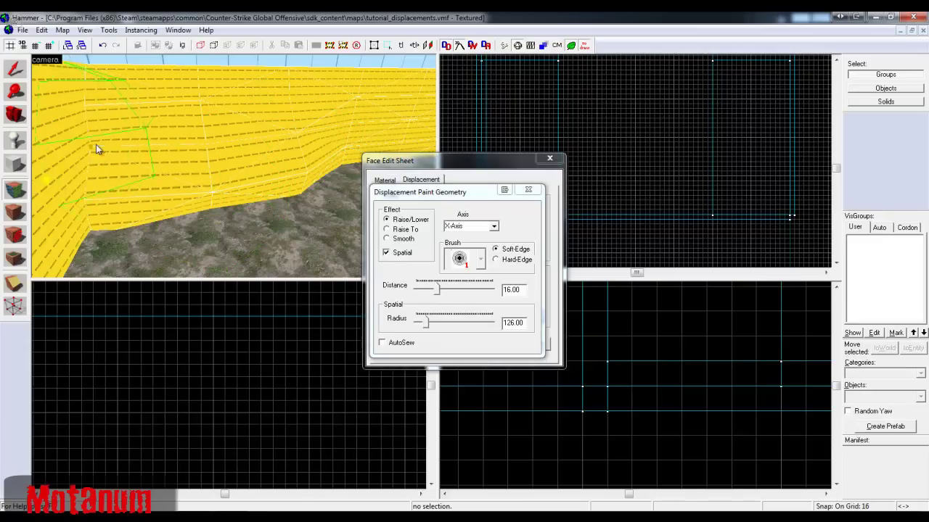
key(z)
key(z)
drag(233, 171, 224, 118)
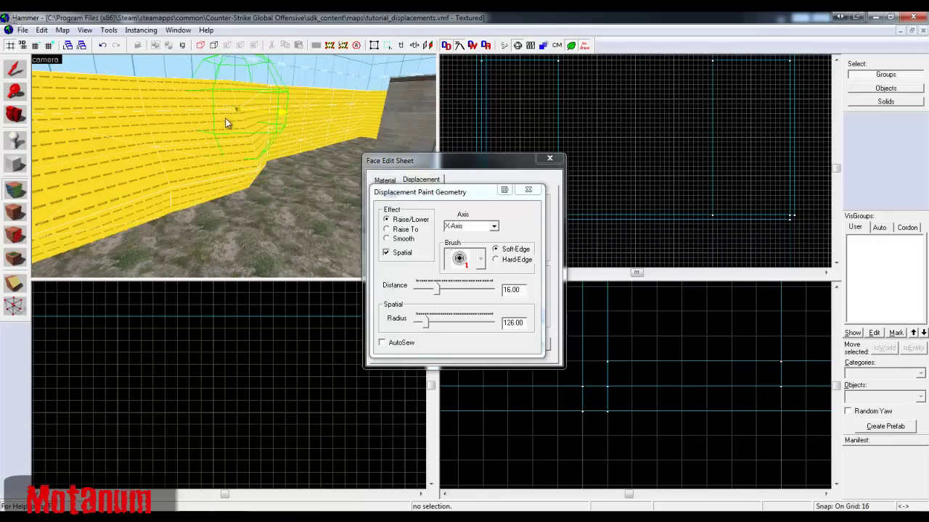
click(182, 138)
click(267, 186)
click(259, 190)
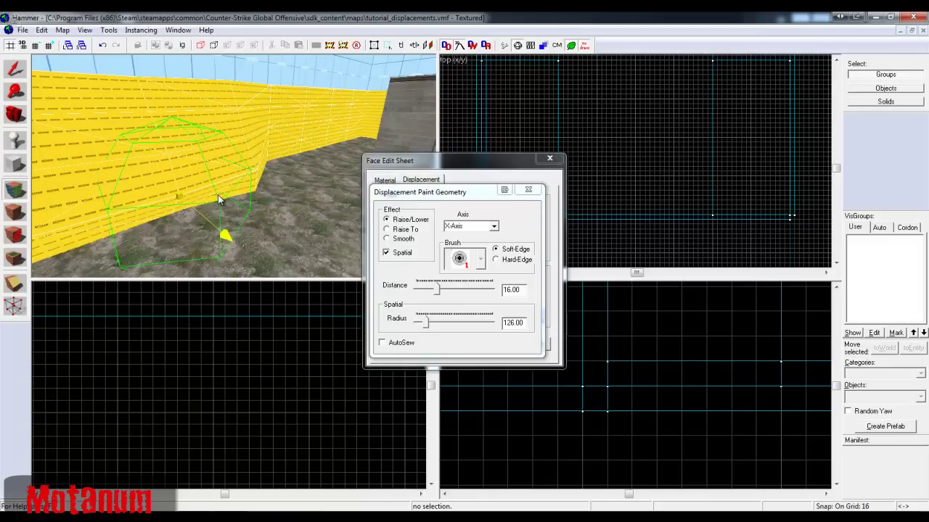
click(180, 227)
click(181, 198)
click(176, 208)
click(181, 192)
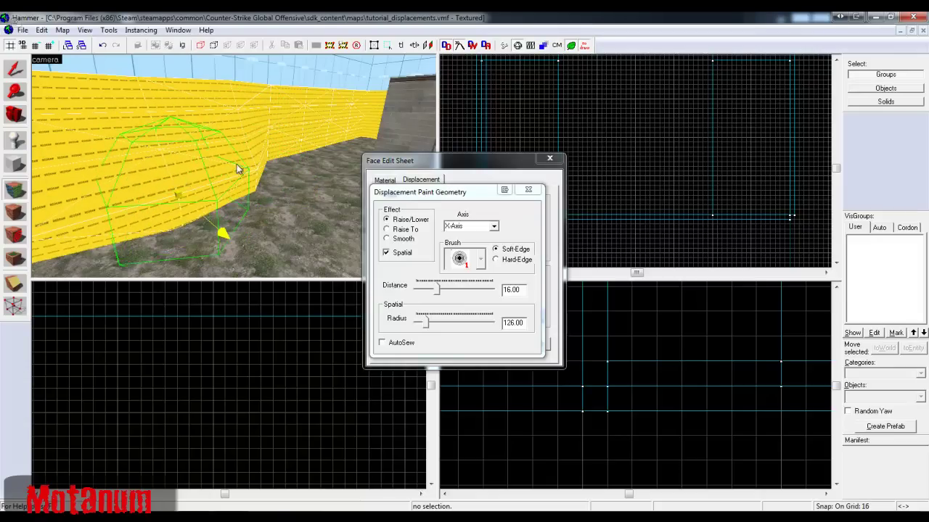
- Continue shaping the west wall displacements with X-axis strokes along the stretch running towards the building
key(z)
key(w)
key(z)
click(244, 192)
key(z)
key(w)
key(z)
key(z)
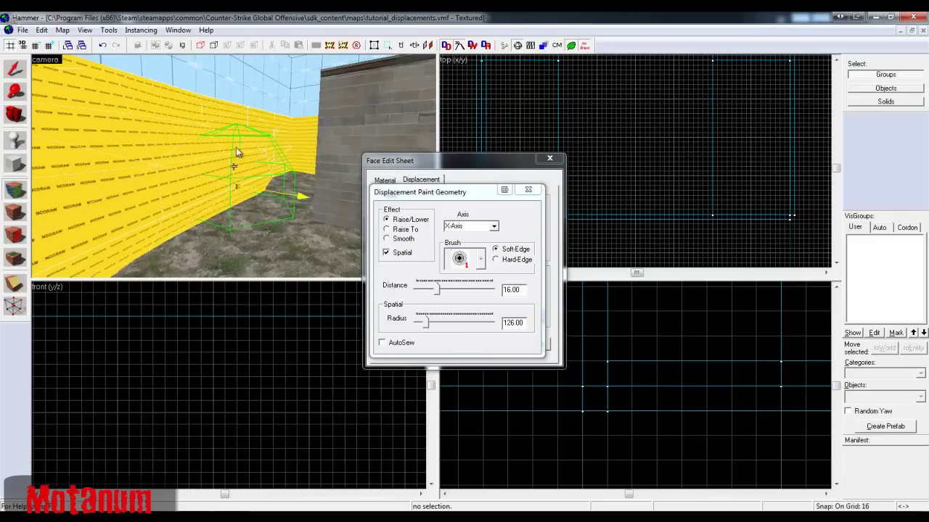
key(w)
key(z)
click(282, 168)
key(z)
key(w)
key(z)
key(s)
mouse_move(256, 175)
mouse_down()
mouse_move(272, 223)
mouse_move(283, 207)
mouse_up()
right_drag(283, 207, 265, 157)
mouse_move(265, 157)
mouse_down()
mouse_move(268, 170)
mouse_move(267, 133)
mouse_up()
- Reselect both wall displacements and paint over the seam between the two halves along the X-axis
key(z)
key(s)
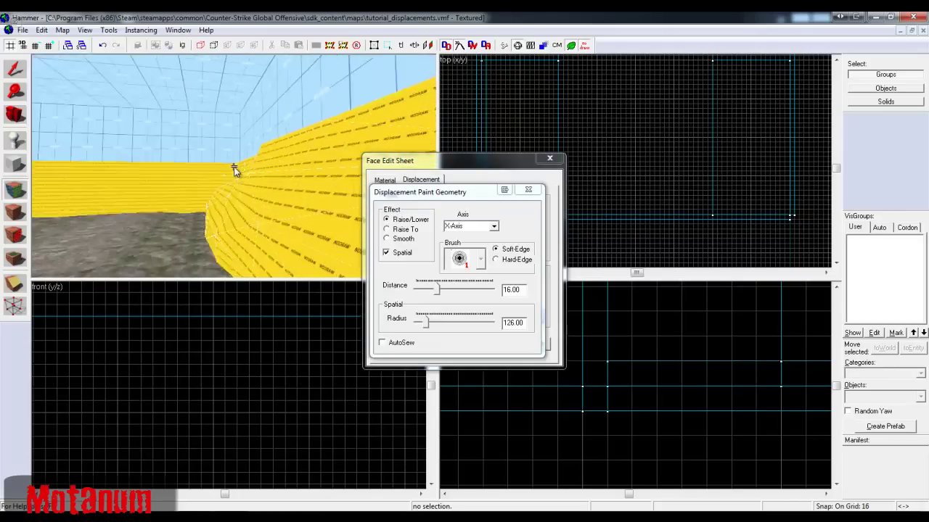
key(s)
key(z)
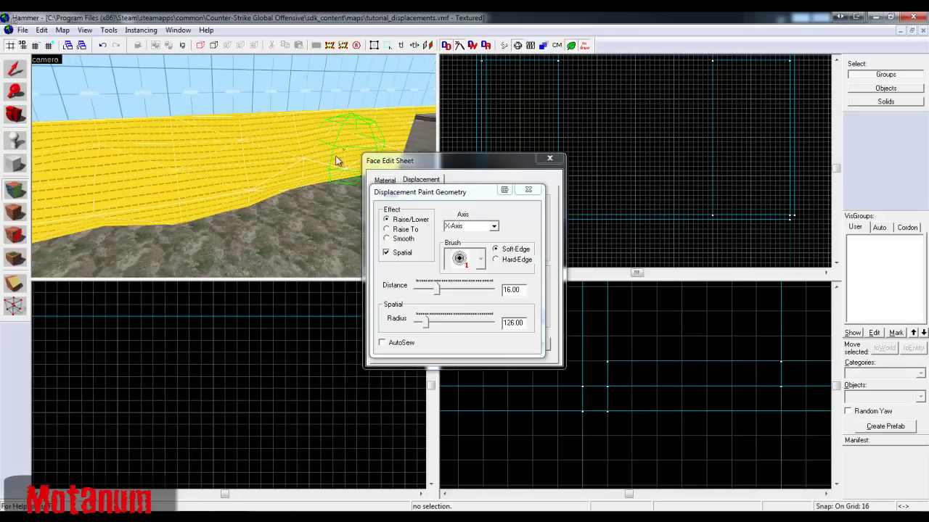
key(z)
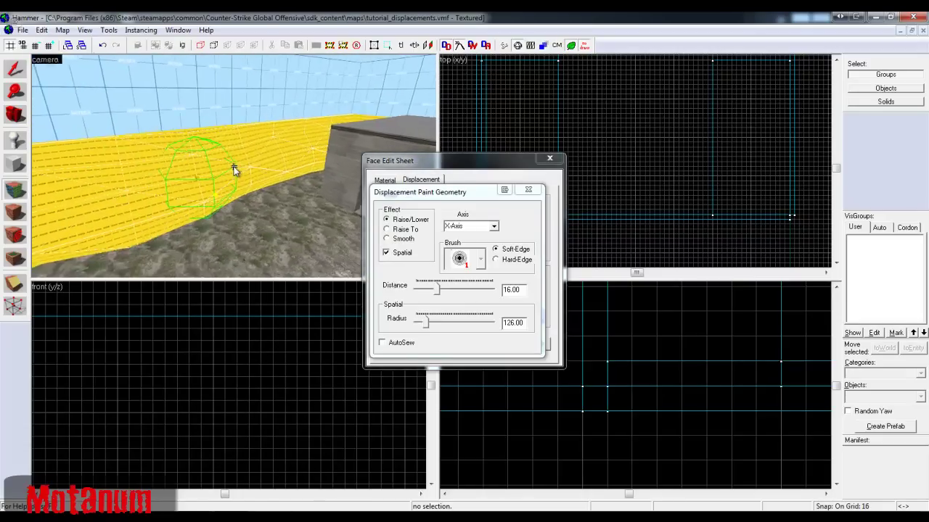
key(z)
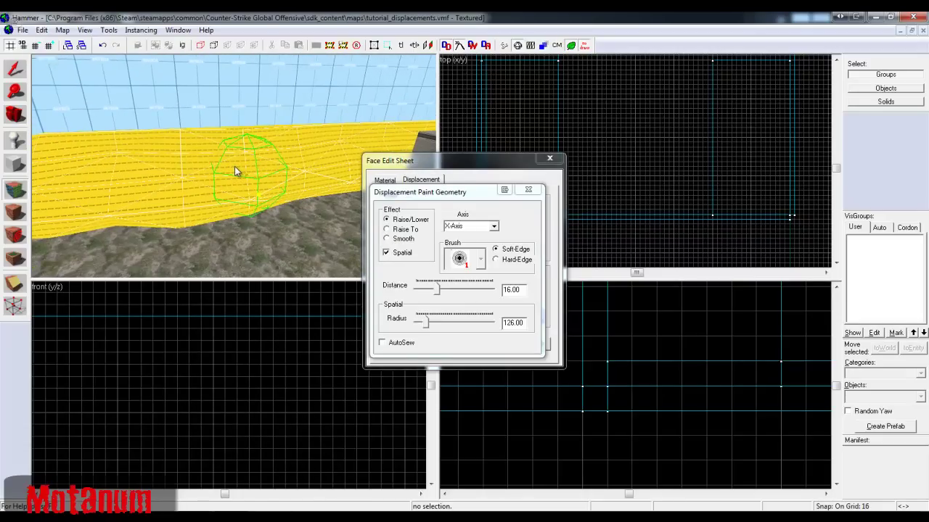
click(528, 190)
click(325, 181)
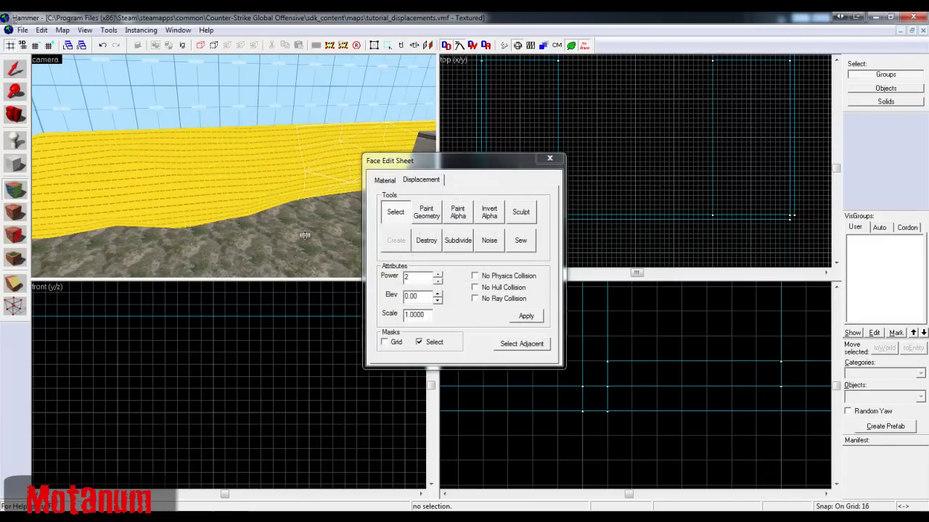
ctrl+click(272, 195)
click(426, 211)
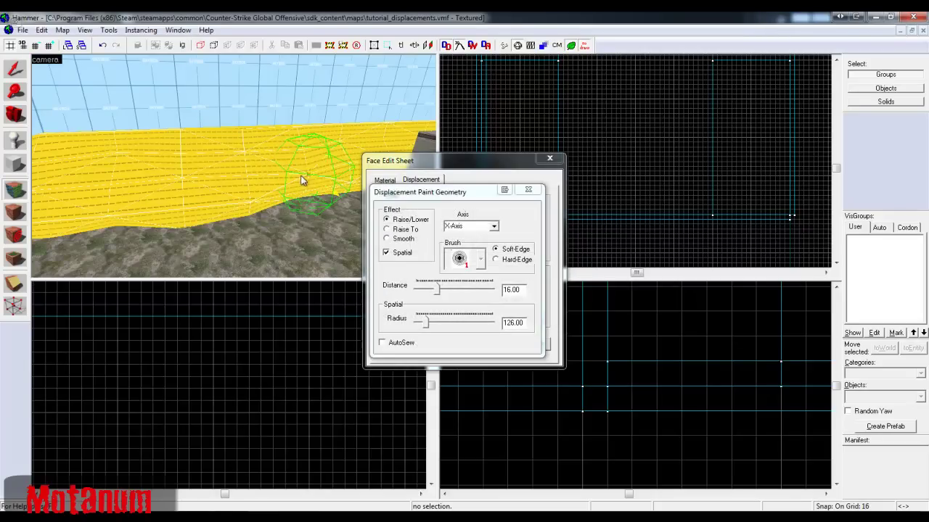
mouse_move(302, 177)
mouse_down()
mouse_move(297, 164)
mouse_move(311, 170)
mouse_up()
key(w)
key(s)
key(z)
click(528, 189)
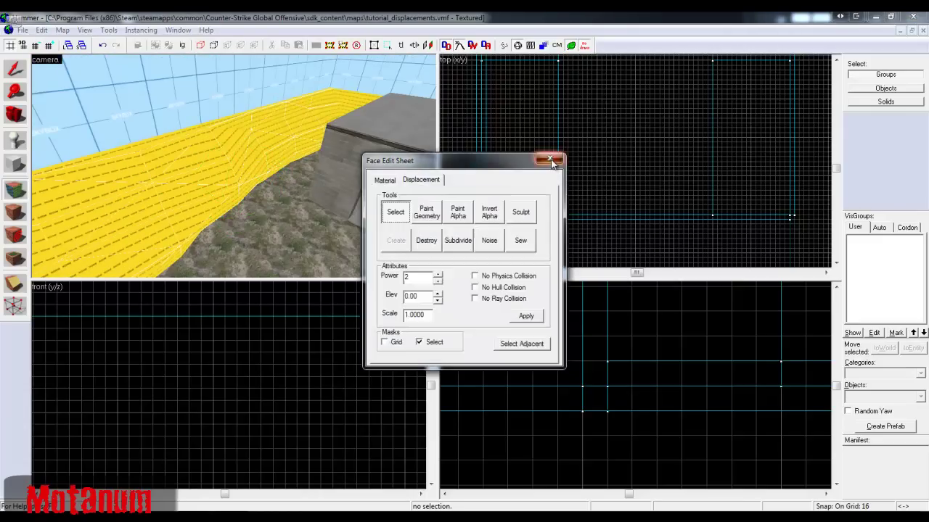
- Select both displaced halves of the west wall and move them 16 units outward, away from the yard
click(551, 159)
click(239, 155)
ctrl+click(207, 174)
drag(483, 208, 478, 207)
- Select the inward-facing displacement faces of both west wall halves for face editing
key(z)
key(shift+a)
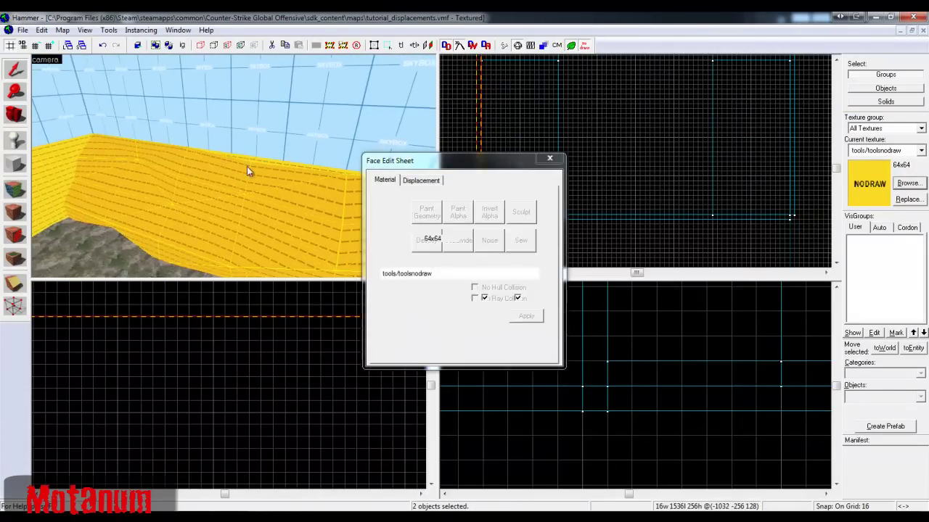
click(301, 204)
key(z)
key(z)
ctrl+click(275, 175)
key(z)
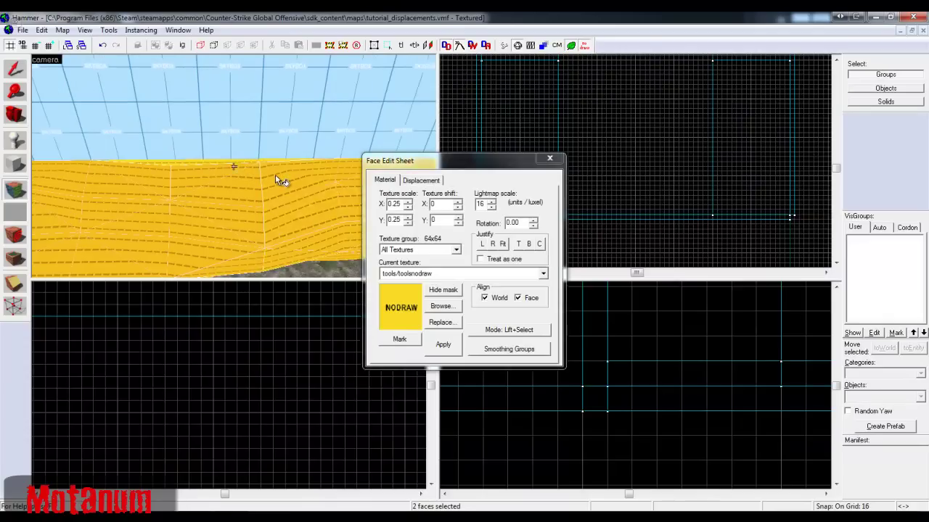
key(w)
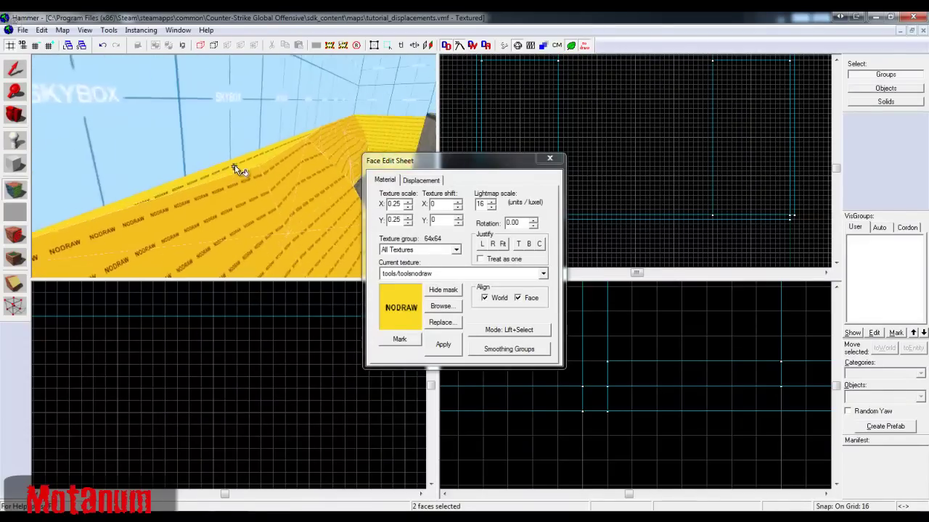
key(s)
key(z)
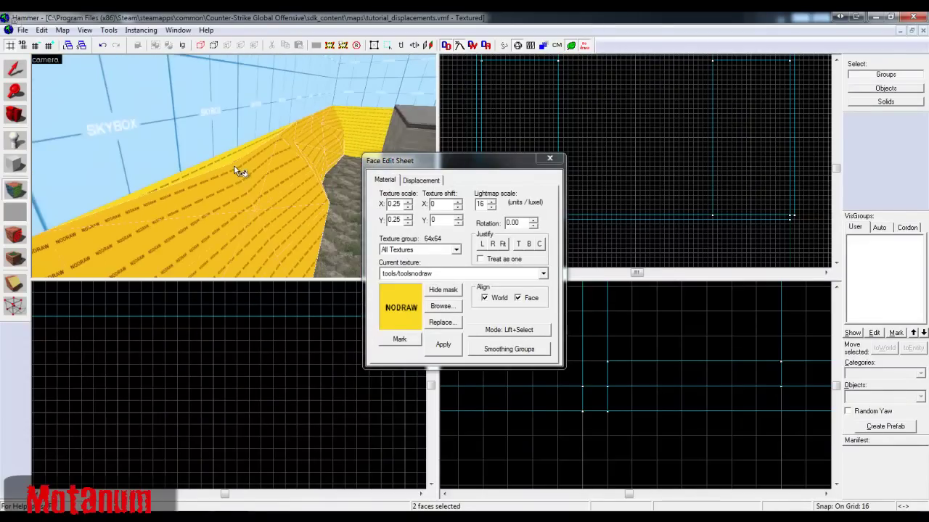
- Set Paint Geometry to Raise To along the X-axis with a distance of 0 and a spatial radius of 110
click(412, 182)
click(438, 218)
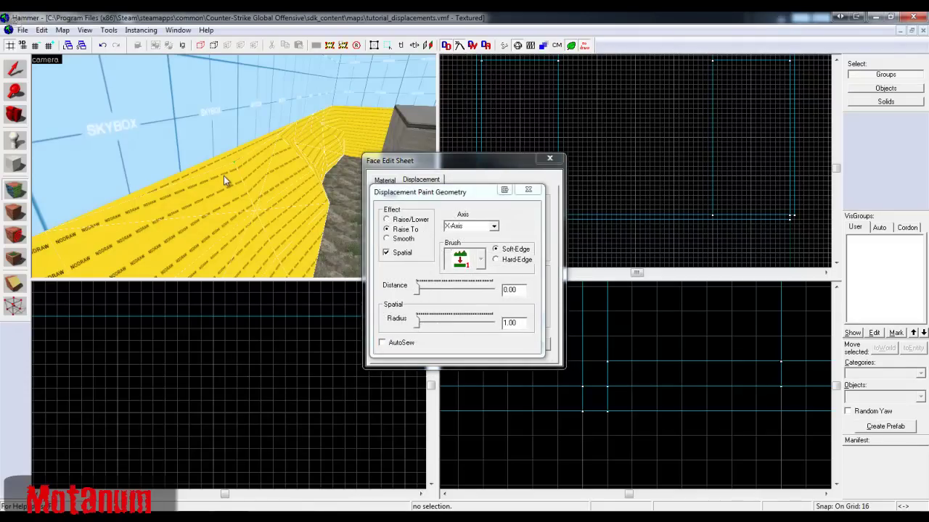
key(z)
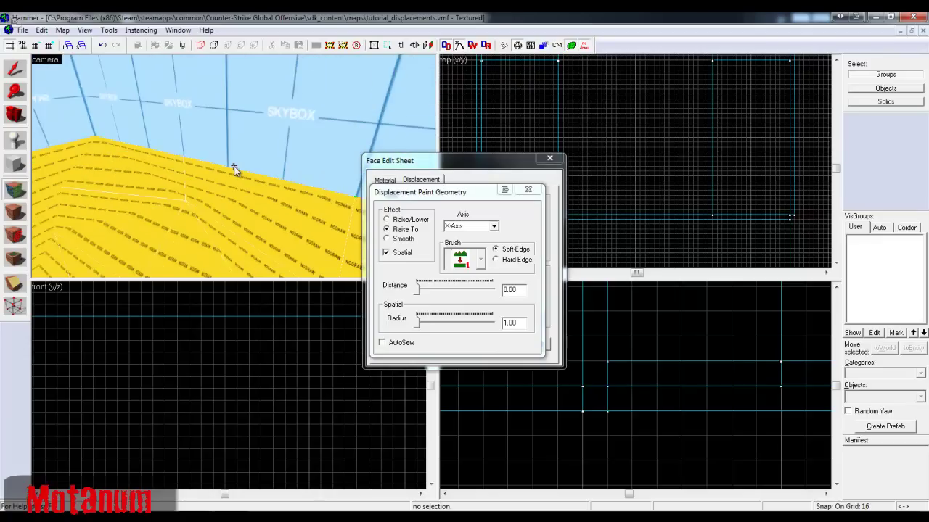
key(z)
key(z)
key(z)
mouse_move(234, 170)
mouse_down()
mouse_move(267, 116)
mouse_move(234, 169)
mouse_move(235, 151)
mouse_move(234, 171)
mouse_up()
key(z)
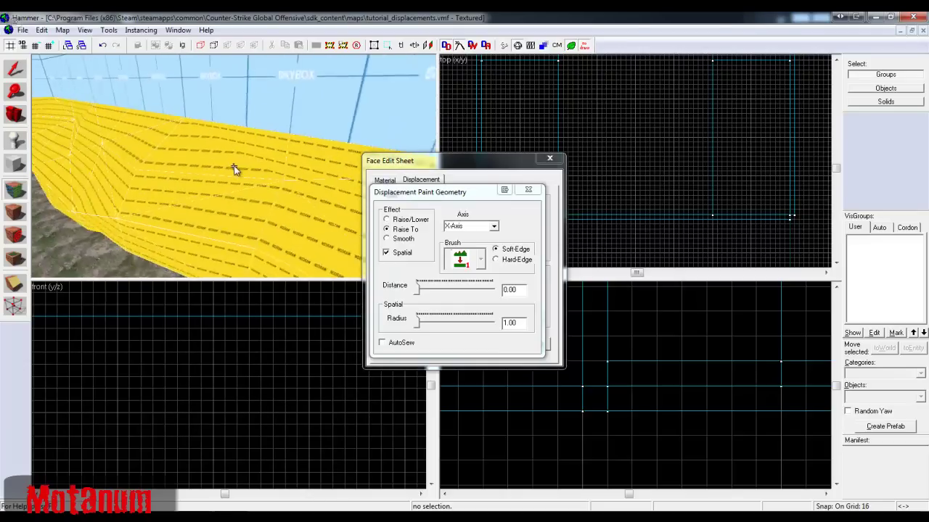
key(z)
click(416, 323)
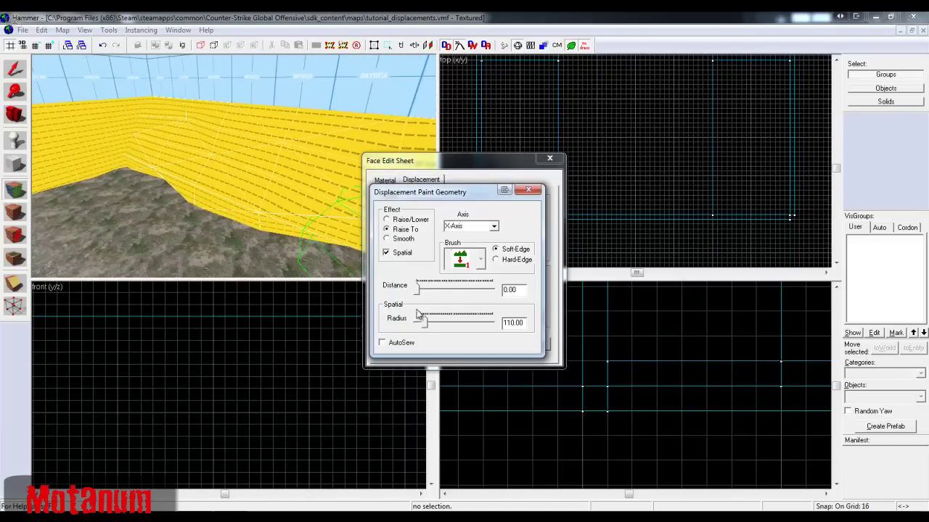
- Texture the nodraw wall displacements with de_dust/rockwall_blend, leaving the geometry painting tool first
click(549, 160)
click(921, 186)
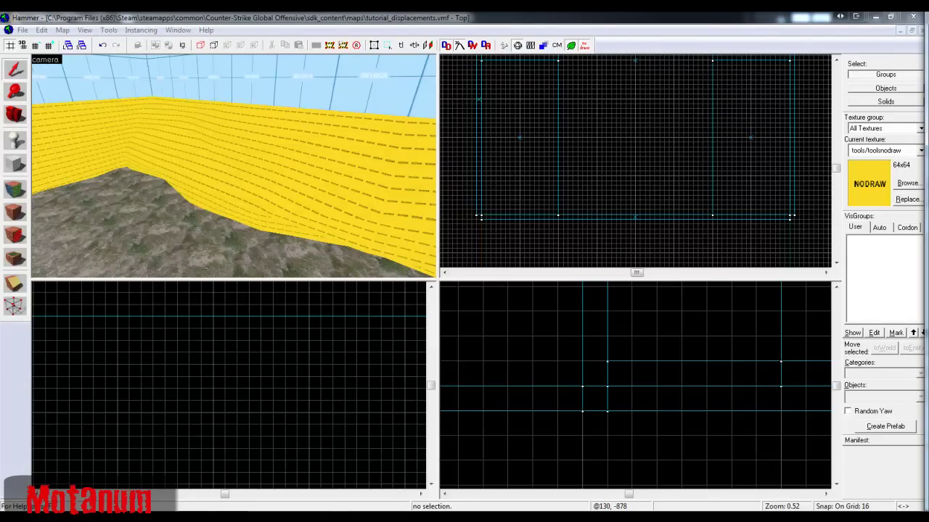
key(shift+a)
right_click(230, 157)
key(z)
key(z)
right_click(287, 165)
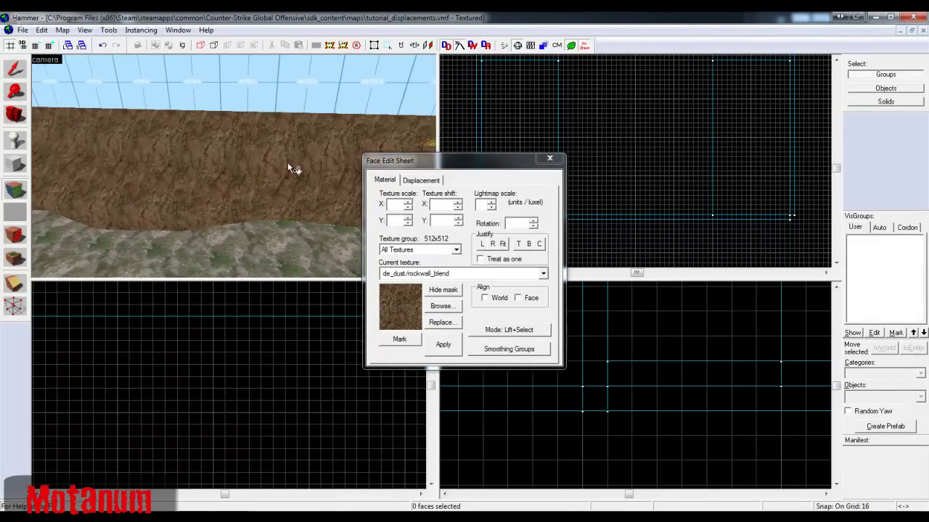
key(z)
key(z)
right_click(234, 168)
key(z)
key(z)
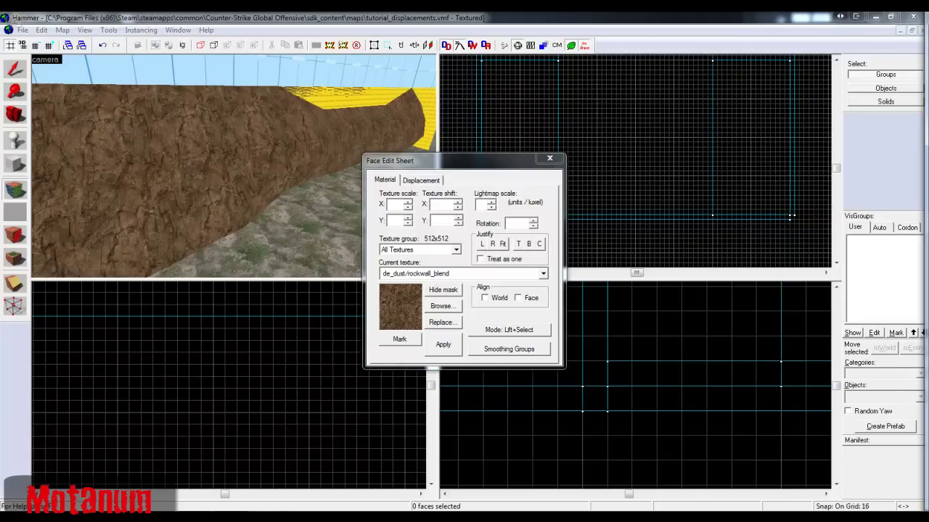
- Apply the concrete/blend_blacktop_grass_01 texture to the rock-textured wall displacements
right_click(237, 126)
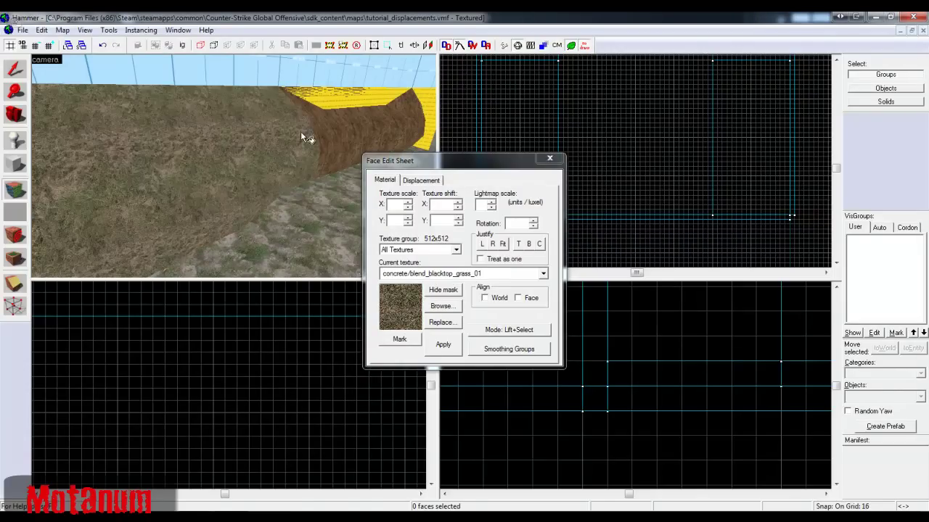
right_click(340, 133)
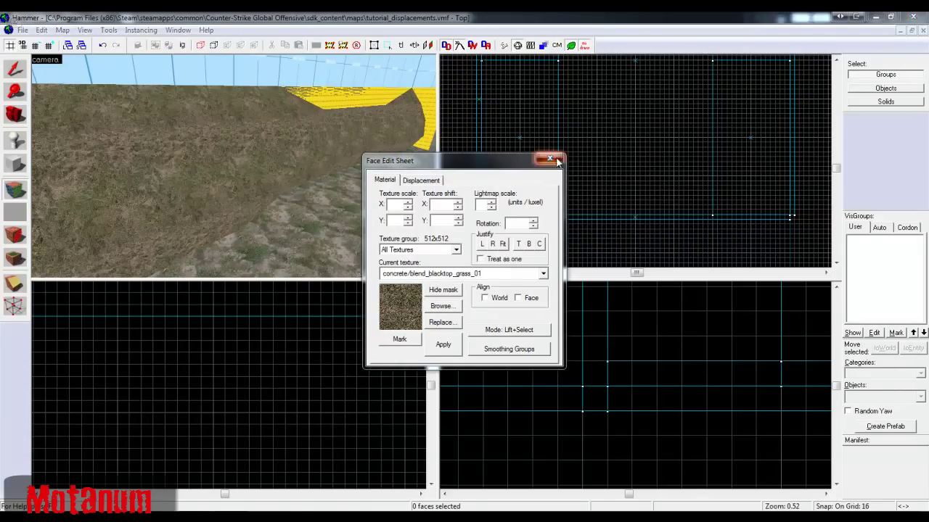
click(557, 162)
- Select the grass-textured wall displacement beside the exposed nodraw gap and open Paint Geometry for it
key(z)
key(s)
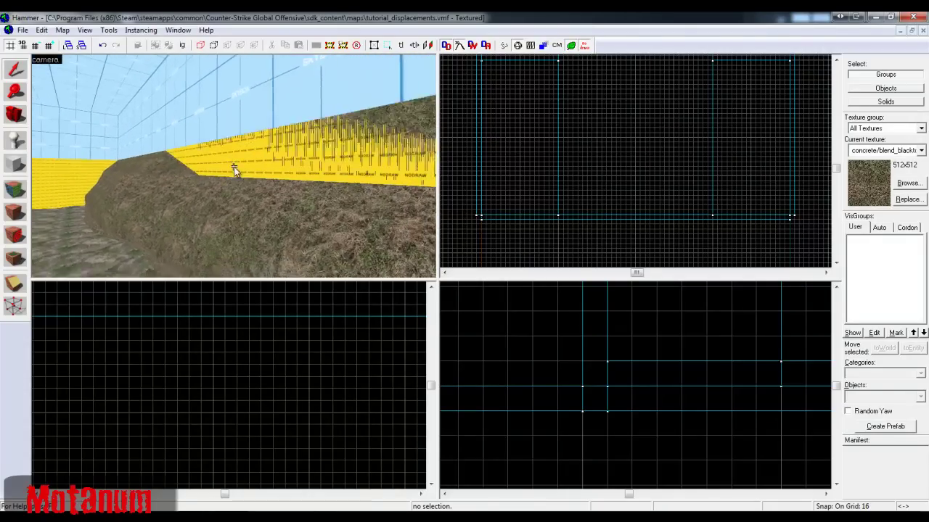
key(z)
key(z)
key(s)
key(z)
key(shift+a)
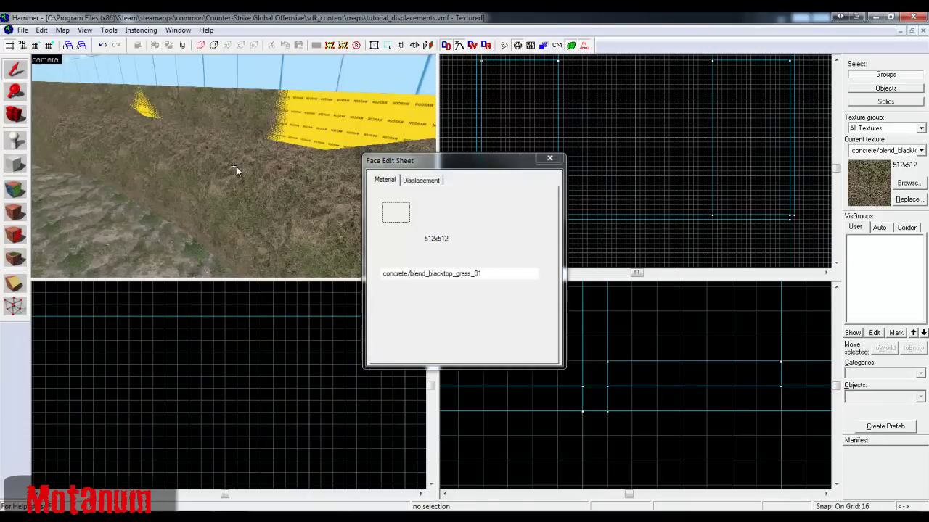
click(236, 170)
click(420, 180)
click(427, 212)
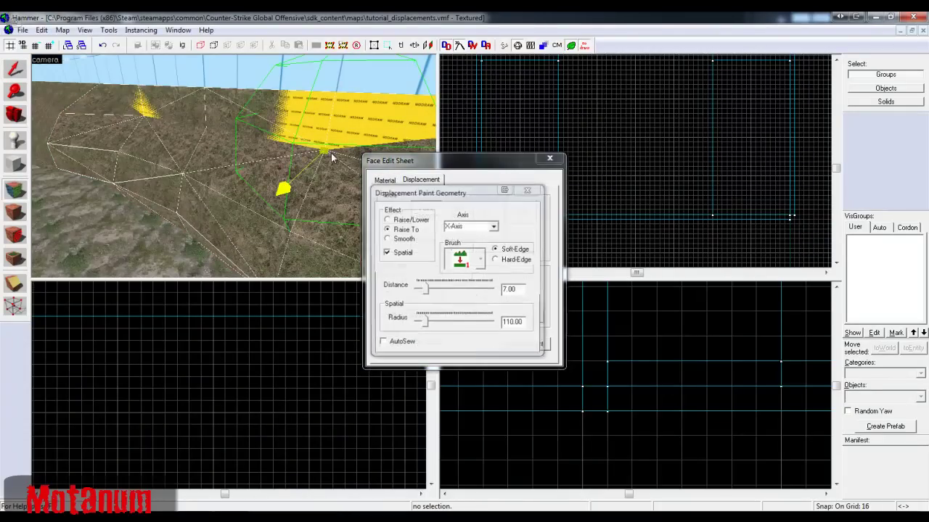
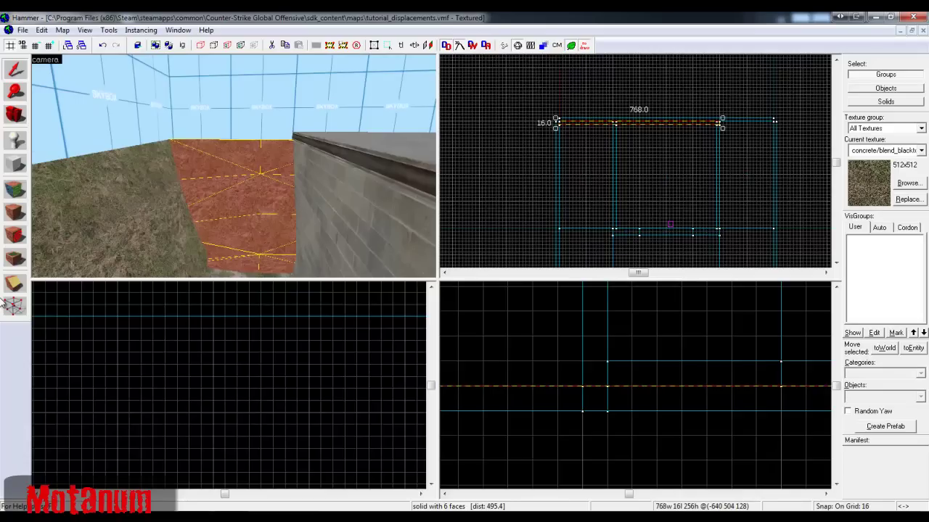
- Clip the 768-unit end wall at the building's edge and keep only the 256-unit section beside the grassy side wall
scroll(593, 134, up, 4)
drag(615, 118, 617, 124)
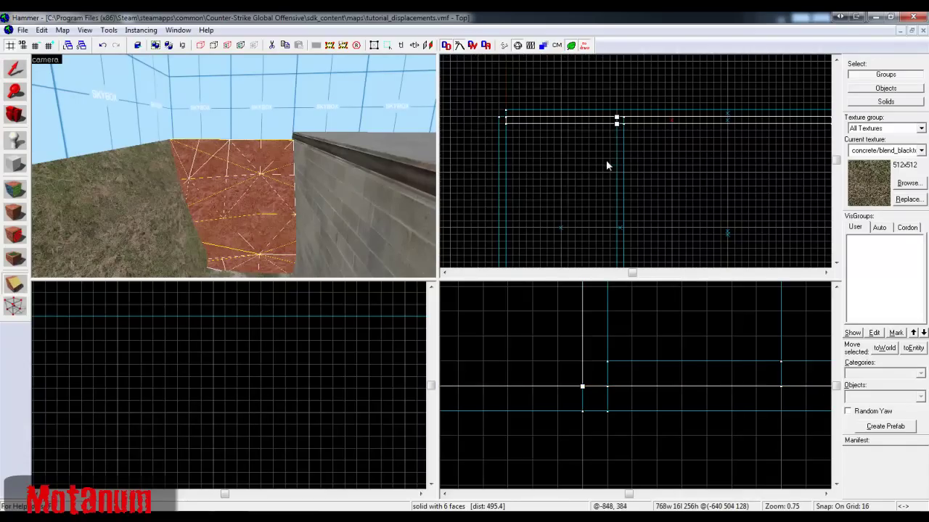
scroll(580, 150, down, 4)
scroll(610, 116, up, 4)
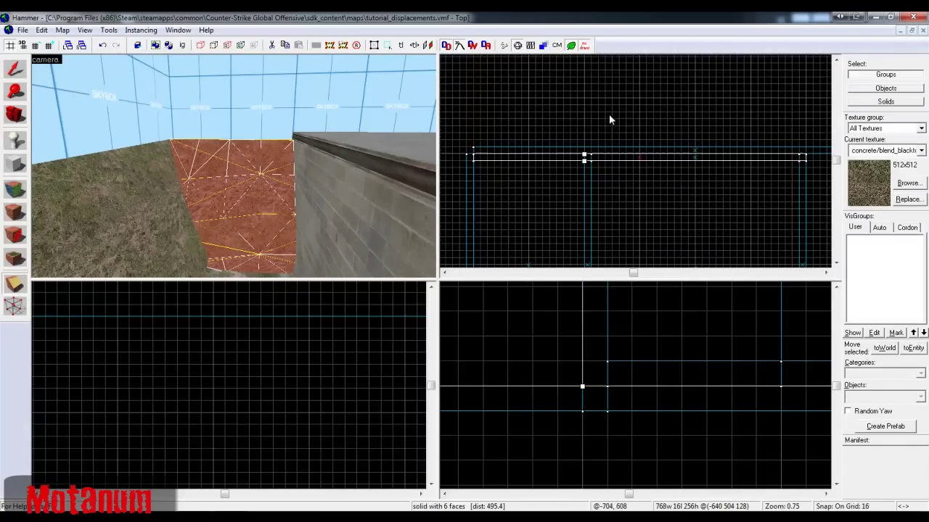
click(18, 288)
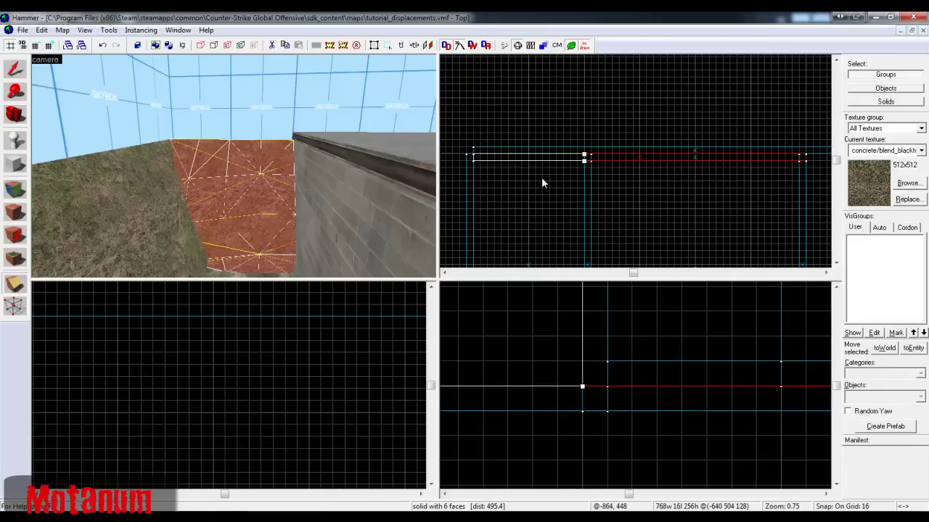
key(Return)
click(16, 71)
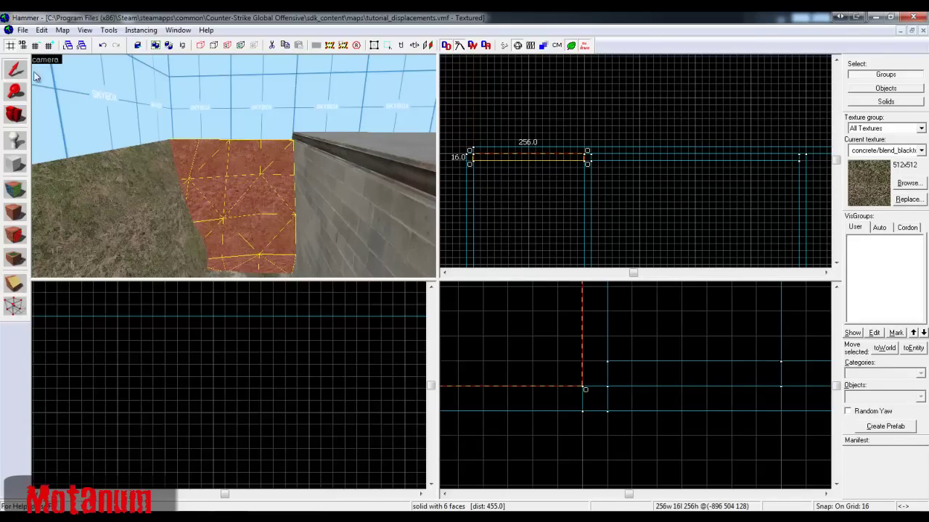
- Examine the corner where the clipped end wall meets the grassy side wall displacement
key(z)
key(w)
key(z)
click(471, 134)
key(z)
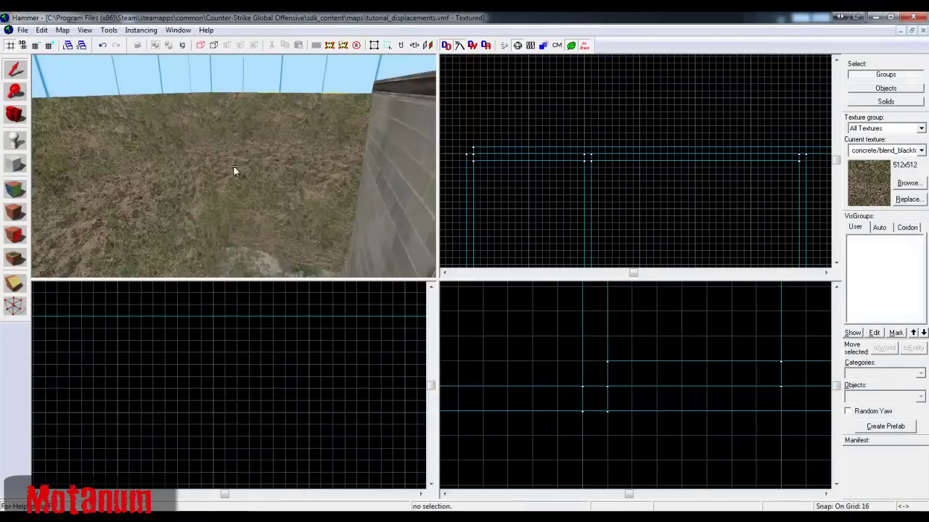
key(z)
click(239, 170)
click(335, 151)
click(313, 156)
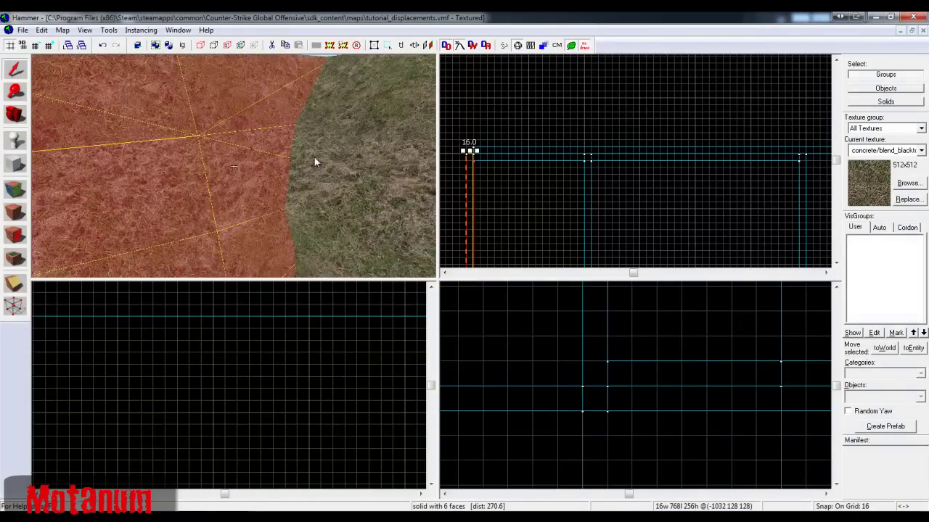
key(z)
key(w)
key(Right)
key(Right)
key(Right)
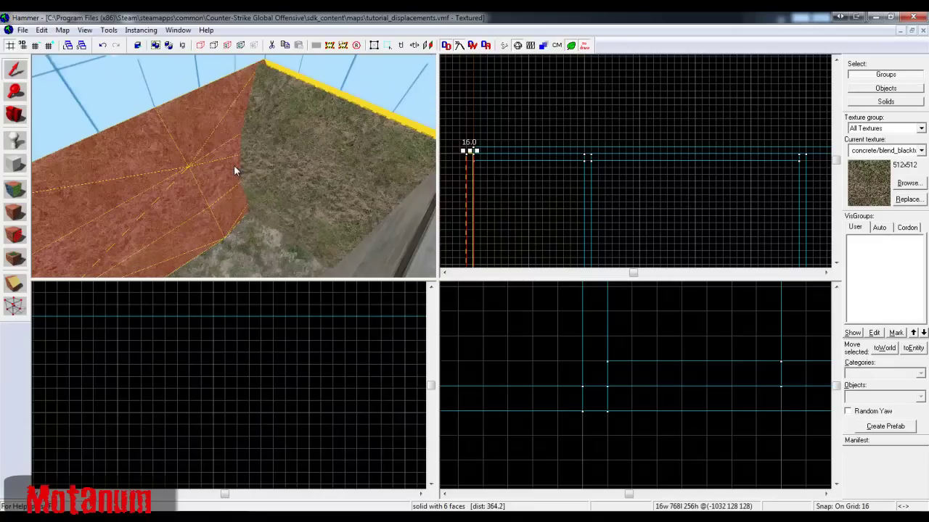
- Select the 256-unit end wall and shift it 16 units outward to line up with the side wall's end
key(shift+a)
click(270, 154)
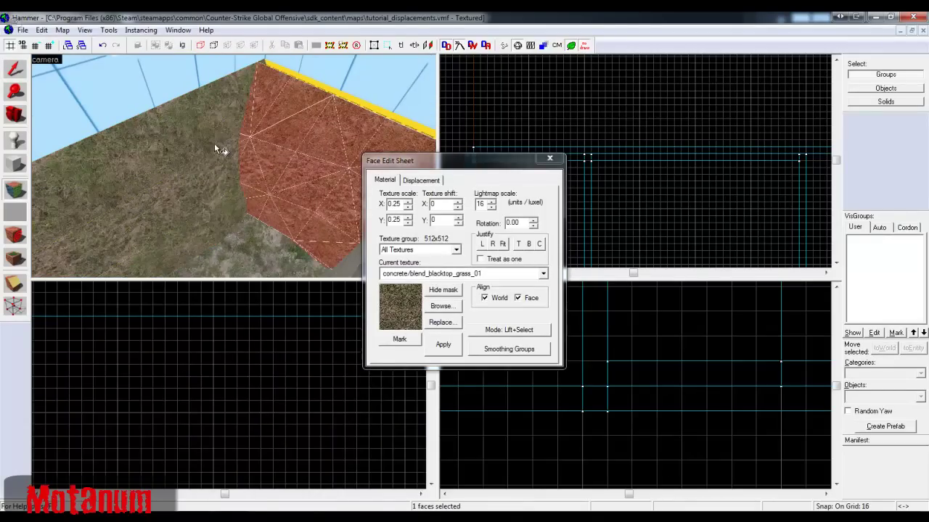
click(546, 159)
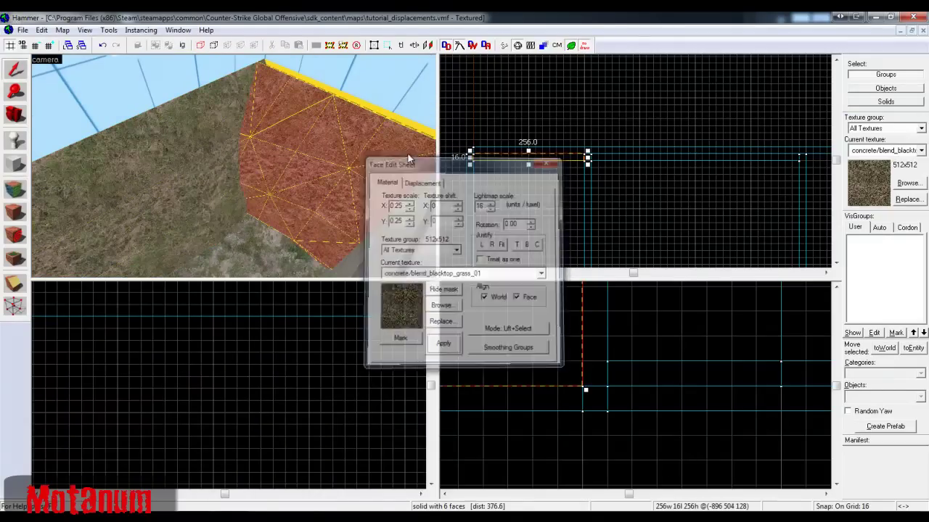
drag(502, 157, 505, 151)
key(Escape)
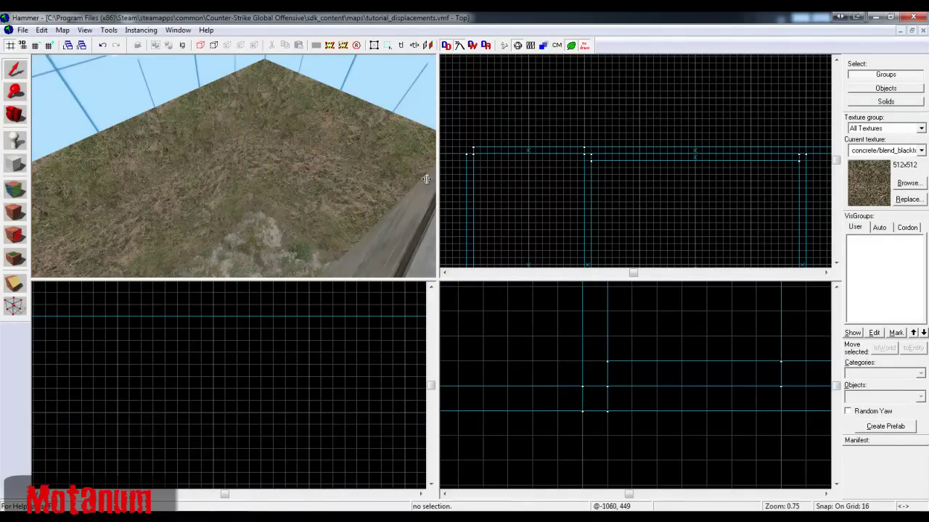
- Select both wall displacements at the corner and inspect the seam between their meshes
key(shift+a)
click(267, 155)
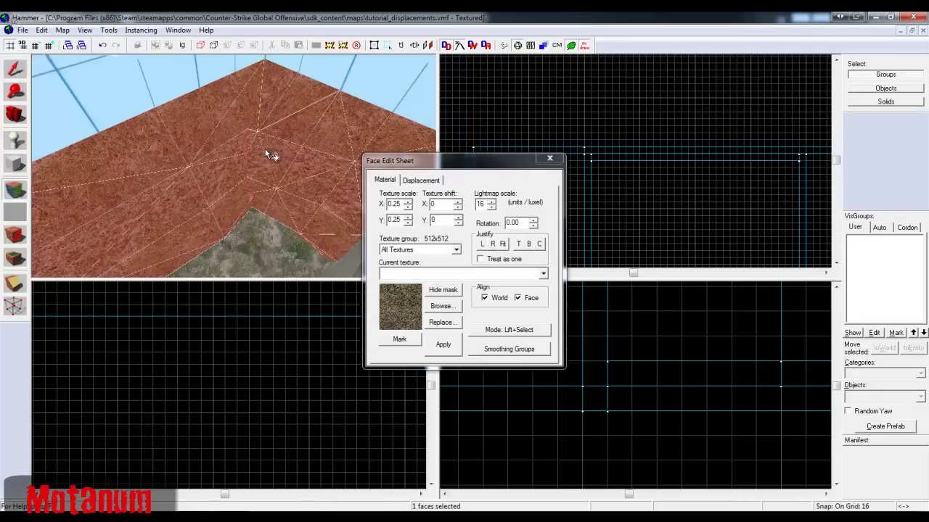
click(428, 181)
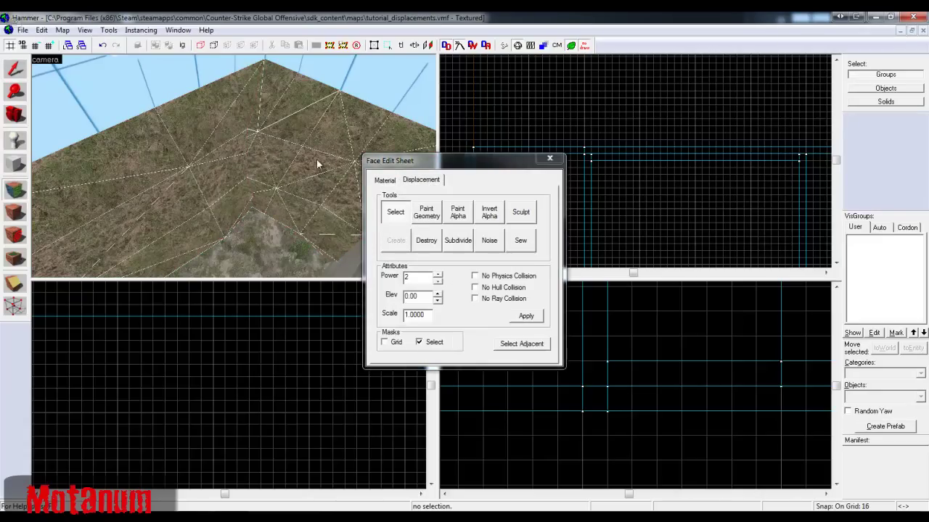
key(z)
key(w)
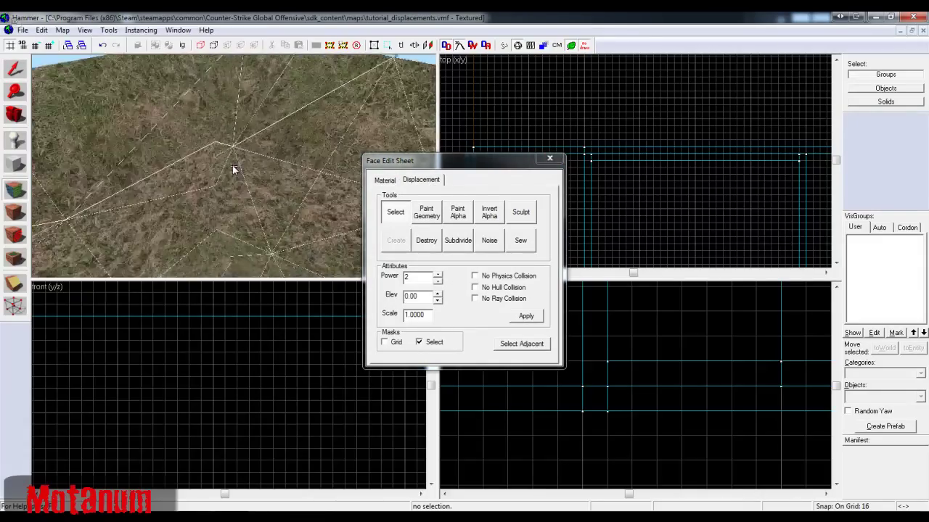
scroll(234, 172, up, 10)
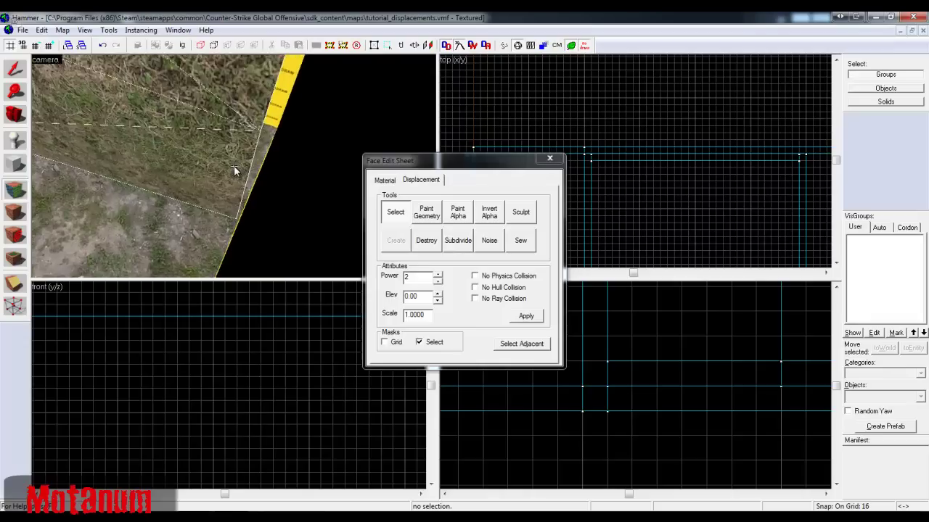
scroll(234, 171, down, 5)
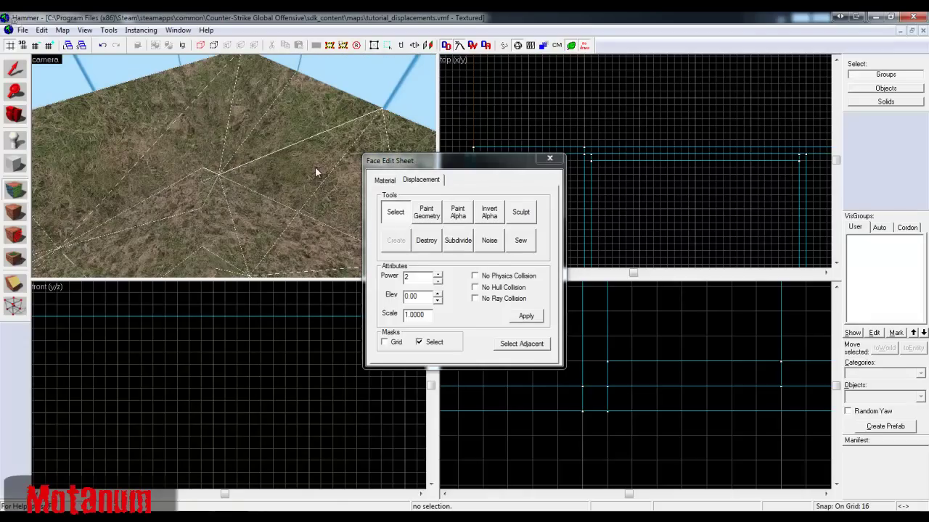
click(550, 159)
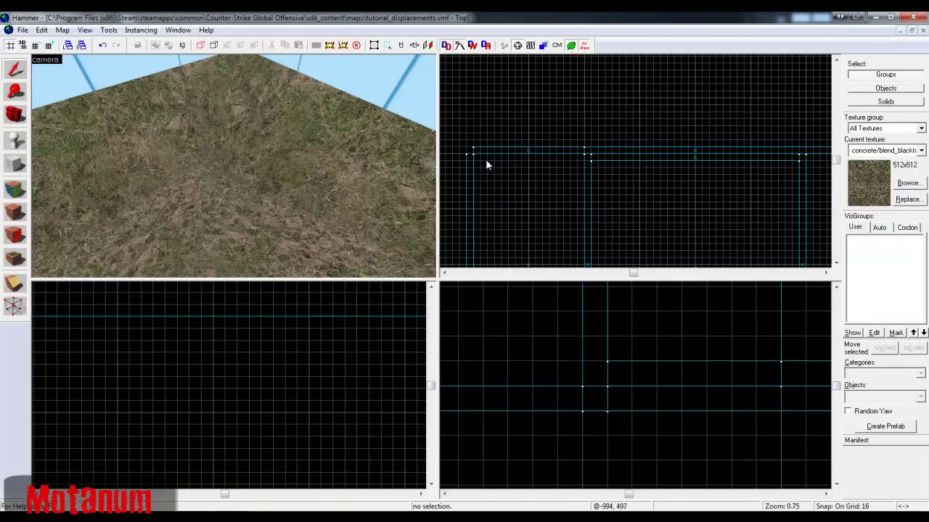
- Try to subdivide the two corner wall displacements together, check the resulting mesh, and undo it
click(223, 161)
scroll(469, 152, up, 5)
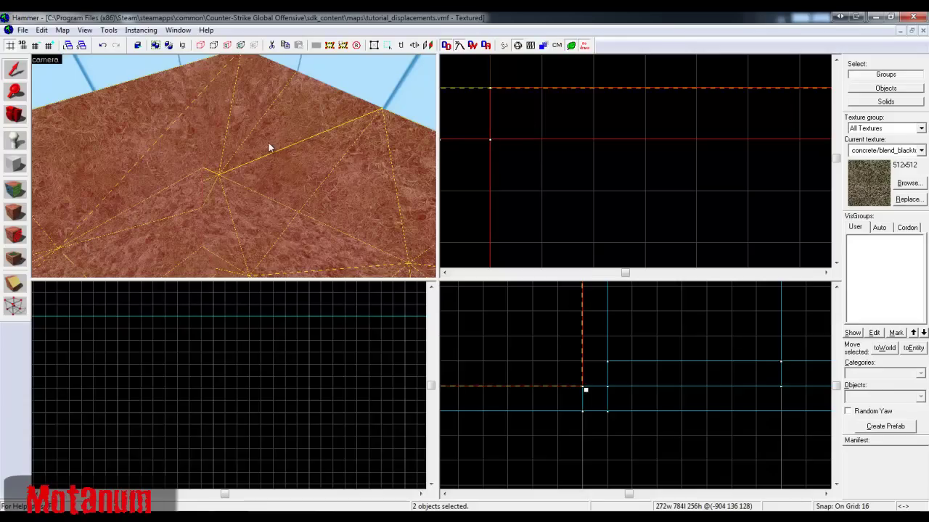
key(shift+a)
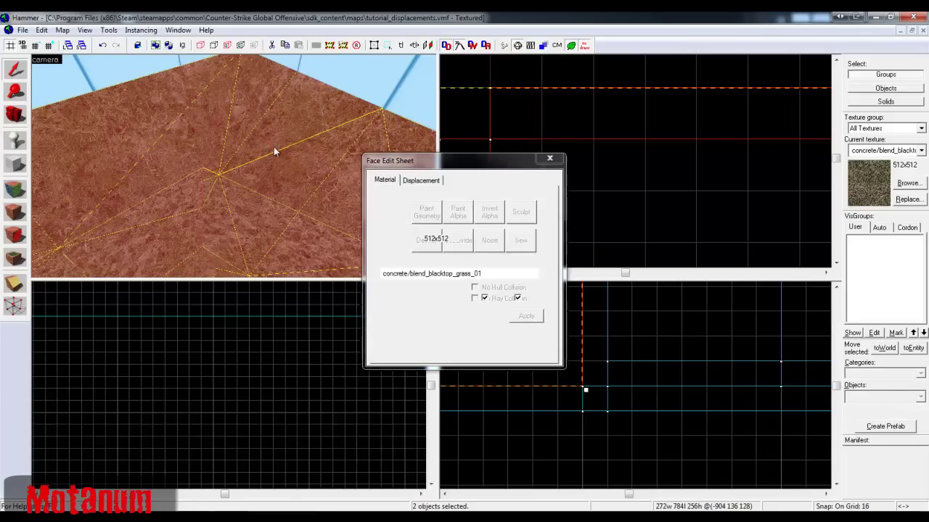
click(420, 179)
key(z)
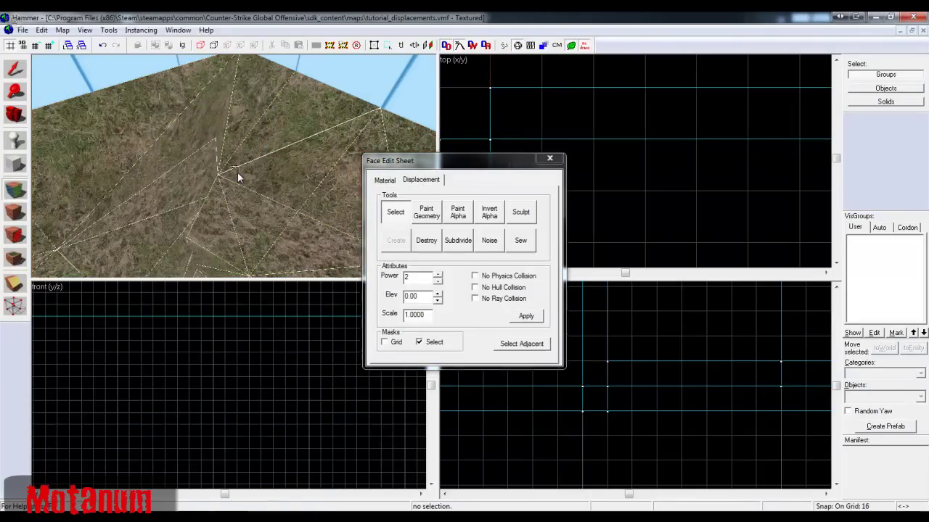
key(w)
scroll(233, 170, down, 10)
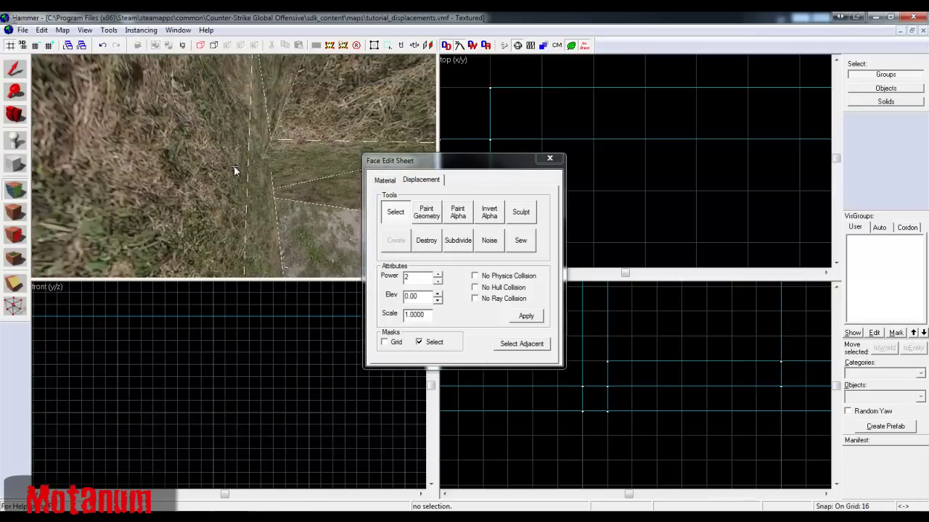
key(s)
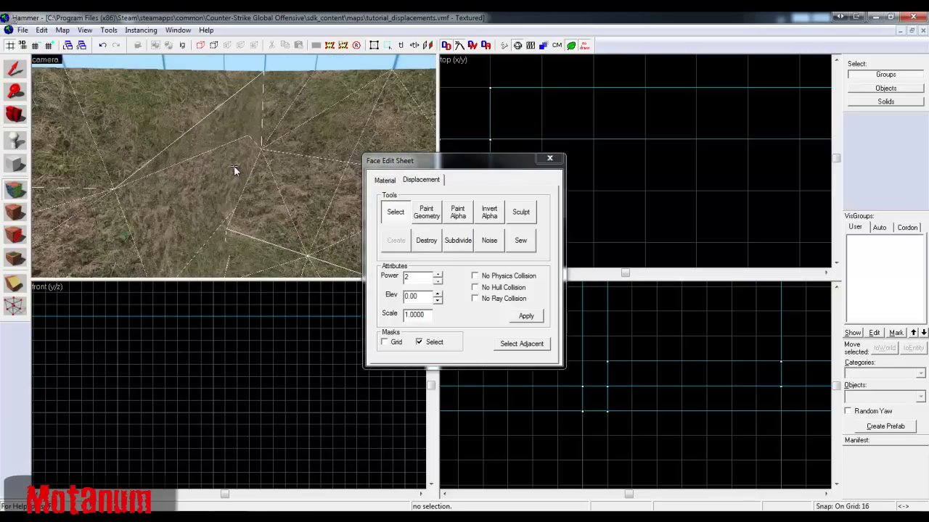
key(ctrl+z)
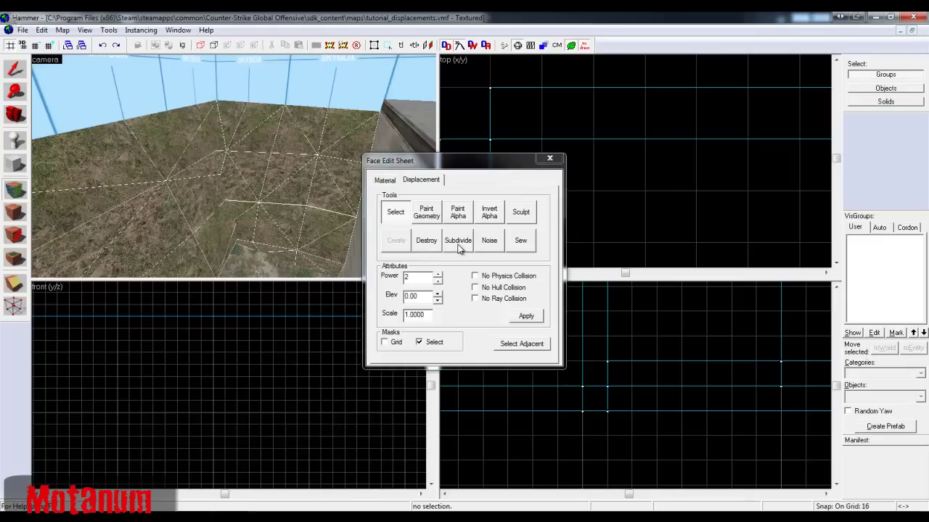
- Try to sew the seam between the two corner walls and subdivide them again, and undo the last operation
scroll(236, 172, up, 8)
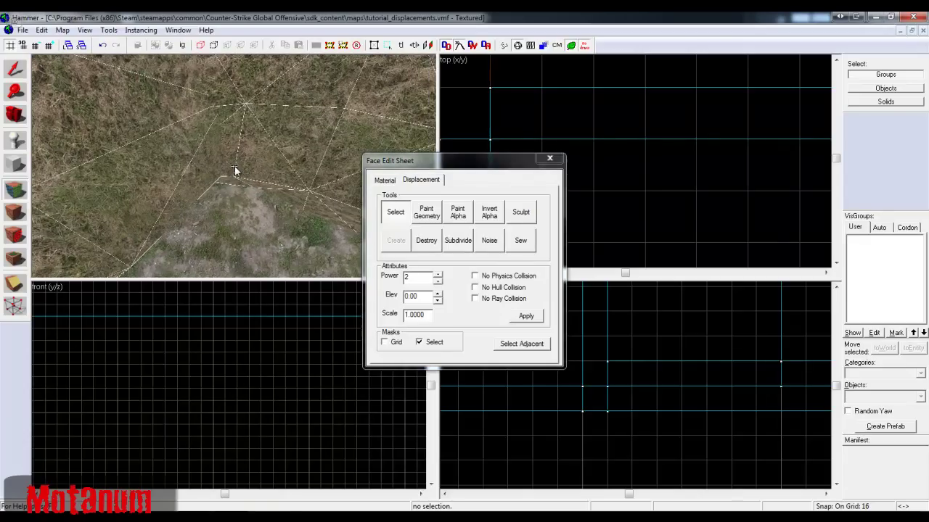
key(z)
click(519, 247)
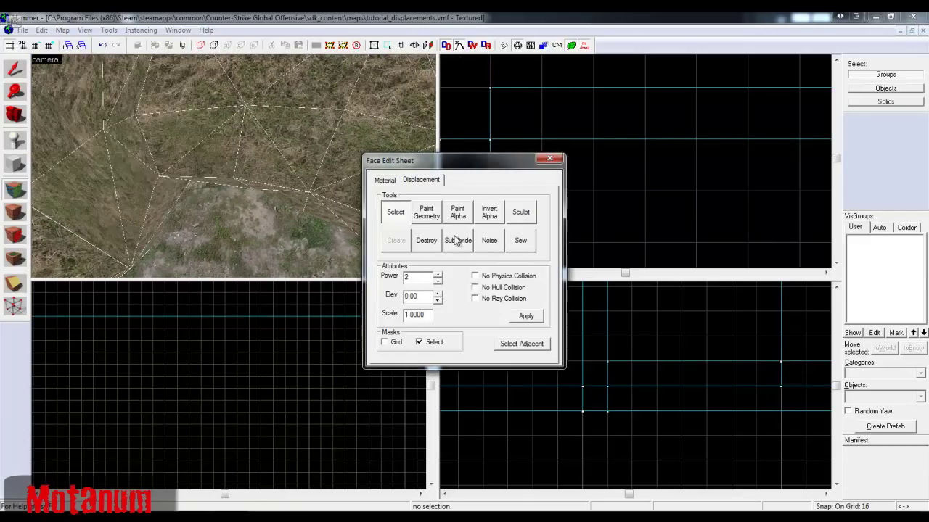
key(z)
key(s)
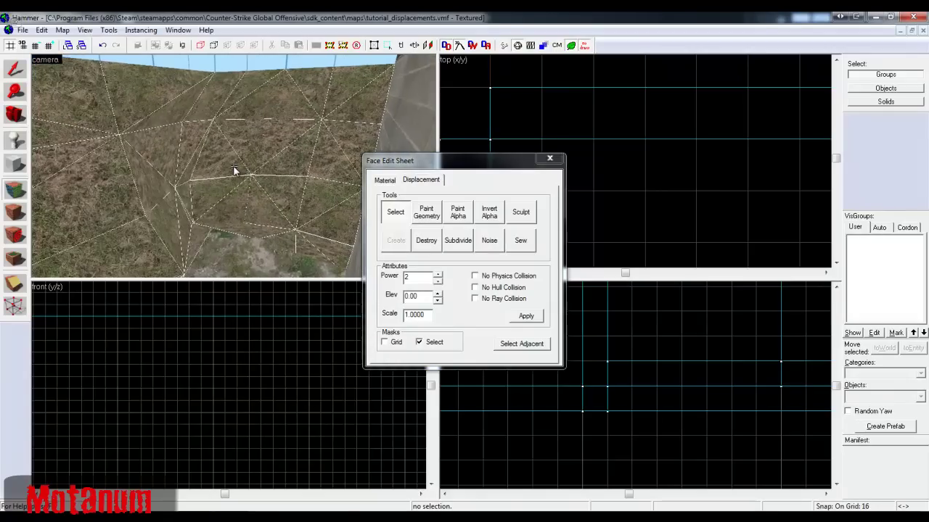
key(ctrl+z)
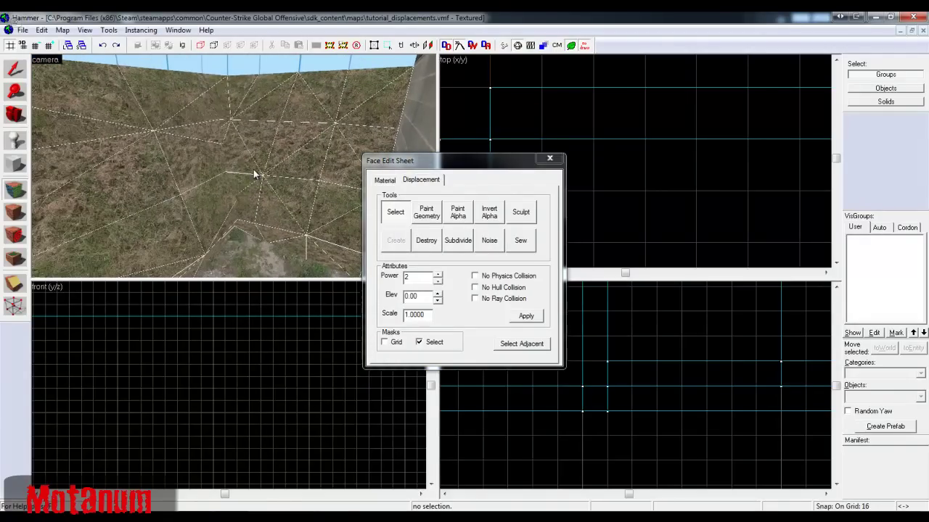
- Try to sew the seam between the two corner walls and subdivide them, and undo both operations
click(528, 249)
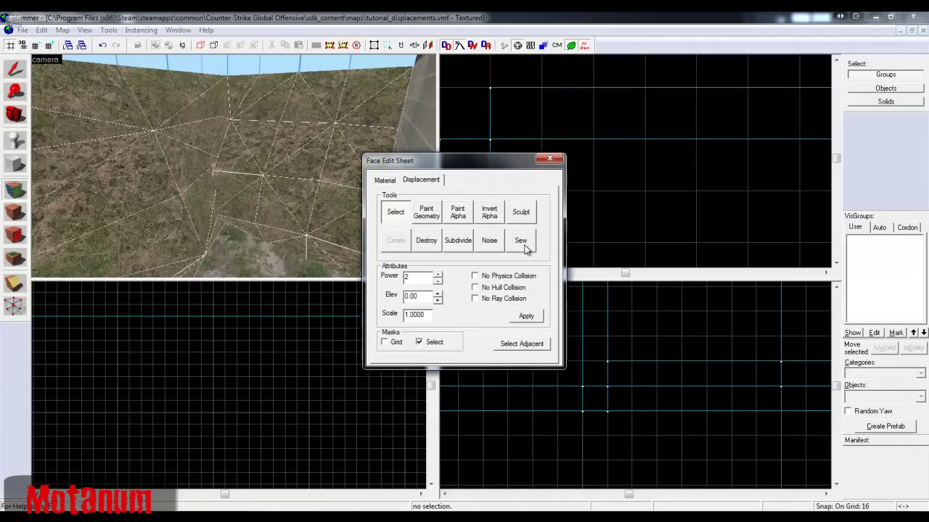
click(457, 245)
key(ctrl+z)
key(ctrl+z)
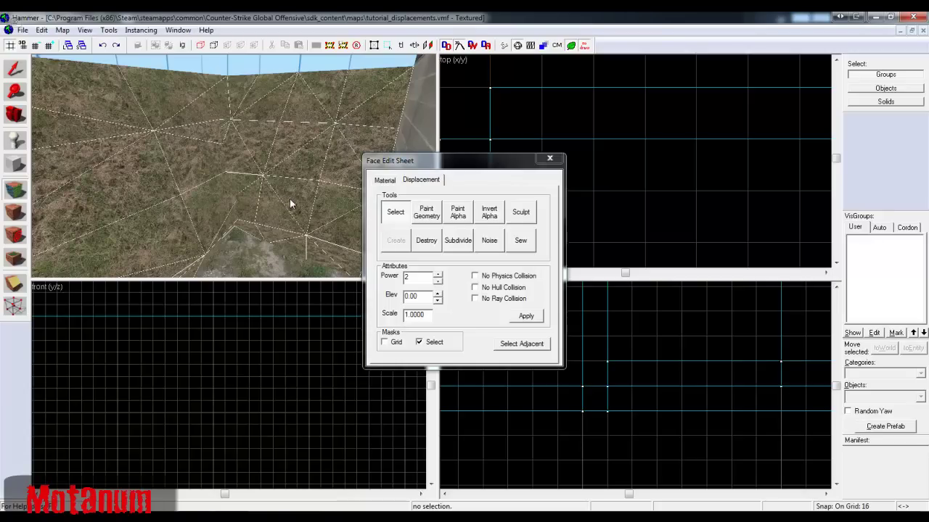
- Subdivide the two corner wall displacements together, sew their seam, and check the joined corner up close
click(448, 243)
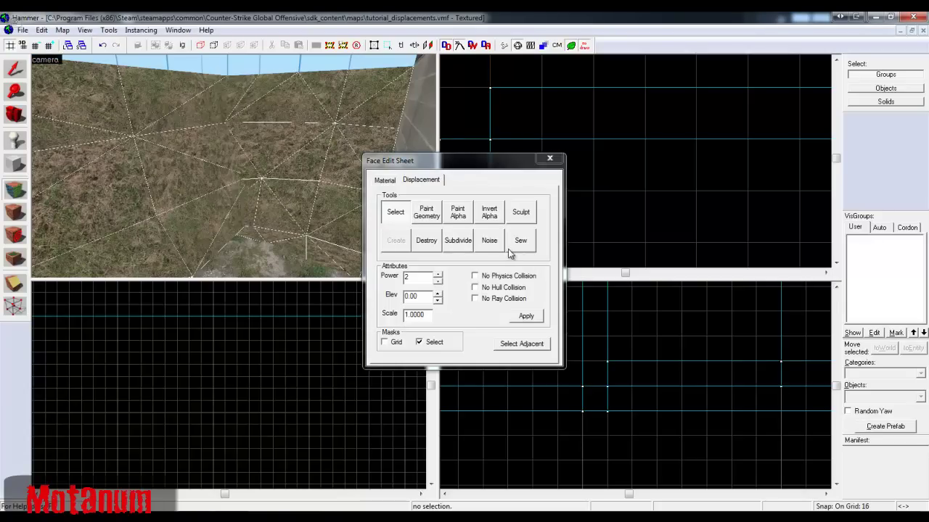
key(ctrl+z)
key(ctrl+z)
key(z)
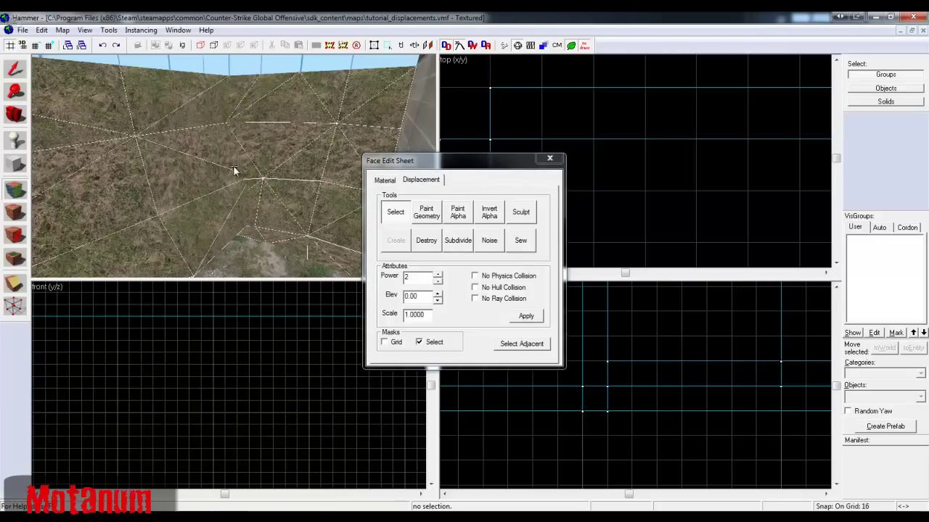
key(w)
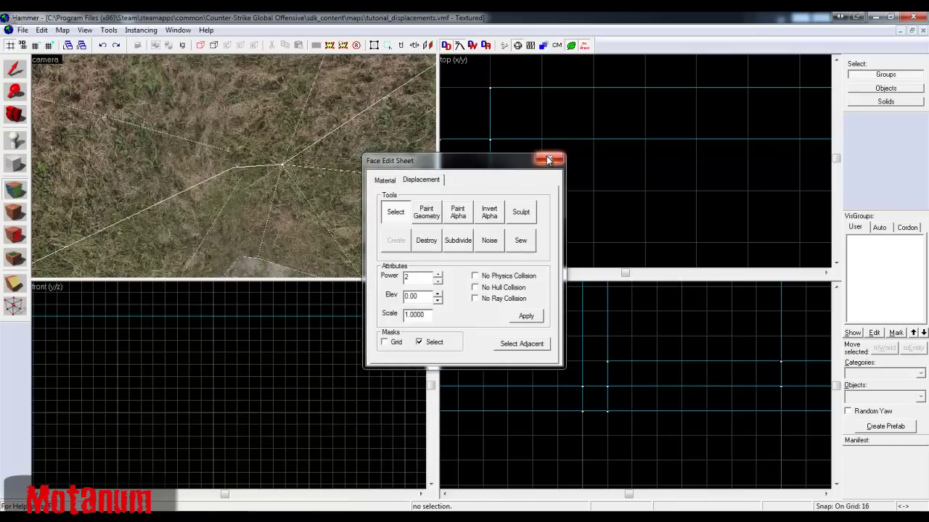
click(549, 160)
scroll(233, 171, up, 5)
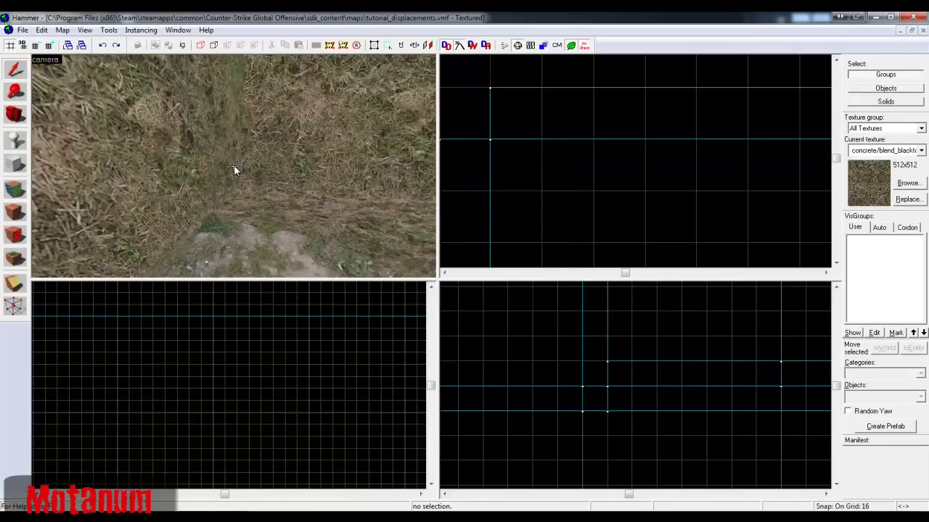
key(s)
key(w)
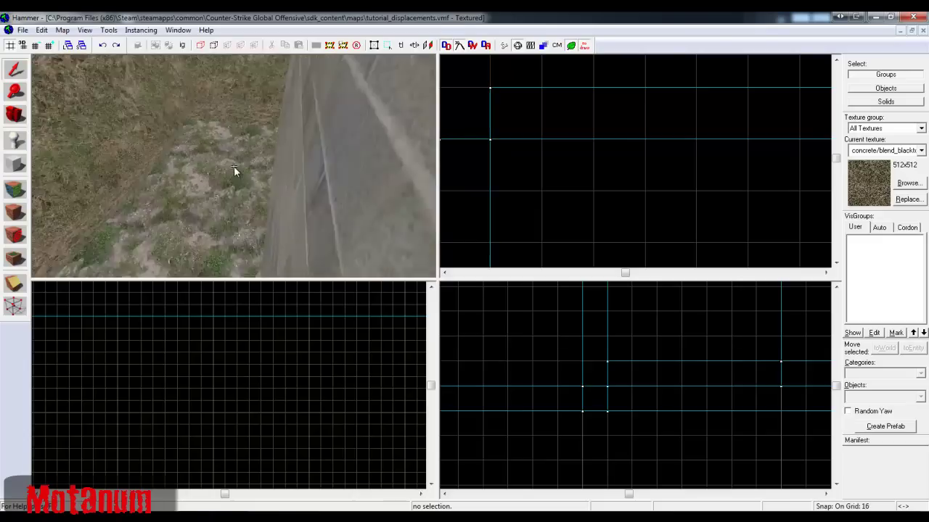
key(s)
key(z)
- Copy the three grass wall displacements to the opposite side of the map, centred at (-120, -248, 128)
click(227, 125)
ctrl+click(192, 140)
key(z)
key(w)
key(z)
ctrl+click(359, 149)
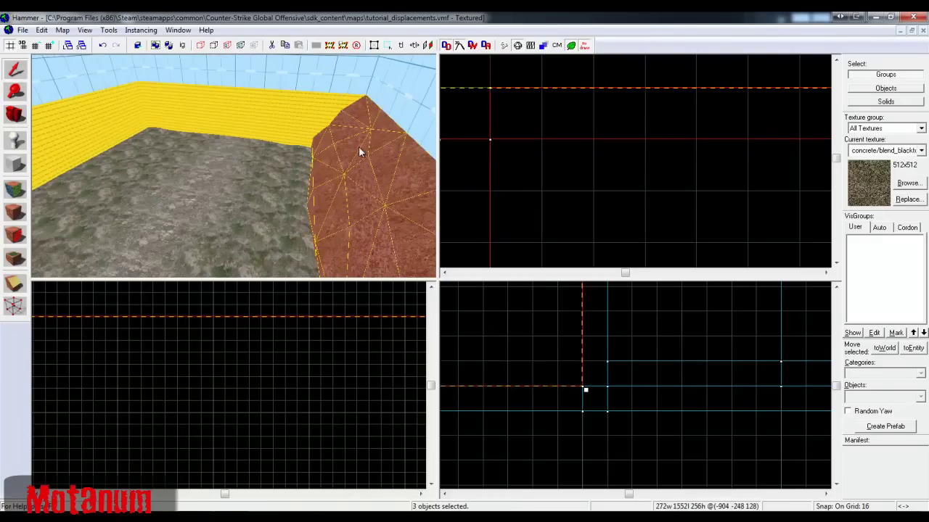
scroll(484, 154, down, 6)
drag(500, 149, 547, 149)
scroll(568, 145, up, 3)
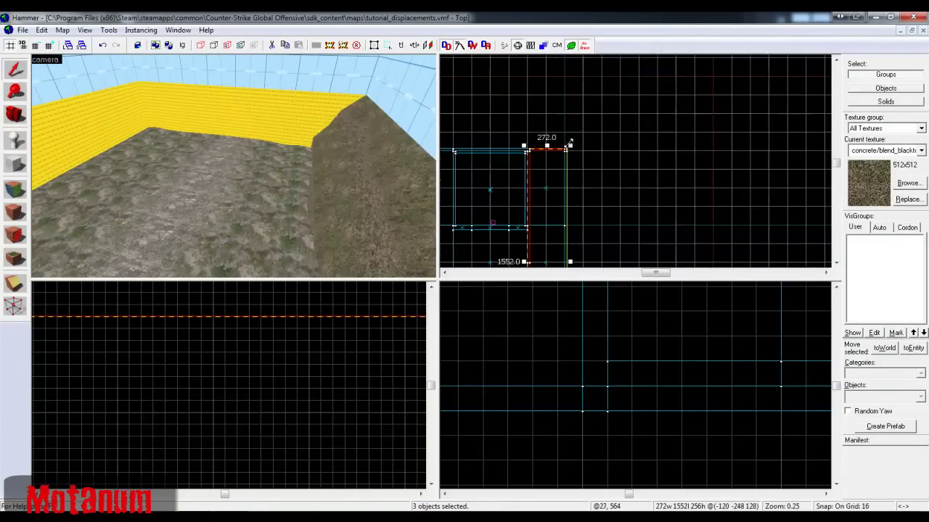
scroll(545, 150, up, 4)
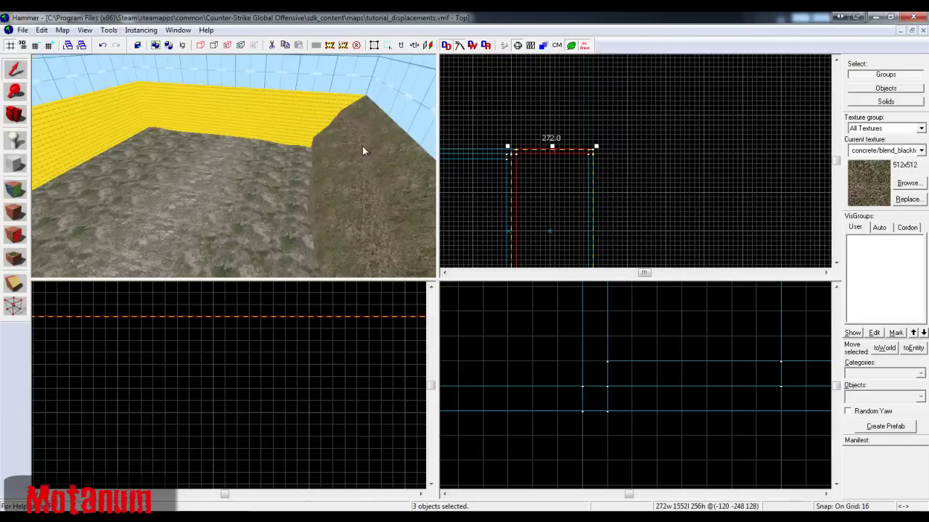
- Mirror the copied walls horizontally so they face inward, try a vertical flip and revert it, and deselect them
key(z)
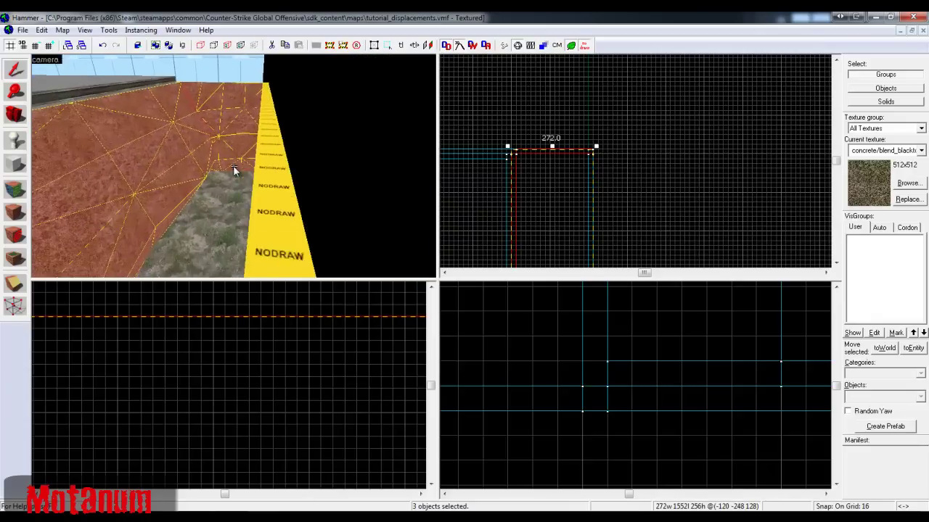
key(s)
key(a)
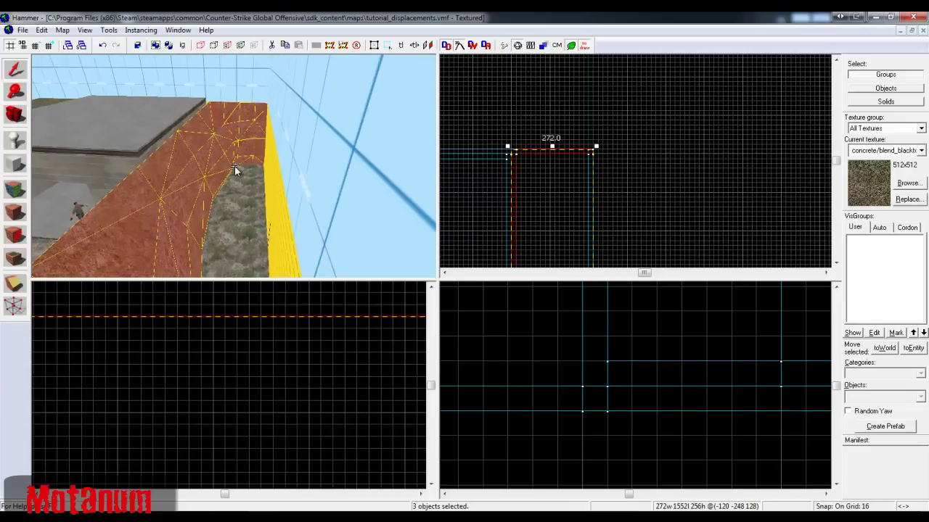
key(s)
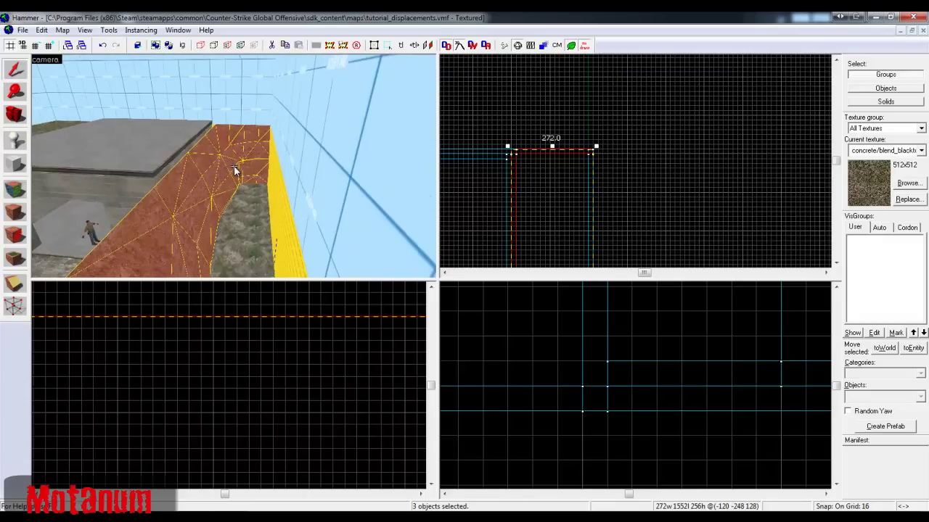
key(a)
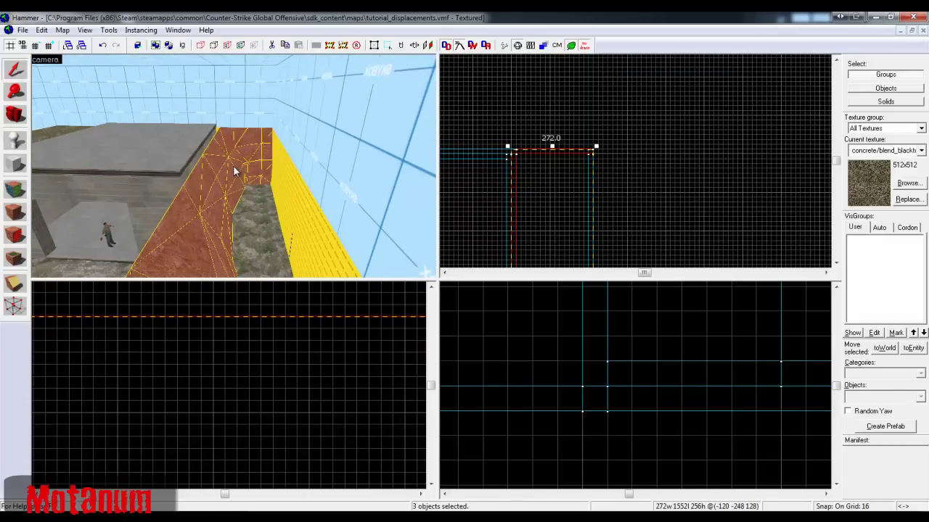
key(ctrl+l)
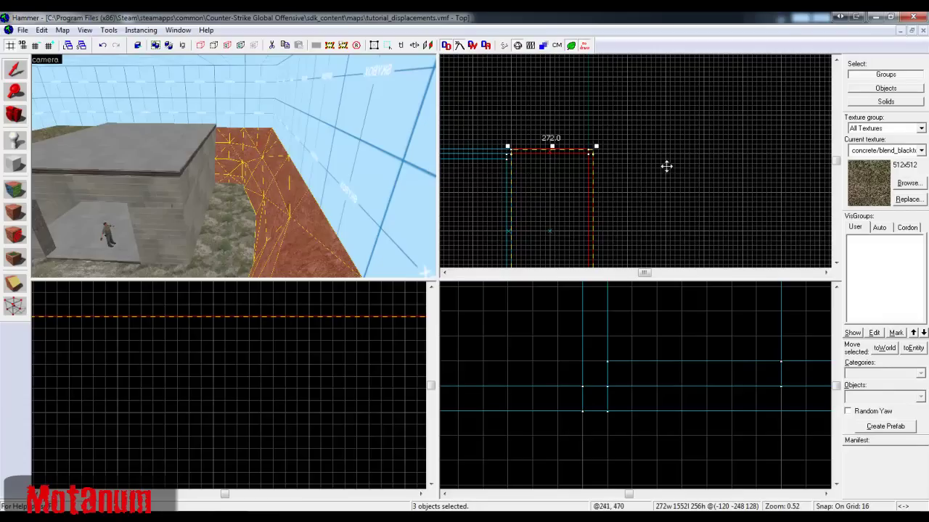
key(ctrl+i)
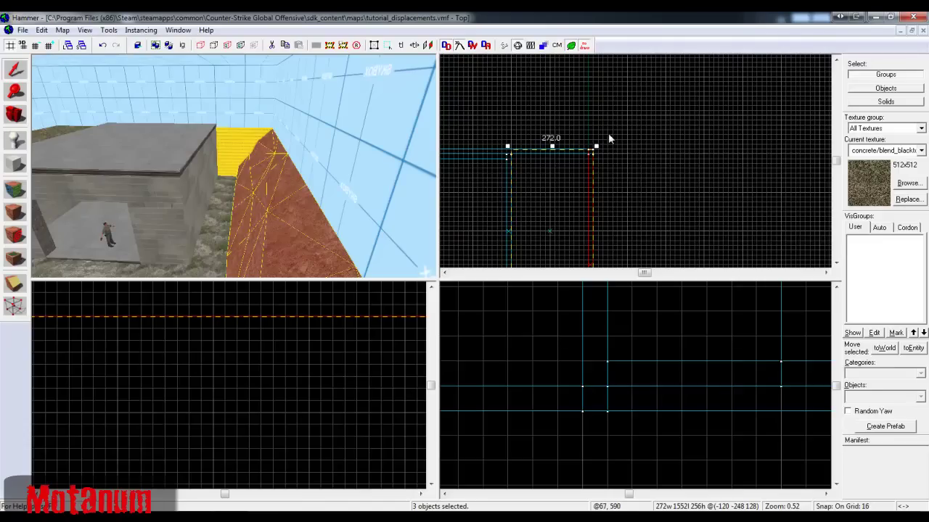
key(ctrl+i)
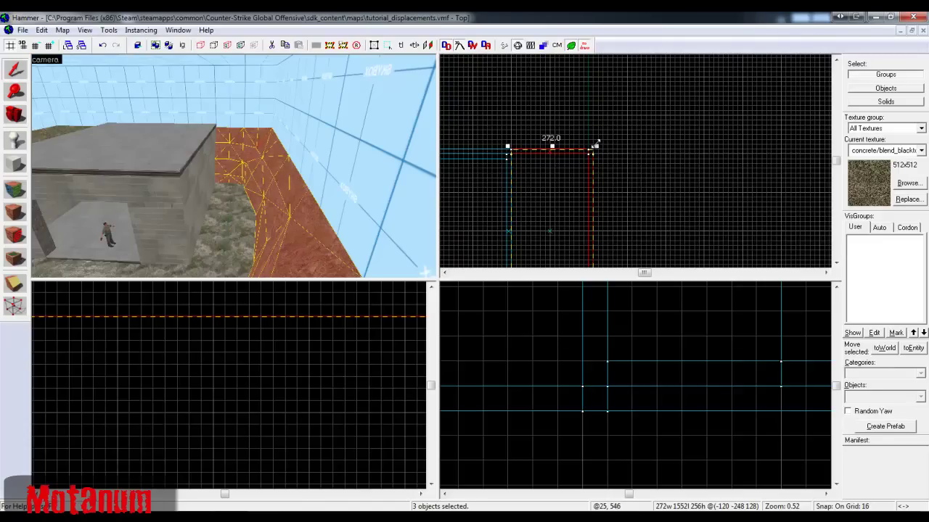
key(z)
key(w)
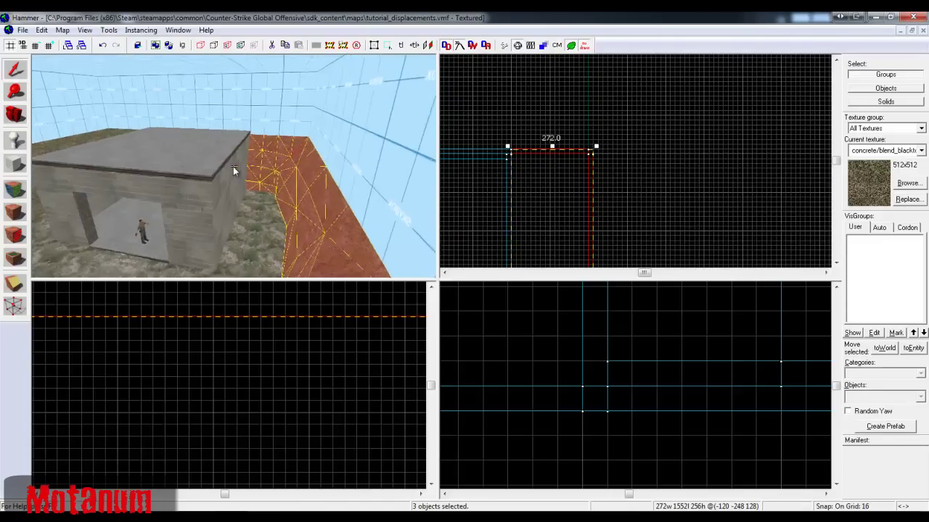
key(z)
key(Escape)
- Place a copy of the 768-unit side wall, rotated 90 degrees, along the map's open end at (-384, -1032, 128)
key(z)
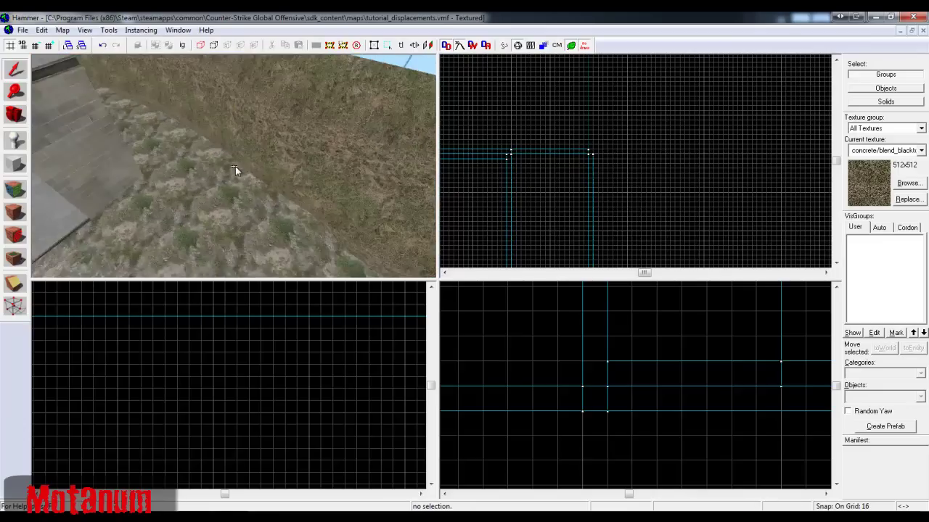
key(s)
key(w)
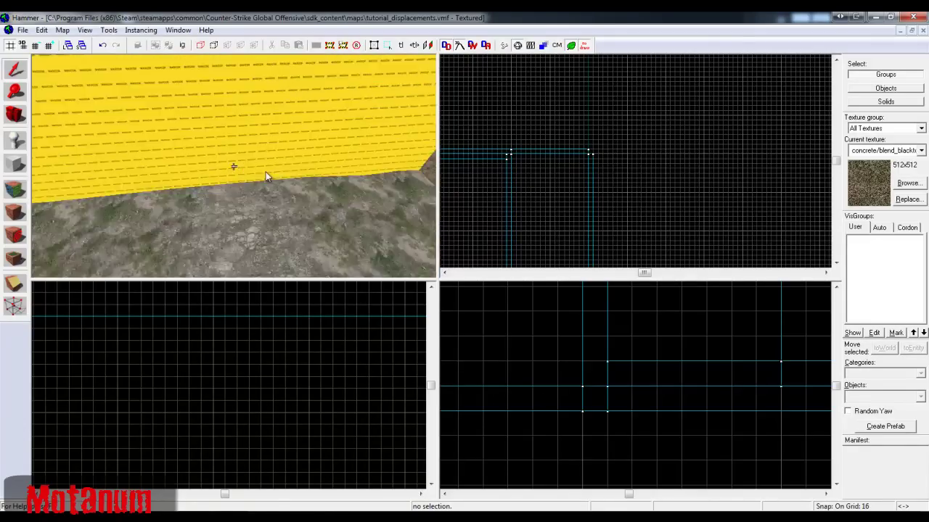
key(w)
key(z)
click(188, 169)
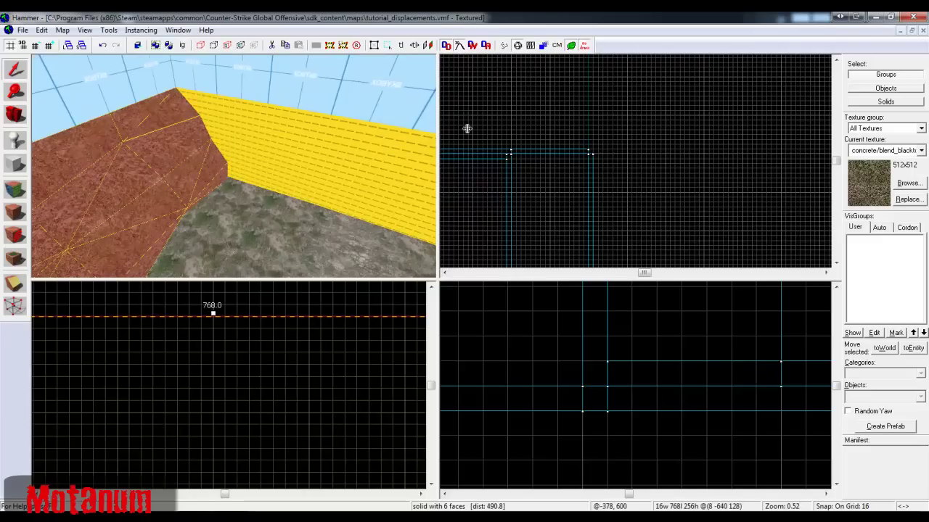
scroll(493, 125, down, 9)
scroll(526, 179, up, 3)
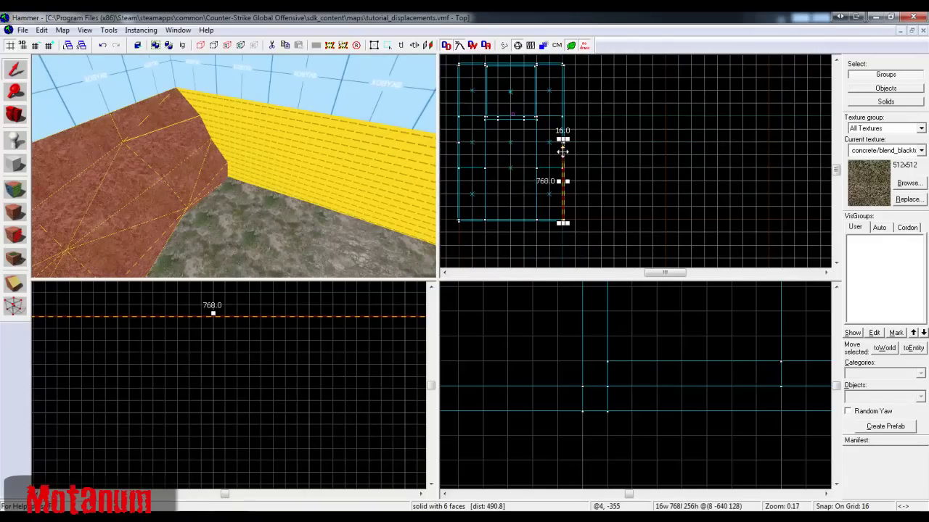
drag(562, 150, 552, 250)
scroll(556, 192, up, 3)
scroll(554, 235, up, 4)
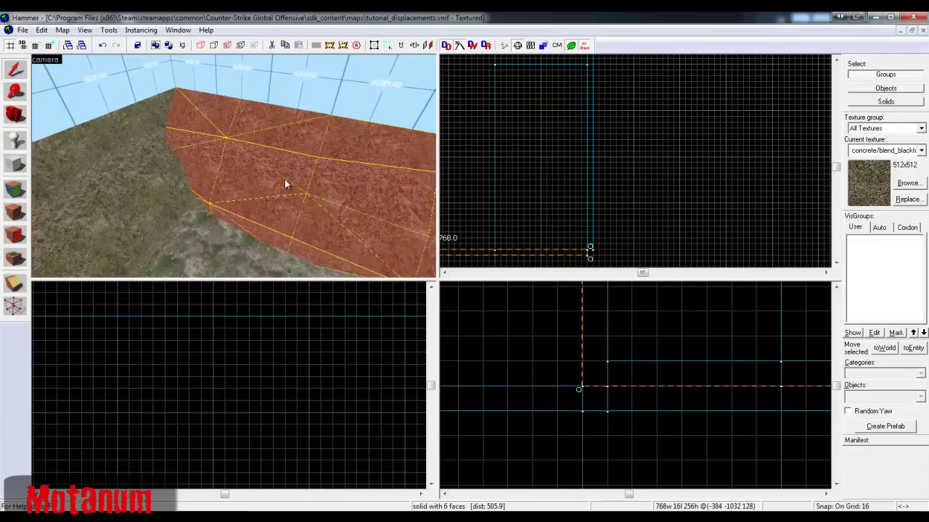
- Stretch the new end wall to a width of 1024 units so it reaches the opposite side wall
key(z)
key(z)
scroll(590, 176, down, 9)
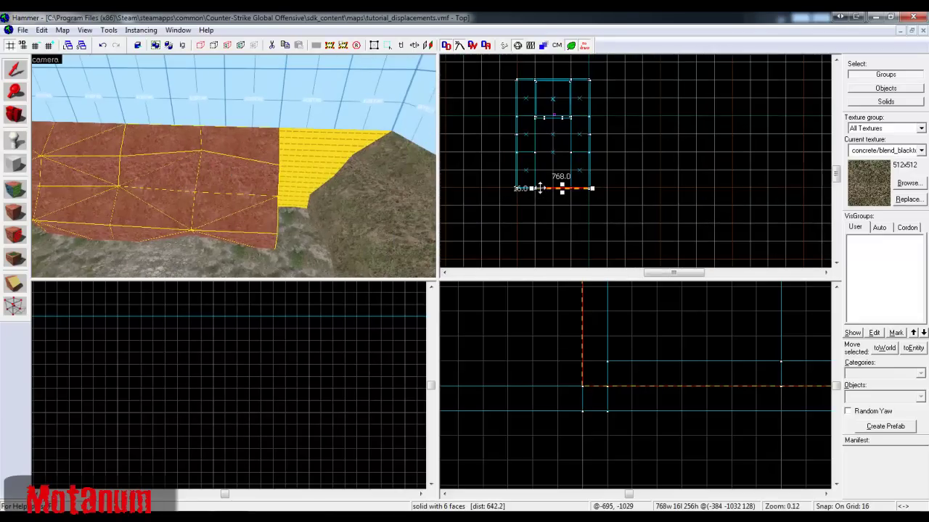
drag(533, 188, 519, 187)
scroll(518, 188, up, 8)
key(z)
key(z)
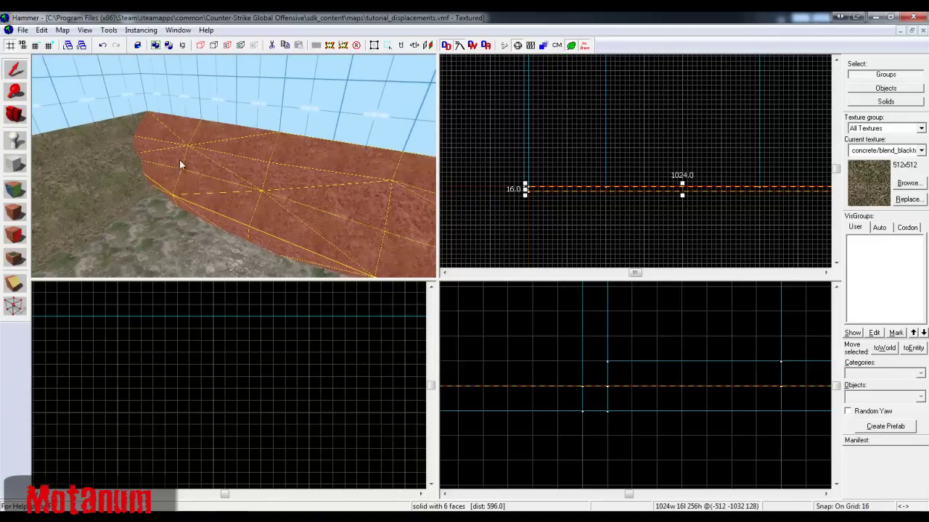
key(shift+a)
click(118, 155)
click(550, 160)
key(z)
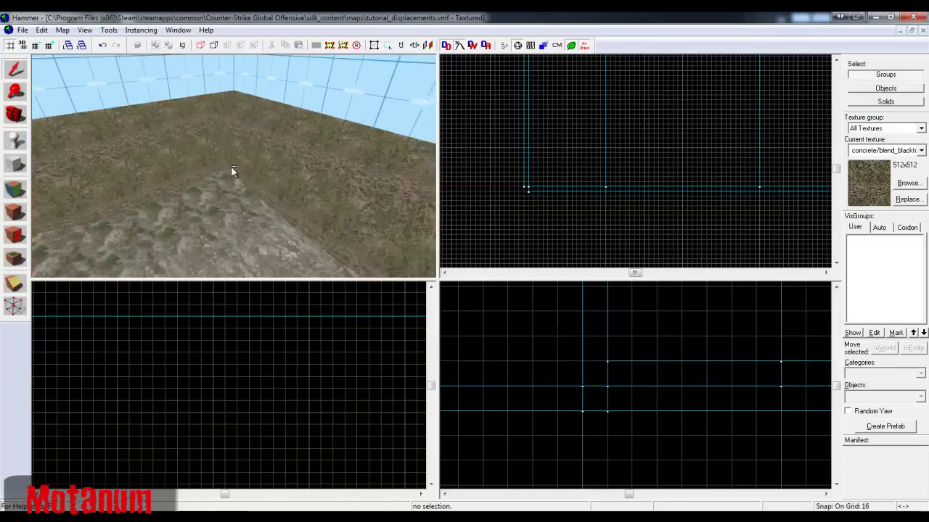
key(z)
- Select the new end wall and the adjoining side wall displacements, three faces in total, and subdivide them together
key(shift+a)
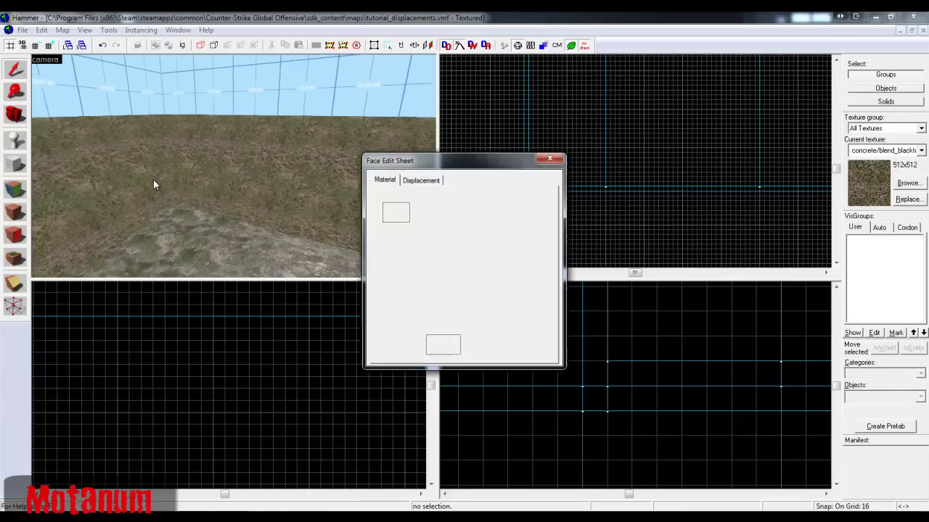
click(153, 180)
ctrl+click(223, 169)
key(z)
key(z)
ctrl+click(231, 167)
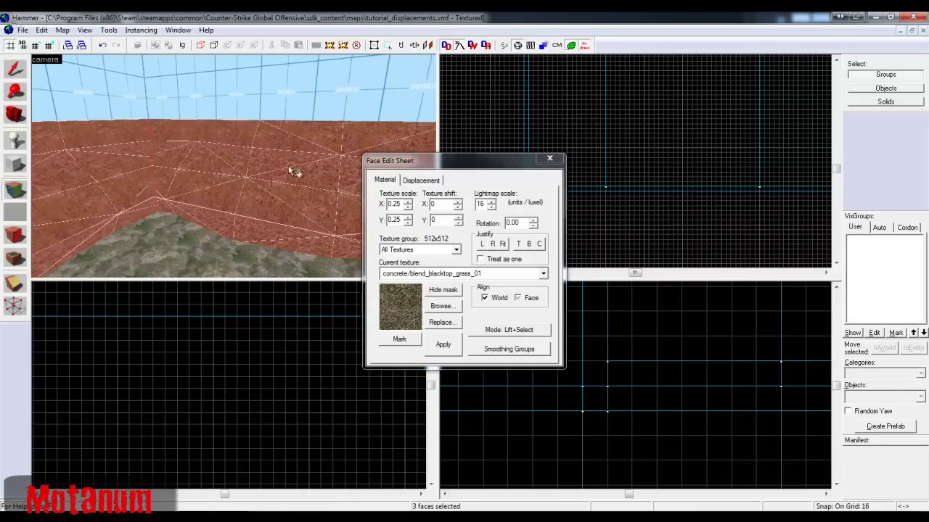
click(421, 180)
click(455, 248)
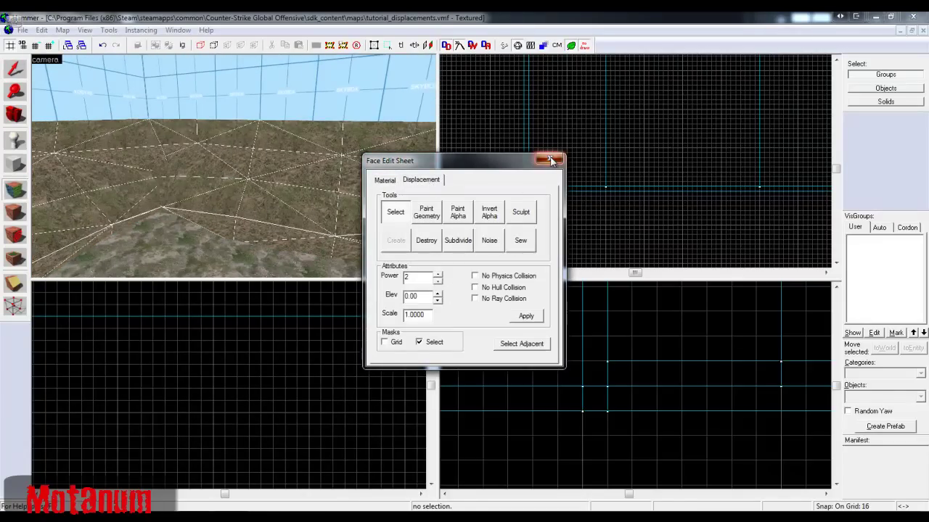
click(551, 161)
- Inspect the corners between the new end wall and the side walls for smooth joins
key(z)
key(w)
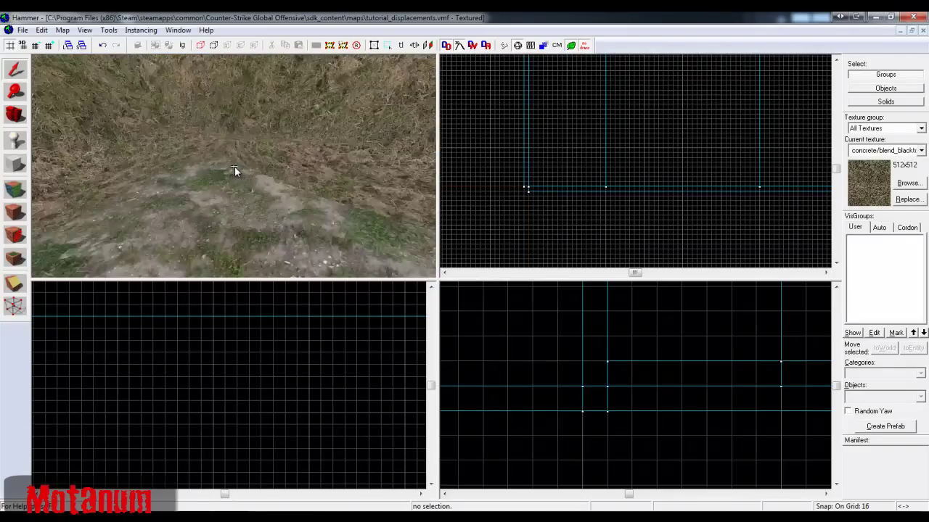
key(s)
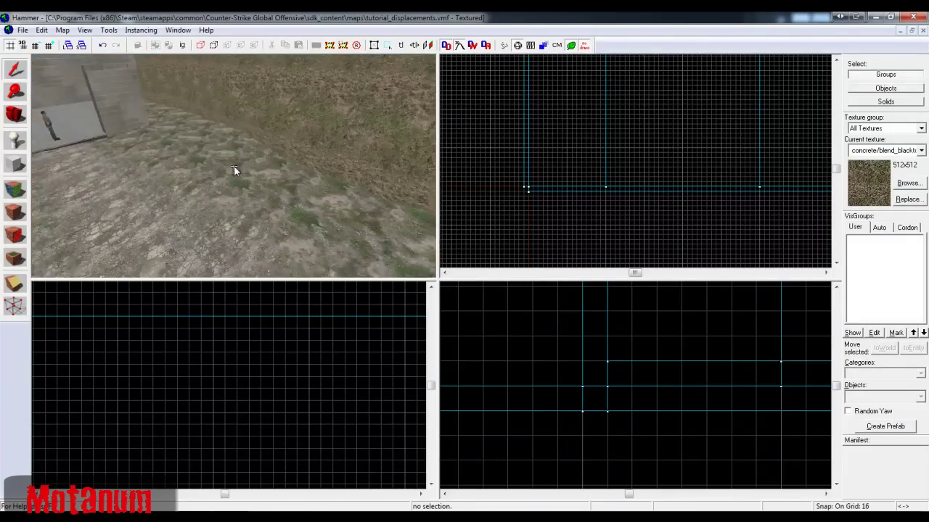
key(w)
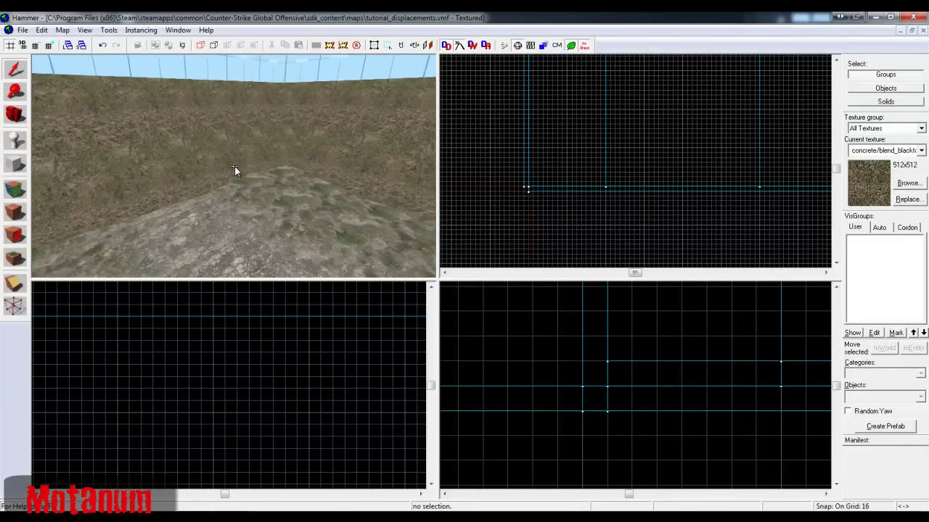
click(234, 170)
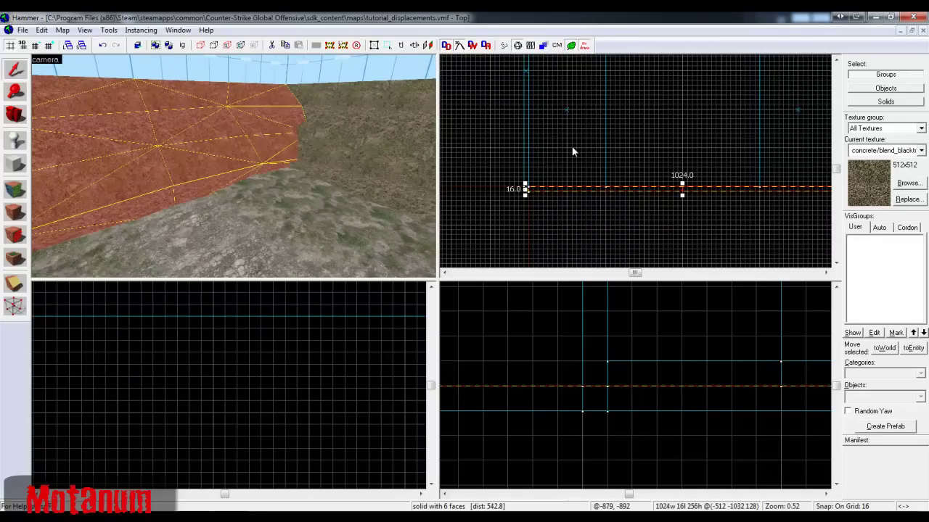
key(Escape)
key(z)
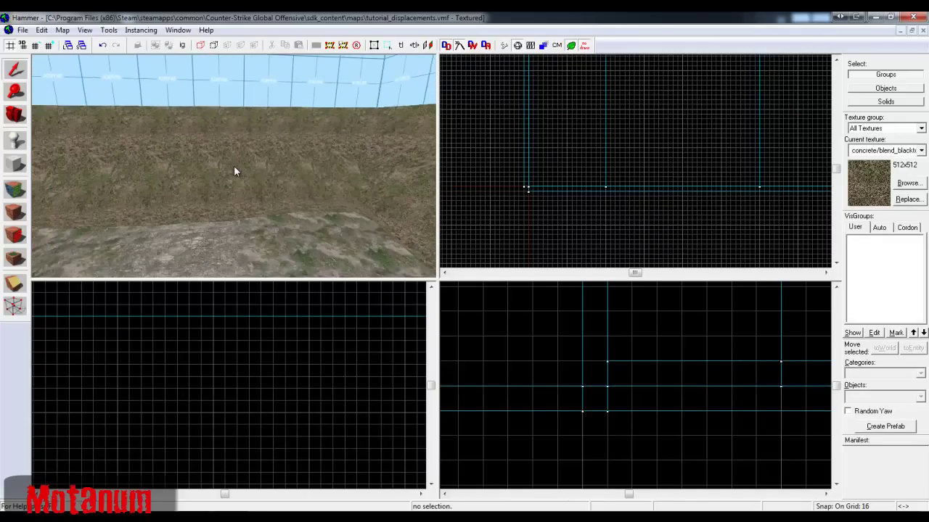
key(s)
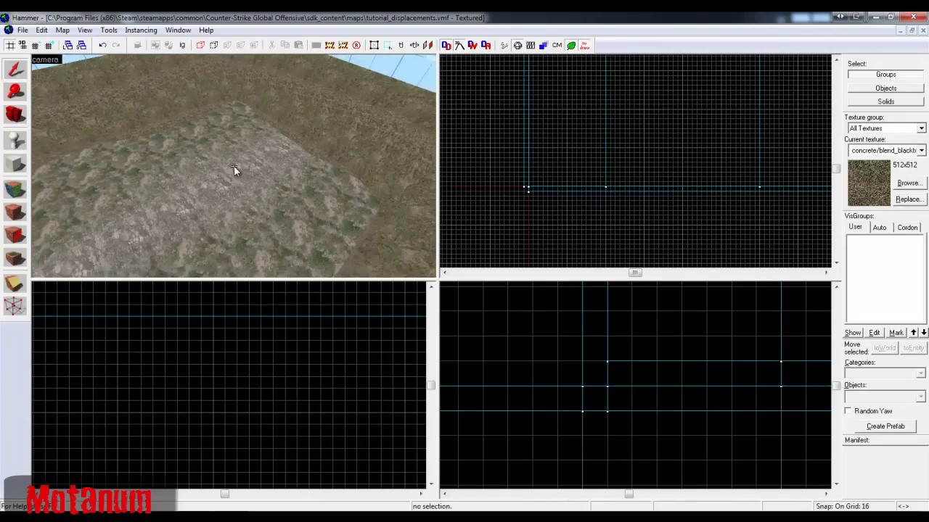
- Select the ground and adjoining wall displacements, six faces in total, and try to subdivide them together
key(z)
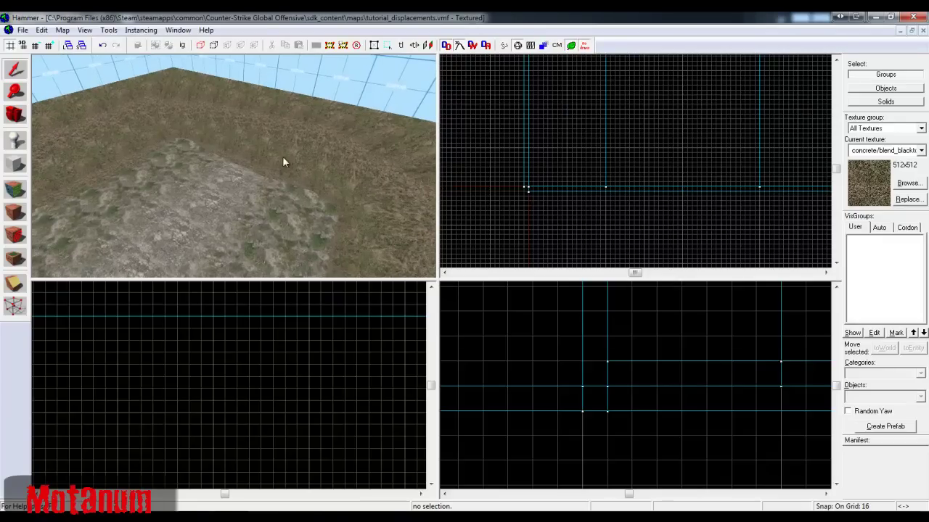
click(270, 157)
click(252, 186)
click(267, 159)
click(252, 191)
click(267, 159)
click(257, 196)
key(shift+a)
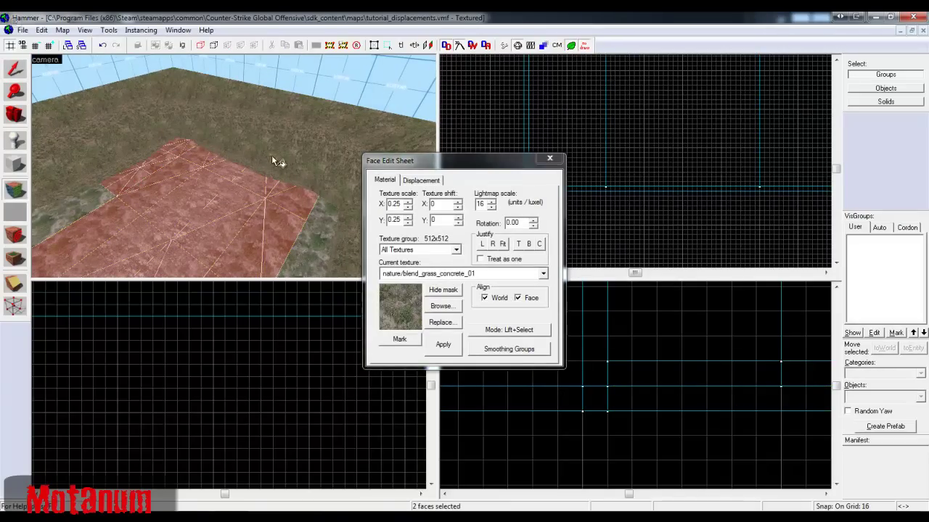
ctrl+click(273, 157)
ctrl+click(100, 199)
key(z)
key(z)
ctrl+click(247, 231)
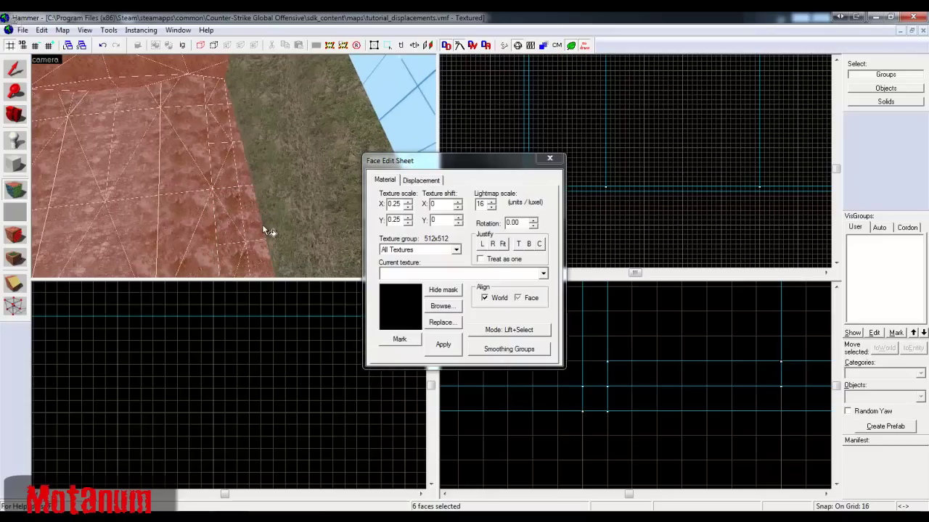
click(427, 183)
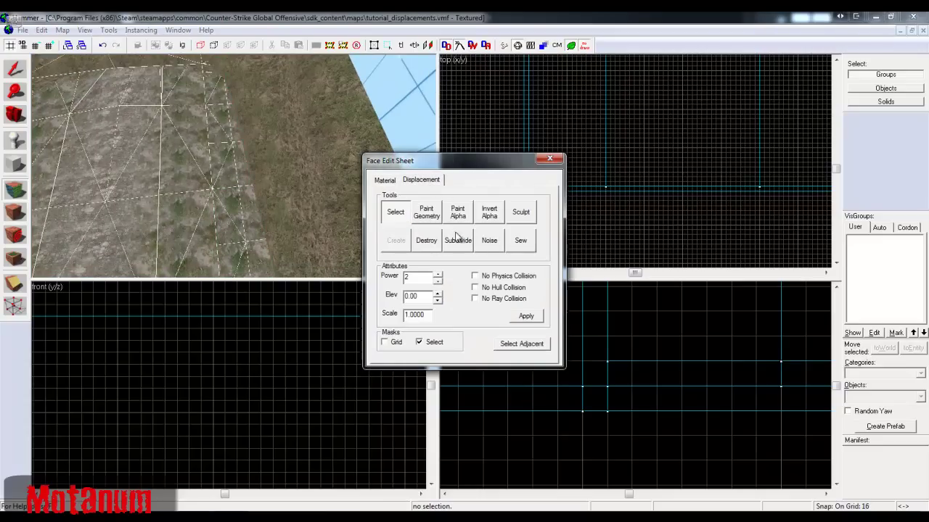
- Inspect the joins between the ground and the walls, undo the last subdivision and close the face editing
key(z)
key(w)
key(w)
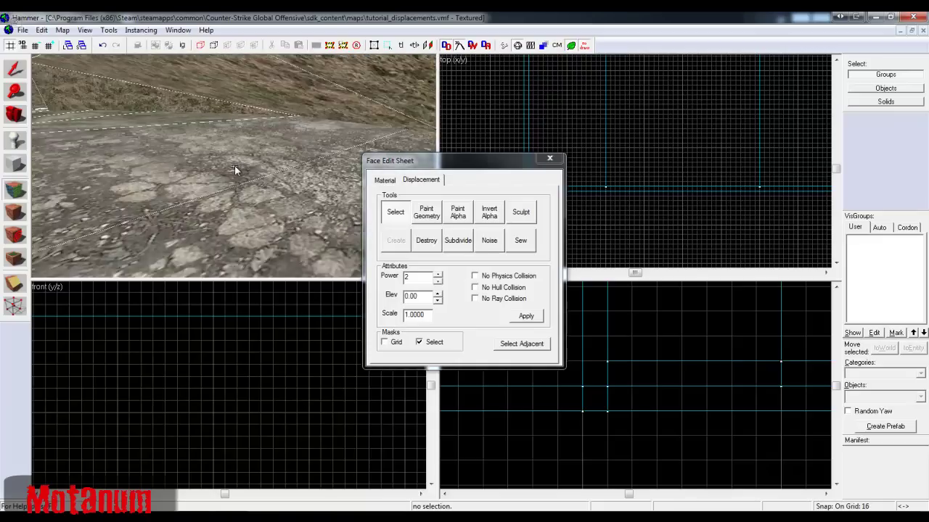
key(z)
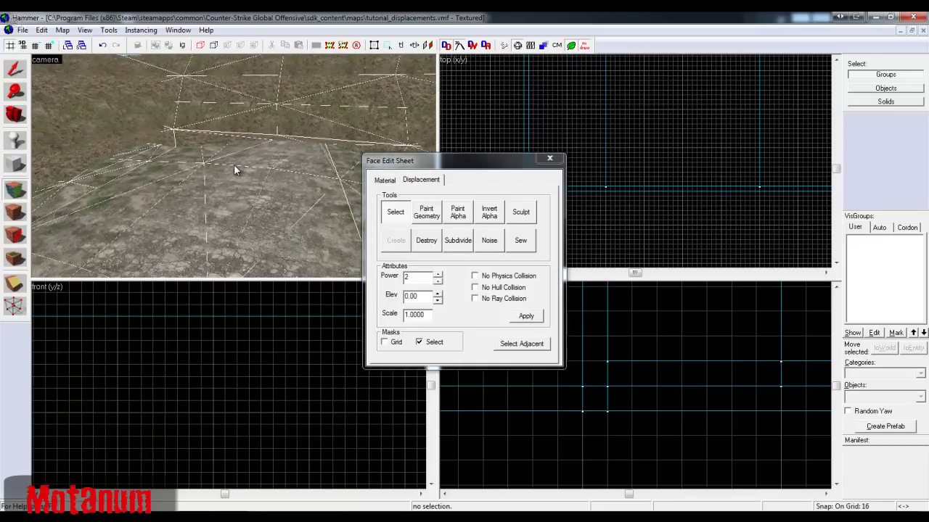
key(ctrl+z)
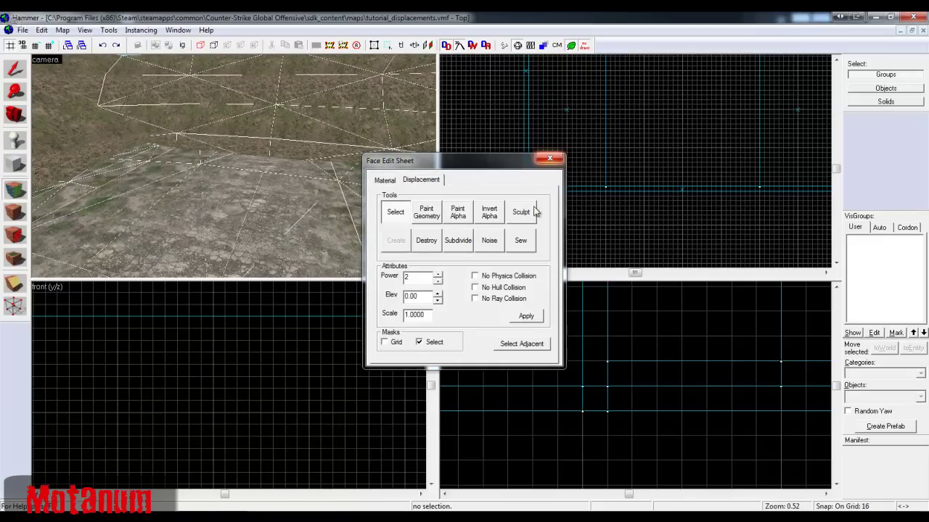
click(554, 159)
- Examine the displacement walls and their corners all around the concrete building
key(z)
key(s)
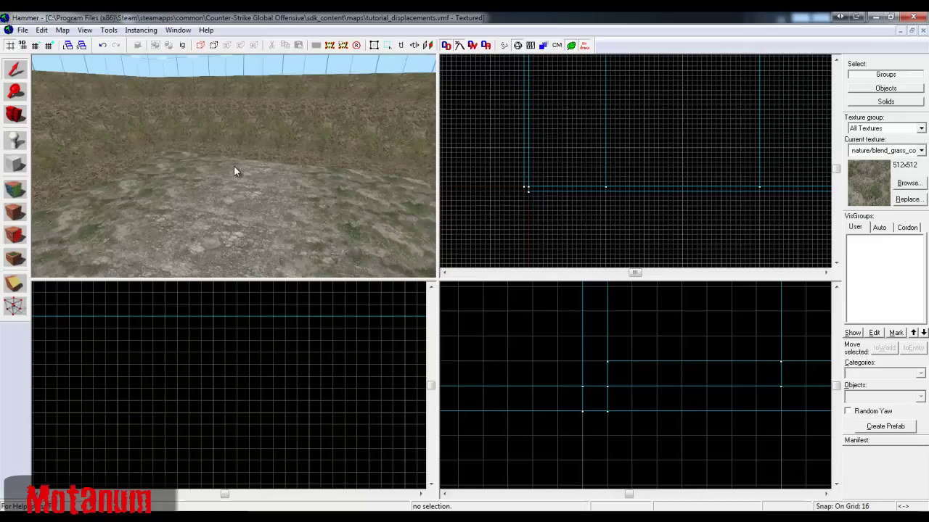
key(s)
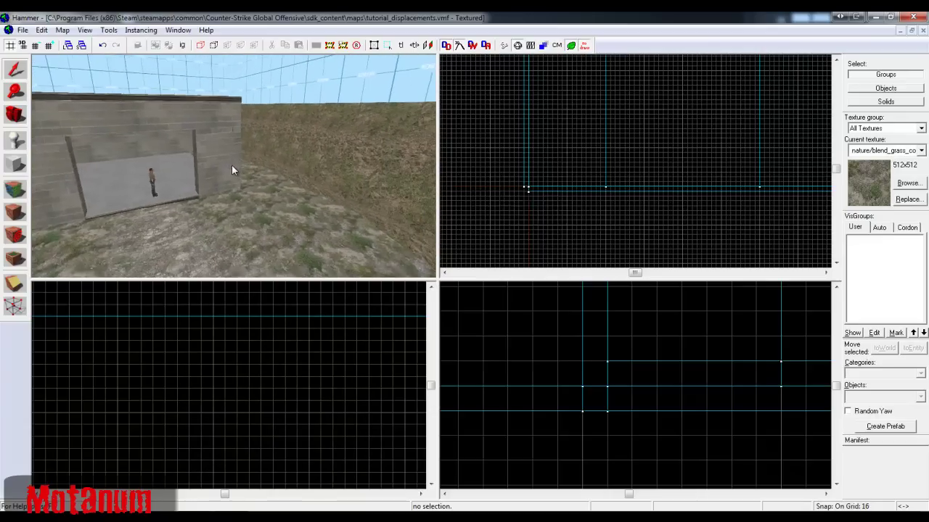
key(w)
key(d)
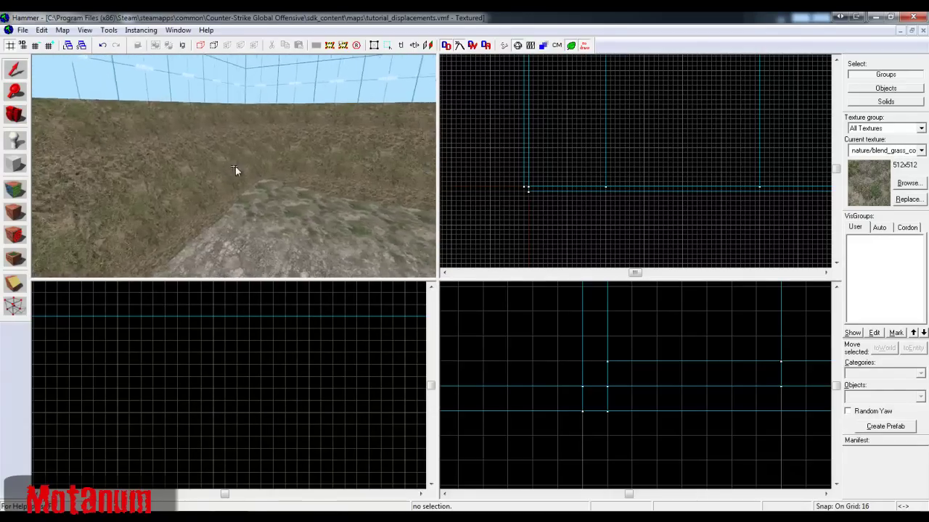
key(w)
key(s)
key(z)
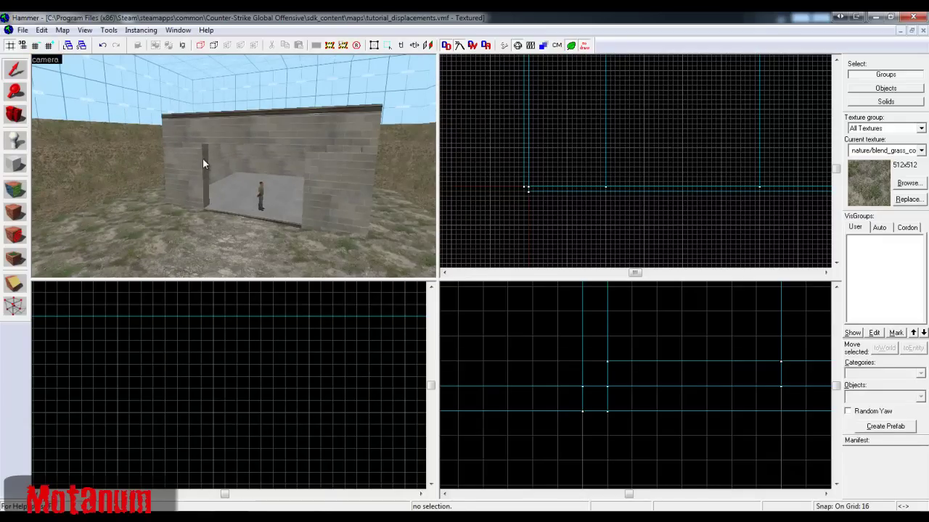
- Compare the building's front wall sections with the end wall displacement in the camera and top views
click(203, 159)
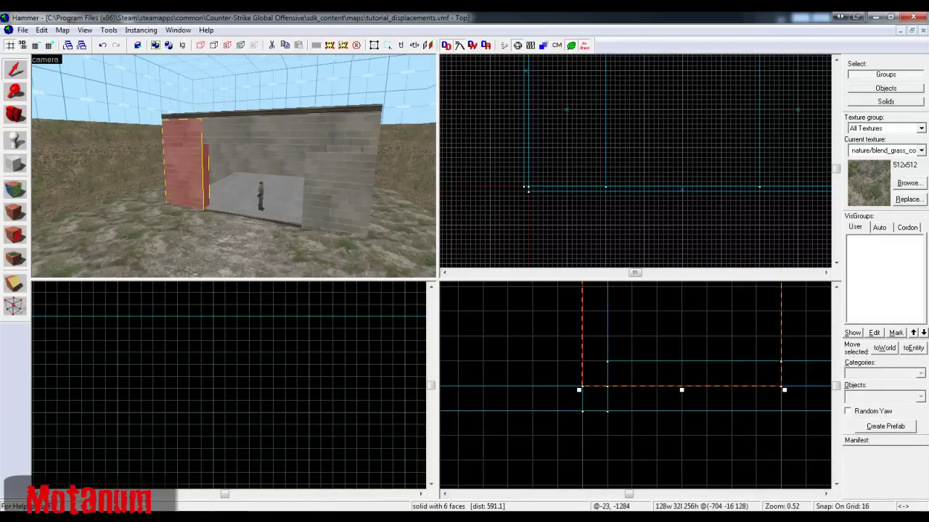
key(z)
key(z)
click(233, 168)
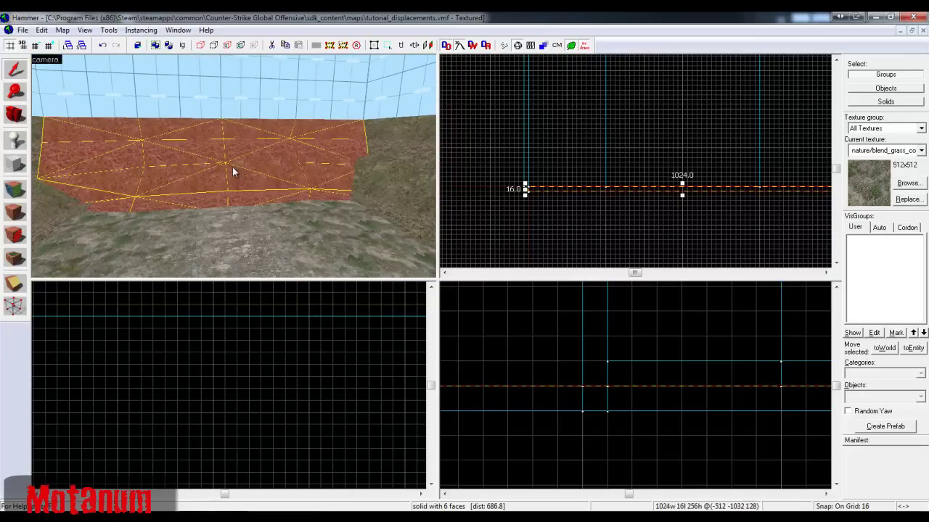
key(z)
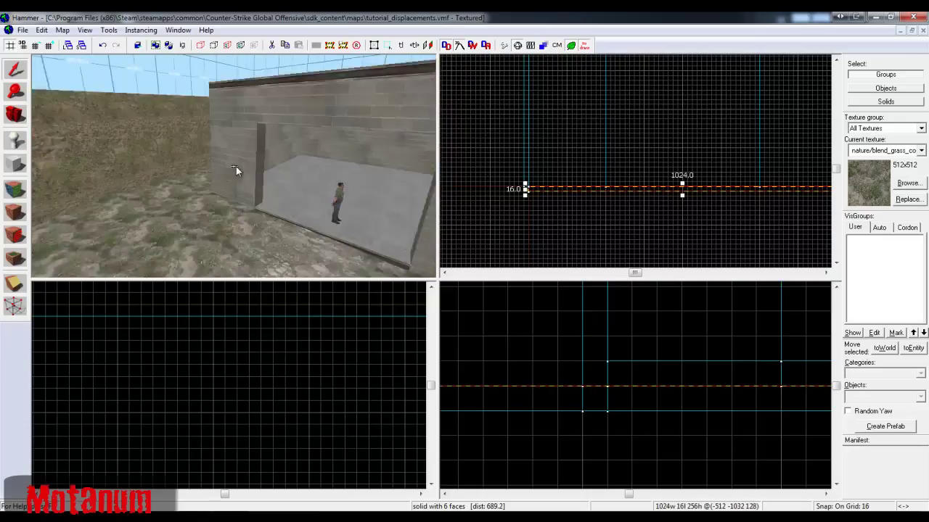
key(z)
click(195, 156)
scroll(620, 108, down, 5)
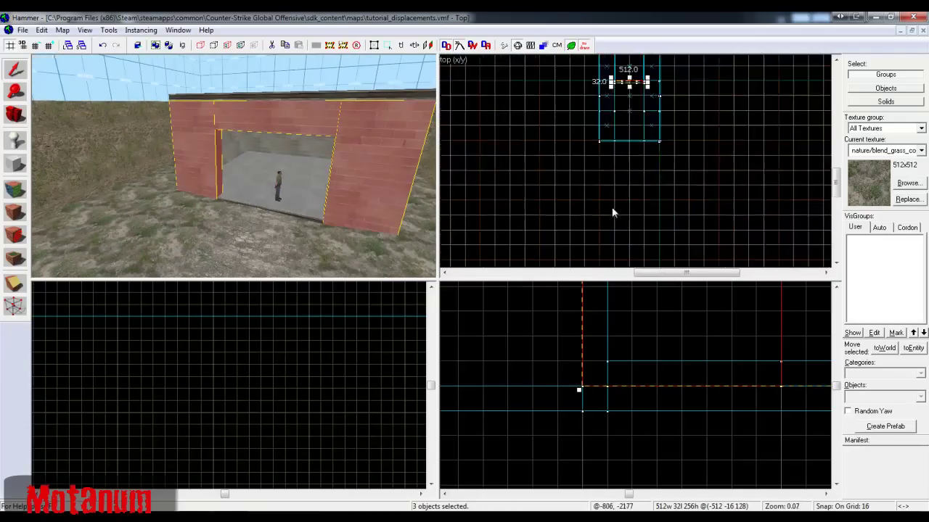
drag(612, 111, 608, 211)
scroll(614, 206, up, 5)
drag(607, 213, 629, 199)
click(636, 175)
- Examine from above how the end wall and side wall compare with the building's height
key(z)
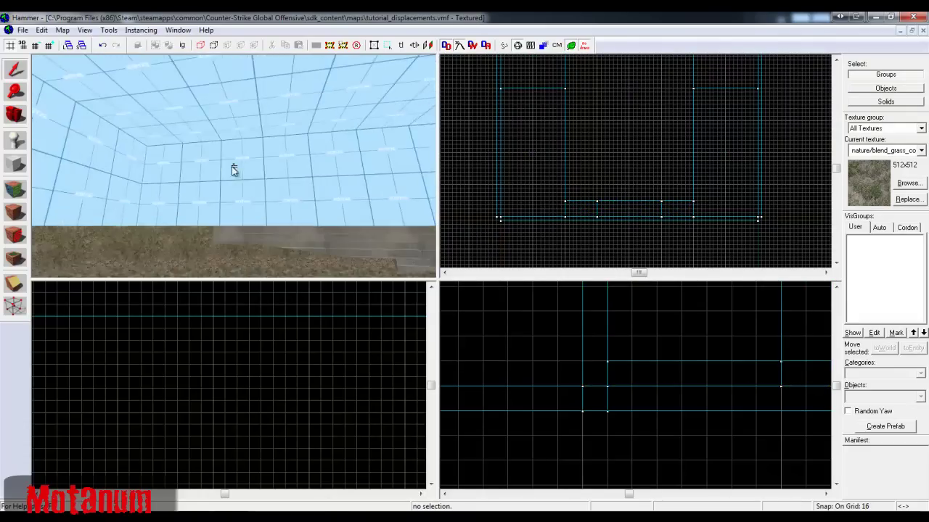
key(s)
key(z)
key(z)
key(s)
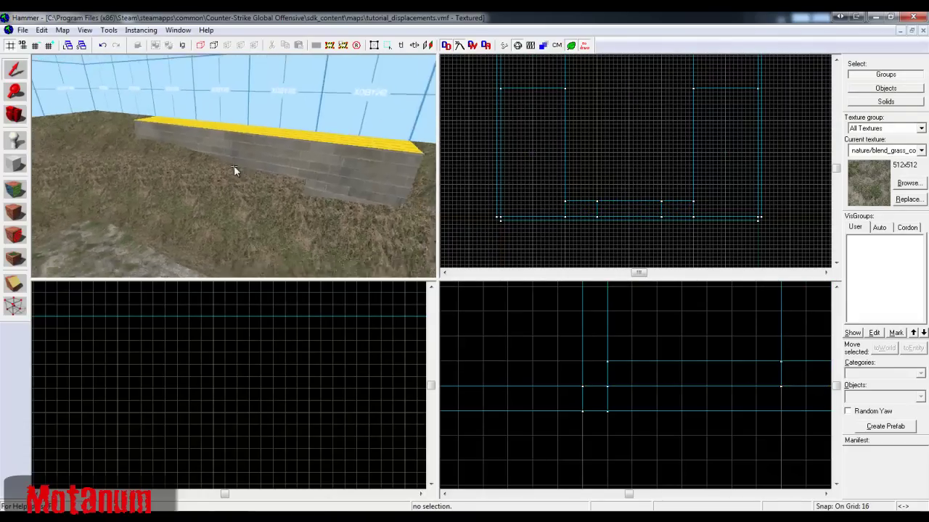
key(z)
click(225, 180)
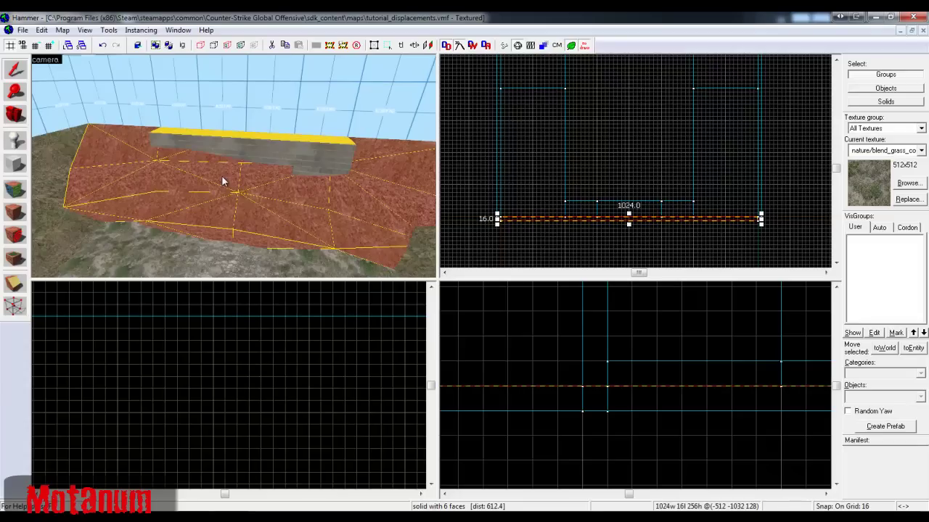
click(524, 173)
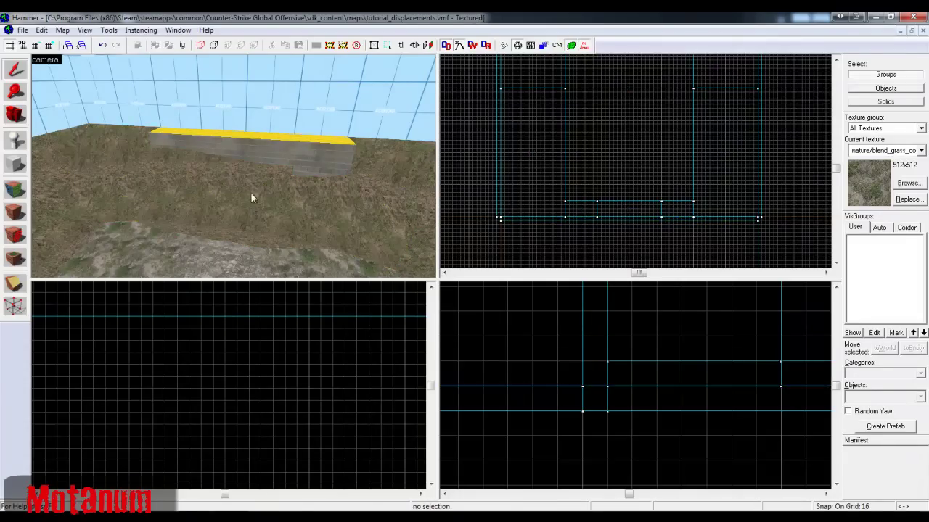
key(z)
key(z)
click(233, 166)
key(z)
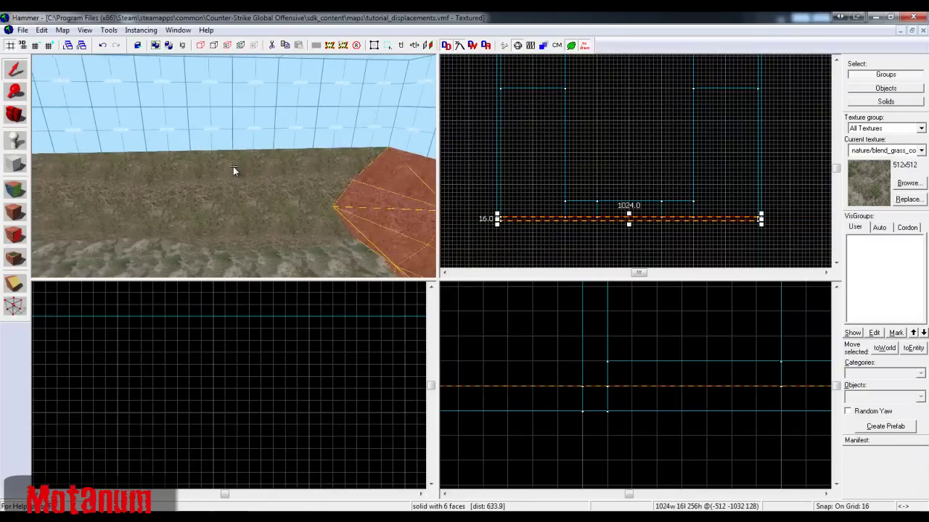
click(233, 166)
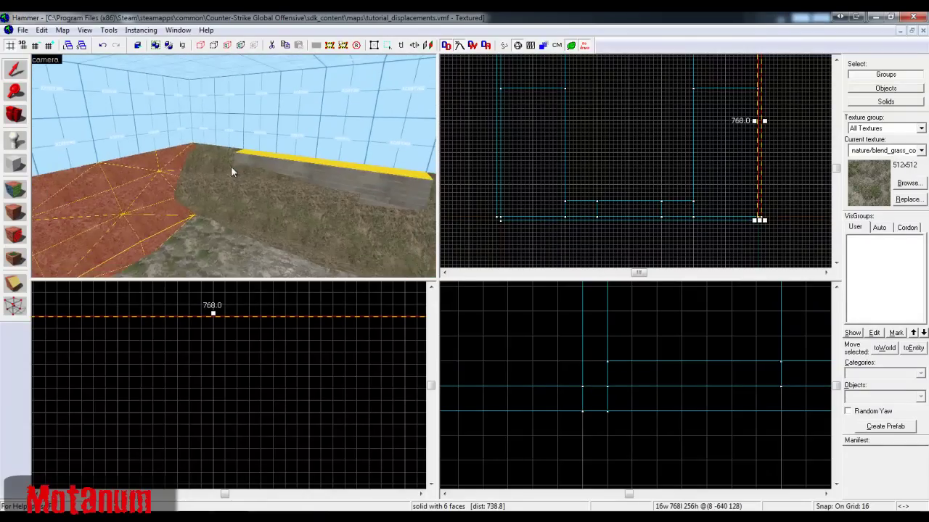
- Raise the 1024-unit end wall to a height of 512 units
click(232, 166)
key(z)
scroll(211, 329, down, 9)
scroll(172, 363, up, 3)
scroll(171, 329, down, 4)
scroll(172, 319, up, 5)
drag(167, 366, 175, 302)
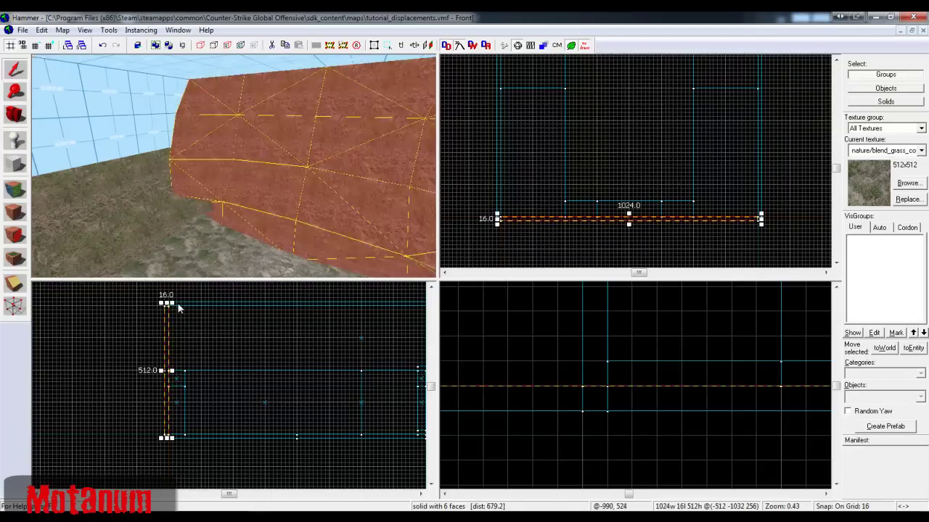
key(Escape)
- Clip the raised end wall vertically at x = -768, in line with the building's edge, keeping both pieces
key(z)
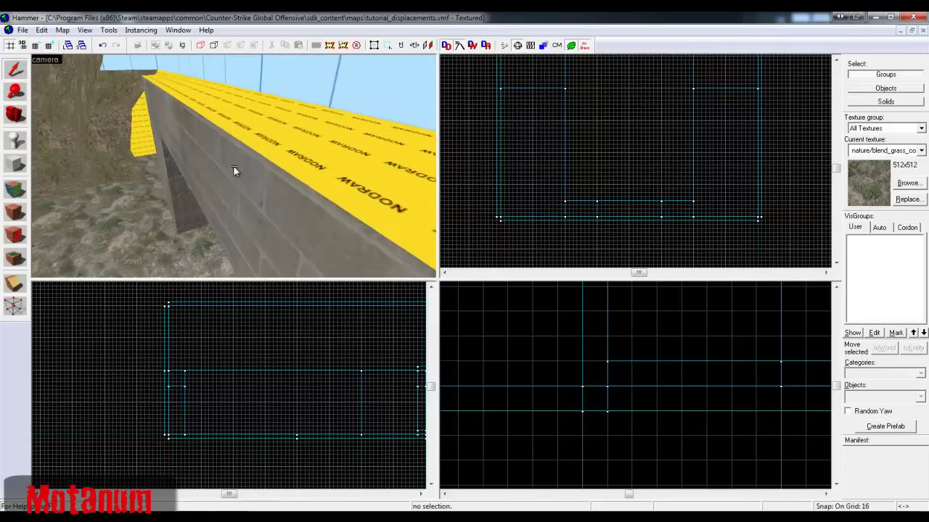
key(w)
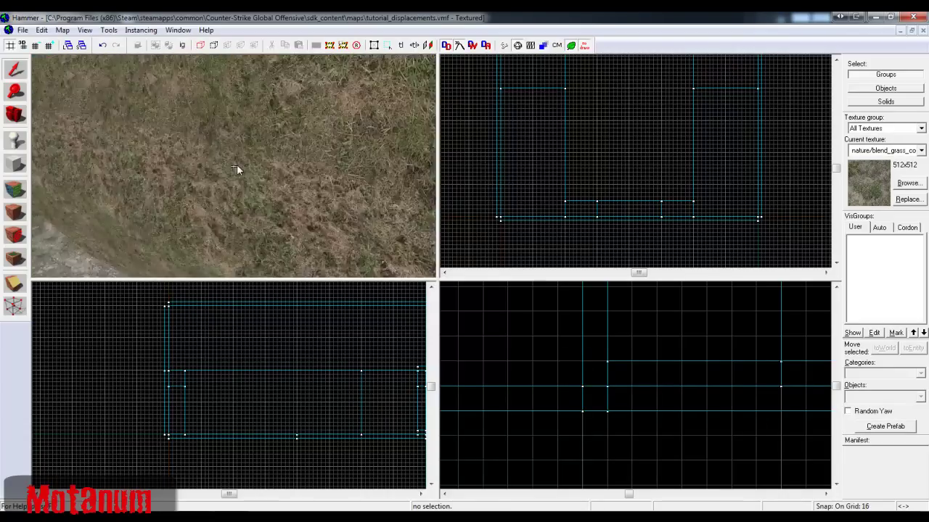
click(233, 167)
key(s)
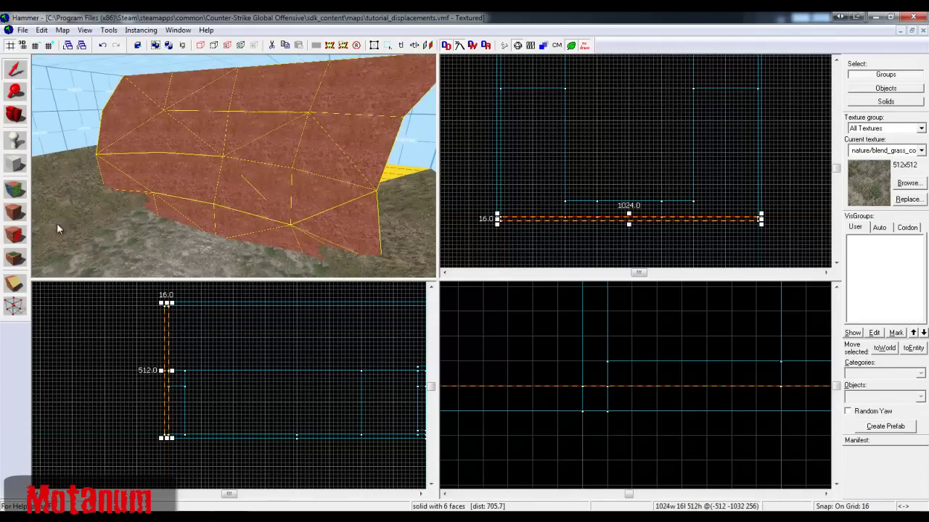
click(13, 287)
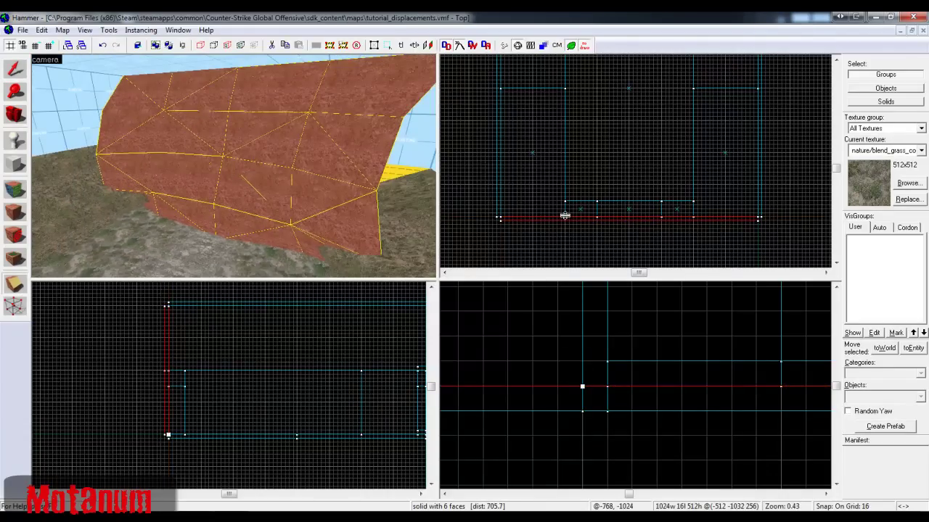
drag(565, 215, 565, 221)
click(13, 287)
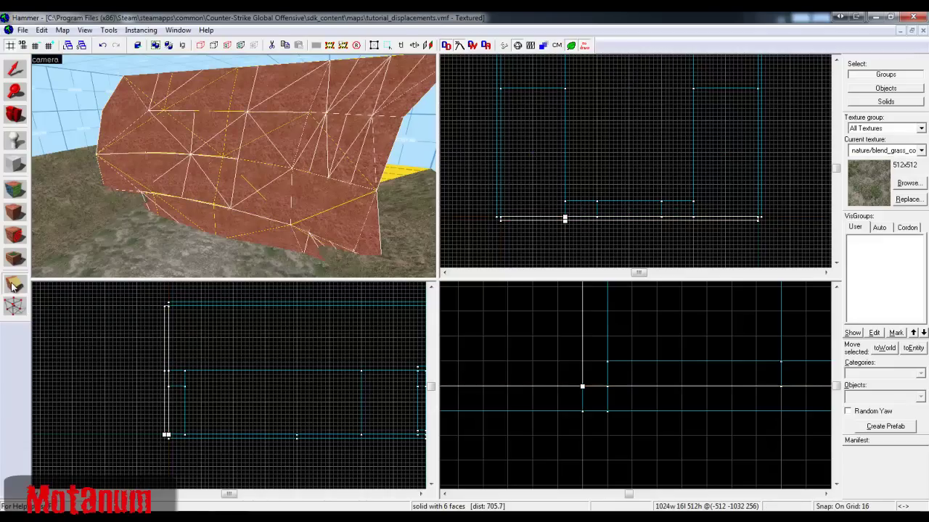
key(Return)
- Clip the end wall again at x = -256, keeping both pieces so the middle section is 512 units wide
scroll(669, 218, up, 4)
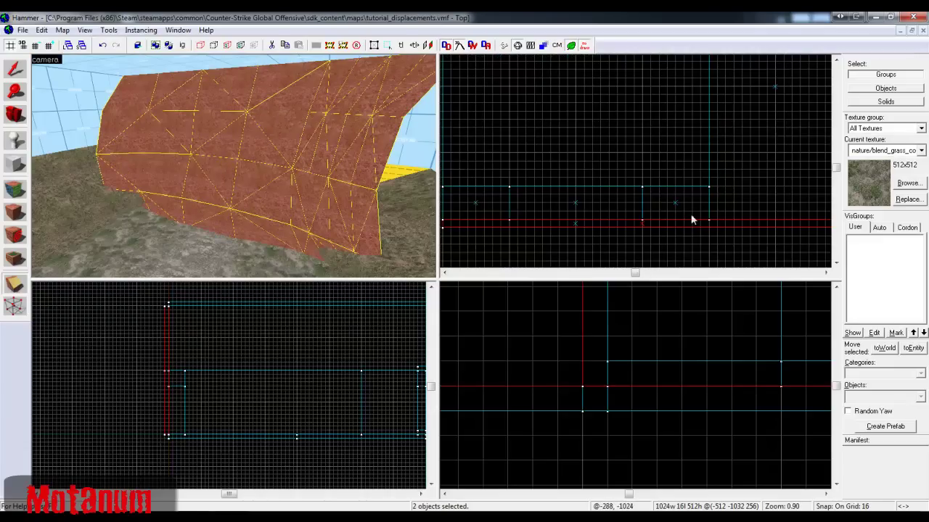
drag(708, 220, 709, 227)
key(Return)
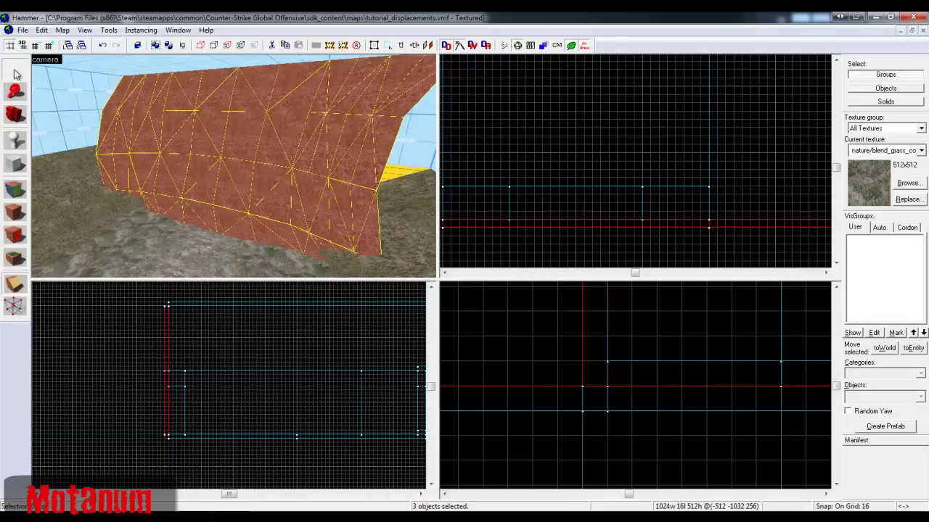
click(15, 70)
- Check the middle section of the end wall and select all three sections together
click(227, 131)
key(z)
key(s)
key(z)
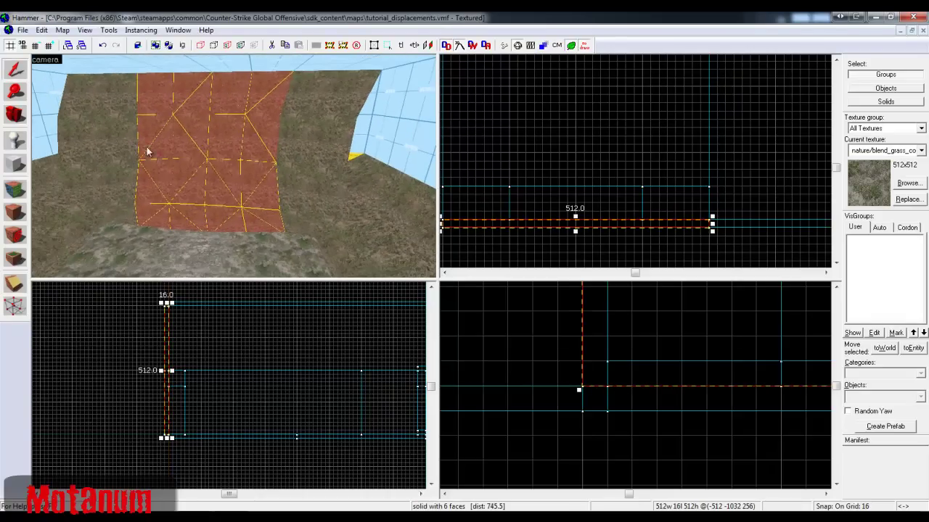
click(122, 142)
ctrl+click(190, 148)
ctrl+click(304, 148)
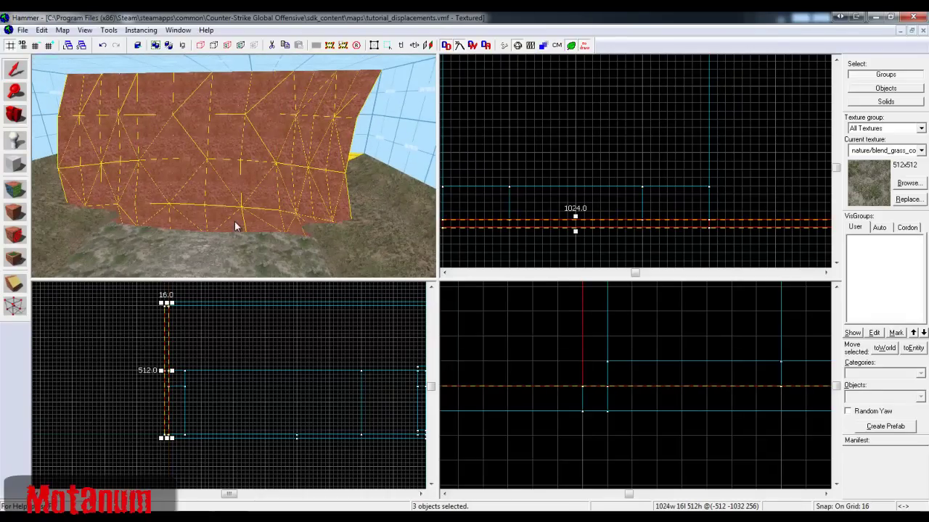
- Examine the vertices of the three end wall sections in vertex editing and return to object selection
click(20, 306)
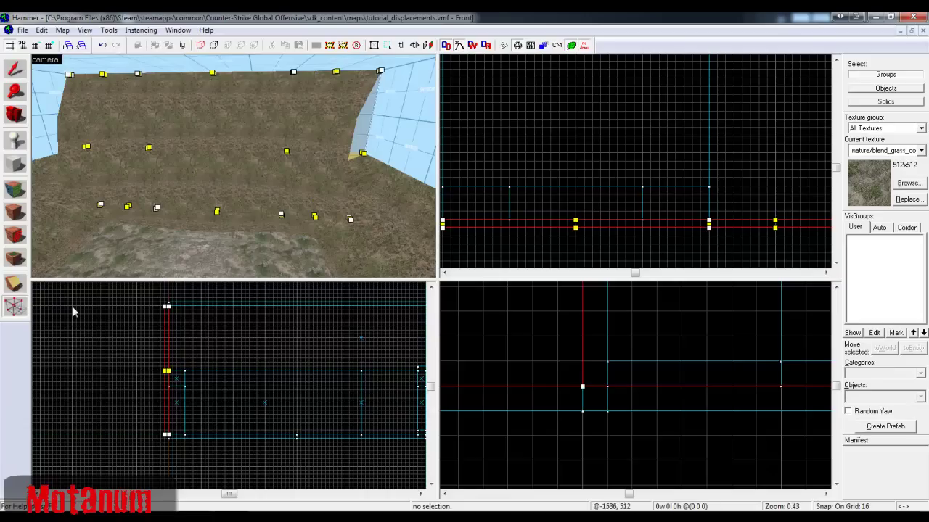
scroll(549, 463, down, 12)
scroll(599, 411, up, 1)
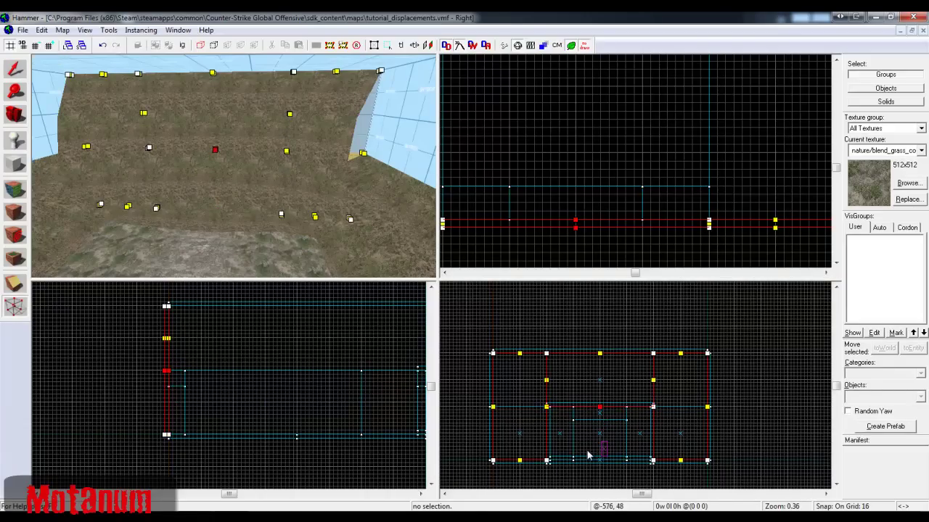
scroll(590, 409, up, 4)
scroll(610, 449, down, 4)
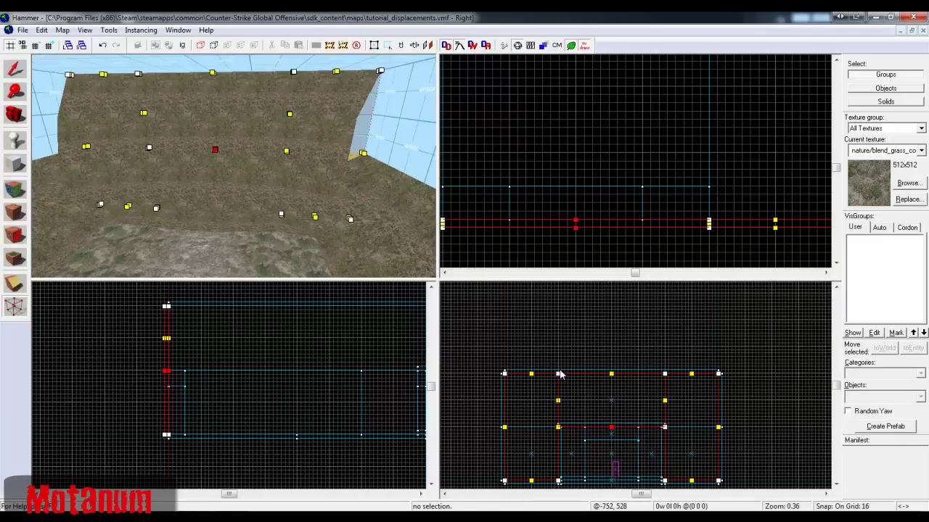
click(13, 68)
key(z)
key(w)
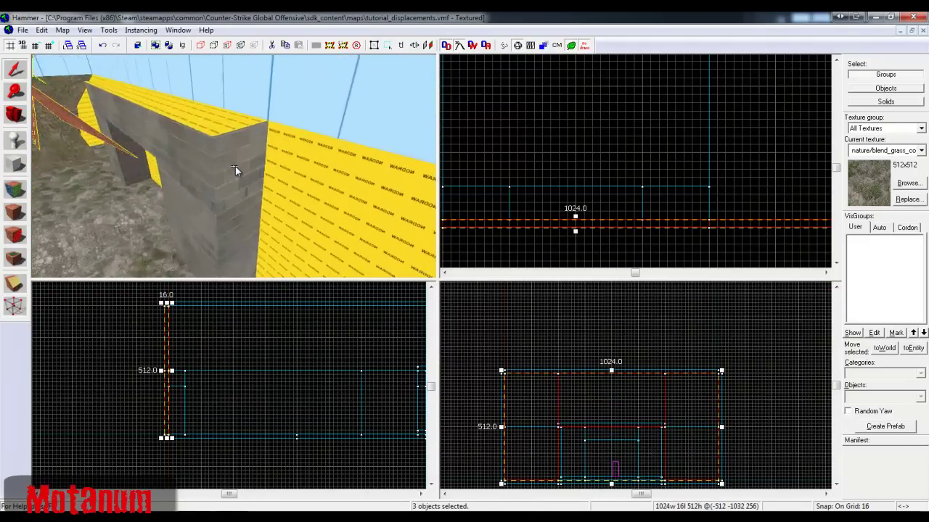
key(s)
scroll(233, 170, up, 6)
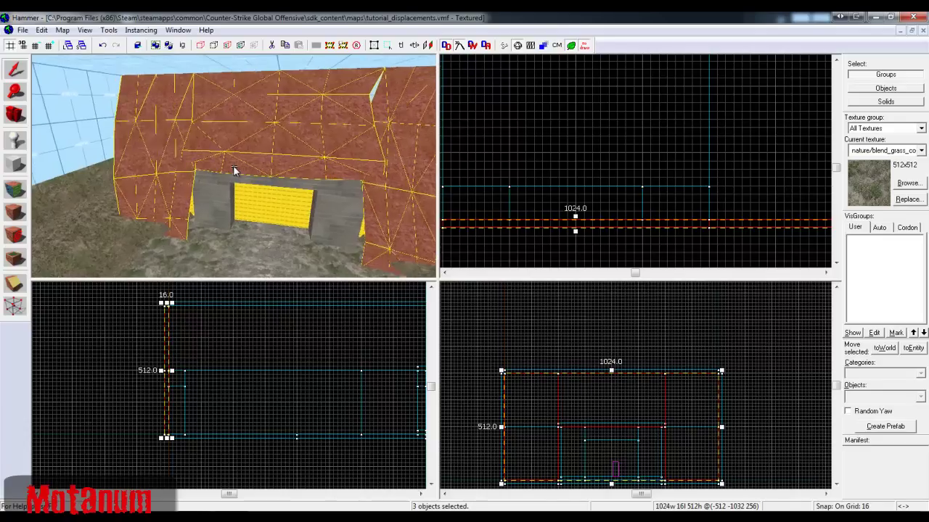
key(s)
key(z)
key(shift+a)
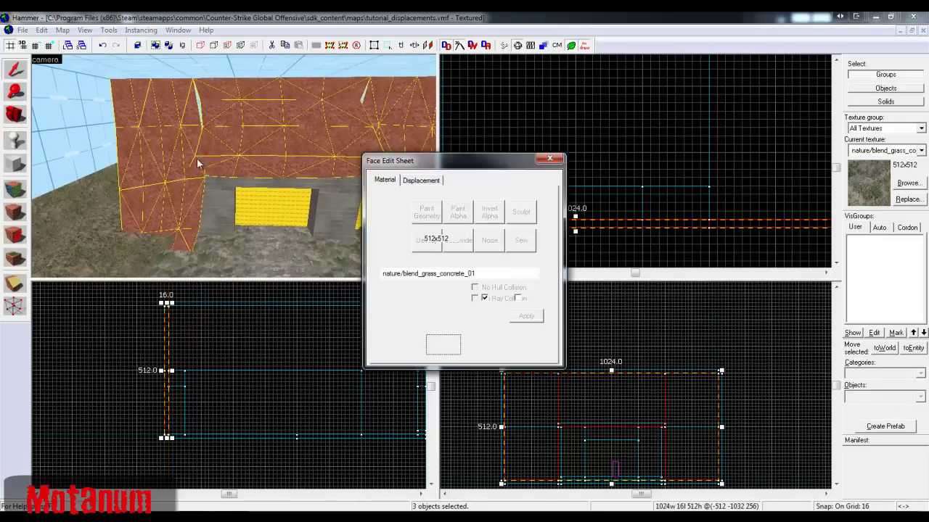
click(179, 133)
ctrl+click(290, 130)
click(412, 178)
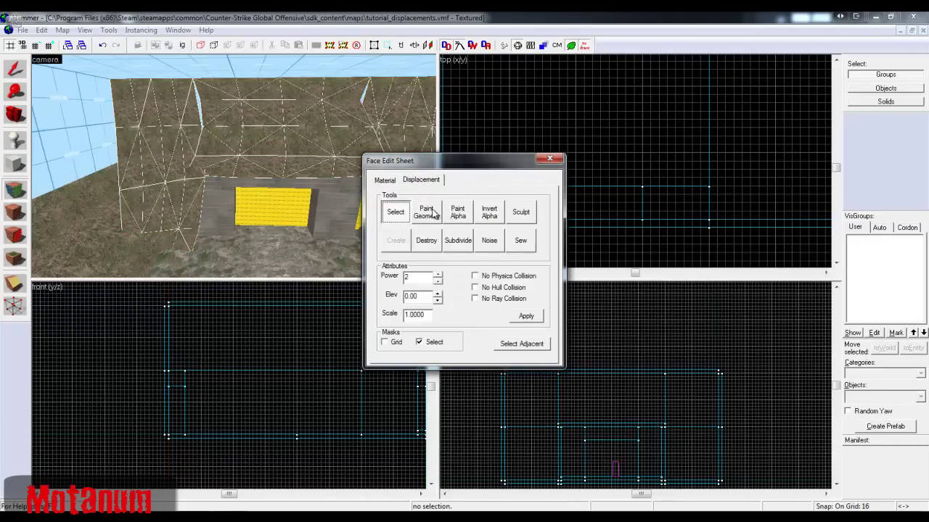
click(549, 159)
- Include the third end wall section in vertex editing and move the top seam vertices at x = -768 onto the nearest outer top corner
click(369, 146)
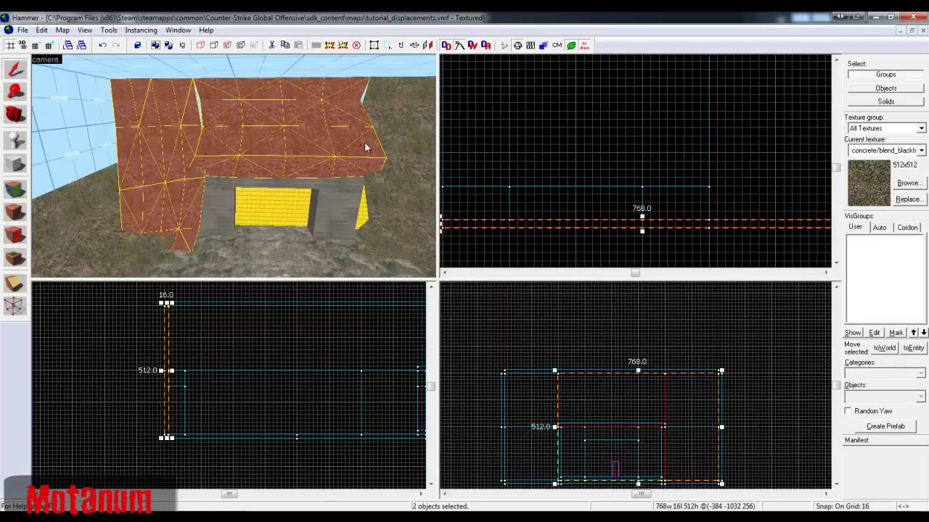
click(13, 307)
key(z)
key(w)
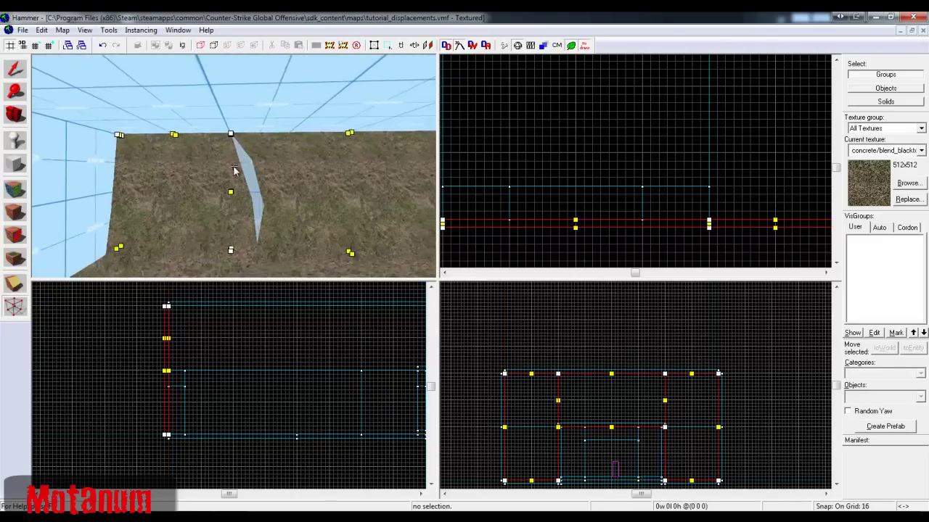
key(s)
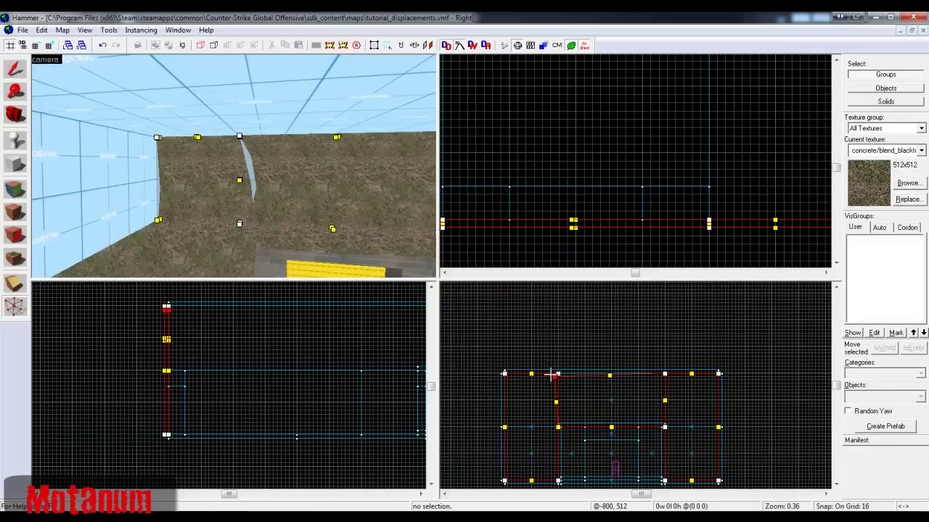
drag(530, 383, 510, 373)
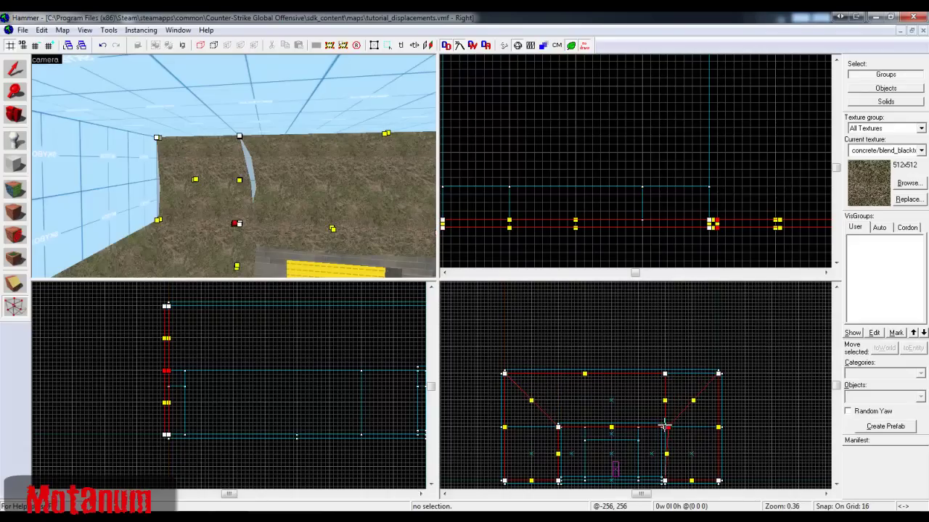
- Move the top seam vertices at x = -256 onto the other outer top corner and return to object selection
drag(665, 373, 700, 375)
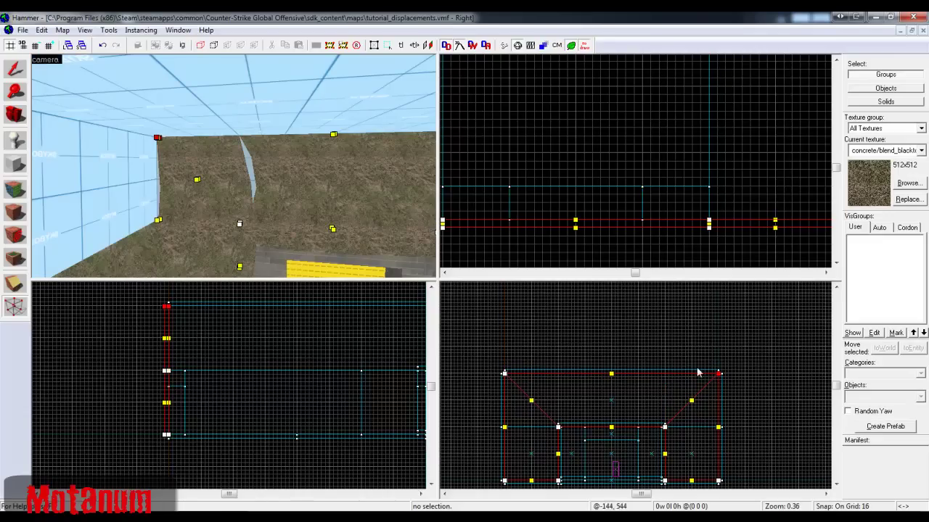
click(15, 69)
key(z)
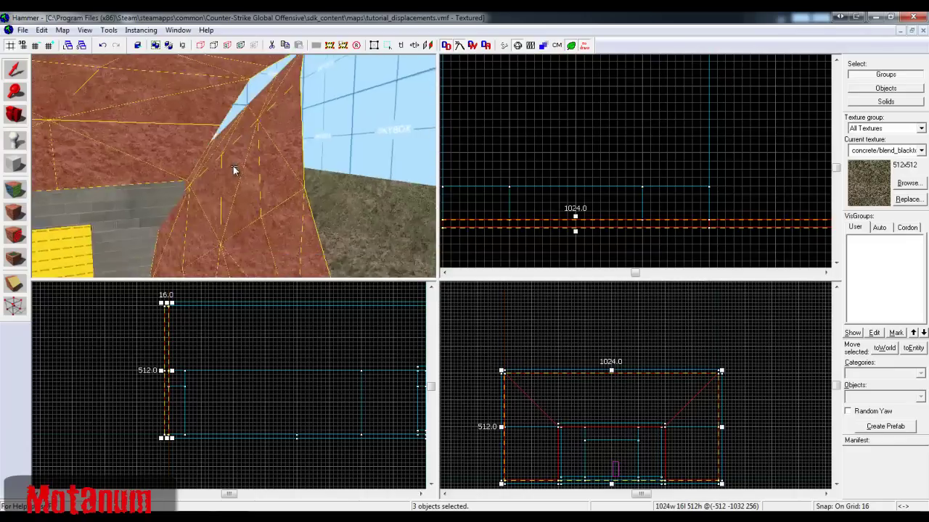
key(s)
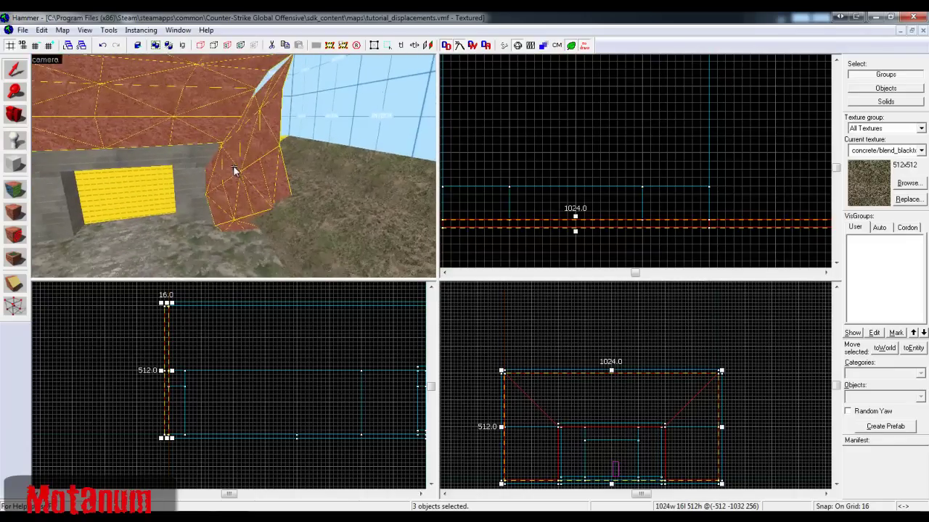
- Select the displacement faces of all three end wall sections for face editing and sew them together
key(s)
key(a)
key(z)
key(shift+a)
click(239, 136)
ctrl+click(147, 166)
key(z)
key(z)
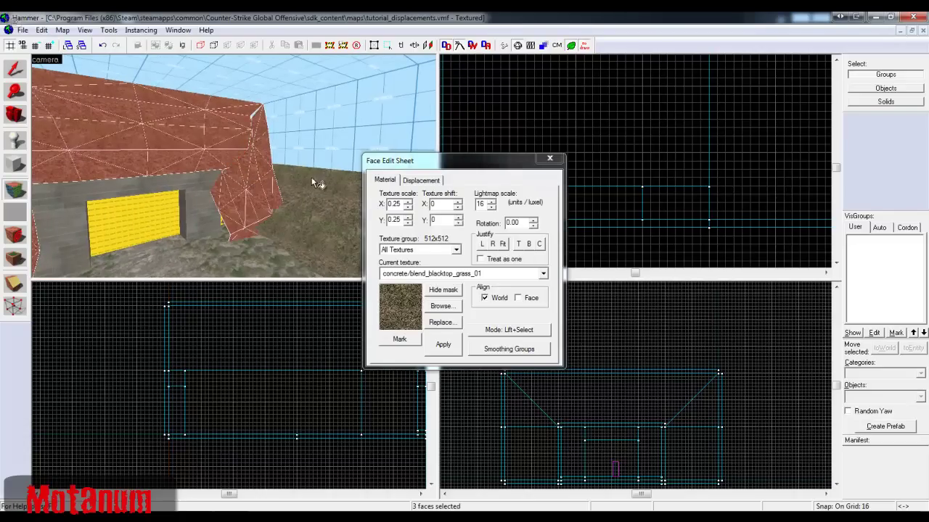
click(408, 181)
click(528, 241)
- Set up Paint Geometry with the Raise To effect on the X-Axis, distance 0 and spatial radius 1
key(z)
key(w)
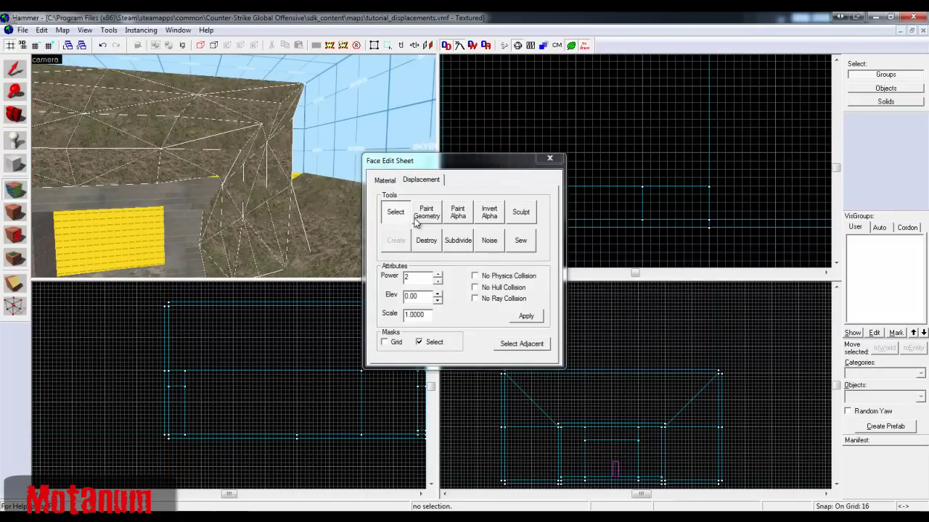
click(435, 220)
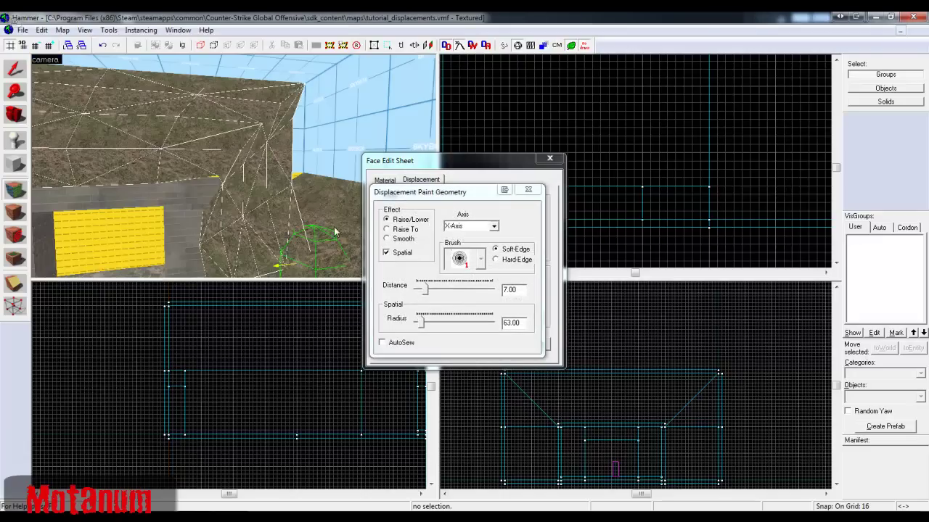
click(408, 230)
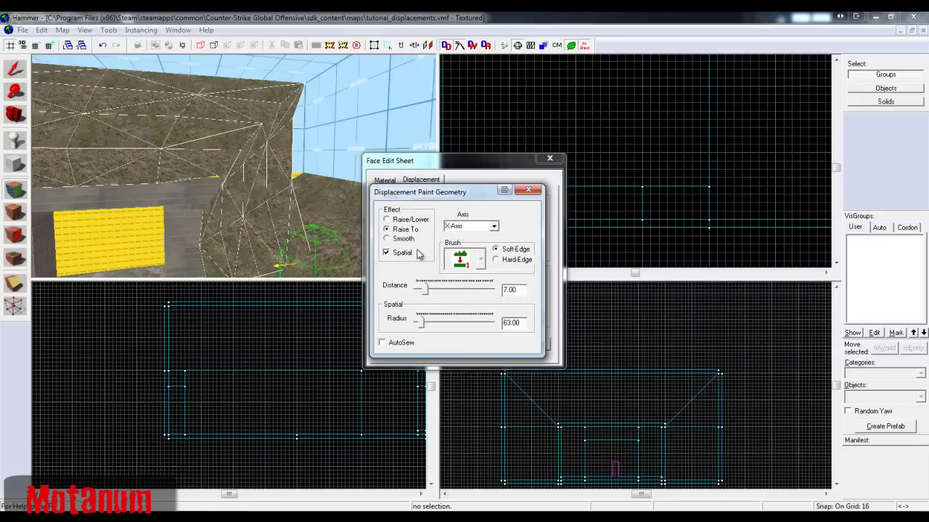
drag(421, 328, 413, 326)
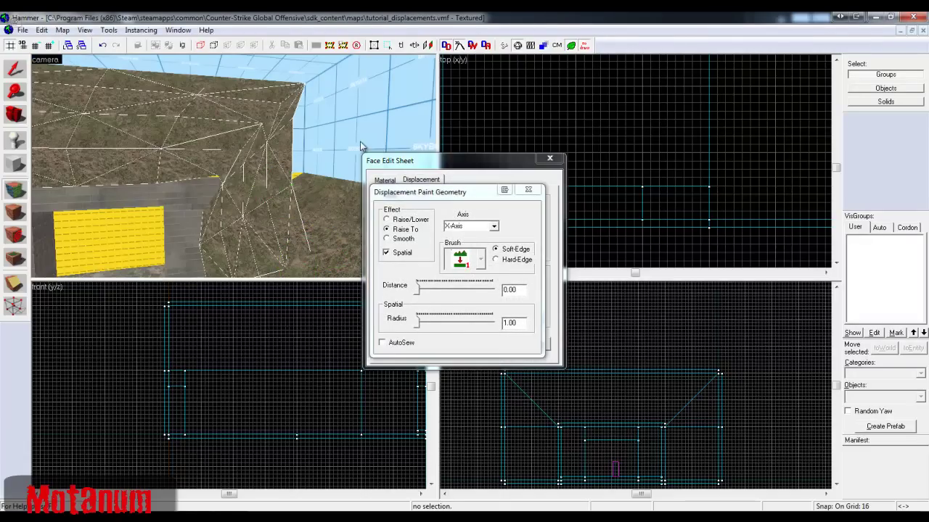
- Paint individual vertices of the end wall section beside the building's x = -256 edge back to distance 0
key(z)
key(w)
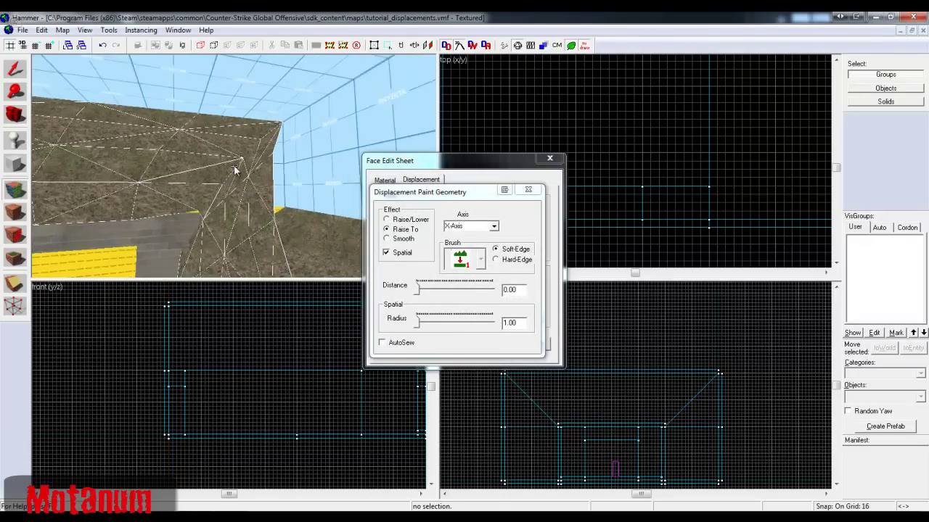
key(z)
click(254, 157)
key(z)
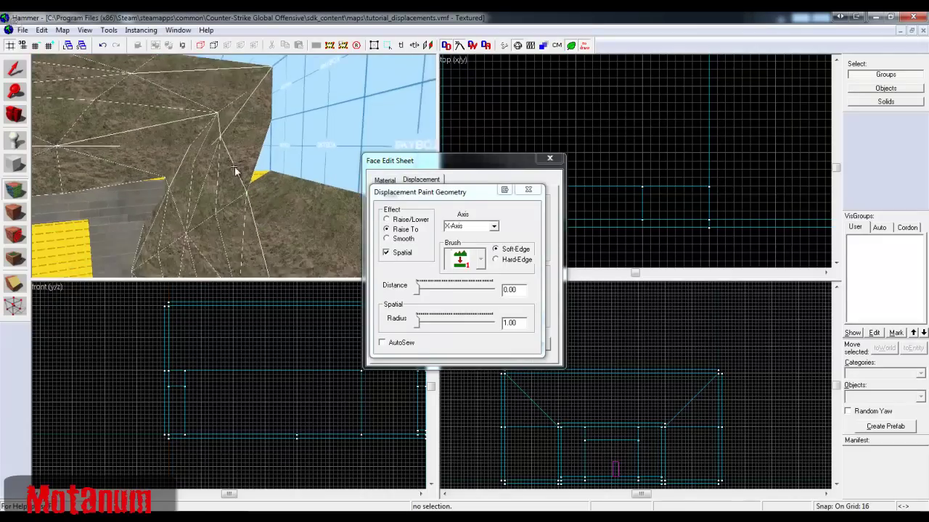
key(z)
click(245, 165)
click(230, 261)
key(z)
key(w)
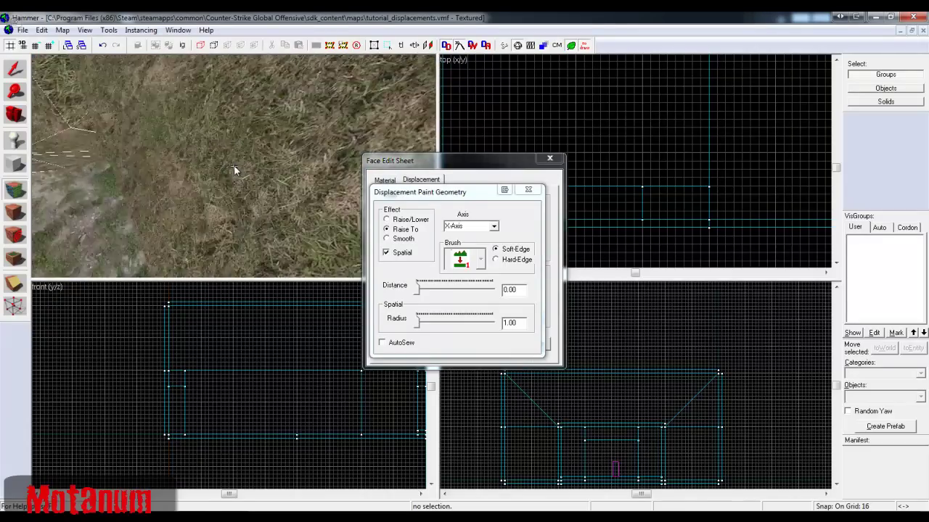
- Paint vertices of the end wall section on the building's opposite side to distance 0, down to its lower outer corner
key(z)
key(z)
key(s)
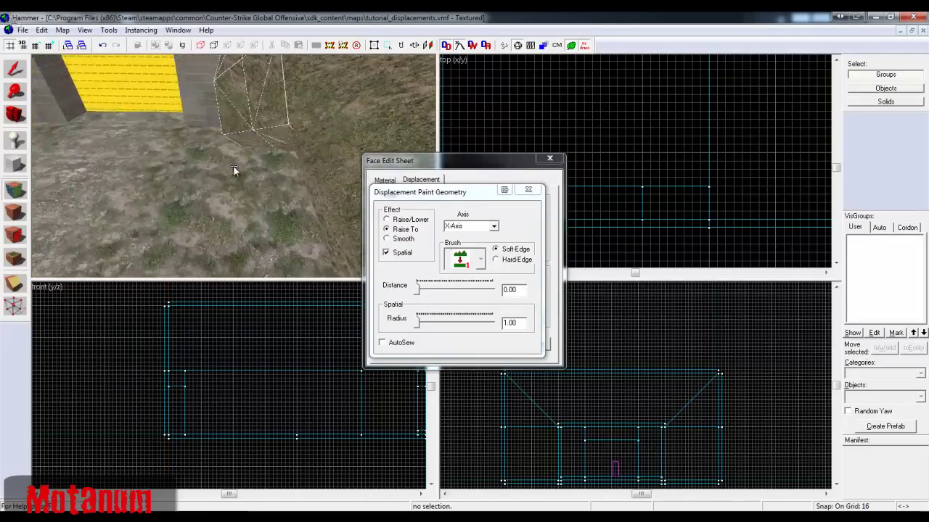
key(z)
key(z)
key(w)
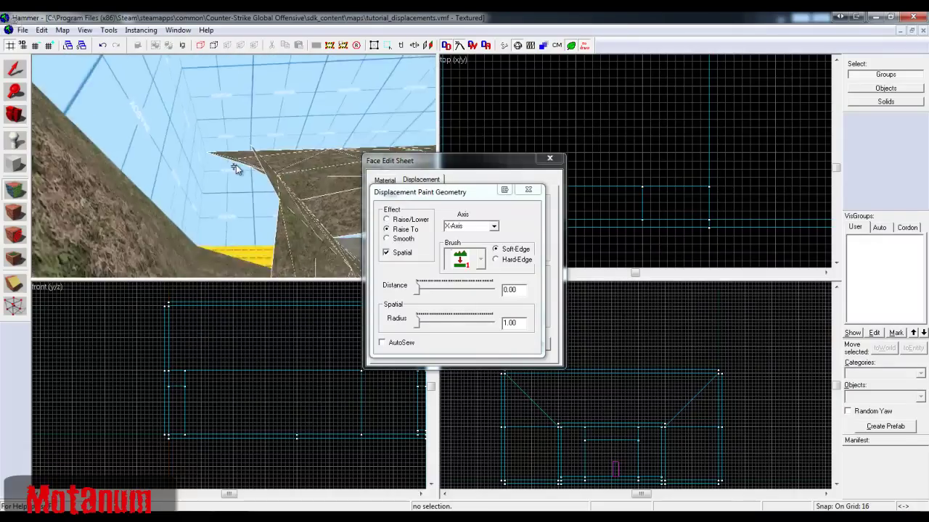
key(z)
drag(231, 130, 241, 218)
key(z)
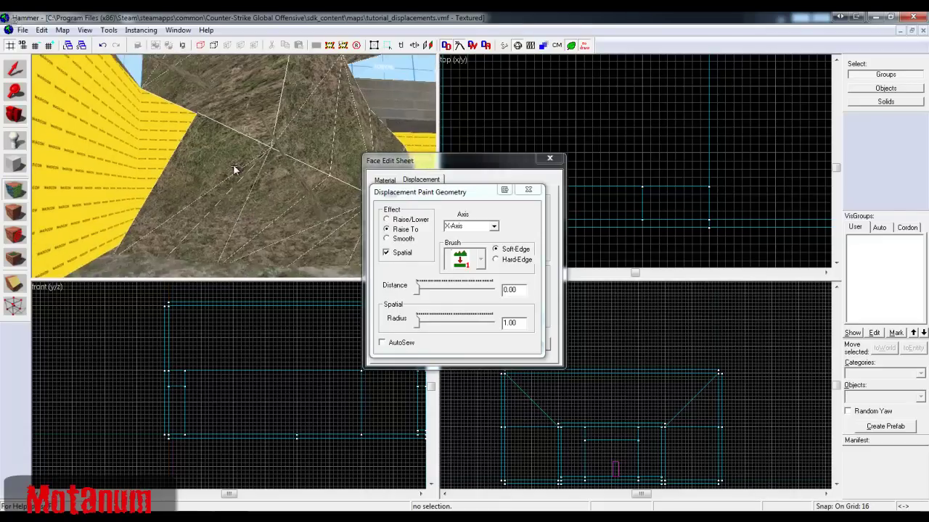
key(z)
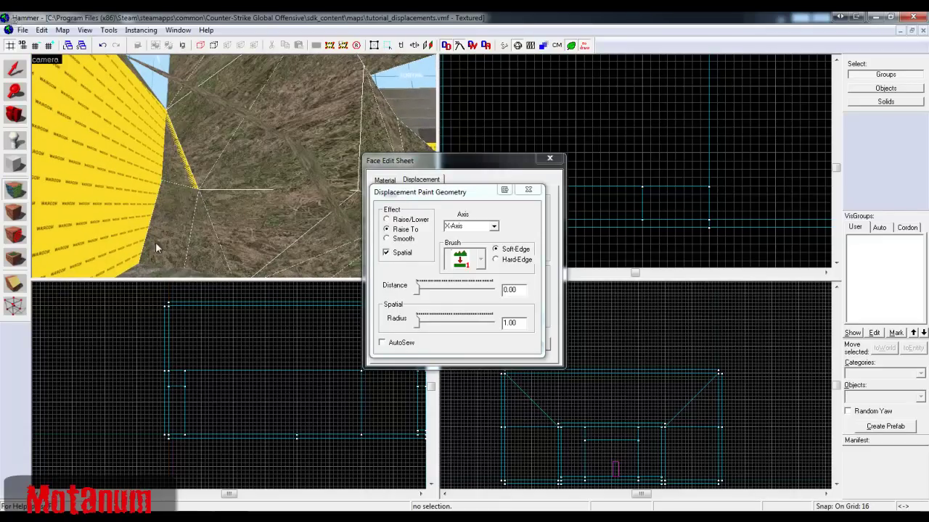
click(156, 247)
key(z)
key(s)
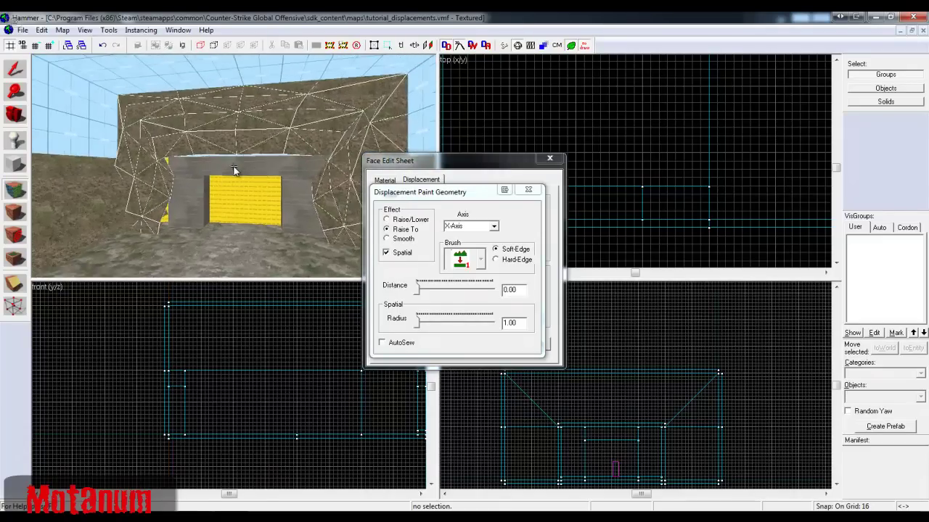
- Change the geometry brush to the Smooth effect with distance 4 and spatial radius 79
key(w)
key(s)
key(z)
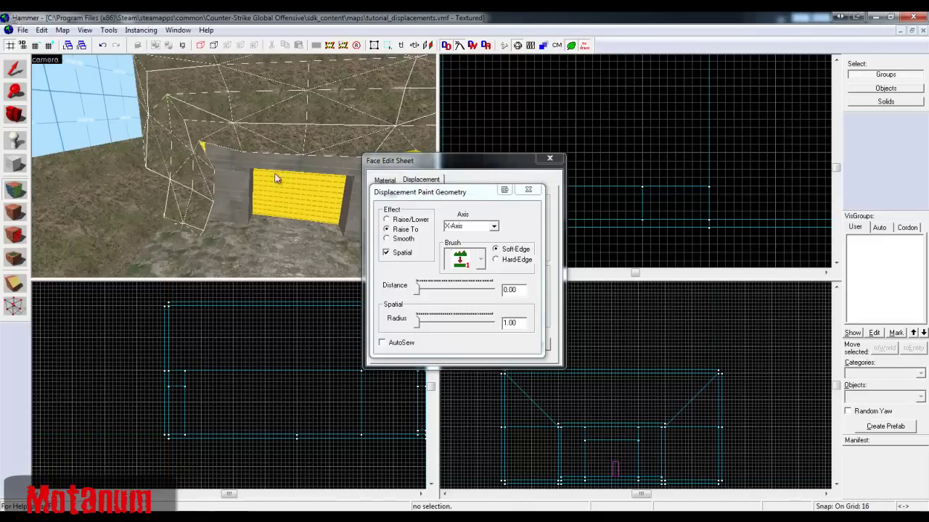
click(402, 238)
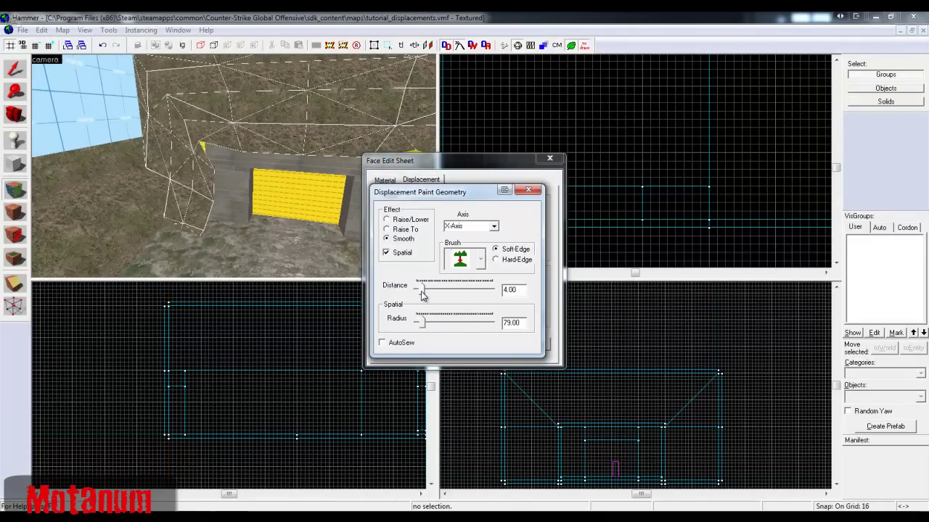
- Smooth the end wall displacement above the building entrance along the X-Axis
key(z)
key(w)
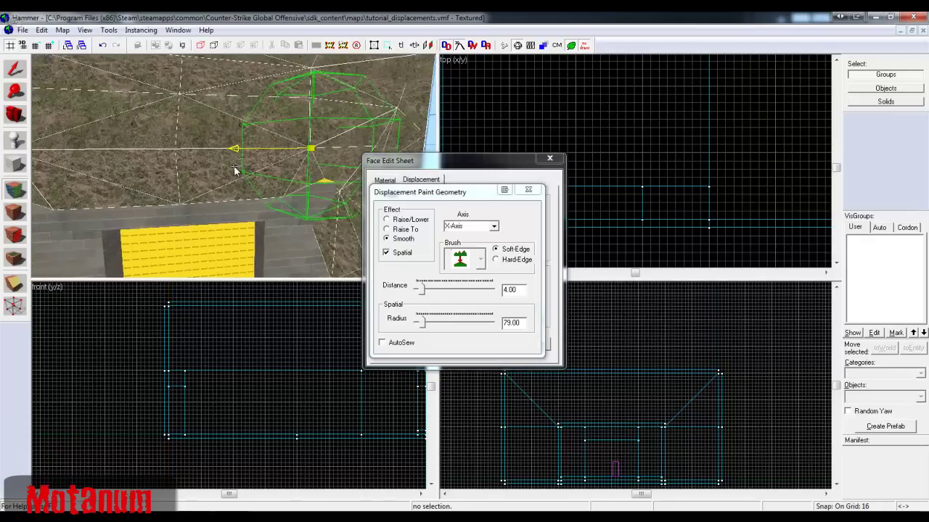
key(s)
key(z)
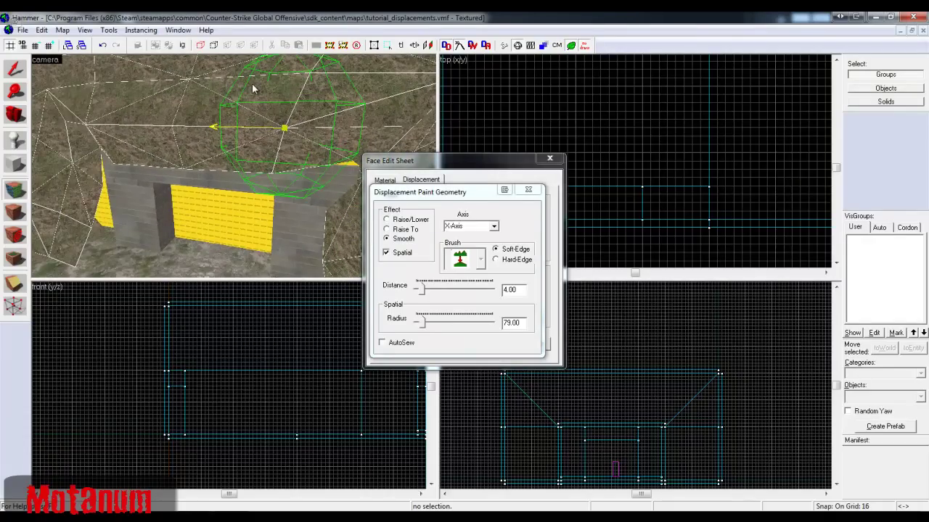
key(z)
key(w)
key(s)
key(w)
key(s)
key(z)
key(Up)
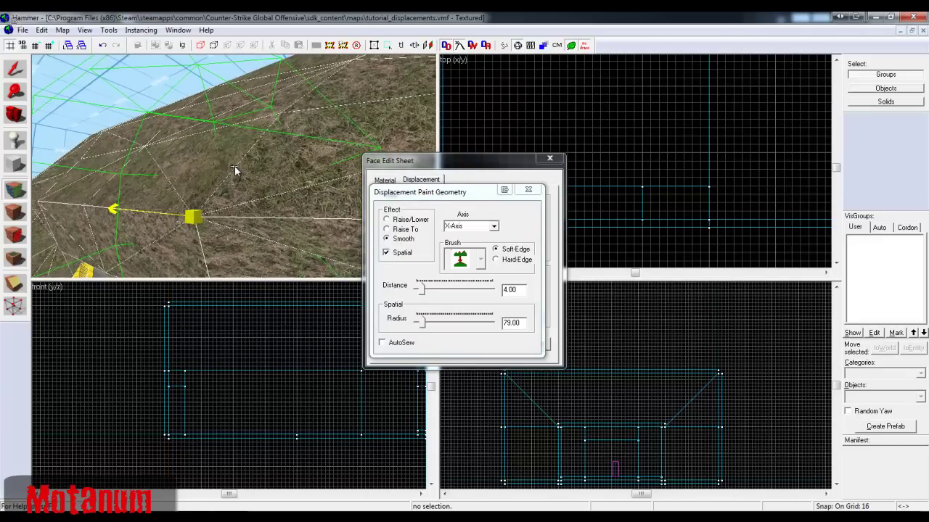
key(s)
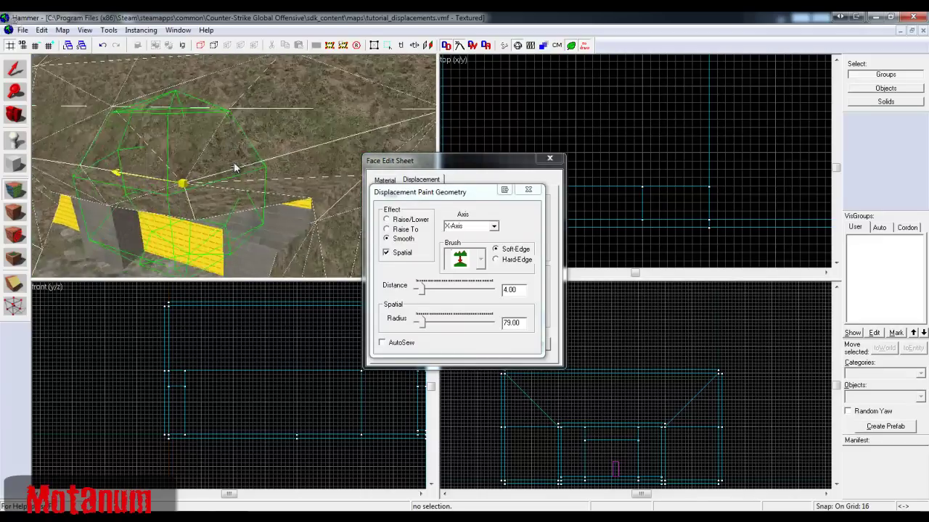
key(z)
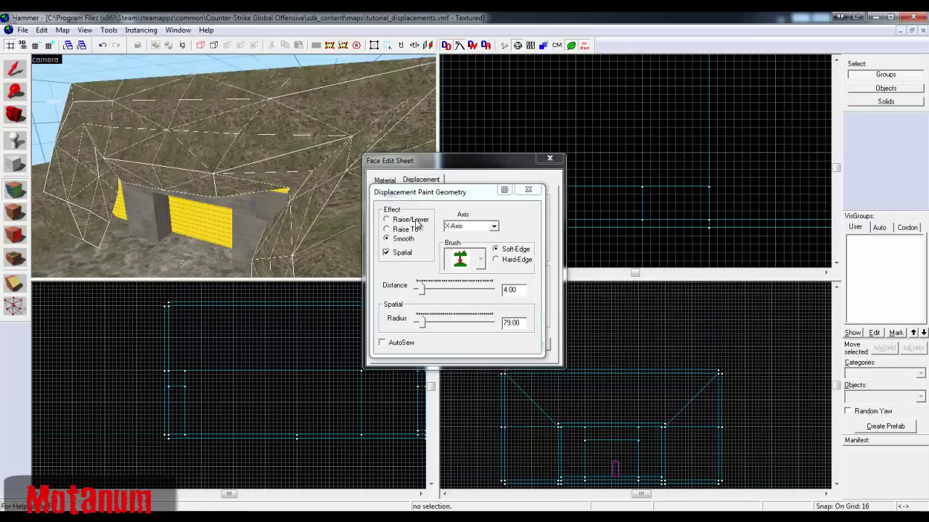
key(Up)
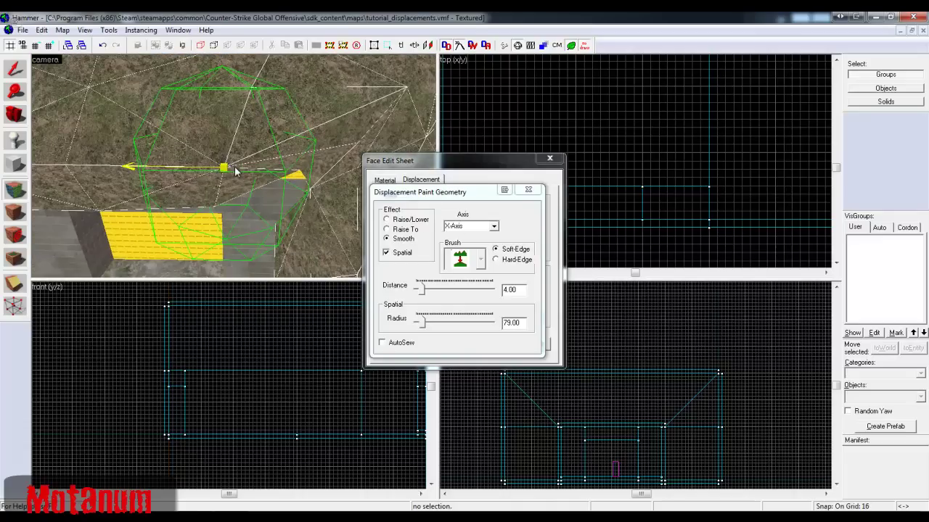
- Switch the smoothing direction to the Y-Axis and smooth the displacement vertices overhanging the building entrance
click(493, 227)
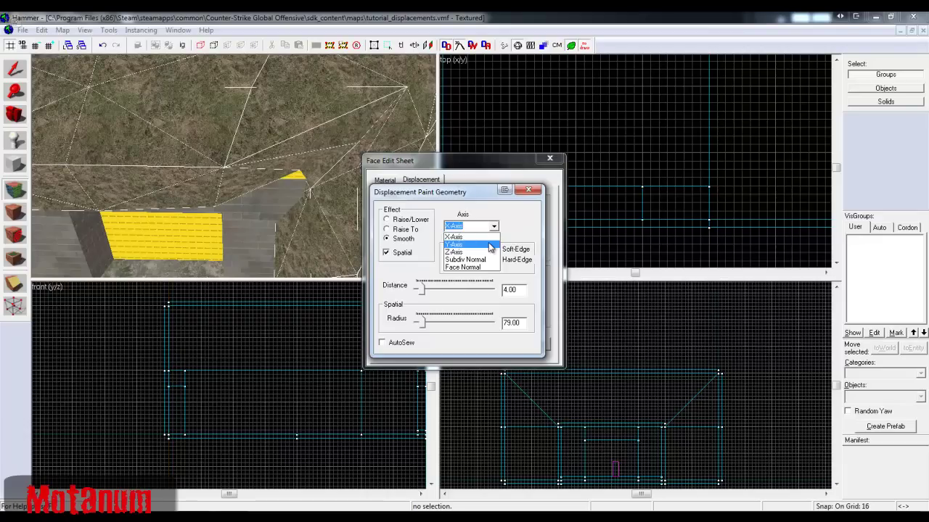
click(490, 246)
key(d)
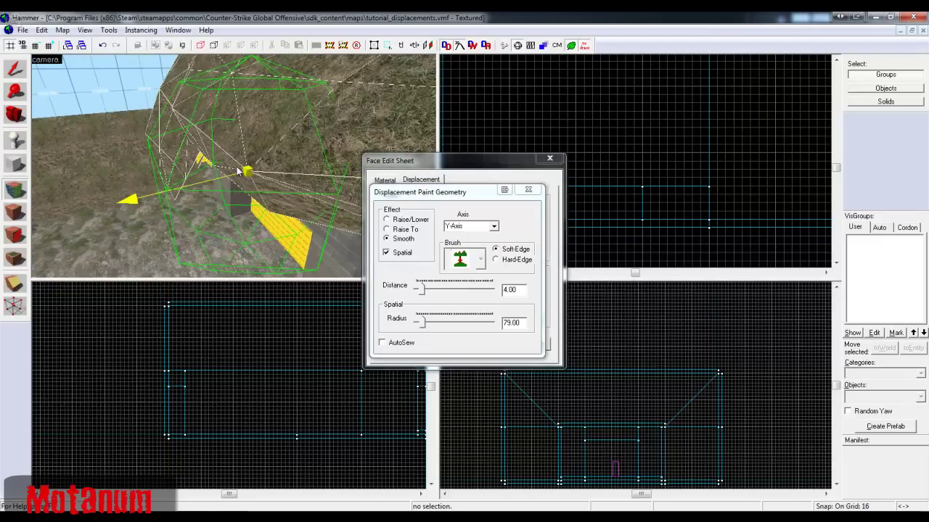
mouse_move(253, 172)
mouse_down()
mouse_move(265, 181)
mouse_move(336, 123)
mouse_move(283, 188)
mouse_move(266, 166)
mouse_move(203, 135)
mouse_up()
key(z)
key(d)
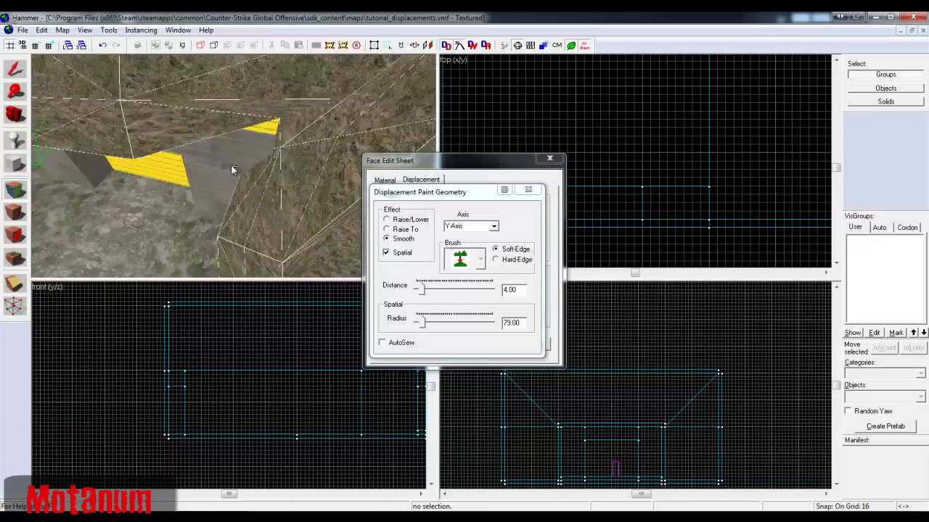
- Set the brush's spatial radius to 126 and smooth the end wall section beside the building along the Y-Axis
key(z)
drag(425, 324, 427, 325)
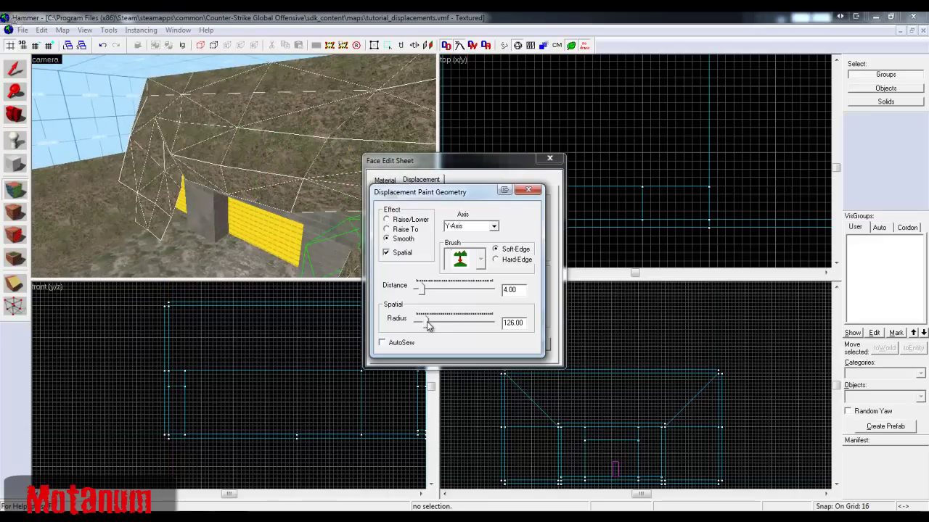
drag(152, 114, 158, 207)
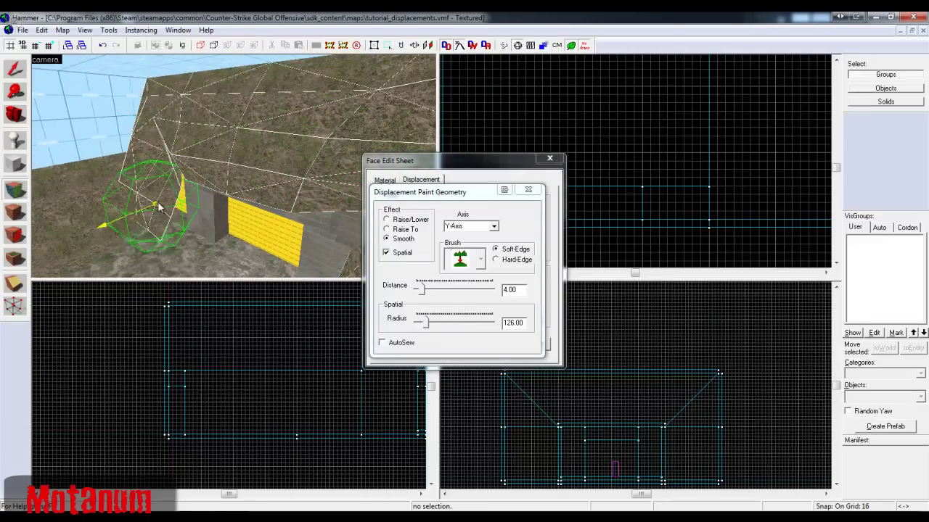
key(z)
key(z)
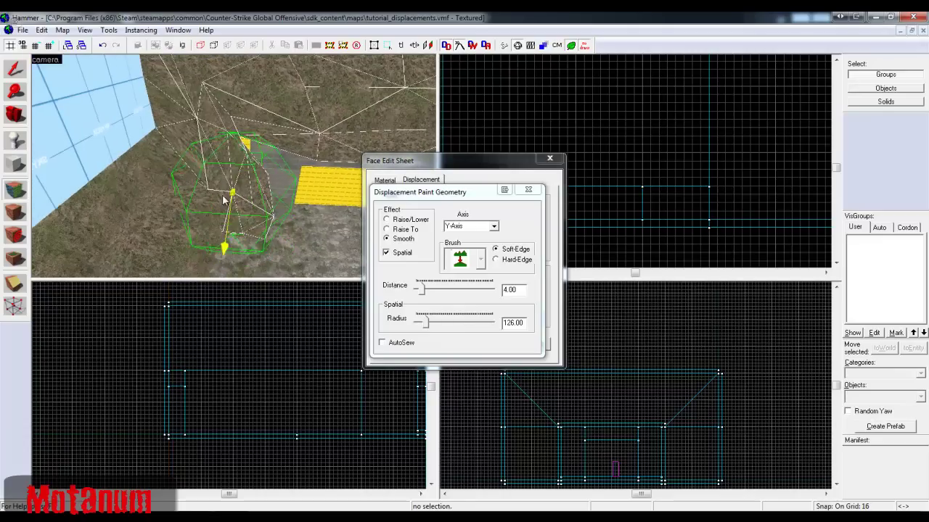
mouse_move(223, 154)
mouse_down()
mouse_move(272, 159)
mouse_move(275, 150)
mouse_up()
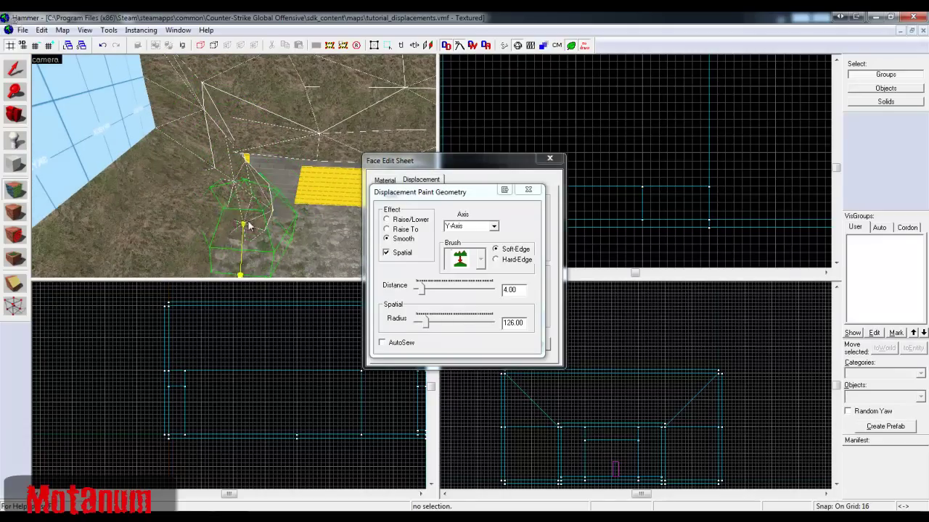
- Smooth the end wall section on the building's opposite side along the Y-Axis, down to its lower corner
key(z)
key(d)
key(z)
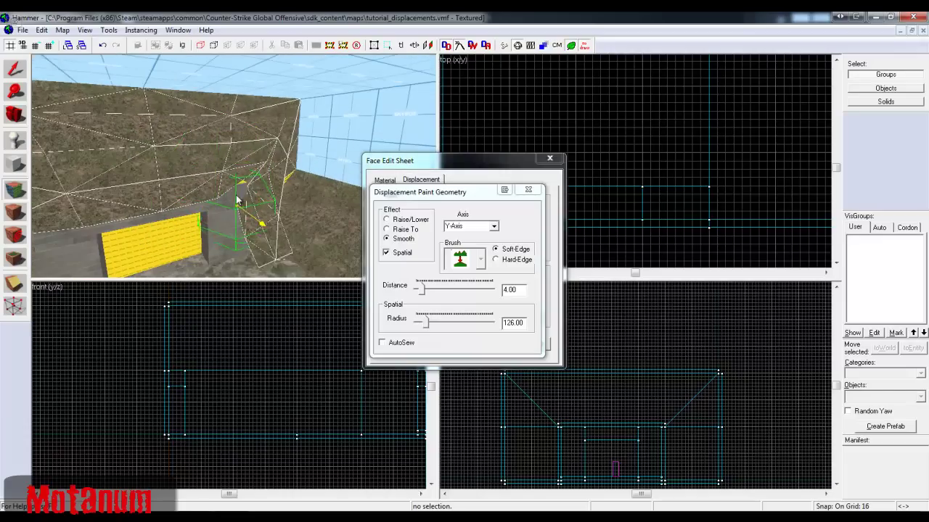
drag(272, 248, 246, 256)
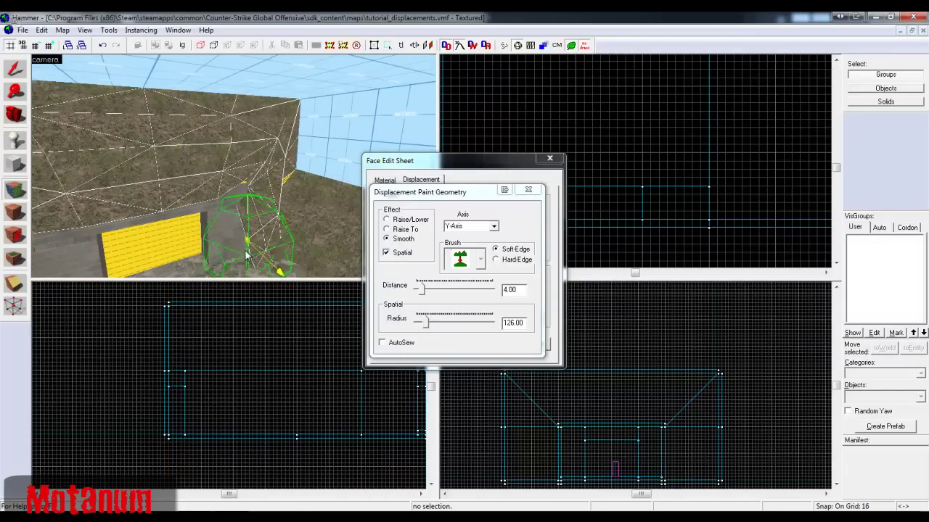
key(z)
key(d)
key(z)
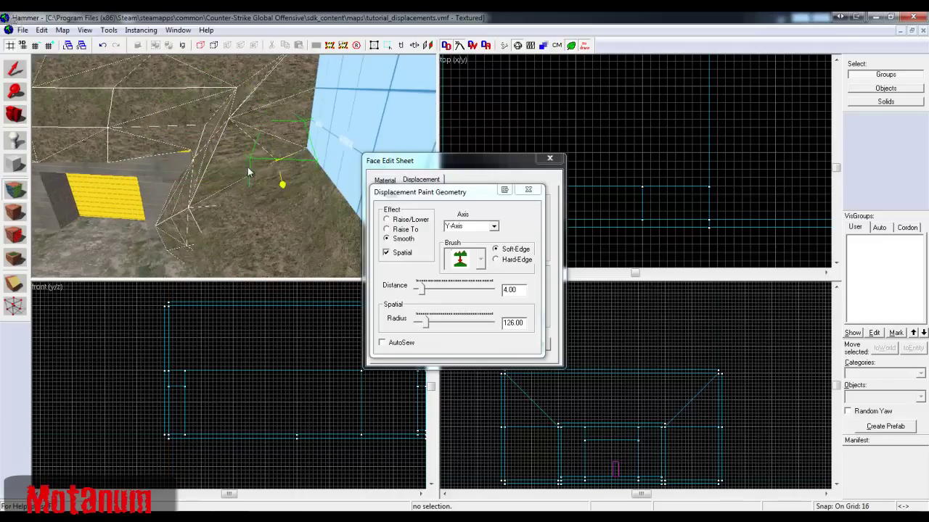
mouse_move(223, 147)
mouse_down()
mouse_move(198, 203)
mouse_move(180, 211)
mouse_move(179, 197)
mouse_move(193, 261)
mouse_up()
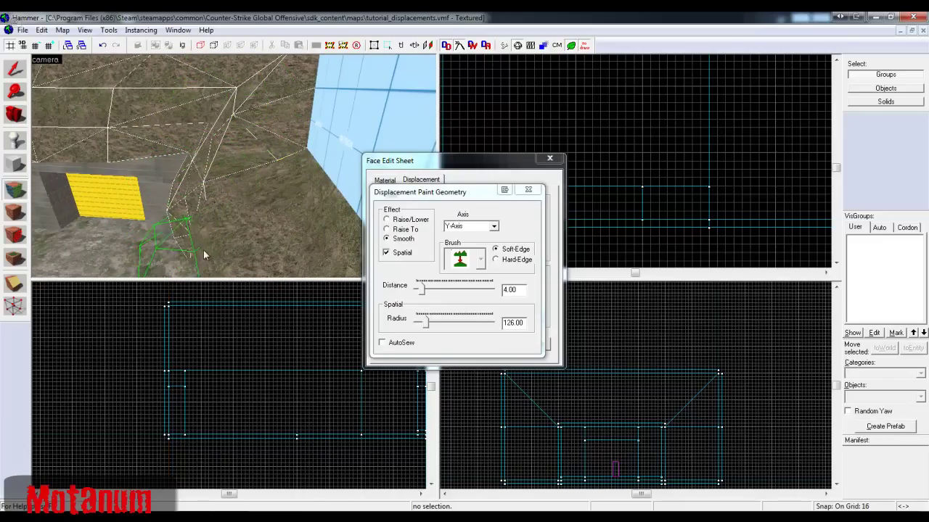
- Switch the geometry brush to Raise/Lower and adjust the end wall vertices above the building entrance along the Y-Axis
click(404, 221)
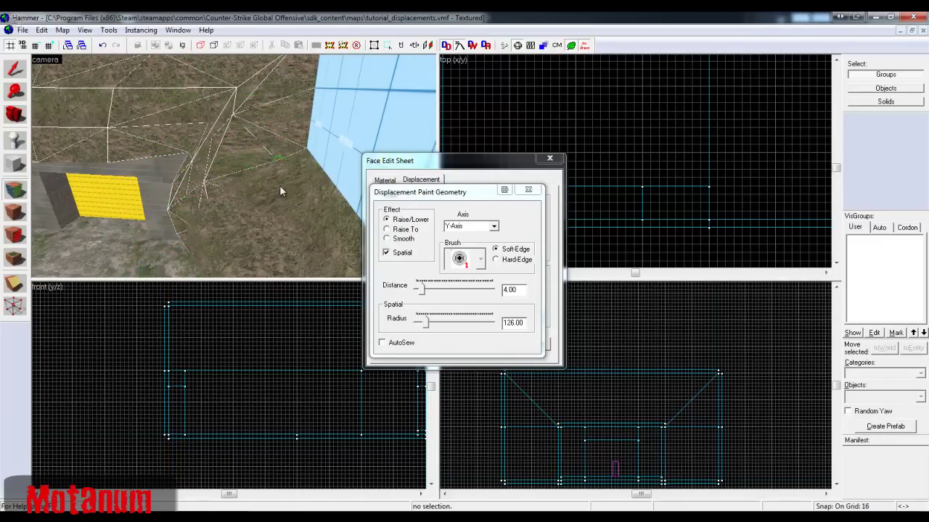
mouse_move(196, 109)
mouse_down()
mouse_move(209, 118)
mouse_move(222, 109)
mouse_move(184, 161)
mouse_up()
mouse_move(184, 161)
right_down()
mouse_move(177, 209)
mouse_move(174, 161)
mouse_move(100, 150)
mouse_move(180, 173)
mouse_move(142, 155)
mouse_move(84, 158)
right_up()
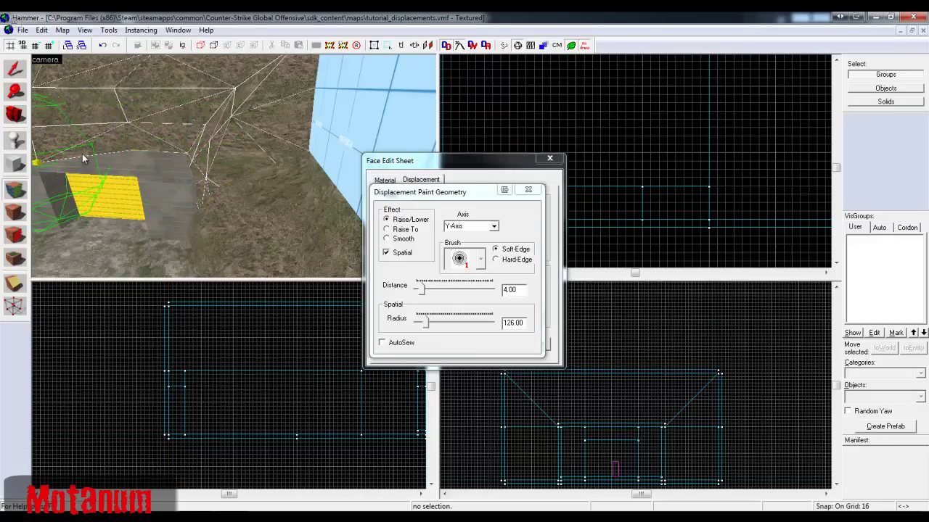
key(z)
key(z)
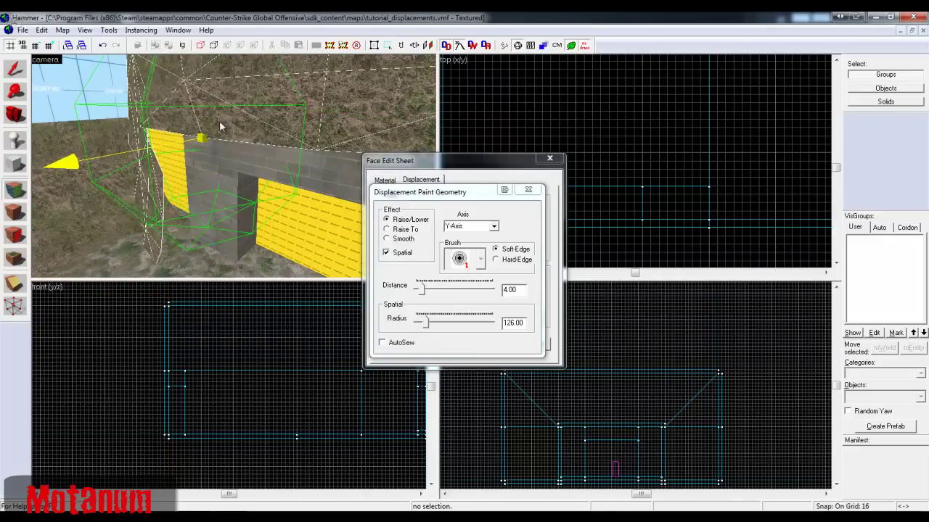
- Push the end wall vertices along the building's roof edge back along the Y-Axis with distance 4
key(z)
key(z)
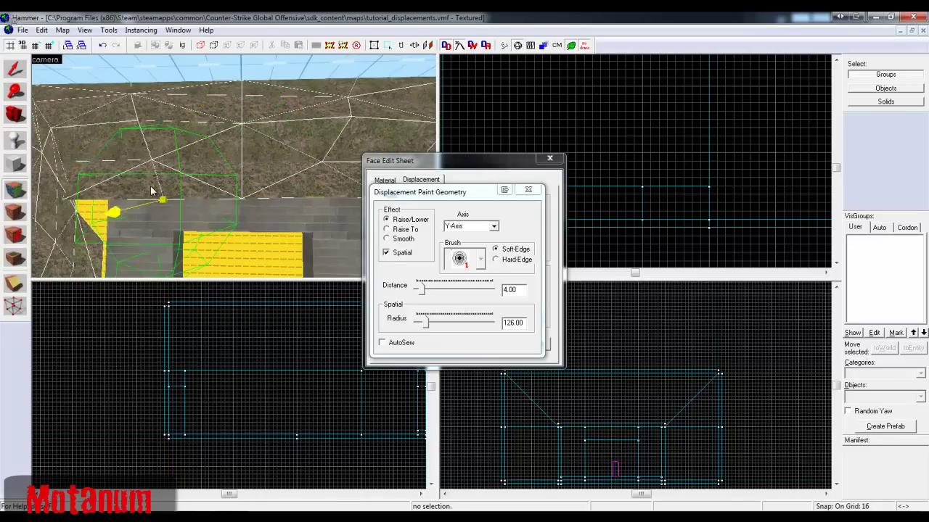
key(z)
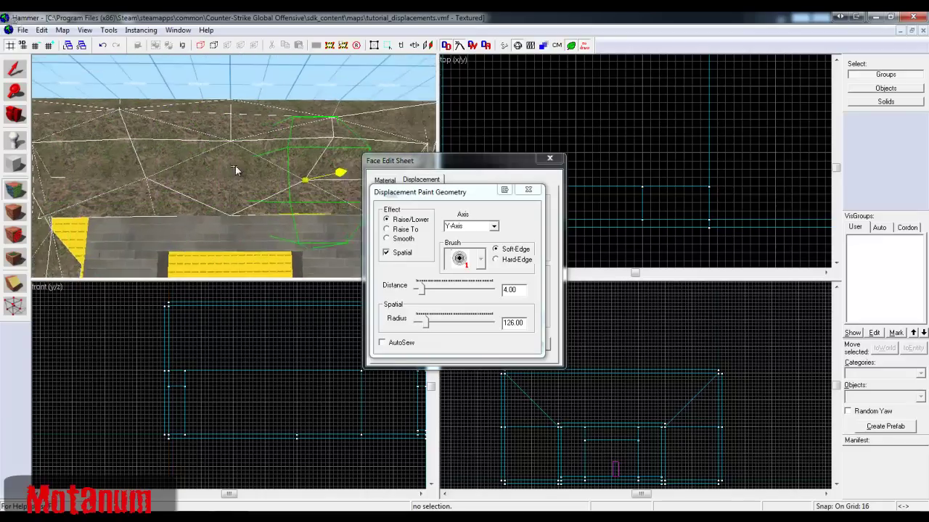
key(z)
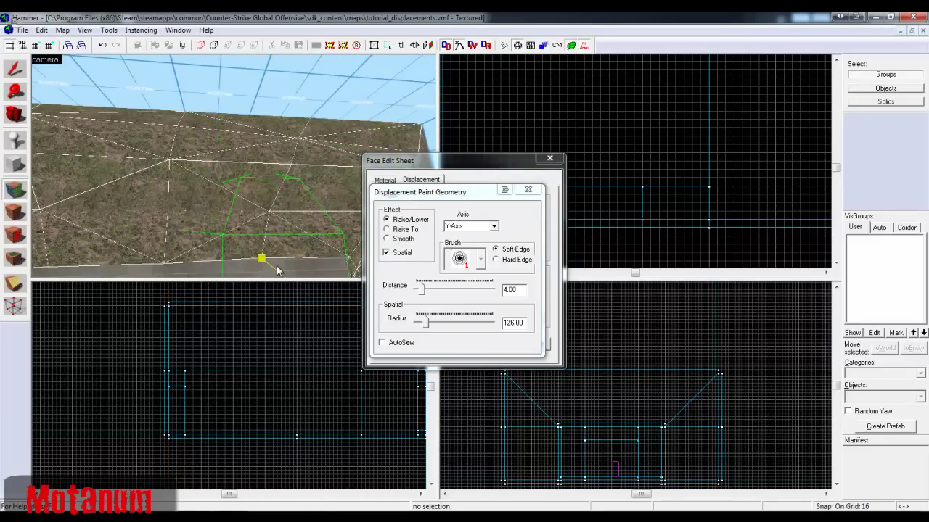
key(z)
key(z)
click(221, 170)
click(91, 165)
key(z)
key(z)
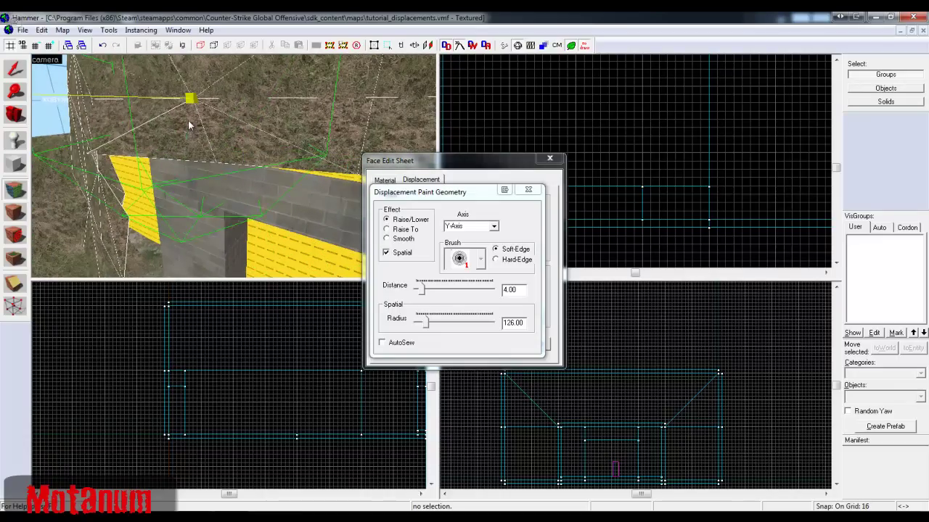
- Shift the end wall vertices at the building's side corner along the Y-Axis, from roof height down to the ground
click(120, 153)
click(123, 154)
click(138, 154)
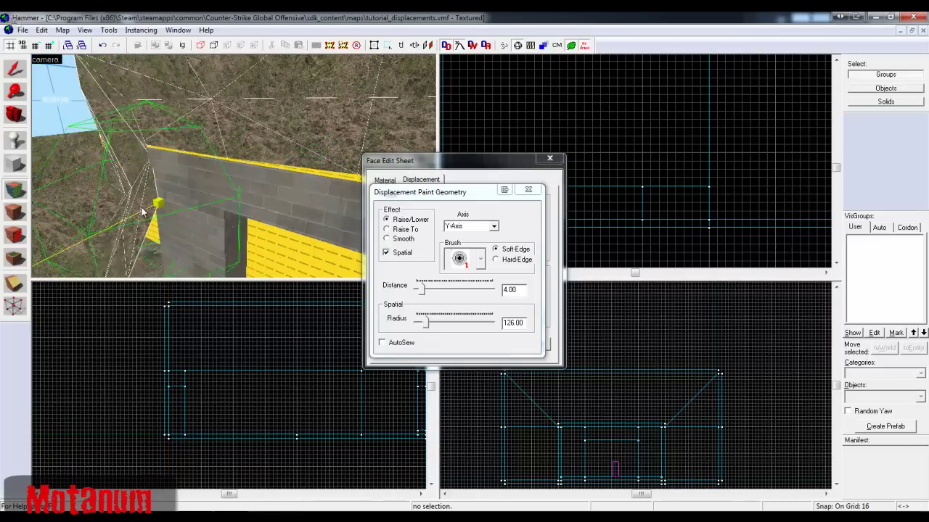
click(141, 262)
key(z)
mouse_move(196, 193)
mouse_down()
mouse_move(172, 146)
mouse_move(187, 182)
mouse_up()
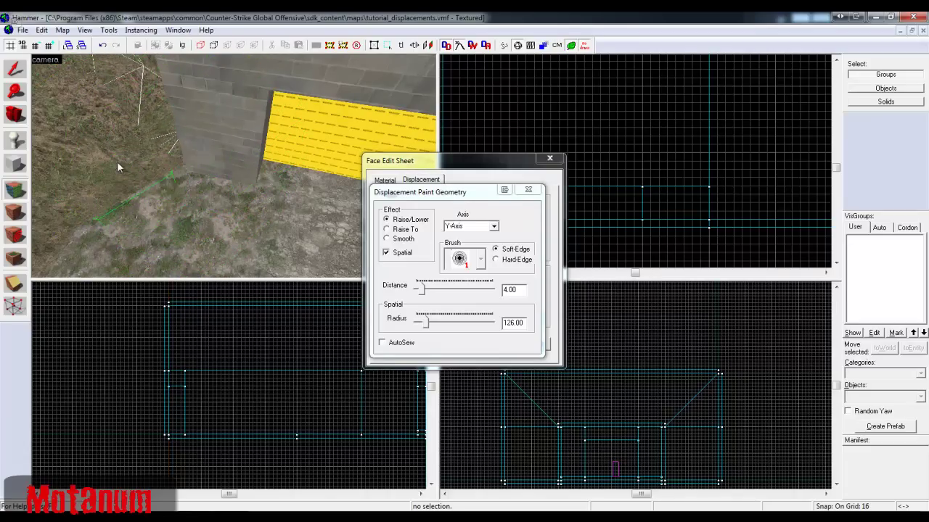
- Change the paint direction to the X-Axis and shift the end wall vertices beside the building's corner
key(z)
key(s)
key(z)
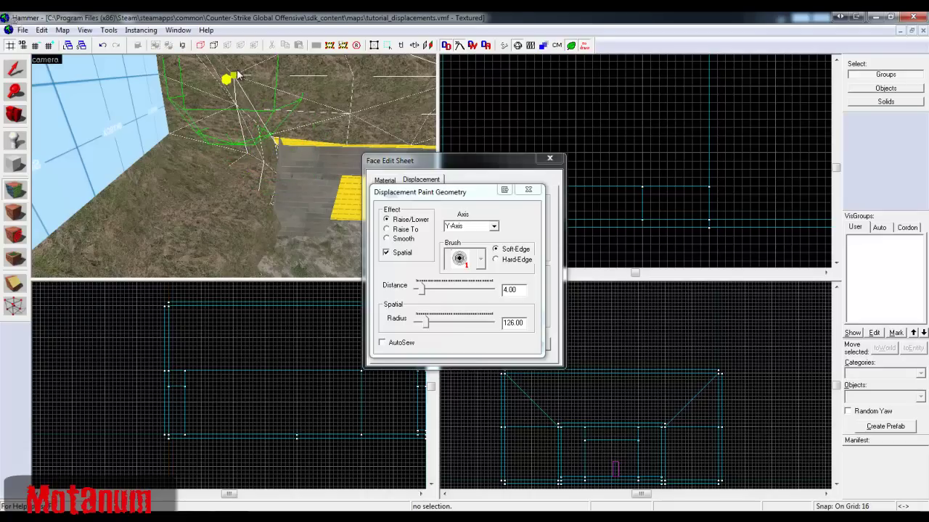
key(z)
key(w)
key(z)
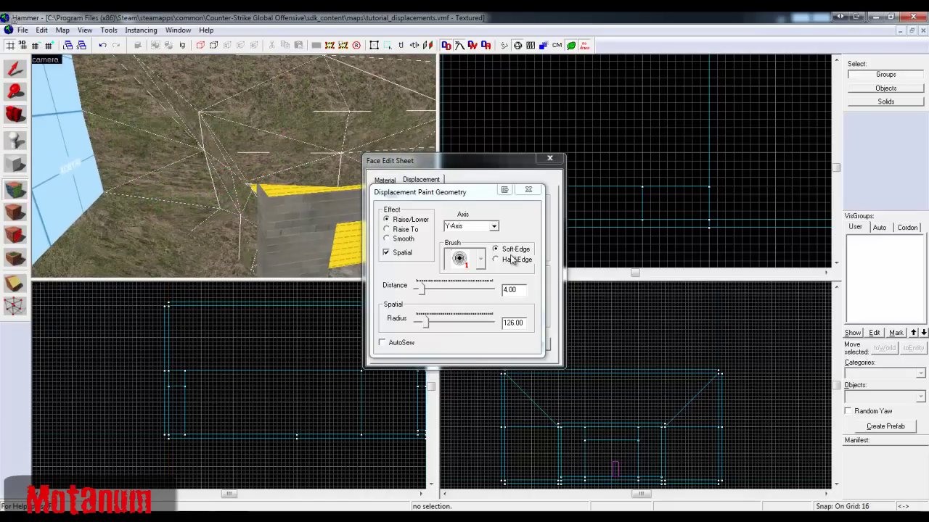
click(494, 226)
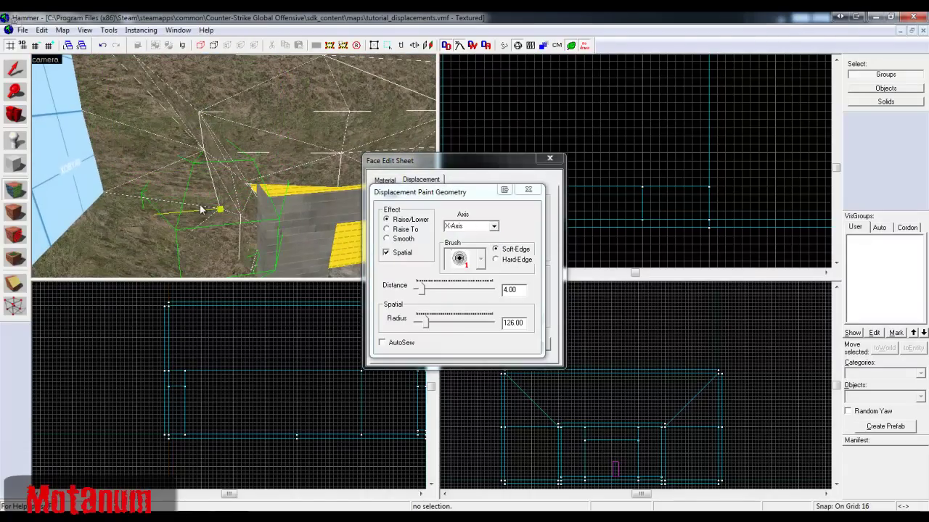
drag(174, 161, 180, 157)
click(247, 195)
click(241, 187)
click(234, 181)
- End geometry painting and destroy the displacements on the end wall sections, closing the face settings
key(z)
key(w)
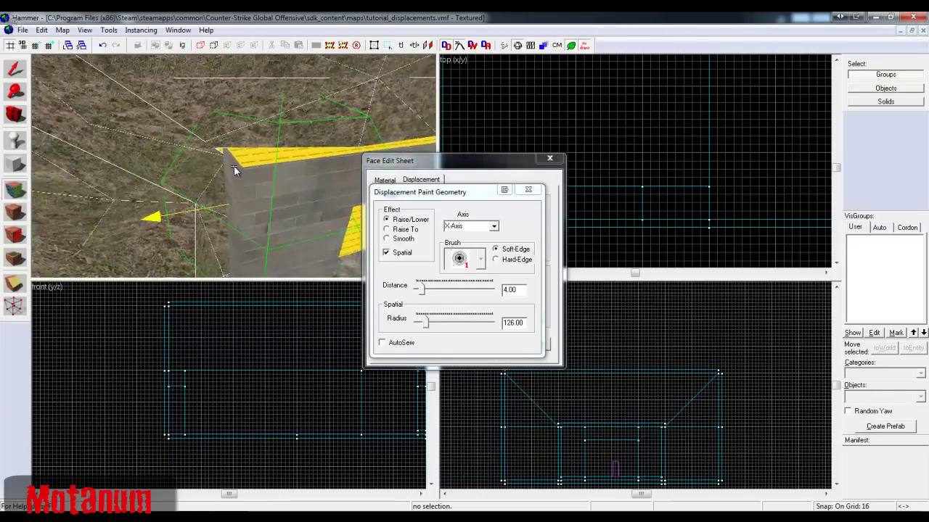
key(s)
key(z)
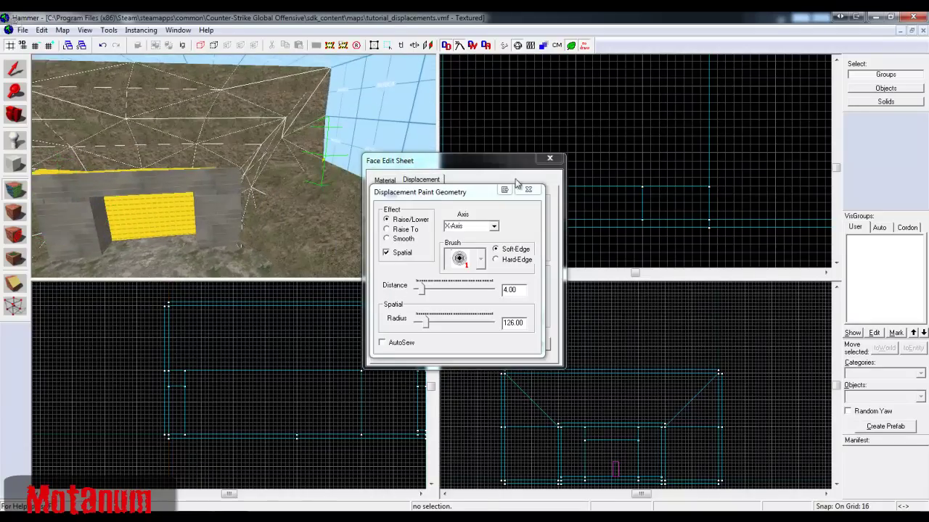
click(531, 191)
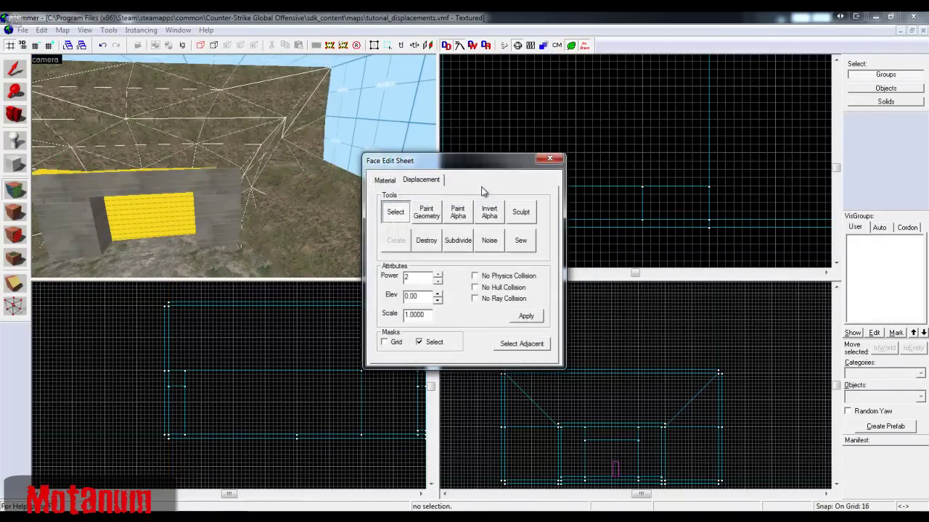
key(z)
key(a)
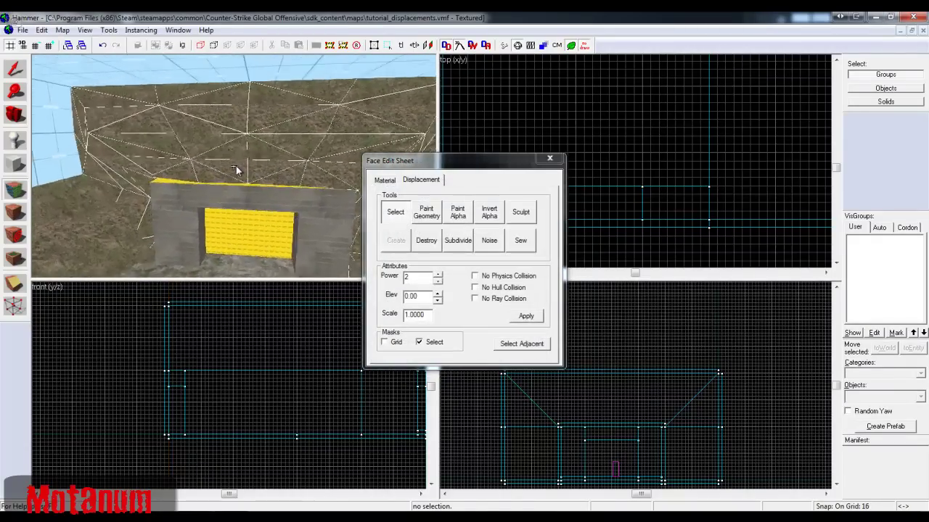
key(z)
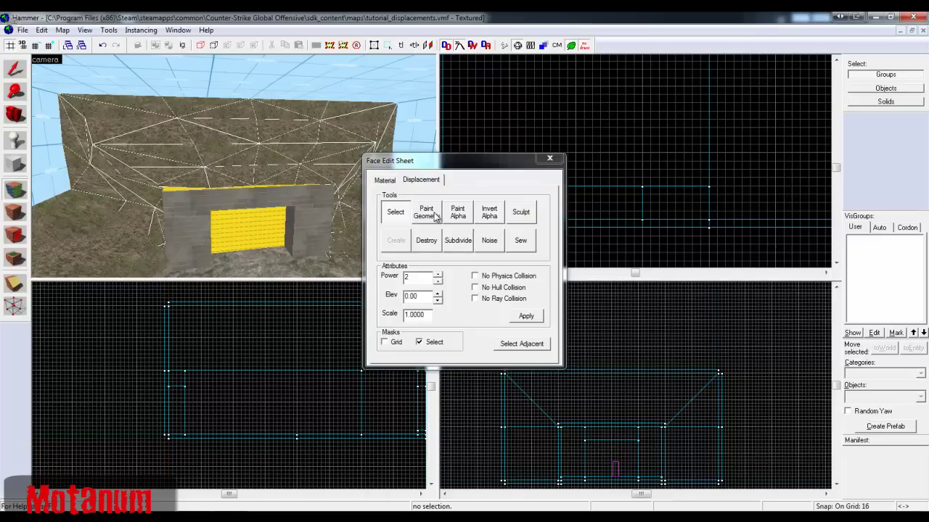
click(434, 239)
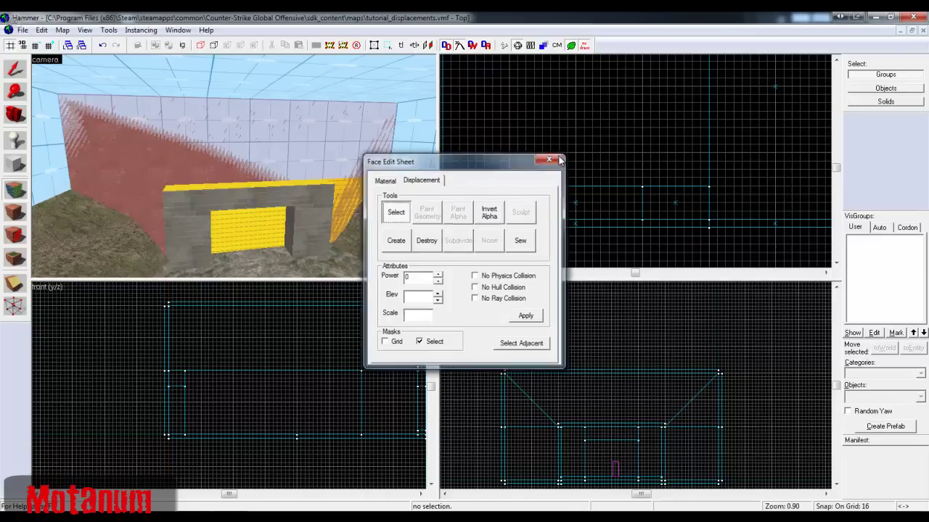
click(549, 158)
- Select the three end wall brushes around the entrance and move them together 16 units towards the building
key(w)
key(z)
click(233, 167)
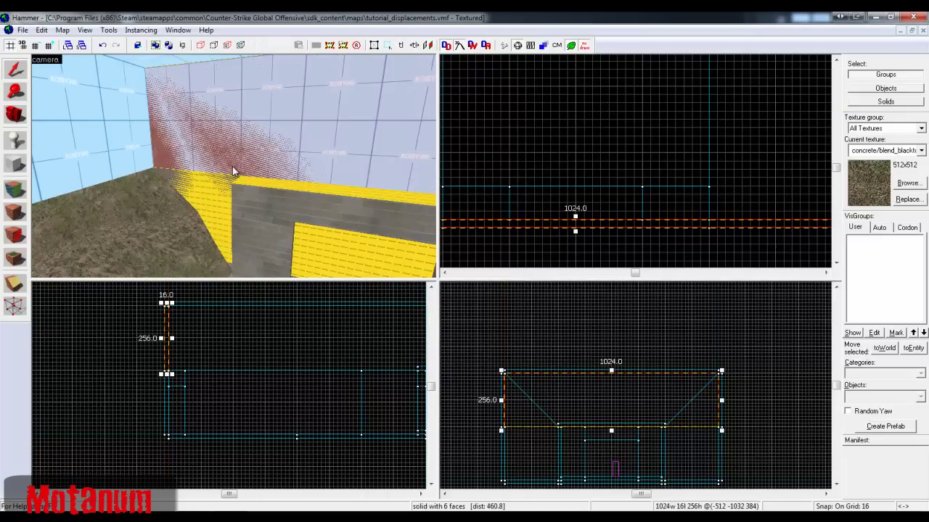
ctrl+click(222, 179)
ctrl+click(243, 159)
ctrl+click(251, 165)
ctrl+click(274, 143)
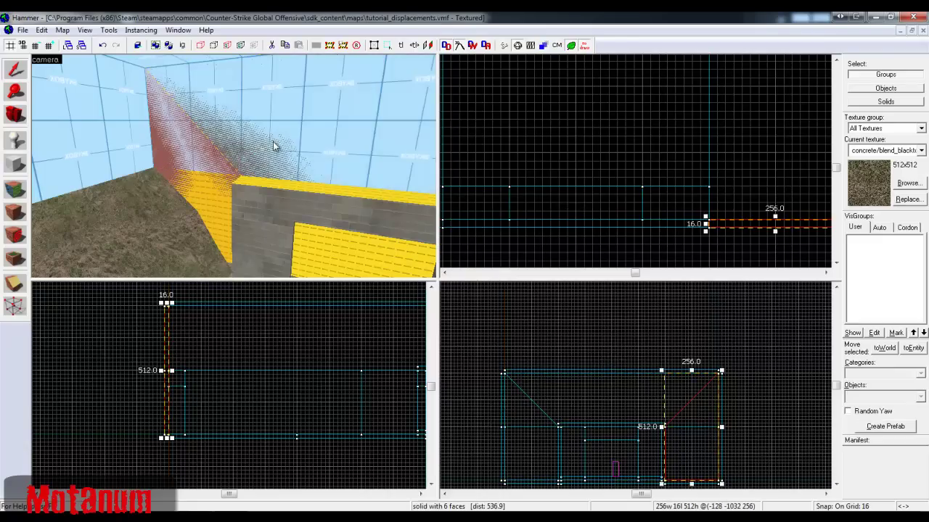
ctrl+click(277, 176)
ctrl+click(298, 143)
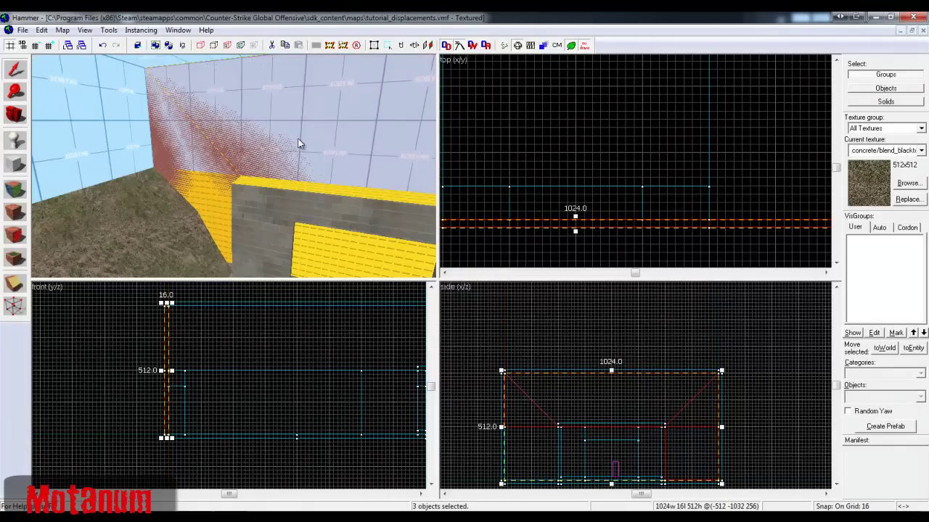
key(z)
key(z)
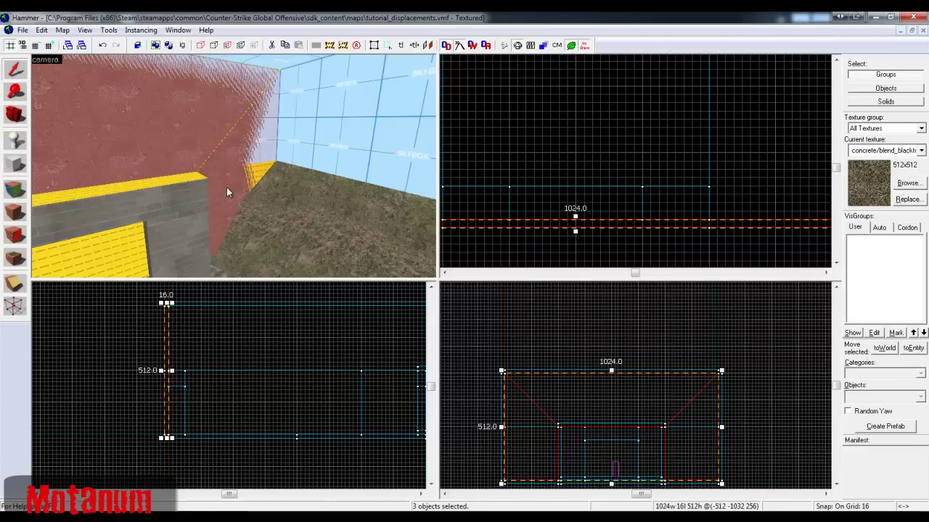
drag(519, 221, 520, 215)
- Create power 2 displacements on the inward faces of the three end wall brushes
key(z)
key(s)
key(z)
key(shift+a)
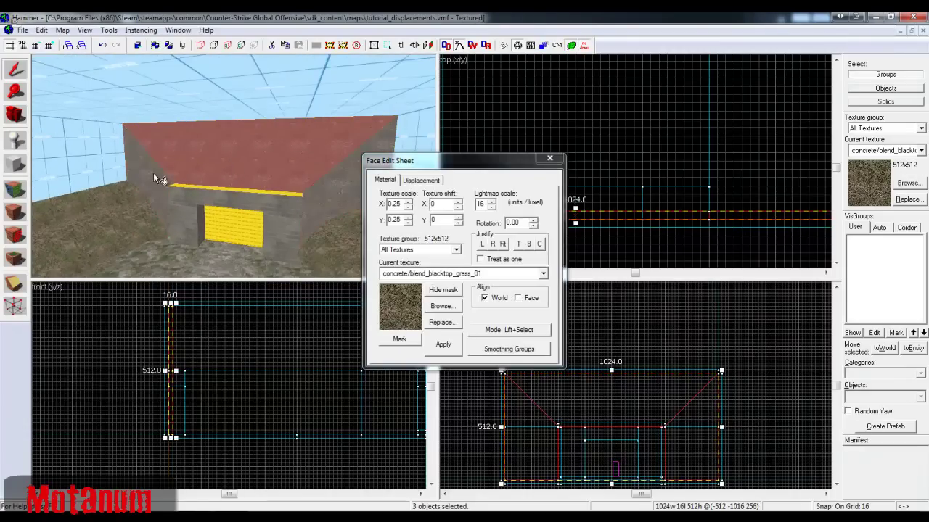
click(428, 180)
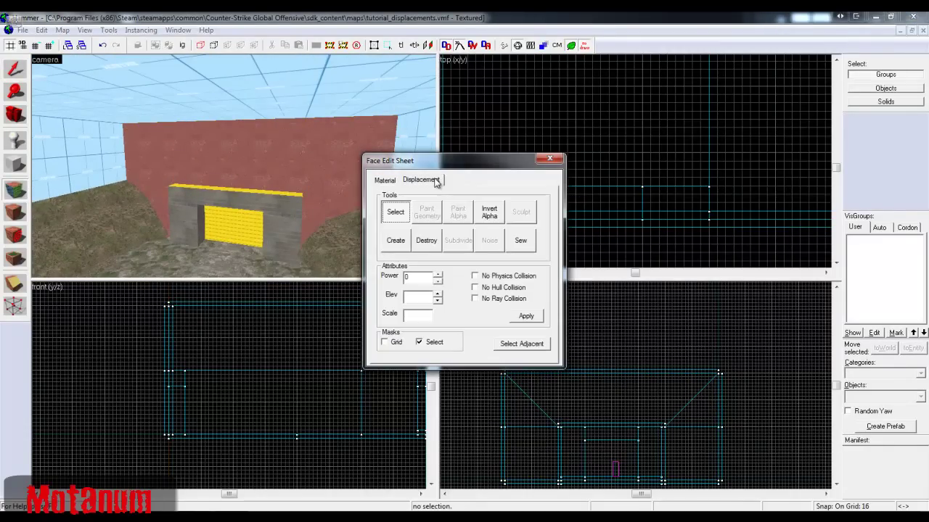
click(403, 241)
click(446, 276)
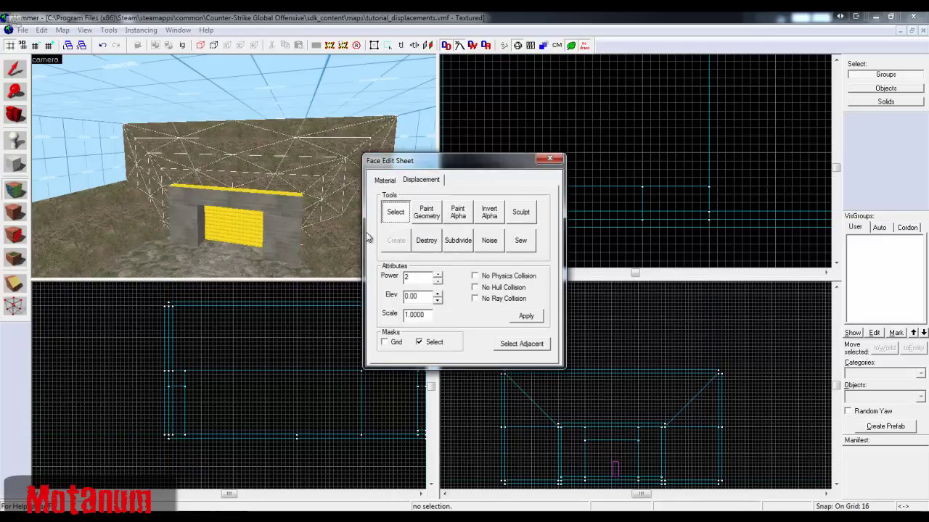
- Start painting geometry on the new end wall displacements and set the brush direction to the Y-Axis
click(427, 214)
key(z)
key(w)
key(z)
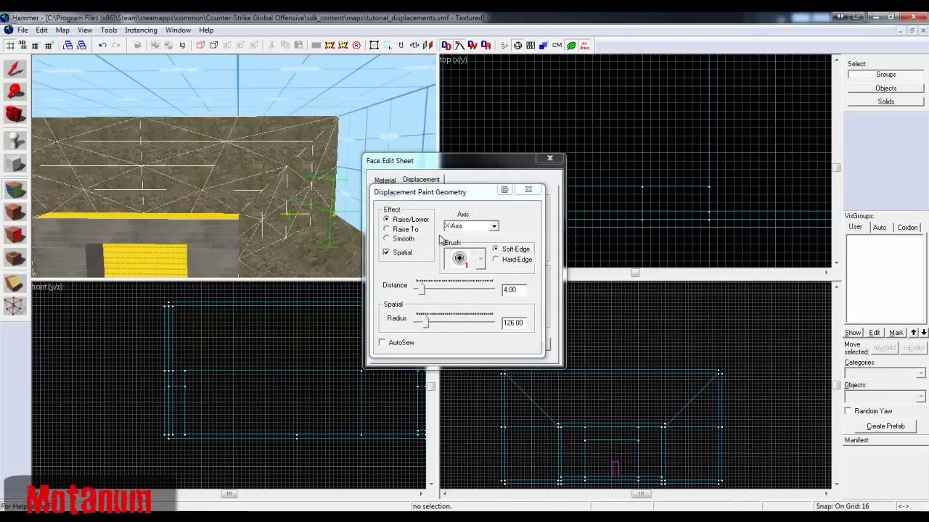
click(494, 227)
click(487, 246)
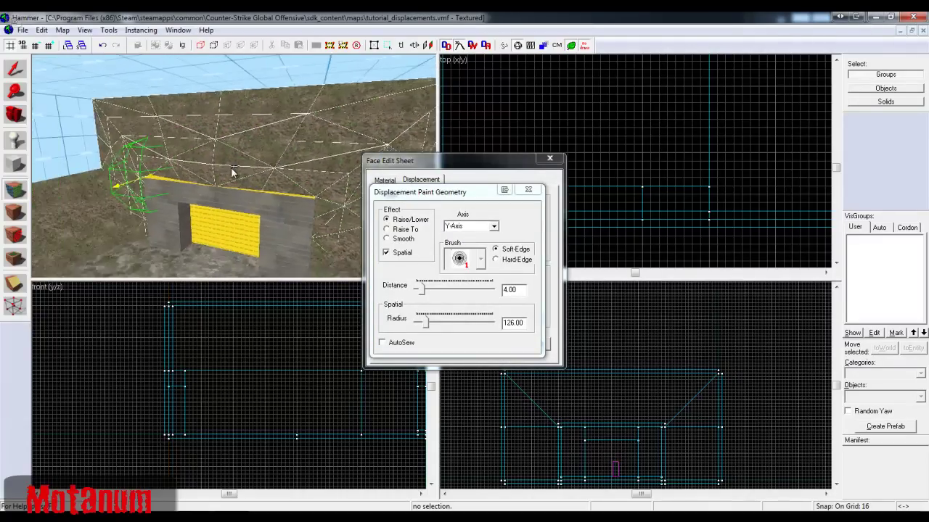
- Paint the end wall displacement along the Y-Axis beside the building's left corner, shaping its lower and outer vertices
key(w)
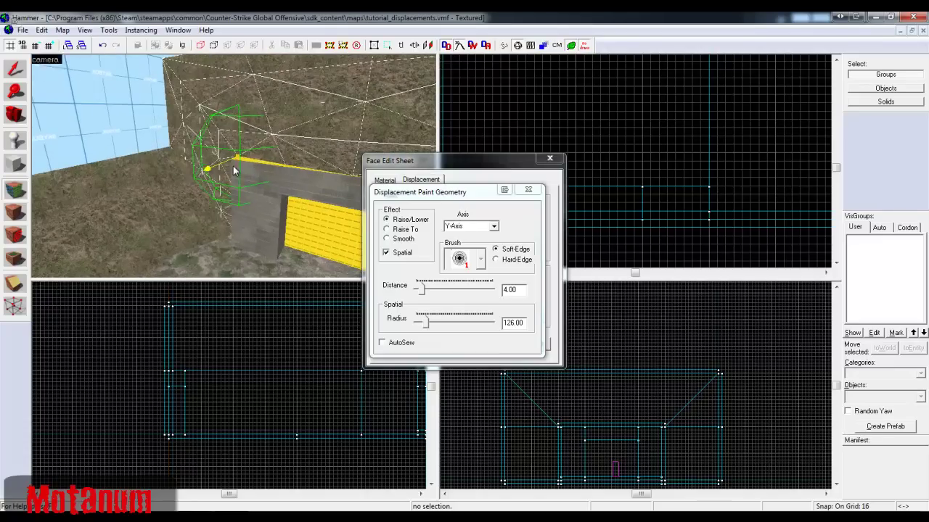
mouse_move(220, 206)
mouse_down()
mouse_move(213, 146)
mouse_move(209, 219)
mouse_up()
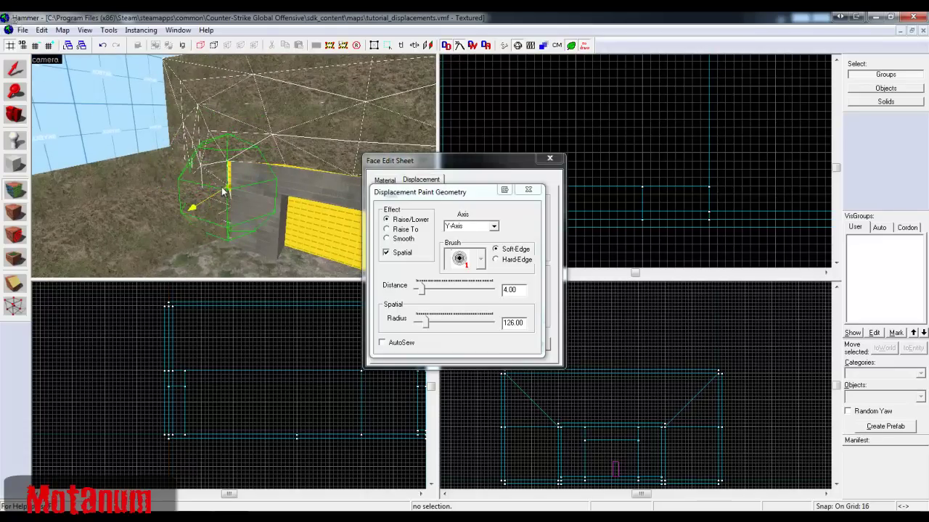
key(w)
mouse_move(186, 165)
mouse_down()
mouse_move(166, 179)
mouse_move(147, 153)
mouse_move(167, 87)
mouse_move(178, 96)
mouse_up()
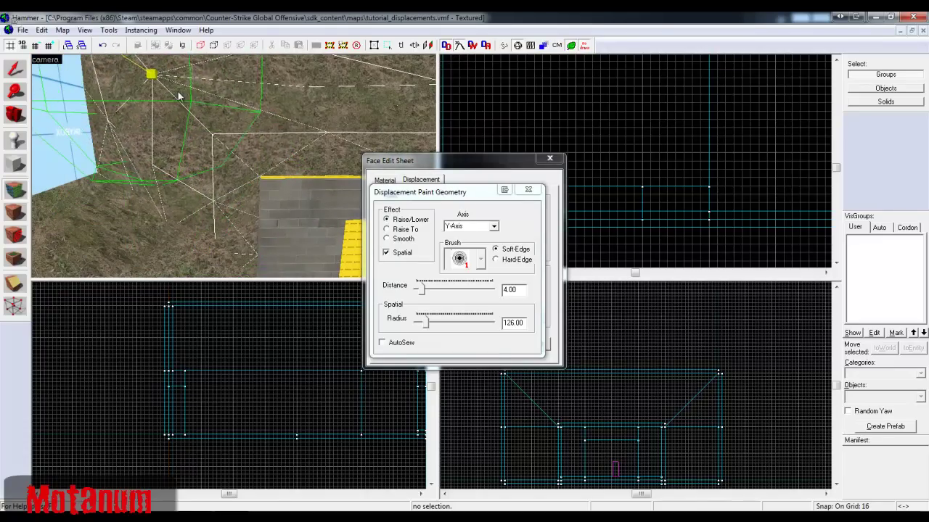
- Paint uneven bulges along the Y-Axis into the end wall displacement above the building, up to its upper edge
key(z)
key(z)
mouse_move(222, 116)
mouse_down()
mouse_move(224, 77)
mouse_move(141, 73)
mouse_up()
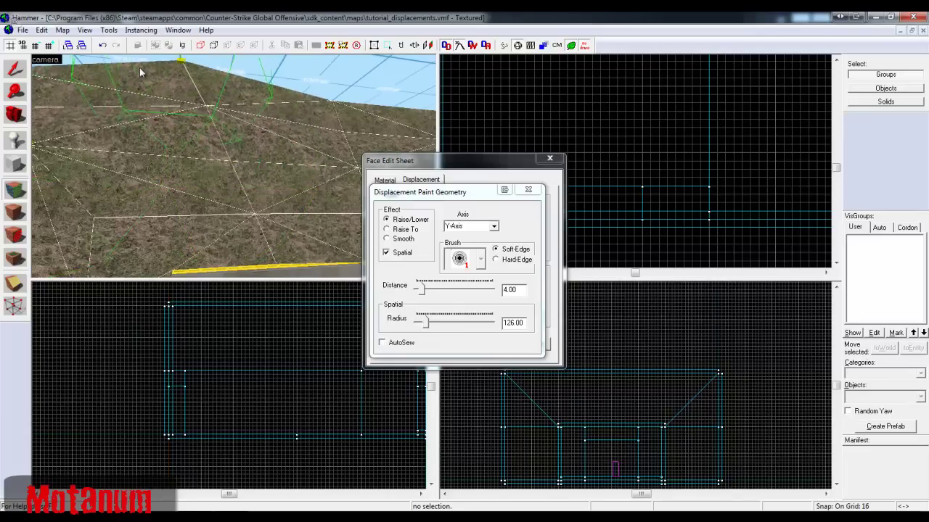
key(z)
key(s)
key(z)
drag(132, 148, 134, 140)
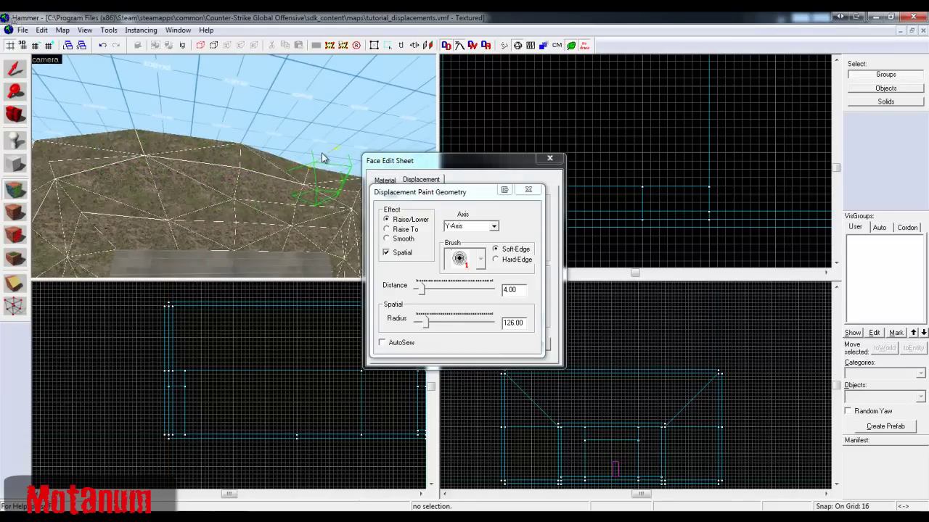
- Continue the Y-Axis shaping towards the right end of the upper wall displacement, down to the corner beside the building
click(241, 161)
click(248, 155)
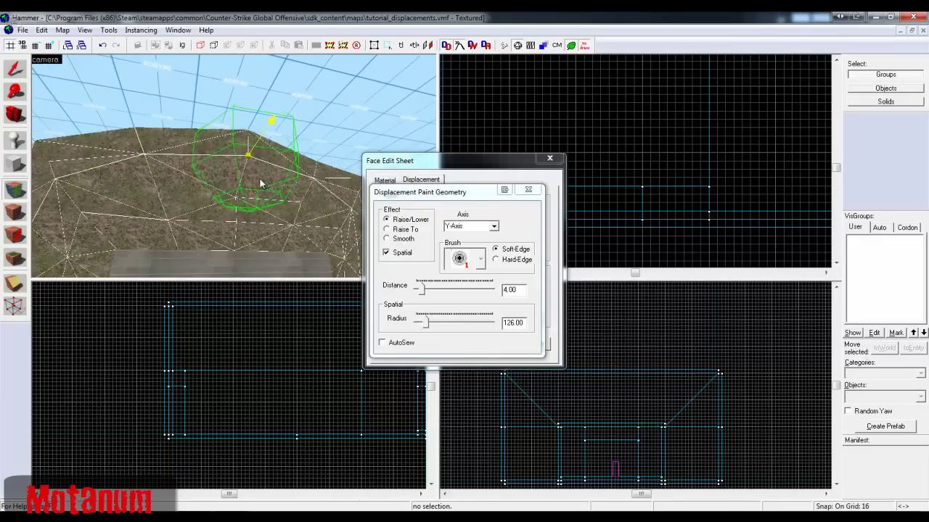
key(z)
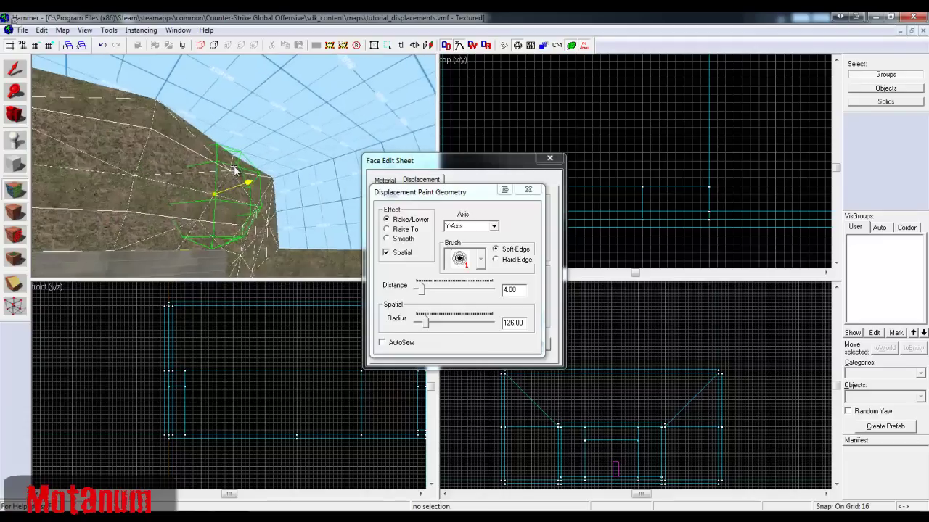
key(z)
click(211, 190)
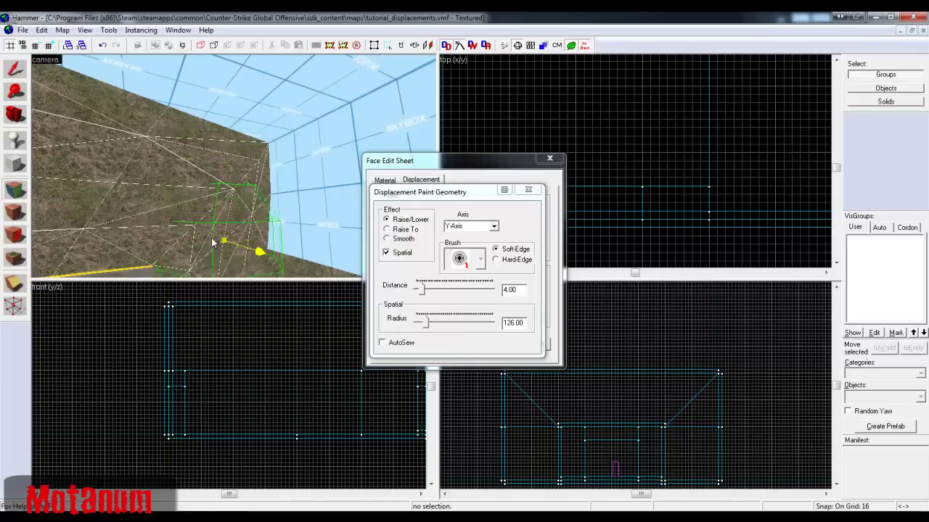
key(z)
key(z)
key(s)
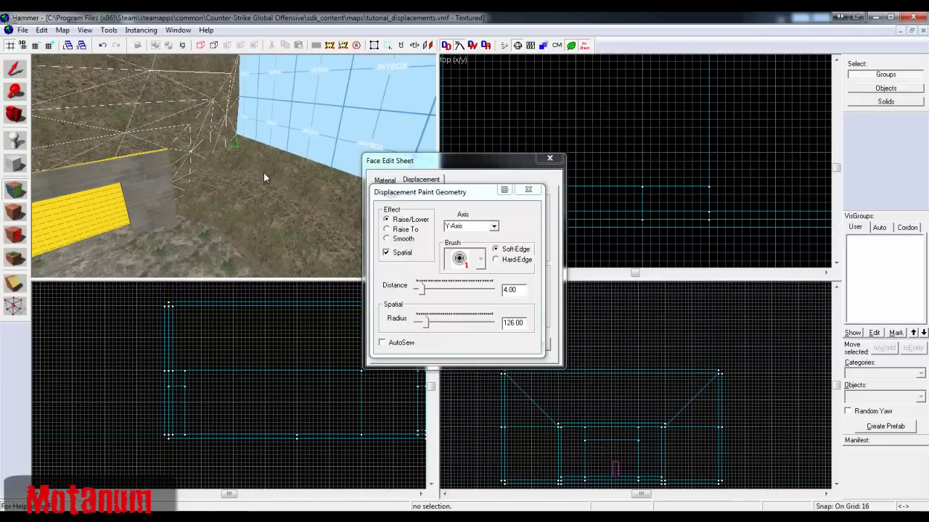
- Set the paint axis to Z-Axis and reshape the upper vertices of the wall displacement right of the entrance into an uneven slope
key(z)
key(z)
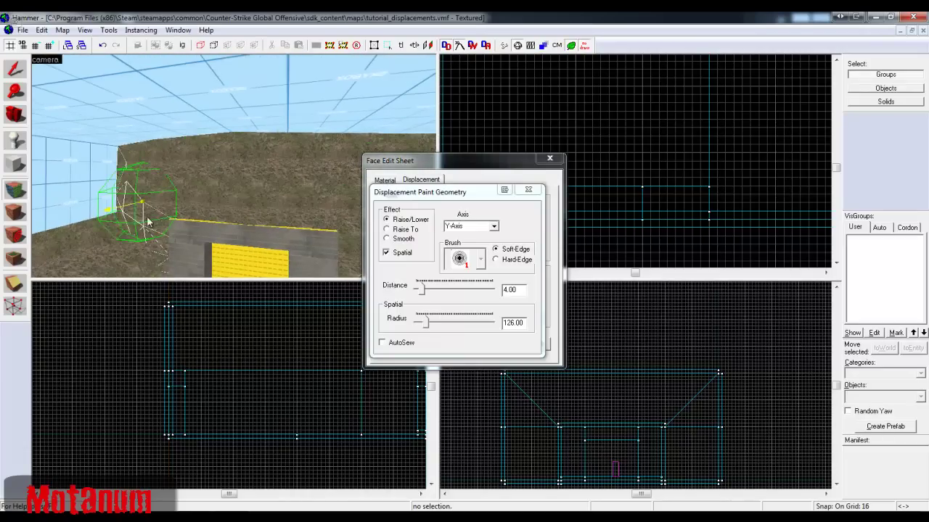
key(z)
key(z)
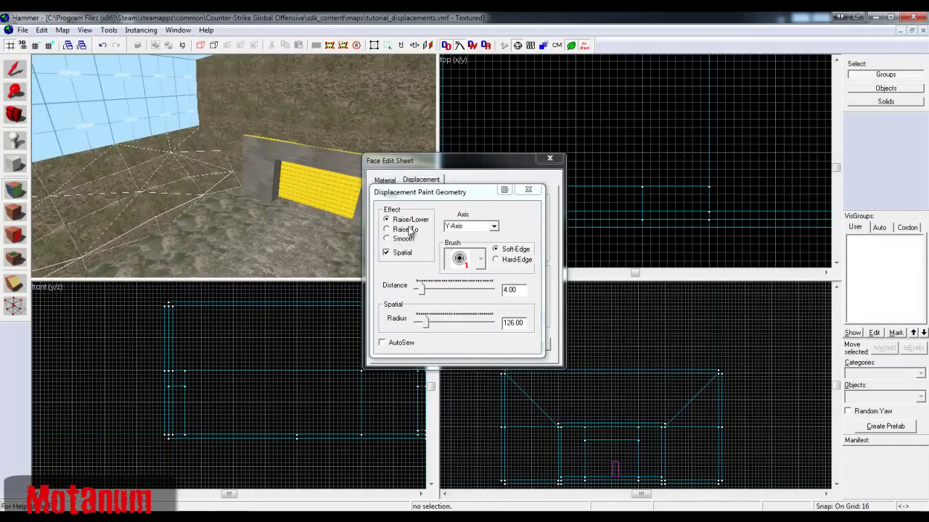
click(406, 229)
click(493, 225)
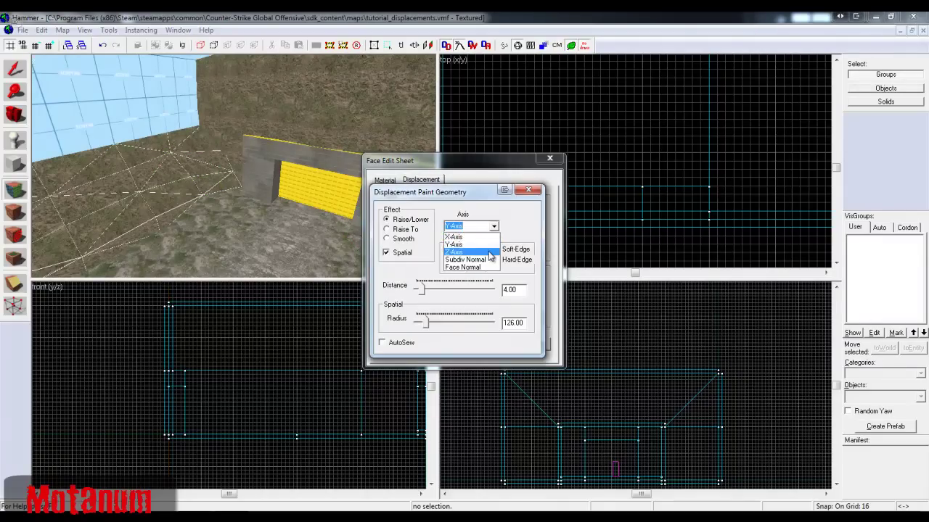
click(490, 254)
key(z)
key(z)
mouse_move(226, 172)
mouse_down()
mouse_move(179, 156)
mouse_move(160, 182)
mouse_up()
drag(179, 212, 233, 198)
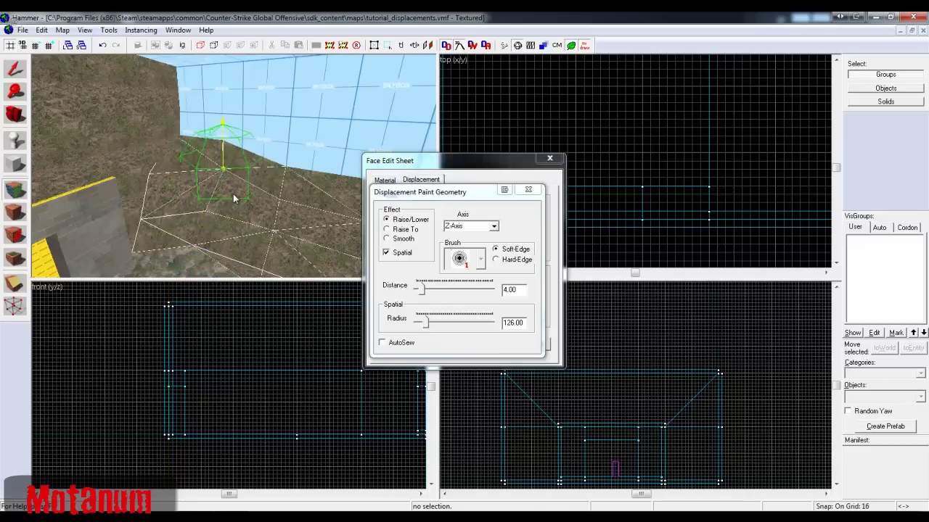
right_drag(193, 247, 193, 264)
mouse_move(283, 219)
mouse_down()
mouse_move(278, 177)
mouse_move(201, 135)
mouse_up()
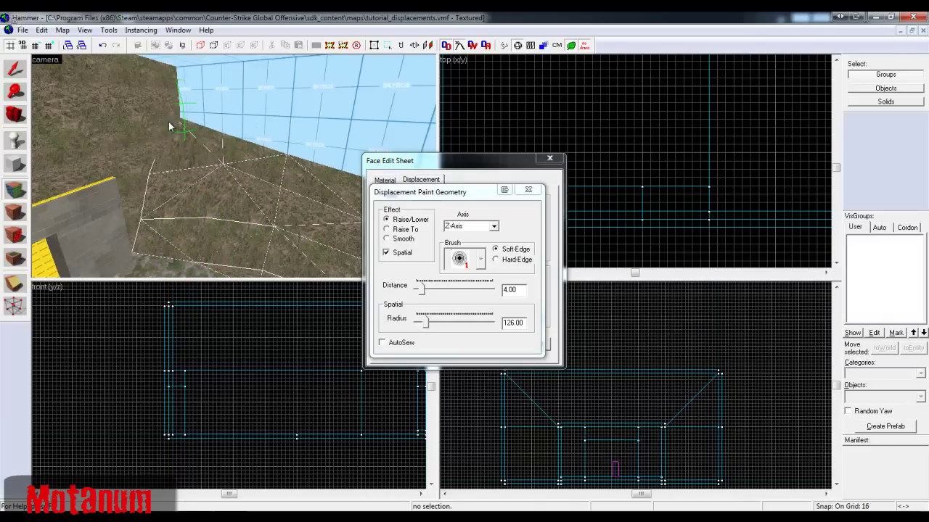
mouse_move(156, 167)
mouse_down()
mouse_move(170, 150)
mouse_move(229, 141)
mouse_move(305, 150)
mouse_move(310, 124)
mouse_up()
key(z)
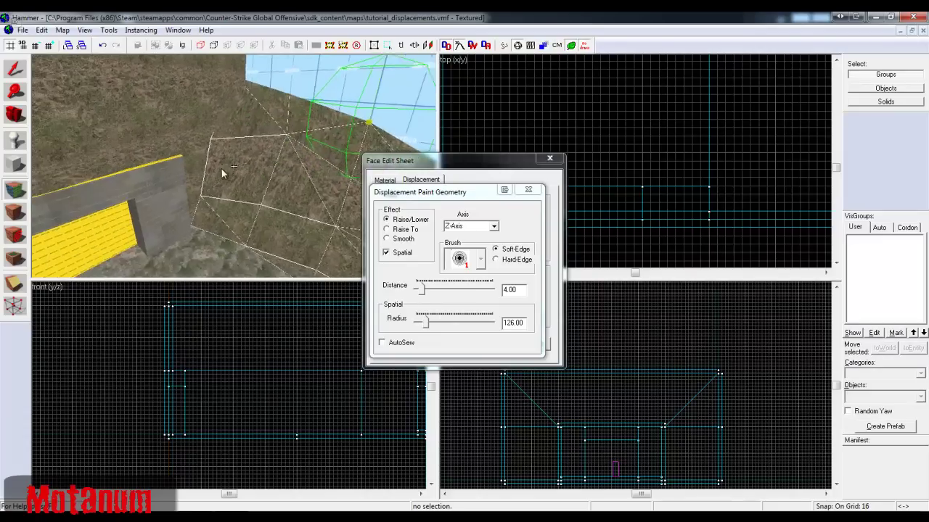
- Set the paint axis to Y-Axis and push the right wall displacement's edge vertices in against the building's side
key(w)
key(s)
key(z)
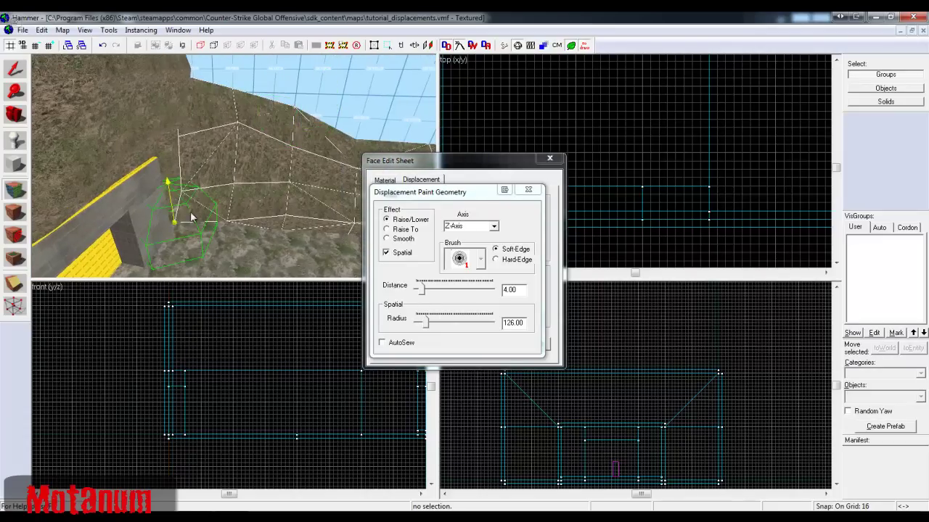
click(493, 226)
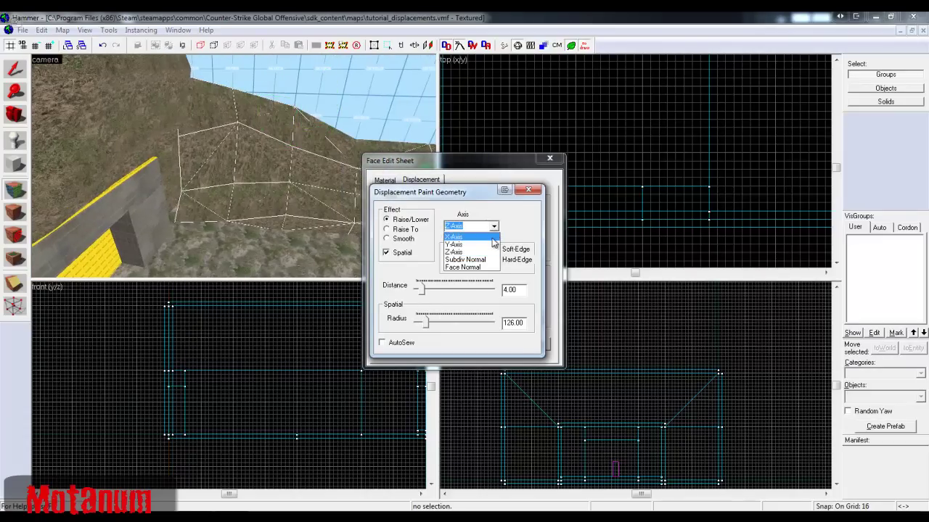
click(492, 238)
click(493, 226)
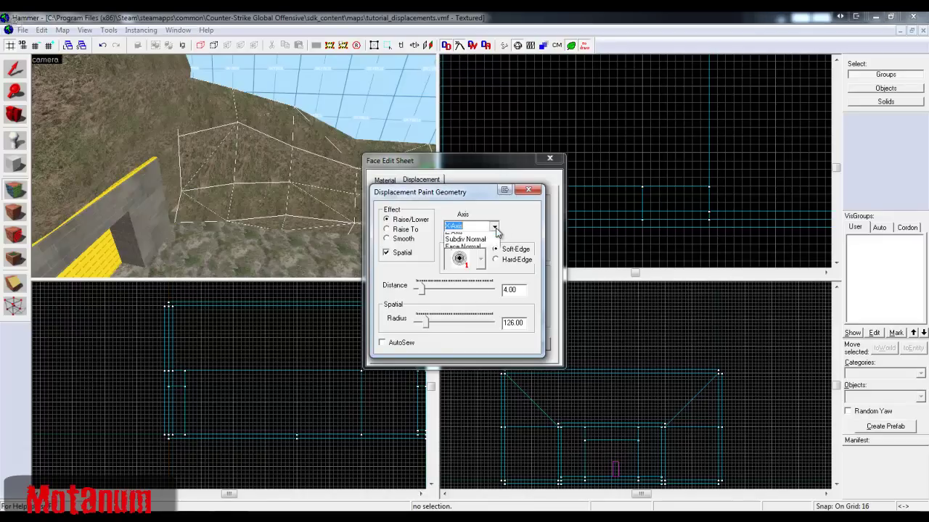
click(490, 245)
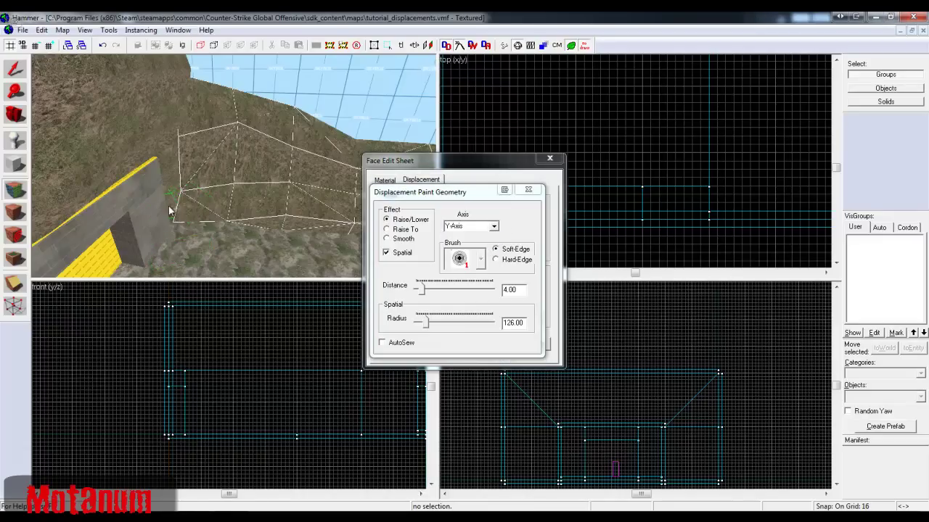
right_drag(174, 201, 171, 165)
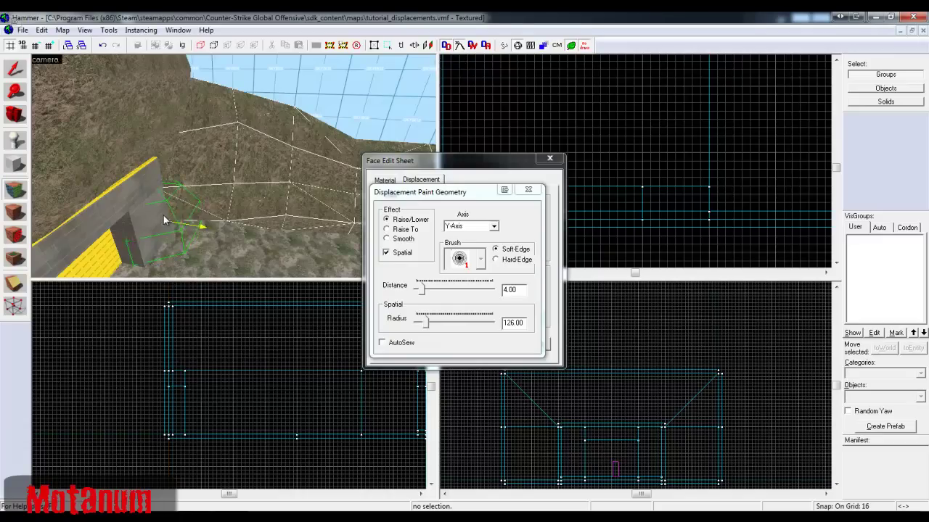
right_drag(221, 219, 214, 211)
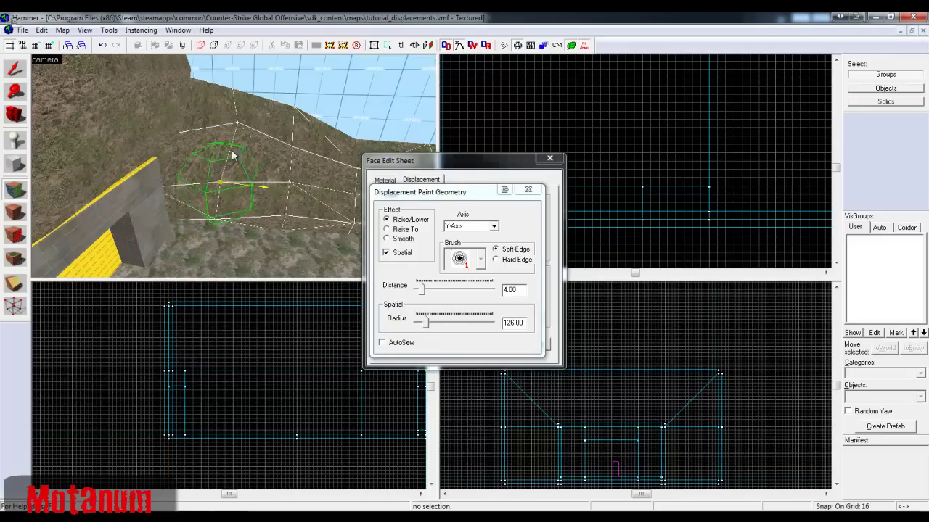
- Push the edge vertices of the wall displacement left of the entrance along the Y-Axis against the building's side
key(z)
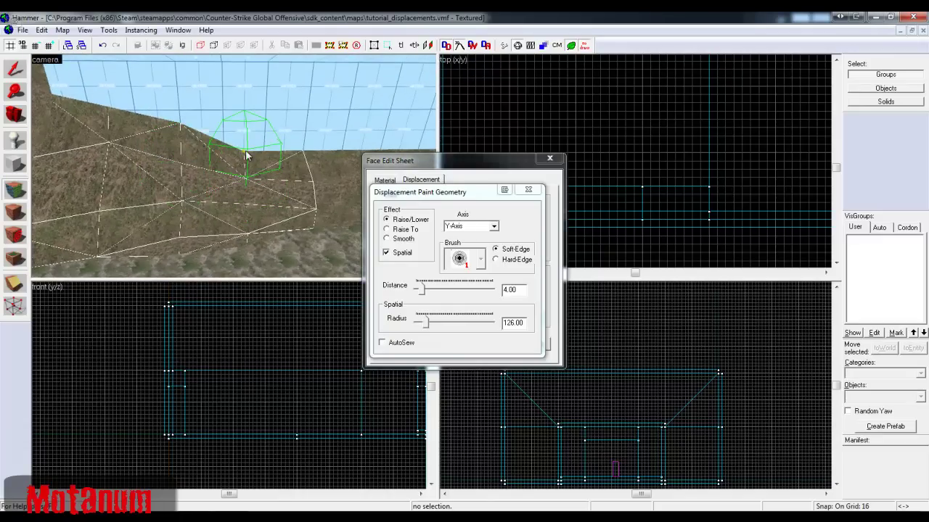
key(z)
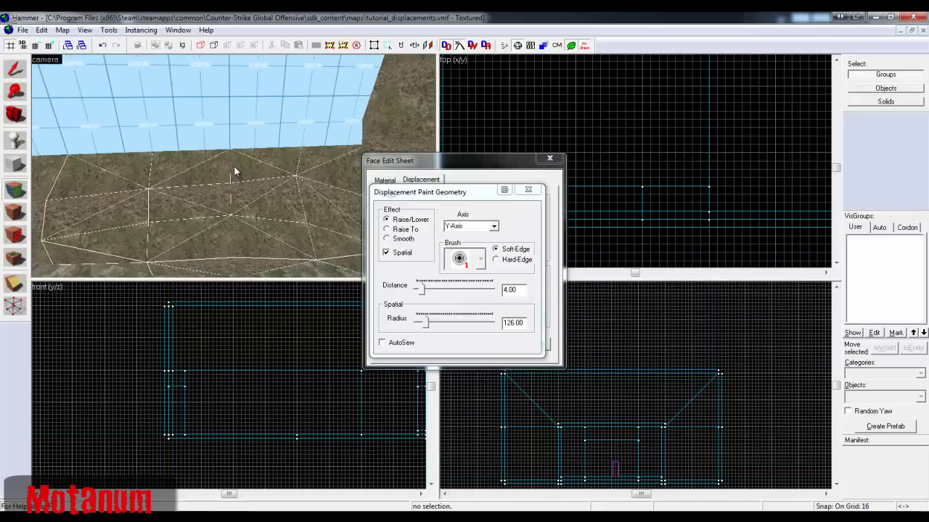
key(z)
mouse_move(251, 191)
right_down()
mouse_move(259, 187)
mouse_move(284, 216)
right_up()
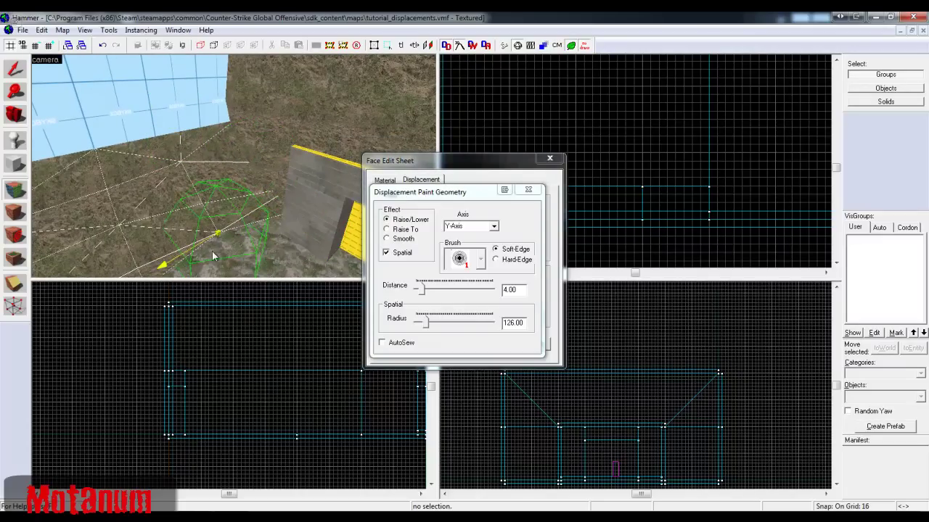
right_drag(253, 246, 238, 227)
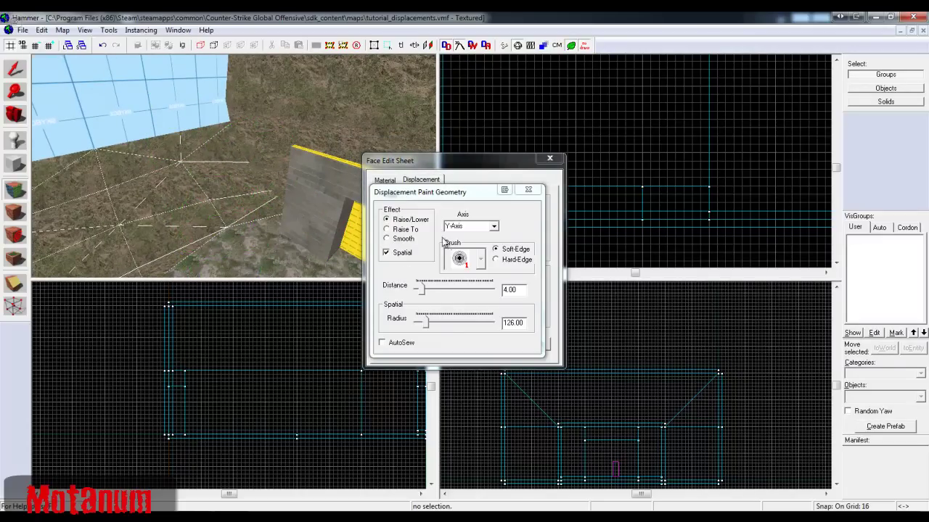
- Set the paint axis to Z-Axis and the distance to 16, and raise the left wall displacement's top edge near the end wall
click(493, 228)
click(464, 250)
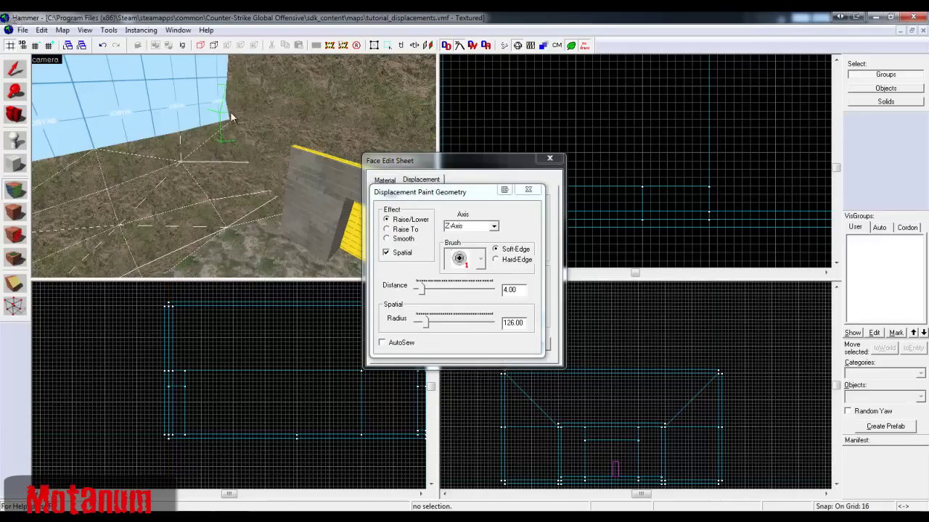
drag(425, 291, 437, 293)
key(z)
key(z)
drag(218, 161, 254, 148)
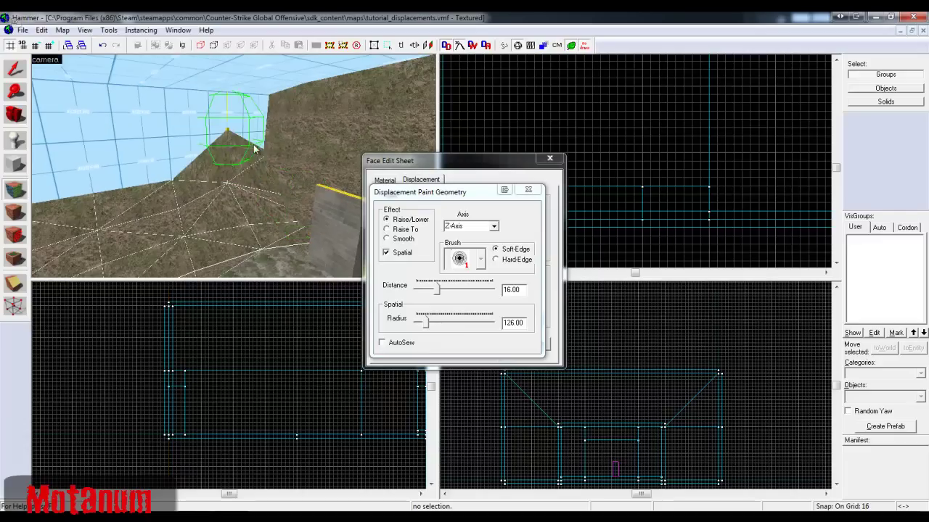
- Raise the remaining vertices along the left wall displacement's top edge so it slopes up smoothly to the end wall
click(238, 195)
click(170, 191)
click(167, 181)
click(100, 192)
click(95, 180)
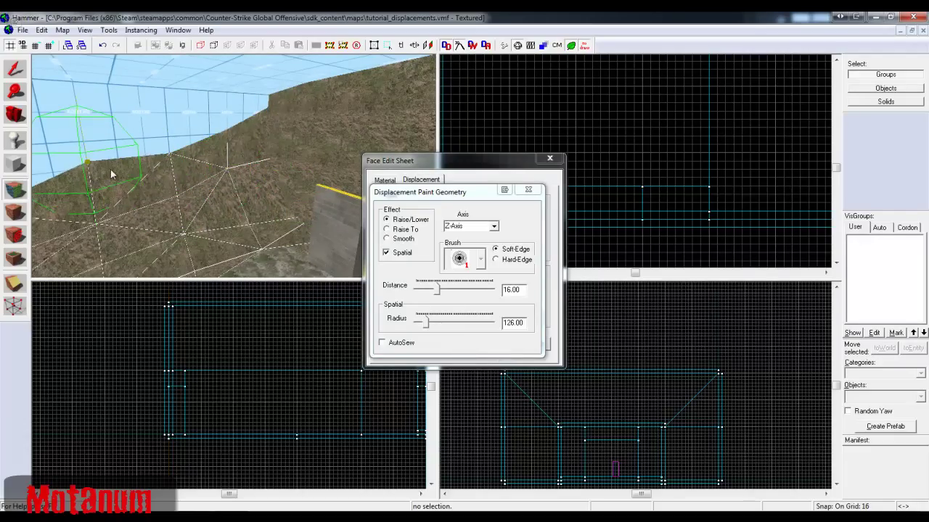
key(z)
key(z)
click(245, 158)
click(292, 140)
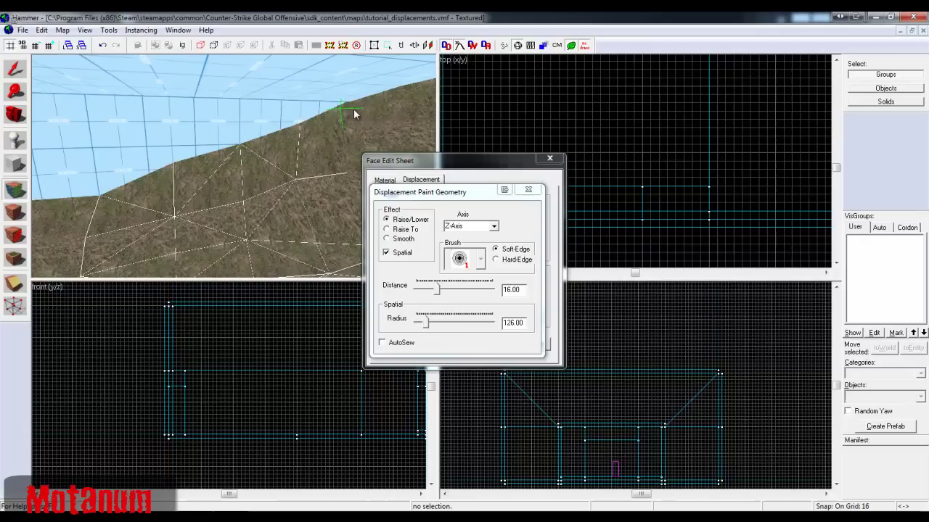
- Raise the top edge and inner vertices of the right wall displacement along the Z-Axis where it meets the end wall
key(z)
key(z)
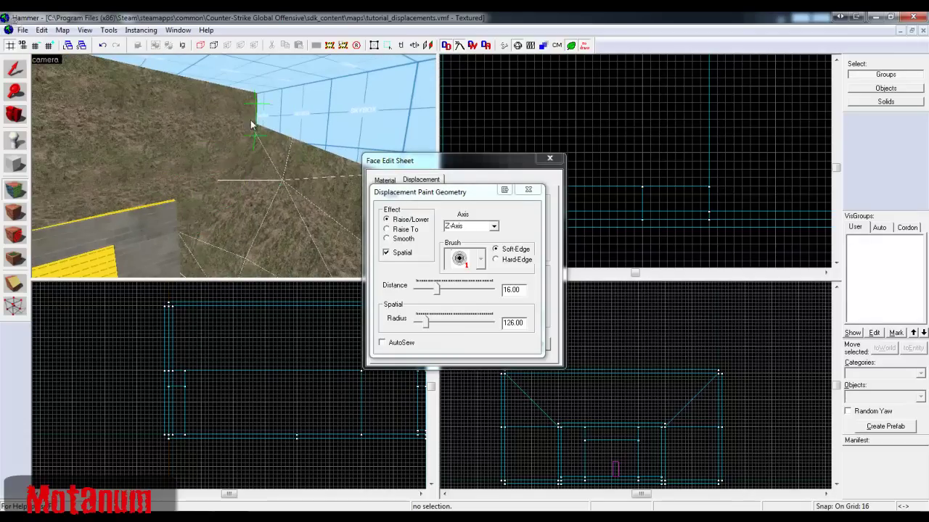
drag(278, 114, 297, 131)
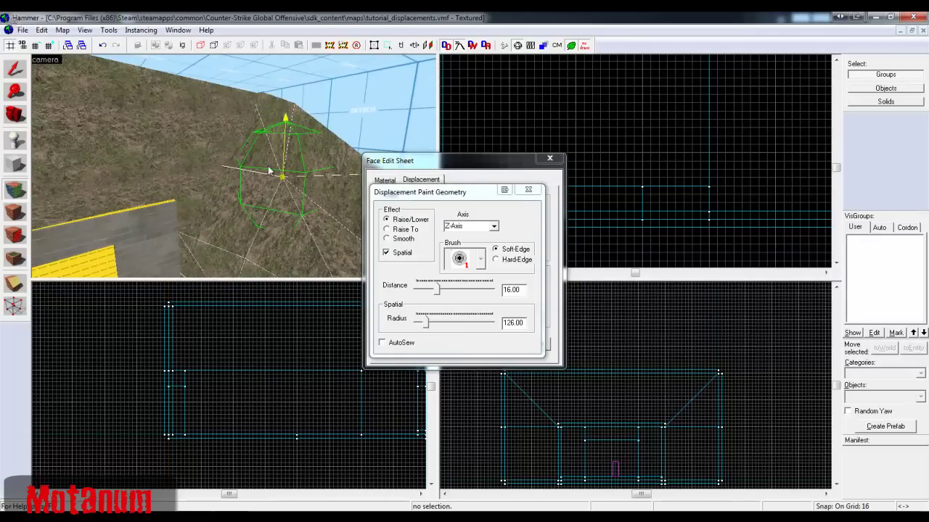
click(269, 170)
click(245, 223)
click(245, 223)
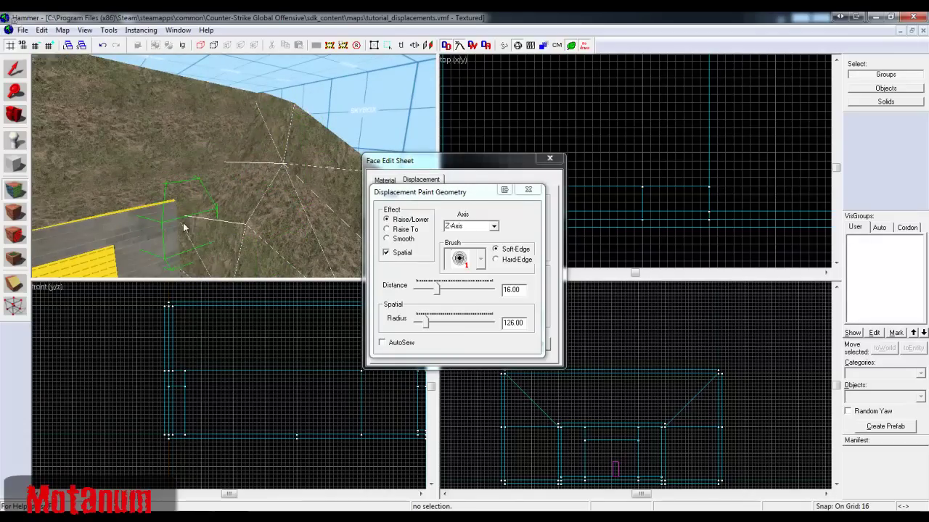
- Check the sculpted walls, end geometry painting and close the face settings to view the finished entrance area
key(z)
key(z)
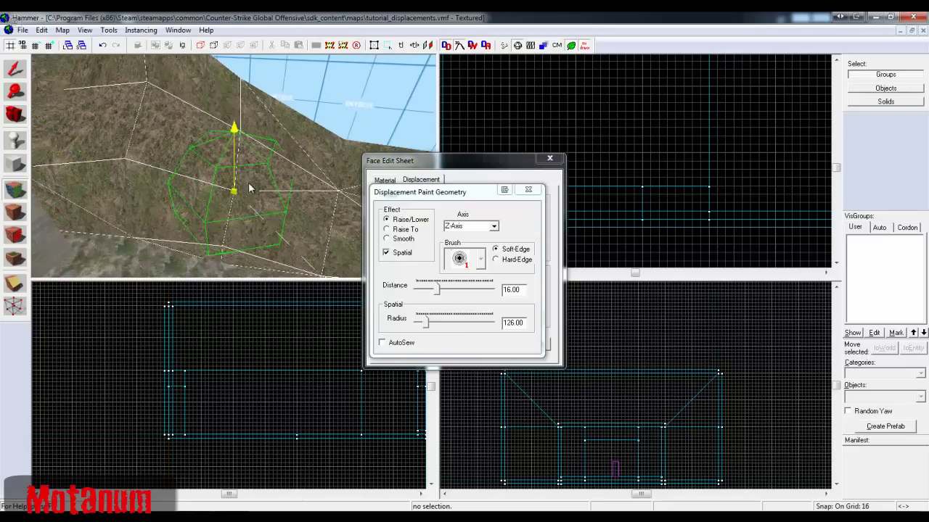
key(z)
key(z)
click(528, 190)
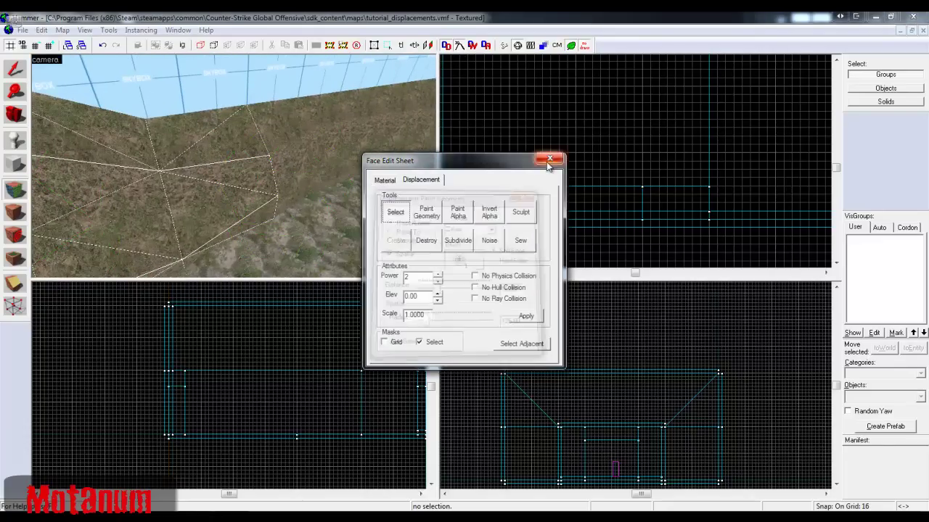
click(549, 158)
key(z)
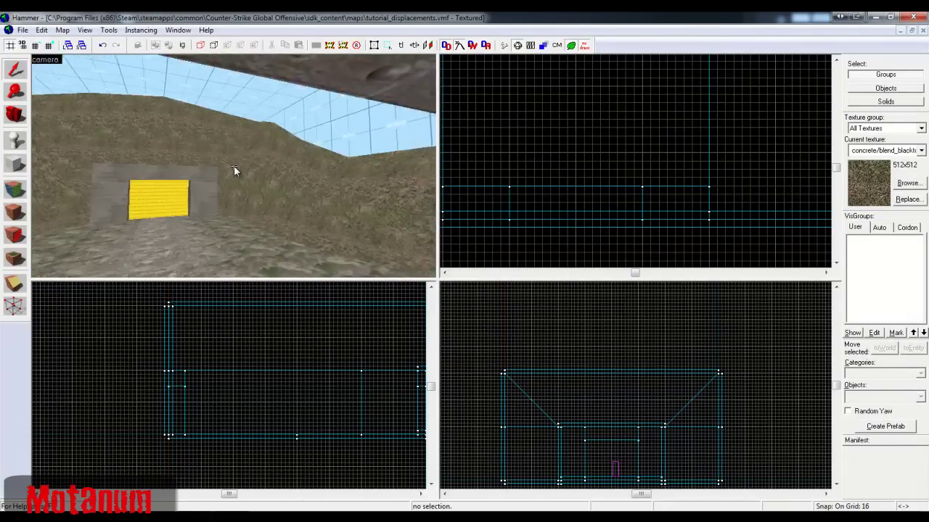
- Clip the nodraw wall behind the entrance at both door edges, X -640 and X -384, keeping every piece
key(w)
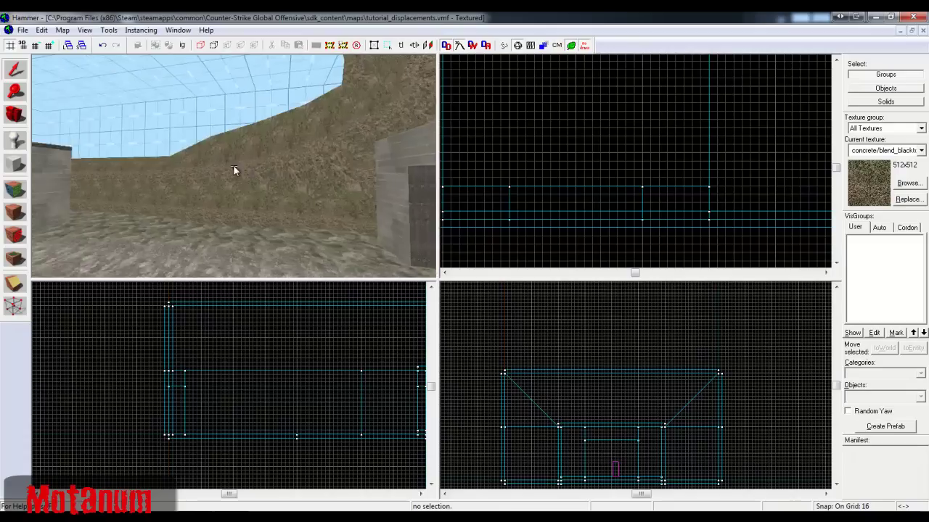
key(z)
click(235, 170)
scroll(588, 140, down, 3)
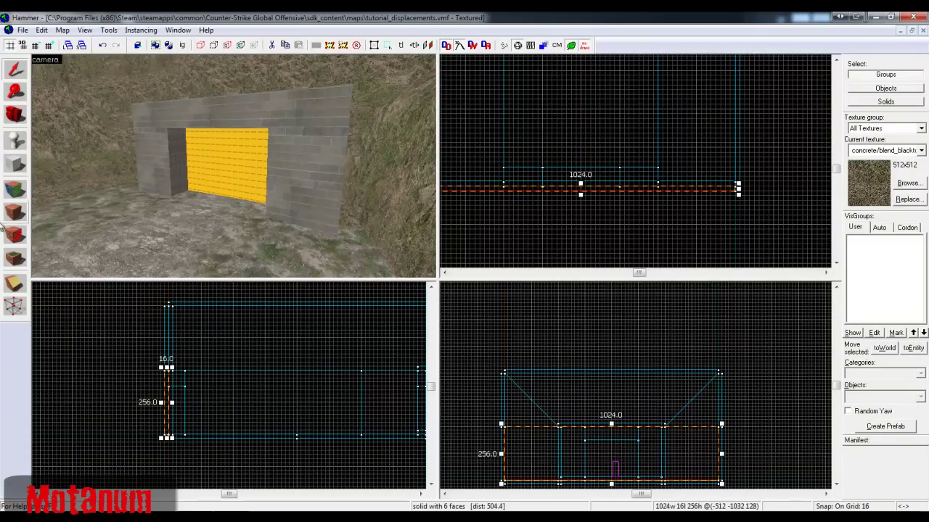
click(15, 283)
drag(543, 187, 543, 191)
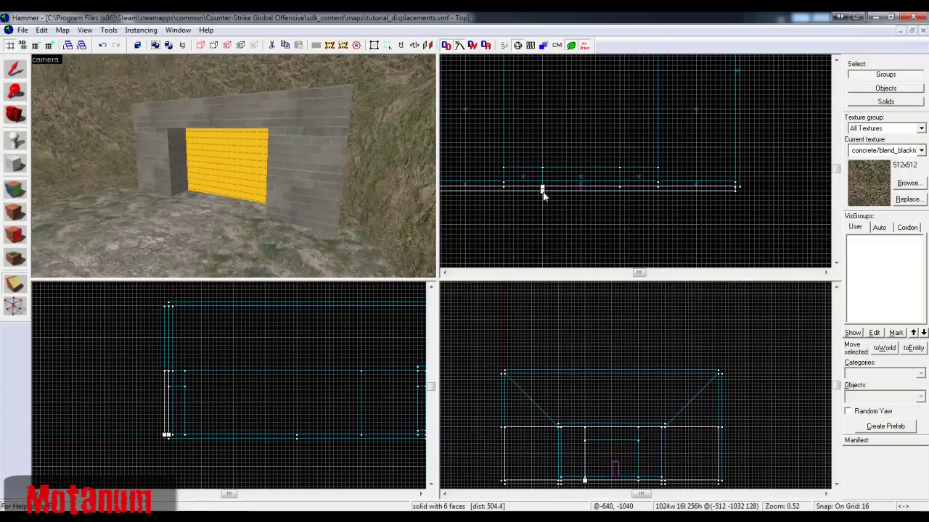
key(Return)
drag(619, 190, 619, 195)
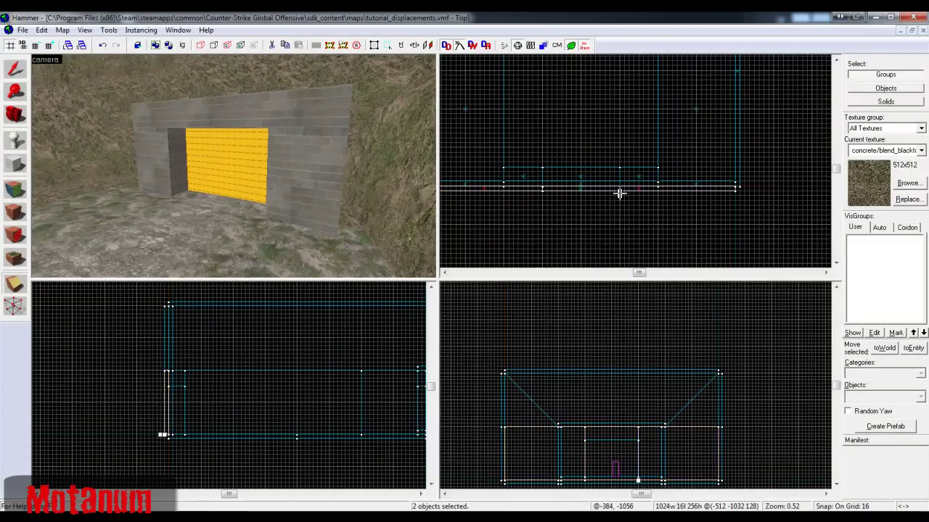
key(Return)
- Shorten the middle piece of the clipped wall from below to 64 units high, opening the doorway underneath
click(236, 180)
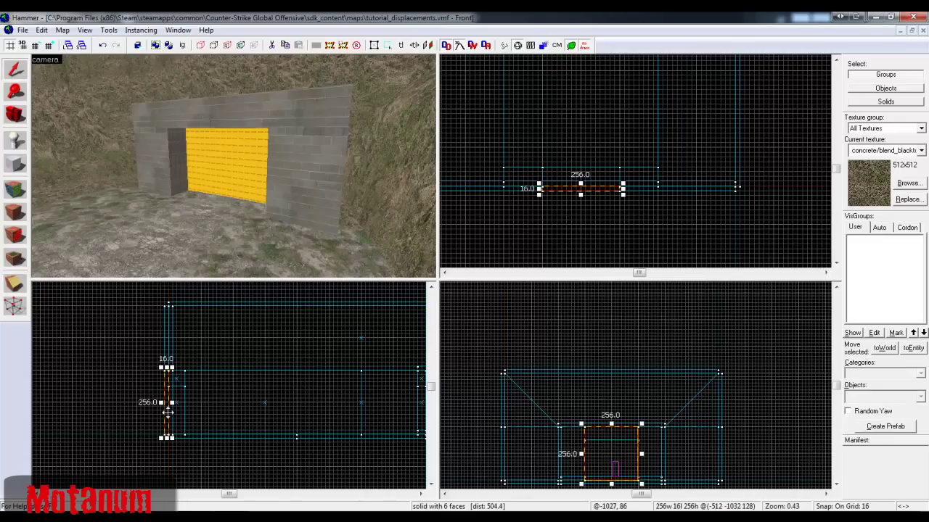
drag(167, 436, 169, 389)
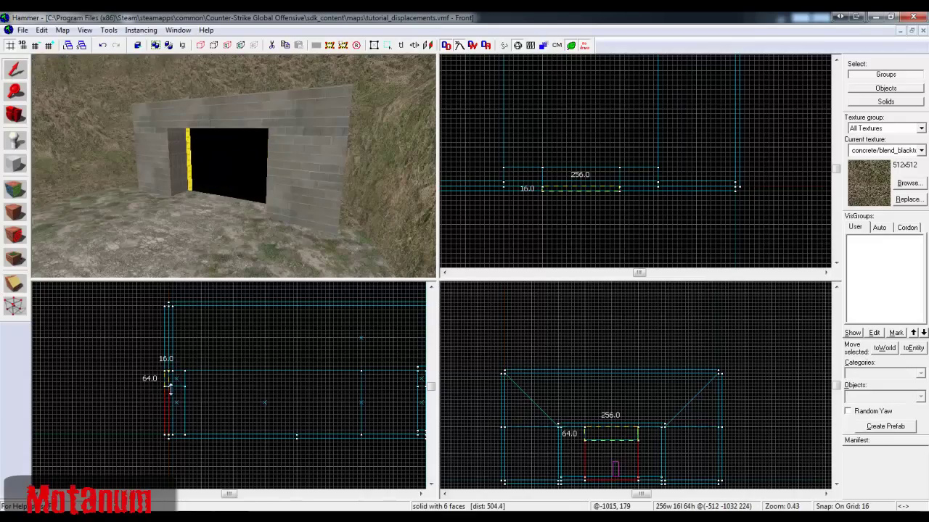
key(w)
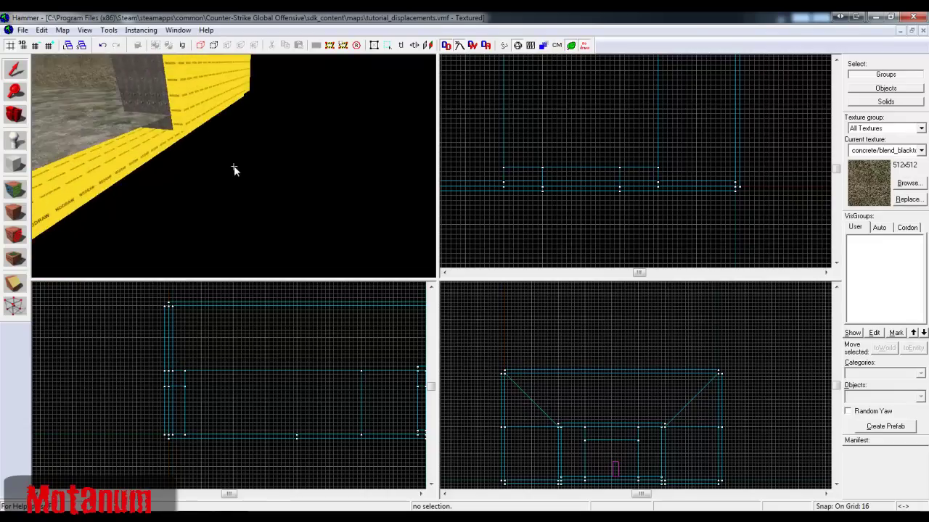
key(s)
key(w)
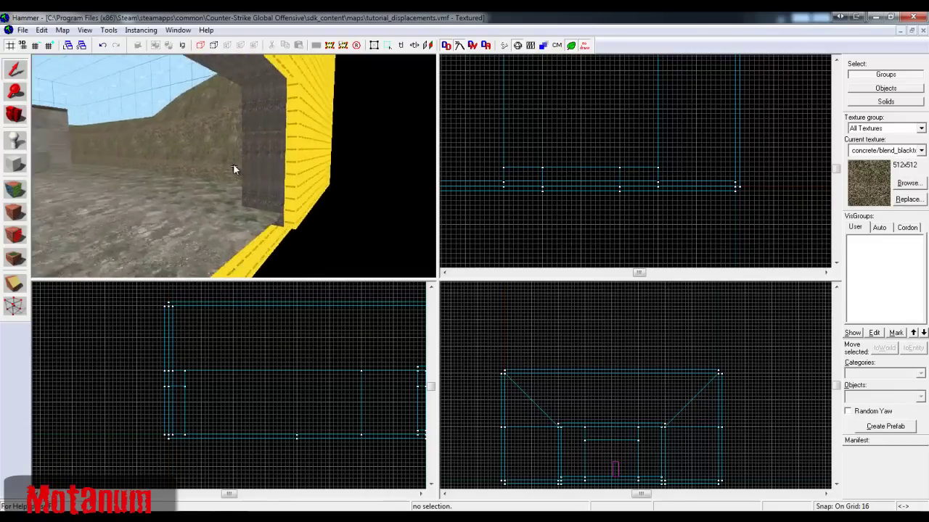
key(s)
key(z)
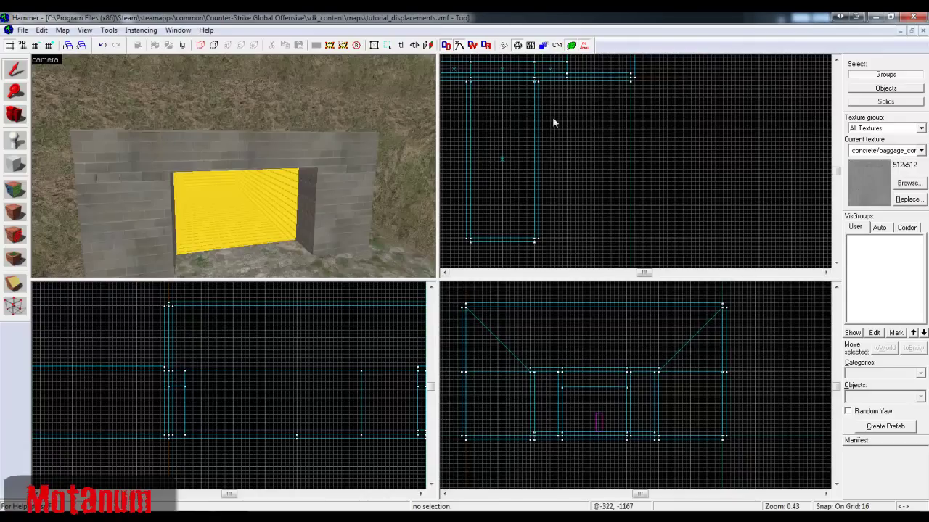
- Examine the floor, side wall and ceiling brushes of the nodraw tunnel behind the doorway
key(z)
key(w)
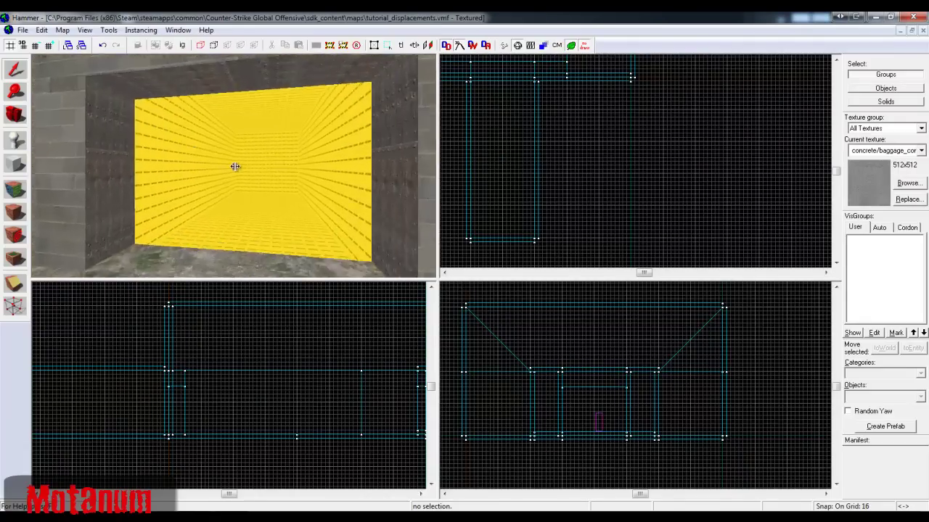
key(s)
key(z)
click(233, 169)
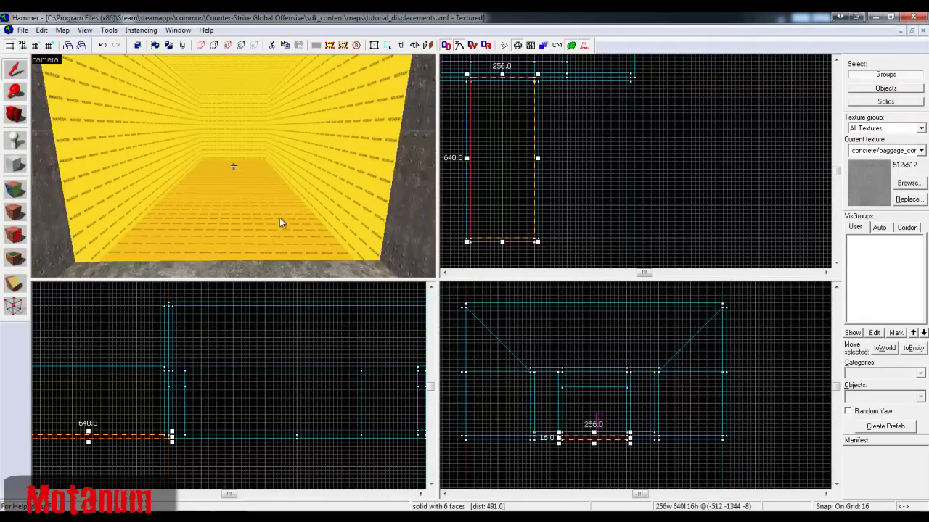
key(z)
key(w)
click(233, 168)
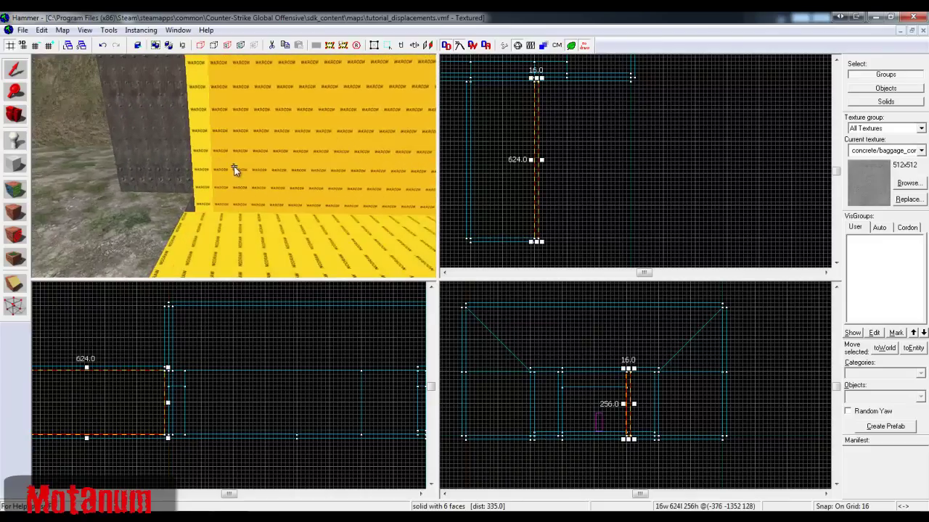
click(234, 167)
key(z)
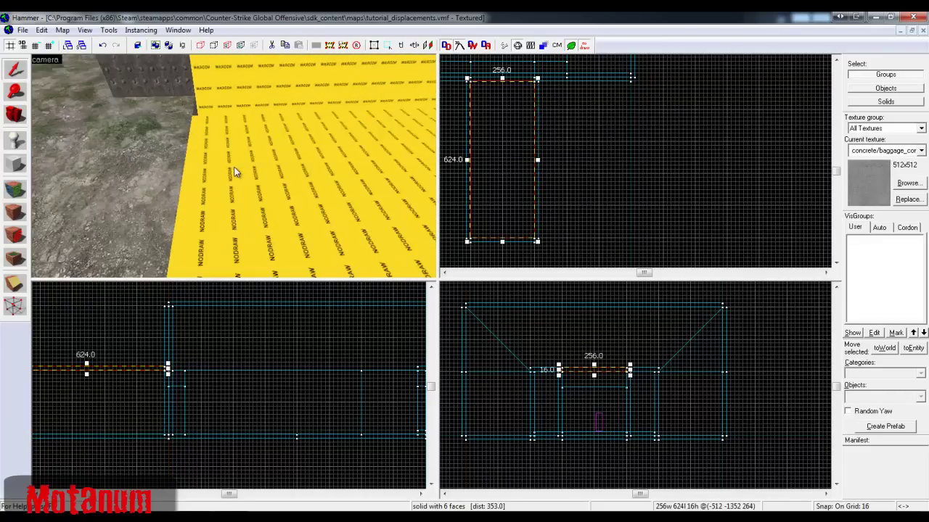
- Lay a 256 x 640 x 16 slab on the tunnel floor and duplicate it up underneath the ceiling
click(207, 122)
scroll(165, 429, up, 5)
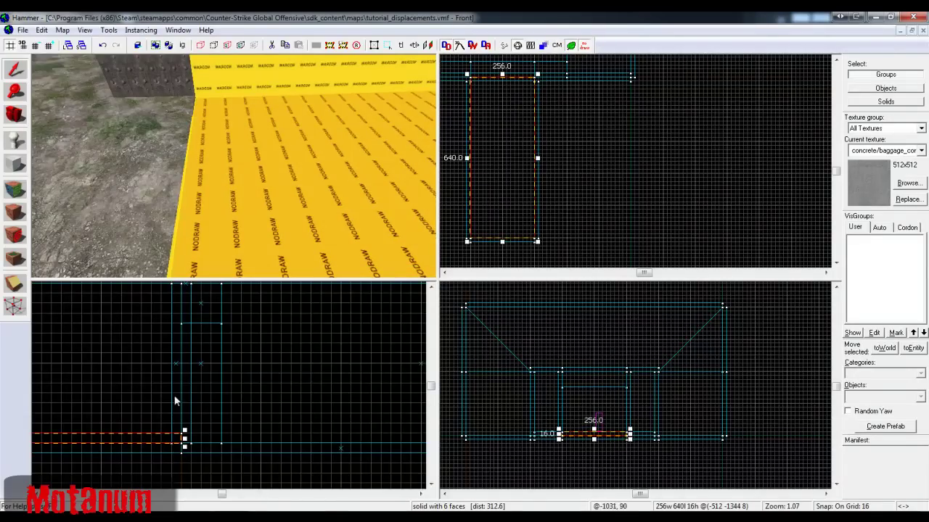
shift+drag(169, 437, 170, 334)
scroll(171, 424, down, 2)
- Create 16-unit-thick, 640-unit-long inner wall brushes along both sides of the tunnel, making the second one 256 units high
scroll(565, 376, up, 3)
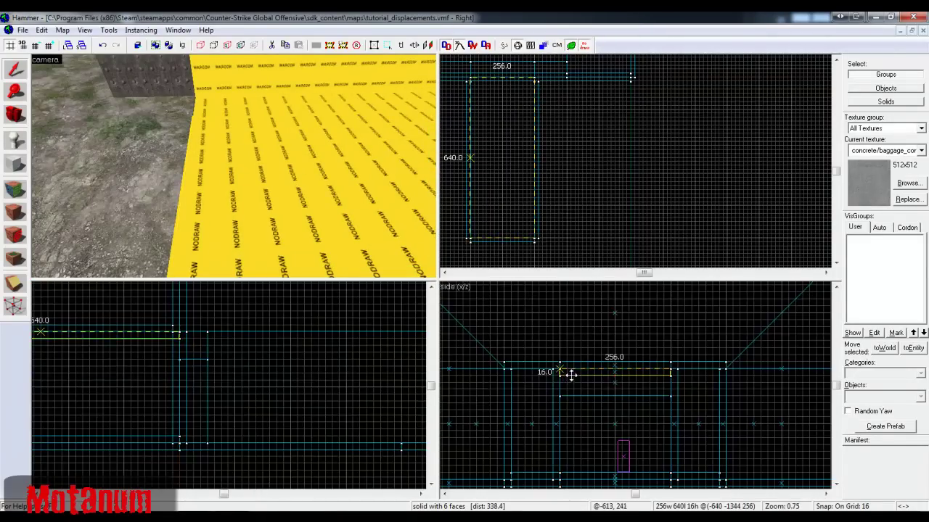
drag(663, 404, 583, 479)
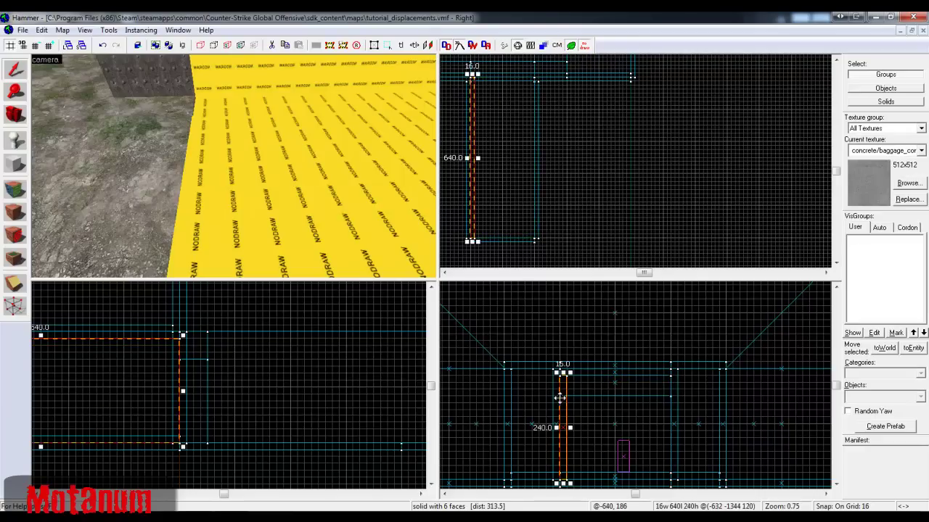
drag(563, 375, 664, 367)
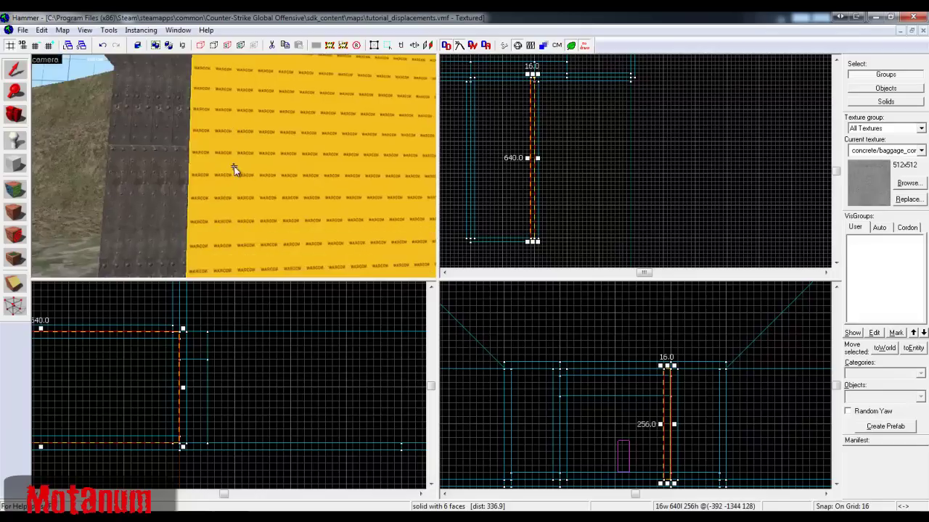
- Select the inner floor, wall and ceiling faces of the tunnel and create power 3 displacements from them
key(s)
key(w)
key(z)
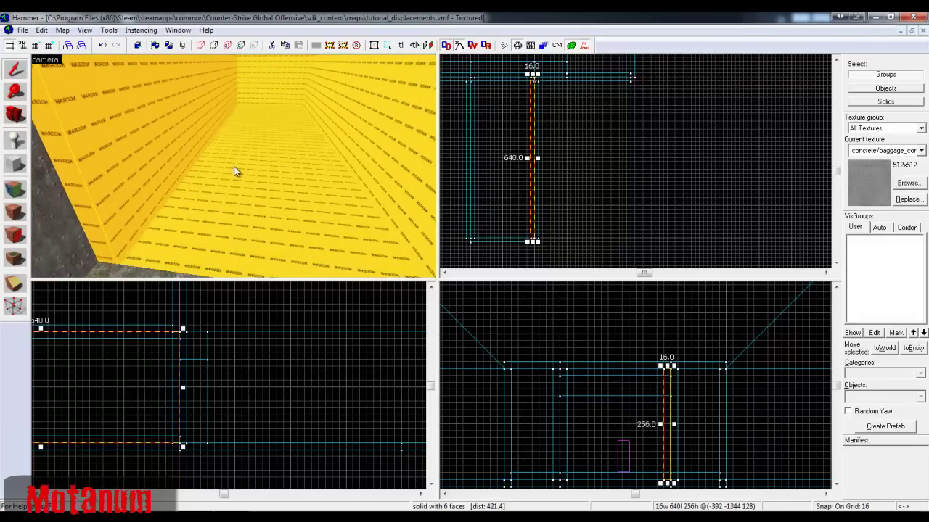
click(241, 212)
key(z)
key(s)
key(z)
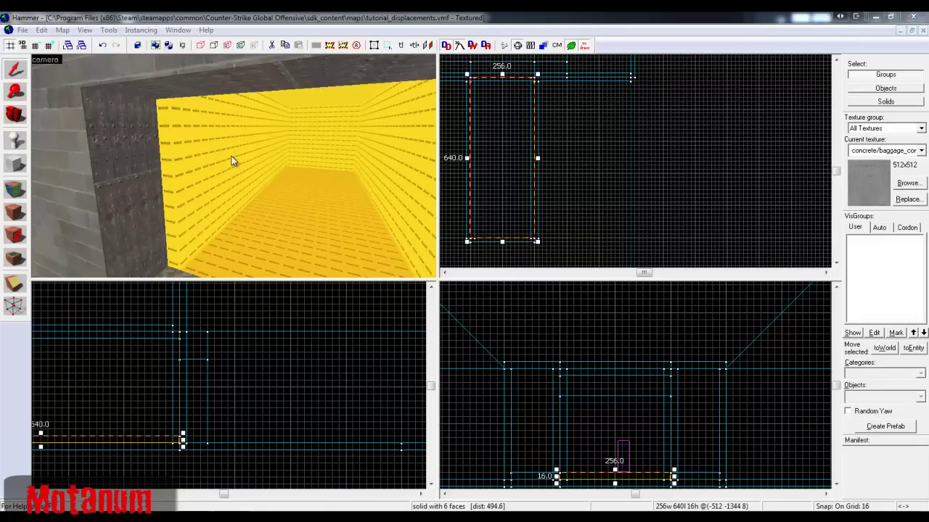
key(shift+a)
click(245, 165)
ctrl+click(269, 219)
key(z)
key(z)
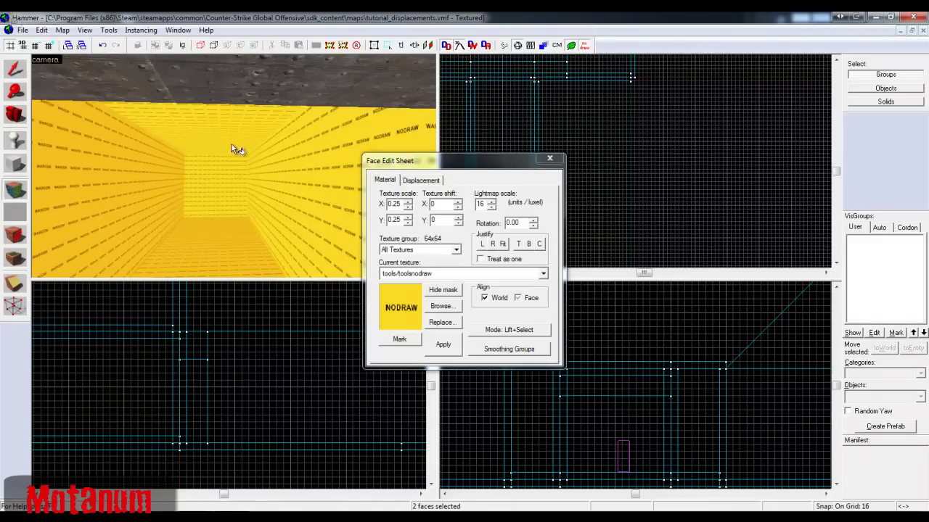
click(421, 179)
click(395, 241)
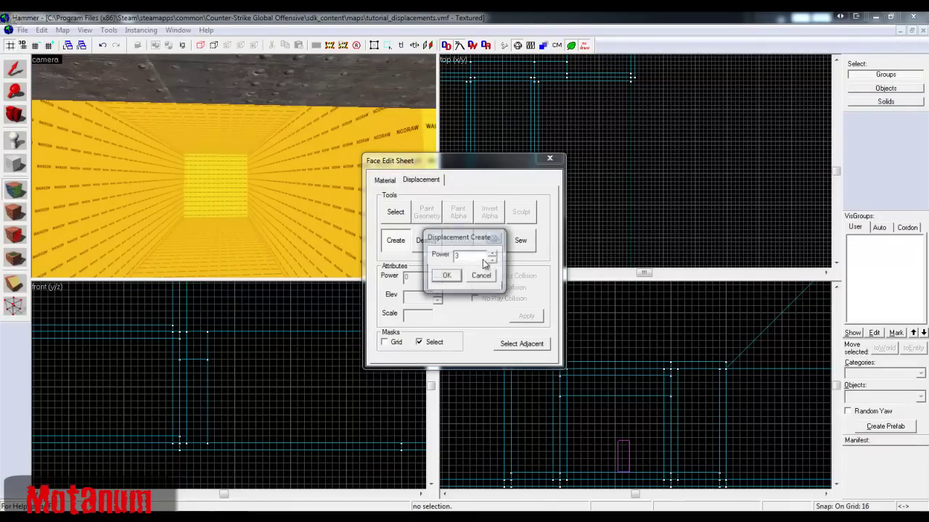
click(454, 275)
- Inspect the new displacement surfaces inside the tunnel and the corners where walls and floor meet
key(z)
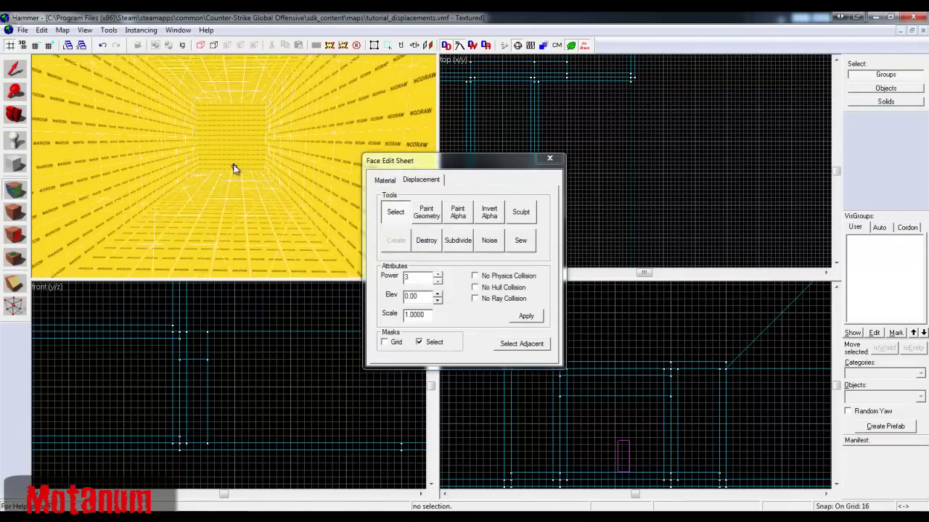
key(s)
key(w)
key(z)
click(438, 281)
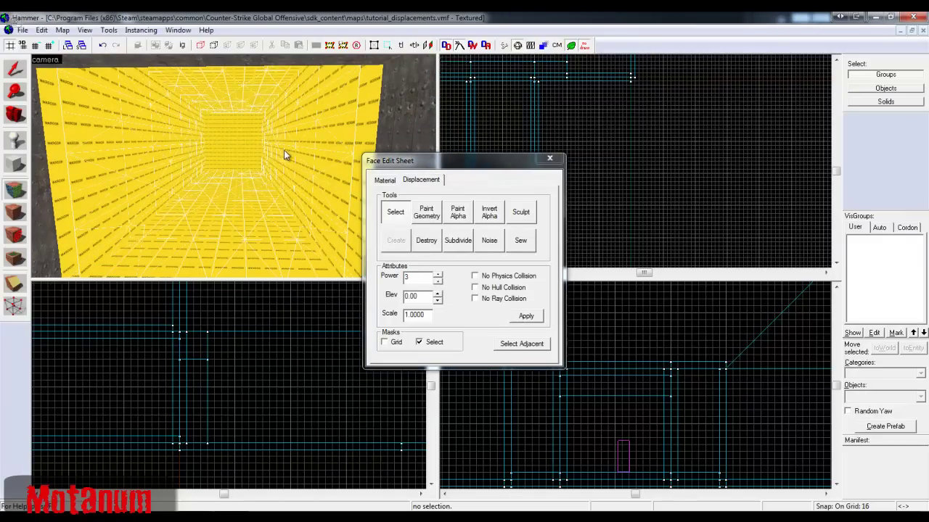
key(z)
key(s)
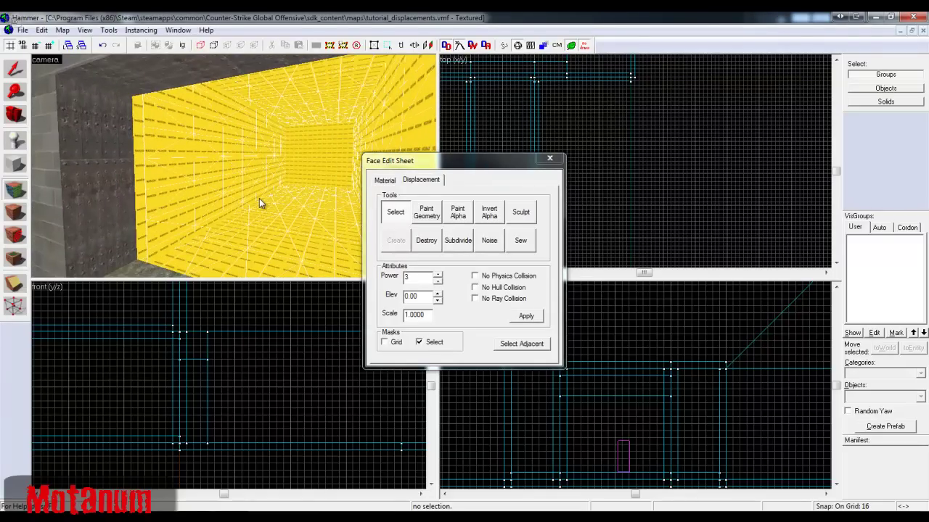
key(z)
key(w)
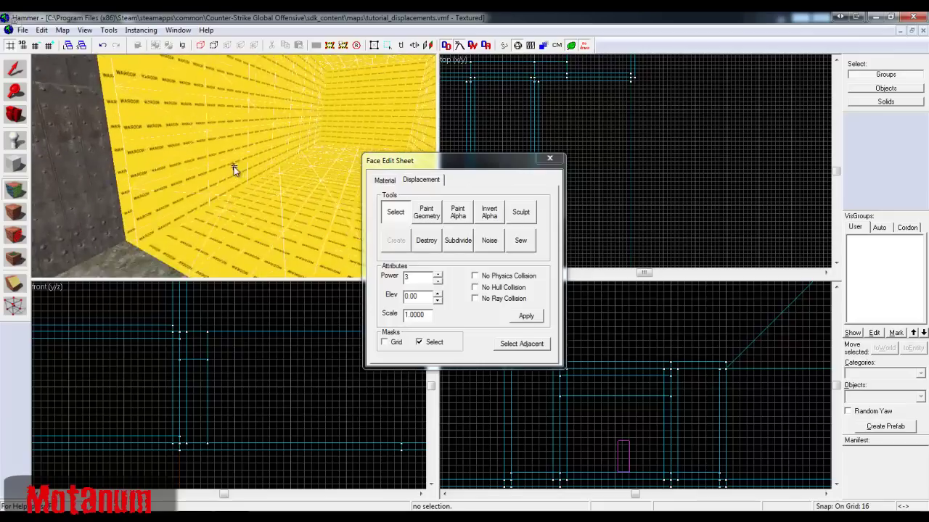
key(s)
key(z)
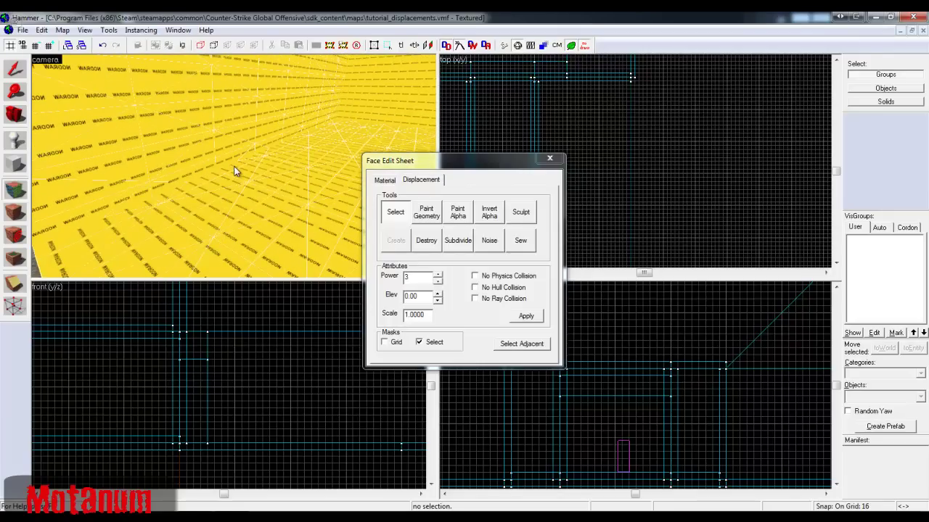
- Close the face settings, select the four inner displacement brushes and move them 768 units along X, out of the tunnel
click(550, 158)
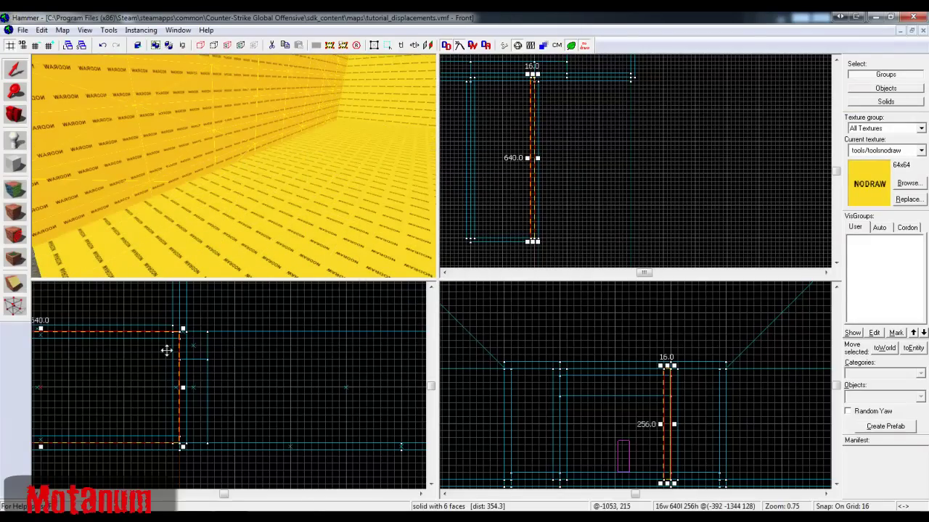
scroll(686, 381, up, 1)
key(z)
key(z)
ctrl+click(253, 177)
key(z)
key(z)
ctrl+click(236, 166)
ctrl+click(208, 111)
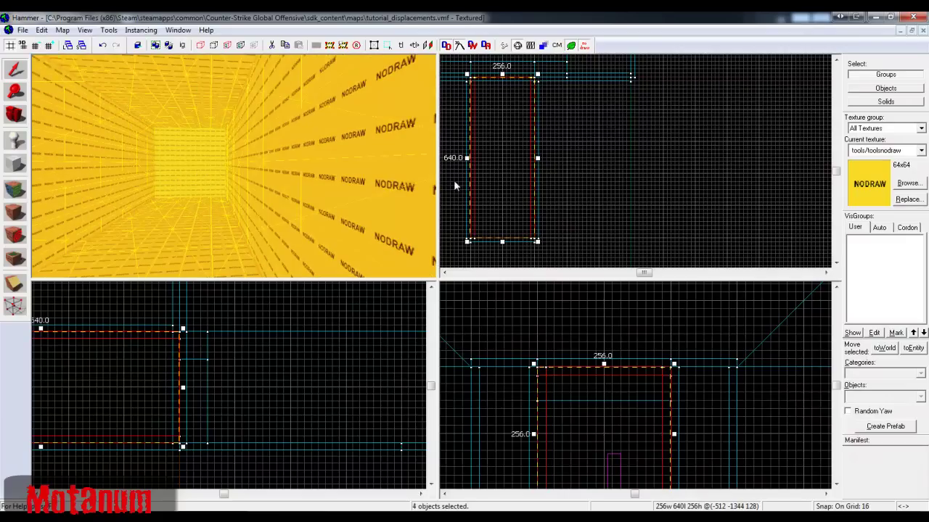
drag(488, 201, 636, 210)
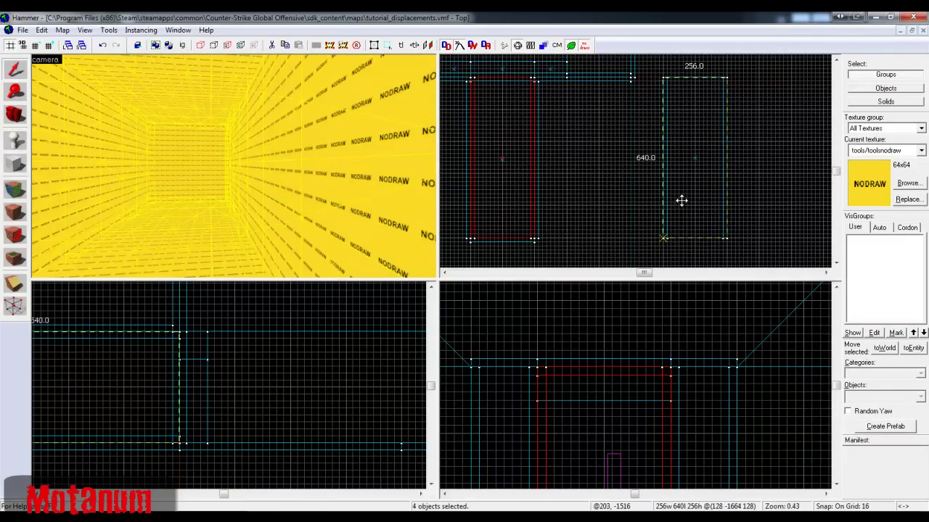
- Move the right displacement wall of the relocated tunnel 16 units outward so it no longer overlaps the floor and ceiling
key(z)
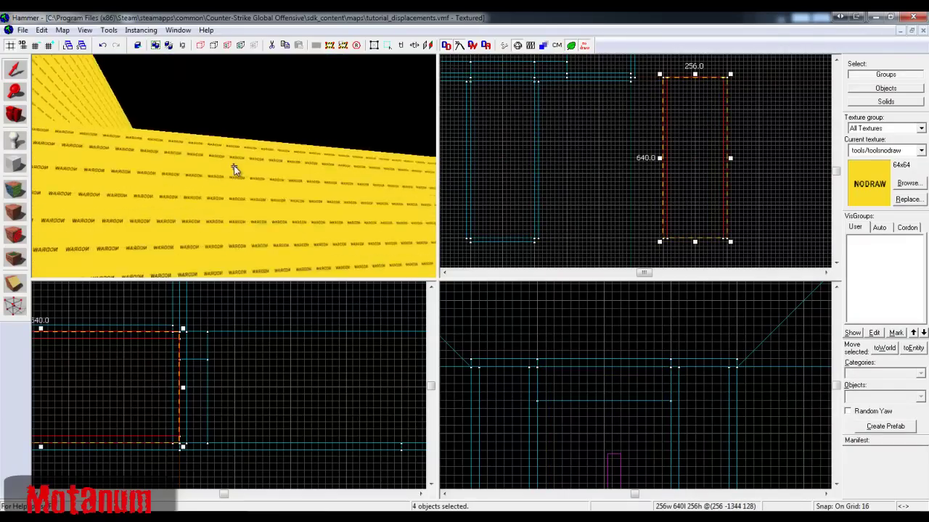
key(w)
key(z)
click(302, 168)
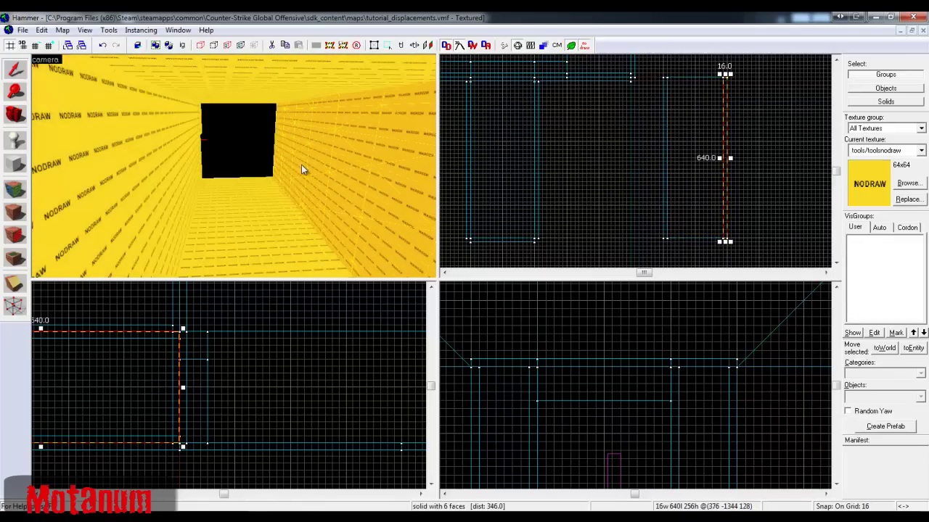
scroll(594, 285, down, 1)
scroll(651, 330, up, 3)
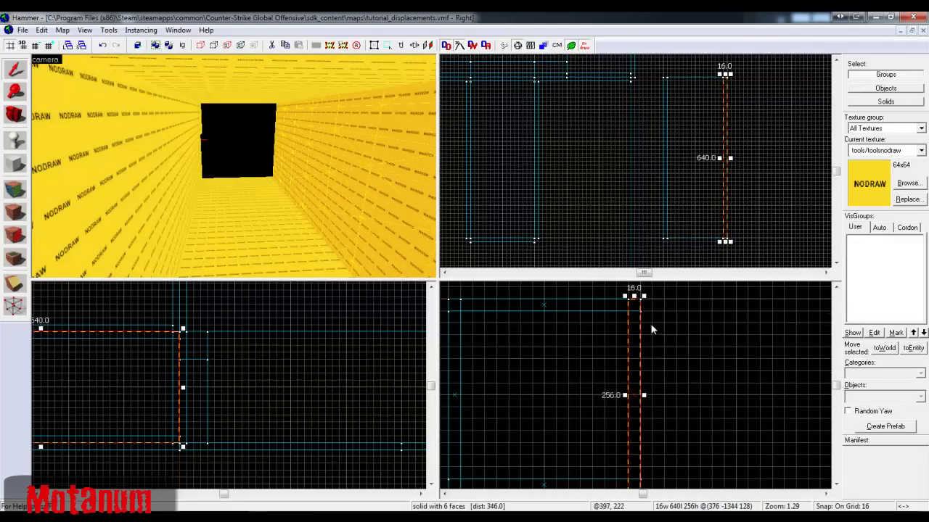
drag(638, 320, 647, 320)
- Move the relocated tunnel's ceiling, left wall and floor brushes 16 units outward and clear the selection
click(288, 93)
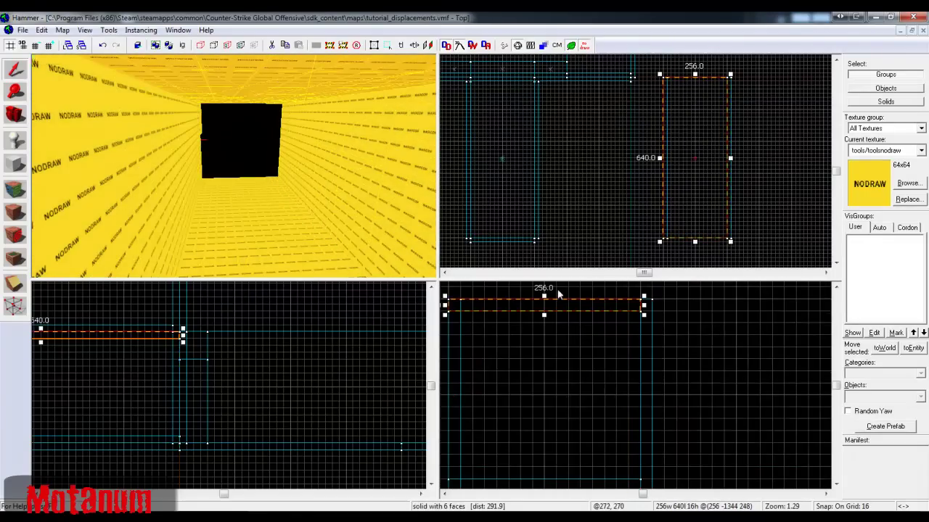
click(196, 167)
drag(456, 302, 444, 303)
click(312, 249)
scroll(508, 416, down, 2)
scroll(489, 459, up, 1)
drag(486, 449, 486, 457)
key(Escape)
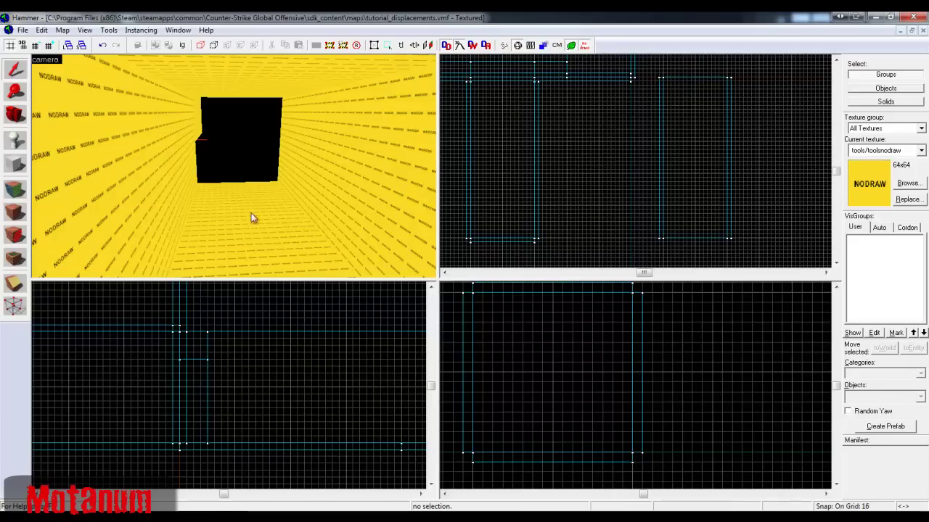
- Select the four inner displacement faces of the relocated tunnel and subdivide them into a rounded surface
key(shift+a)
click(253, 213)
ctrl+click(289, 123)
ctrl+click(251, 89)
ctrl+click(188, 122)
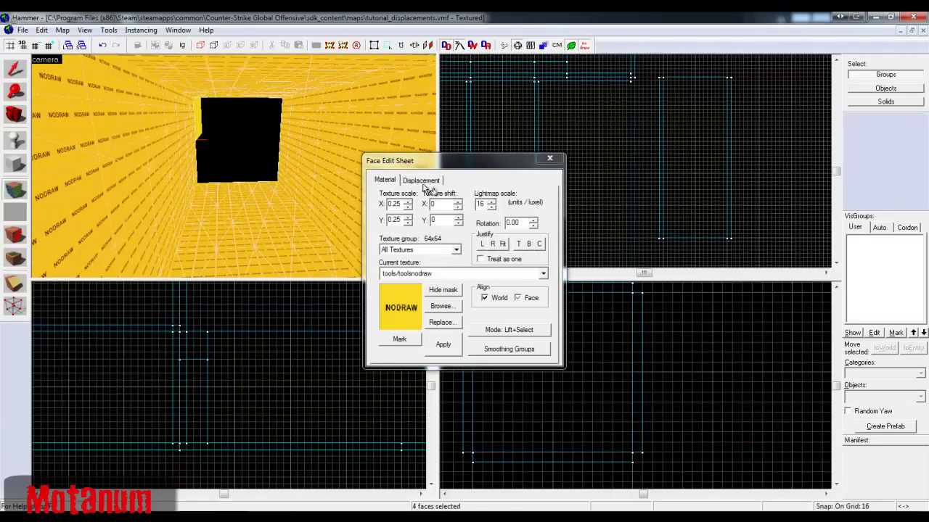
click(423, 181)
click(461, 248)
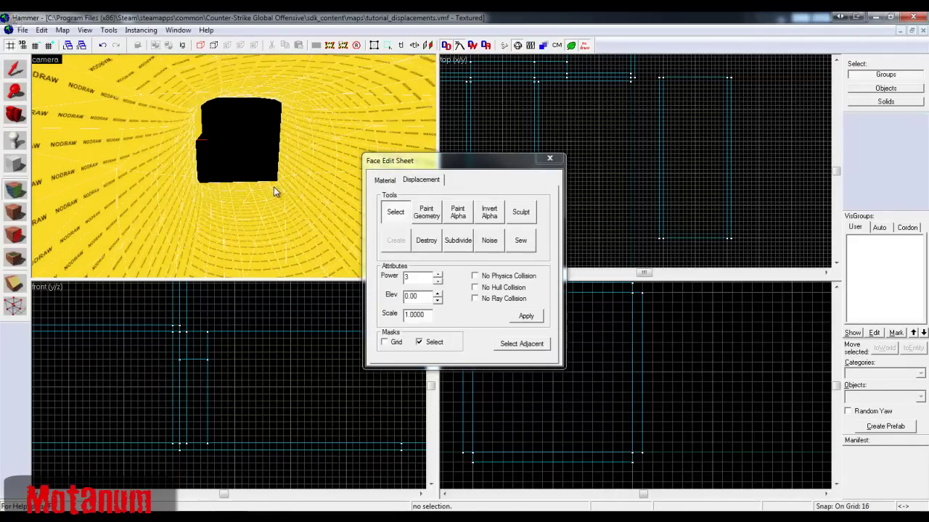
- Try displacement noise from -16 to 64 on the four rounded tunnel faces and undo it
key(z)
key(s)
key(w)
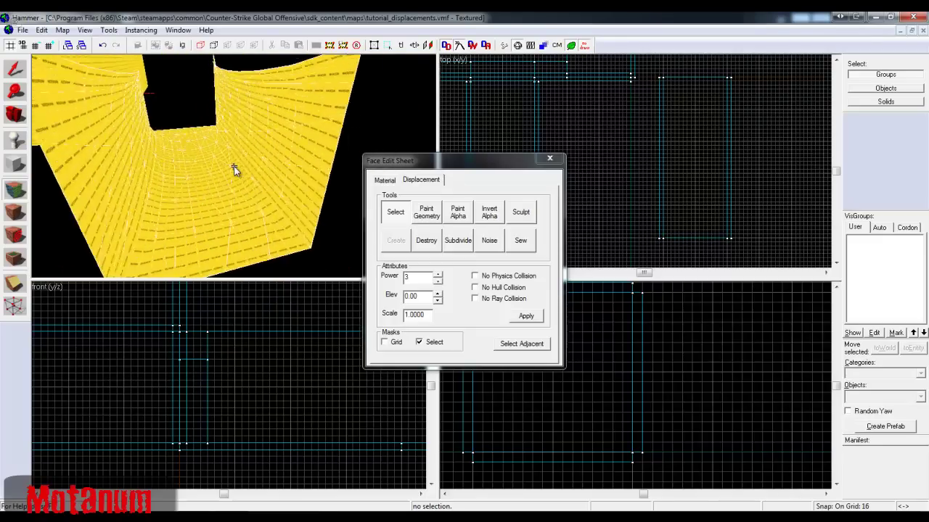
key(z)
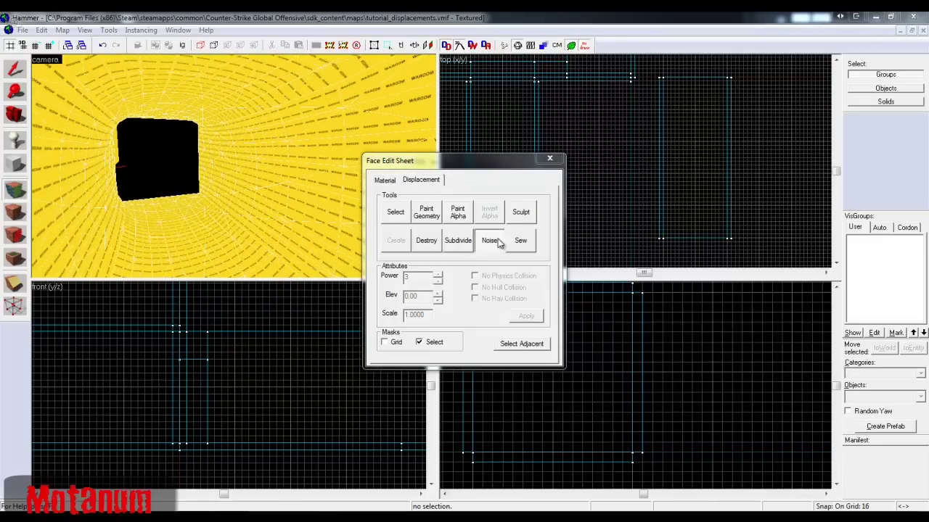
click(498, 242)
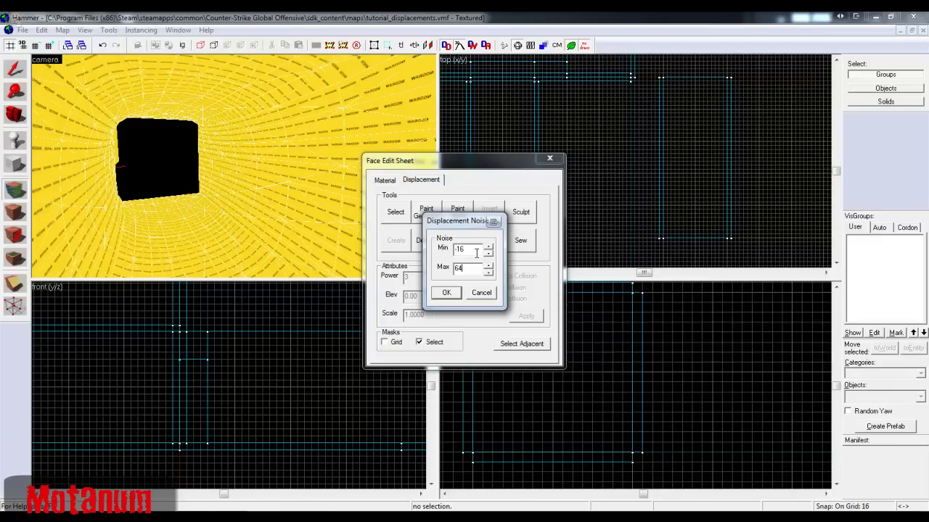
key(Return)
key(ctrl+z)
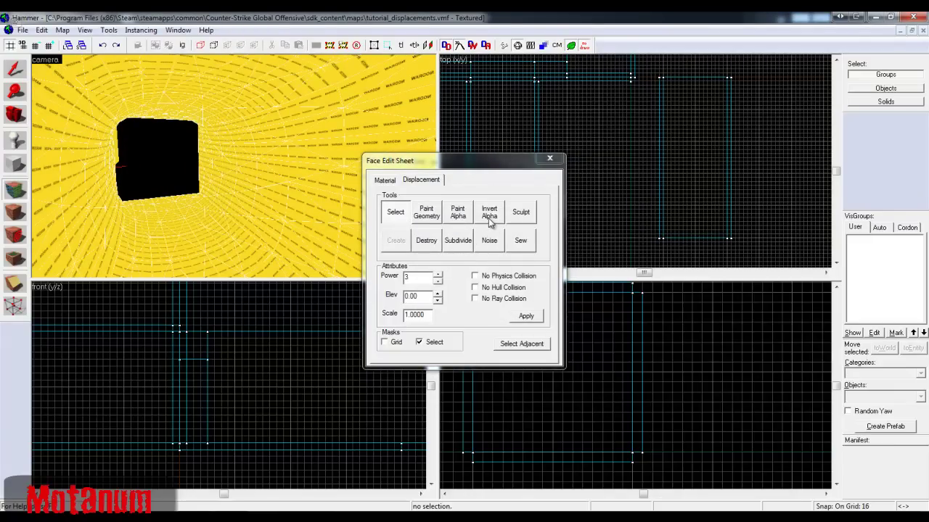
- Apply displacement noise with a minimum of -16 and a maximum of 16 to the tunnel faces and close the face settings
click(489, 240)
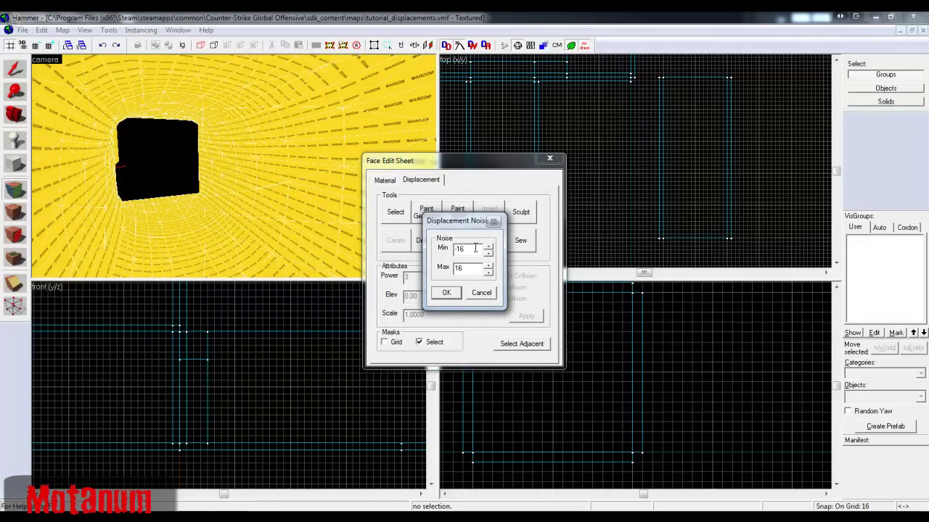
key(Return)
click(552, 158)
key(z)
key(s)
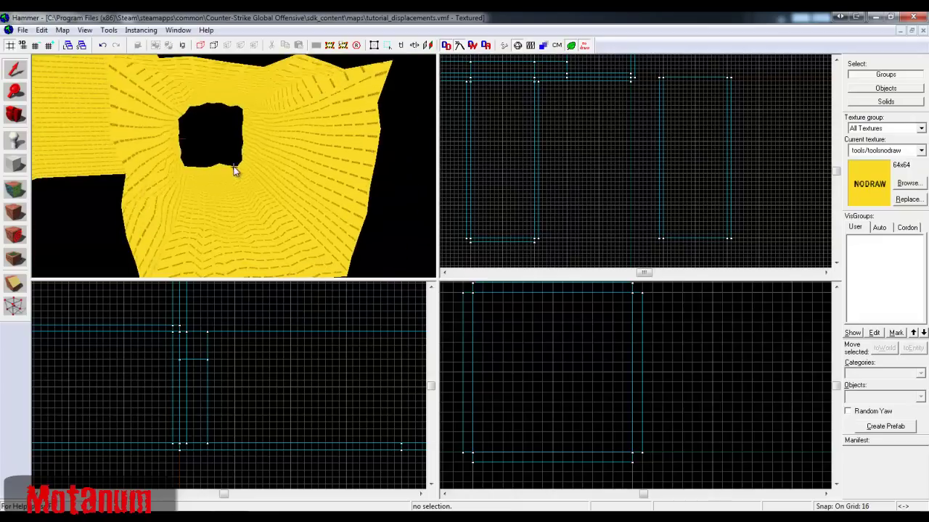
key(z)
- Select the four roughened displacement brushes, move them back along X into the original tunnel shell and clear the selection
click(283, 174)
ctrl+click(244, 211)
ctrl+click(174, 150)
ctrl+click(215, 91)
drag(701, 142, 508, 139)
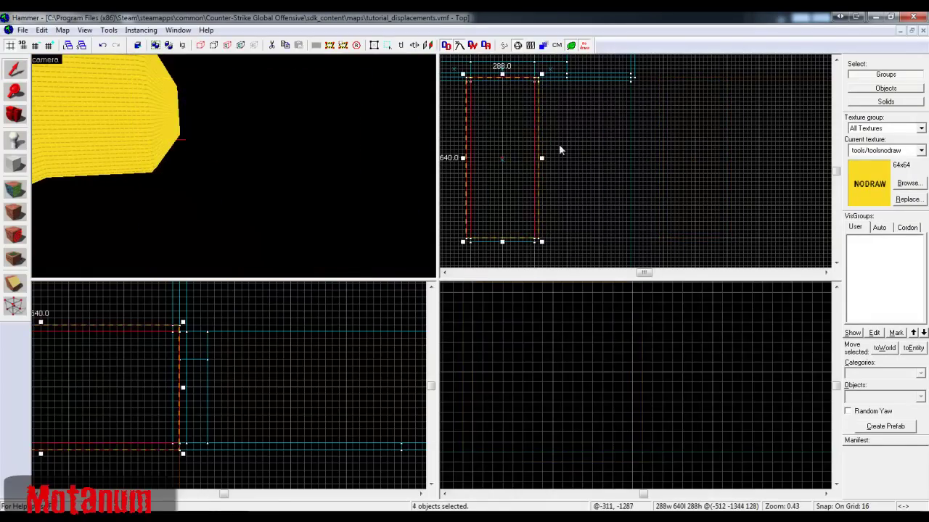
click(558, 144)
- Inspect the tunnel interior and check how its side walls sit against the roughened displacement surfaces
key(z)
key(w)
key(s)
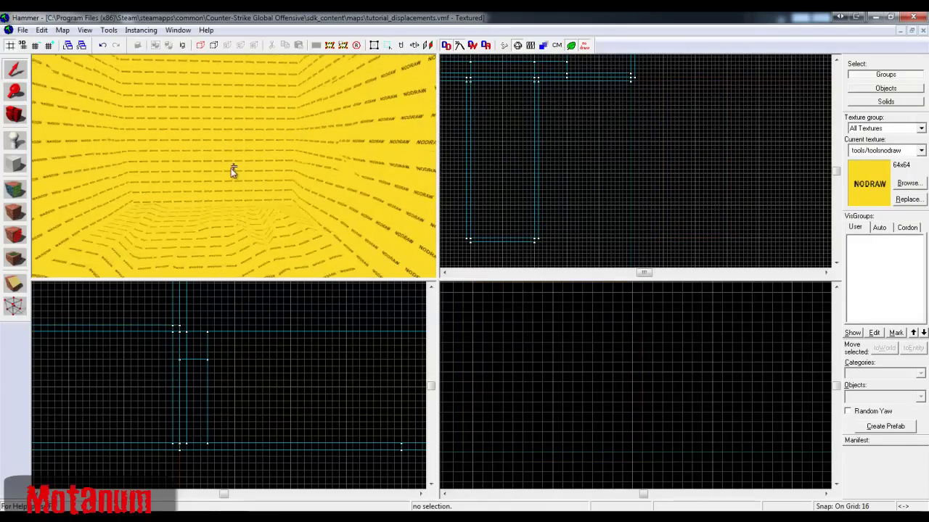
key(w)
scroll(234, 170, up, 3)
click(226, 171)
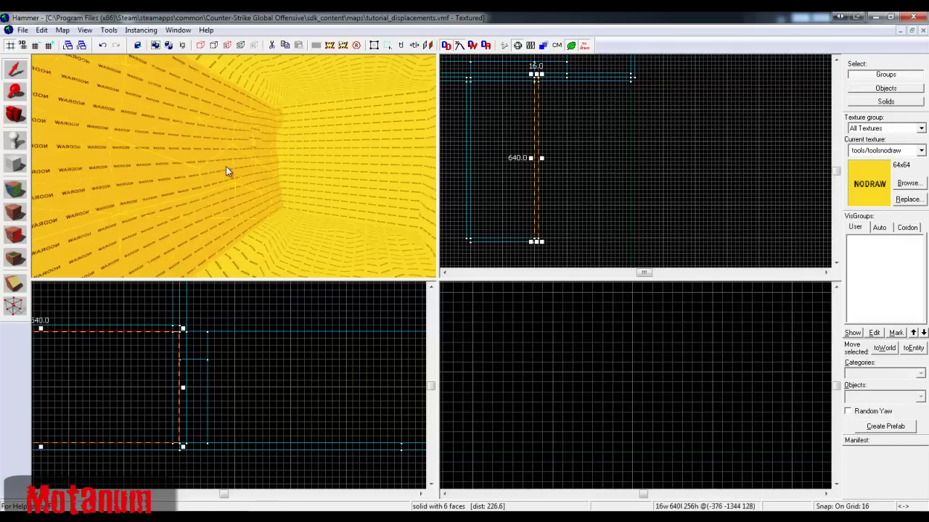
key(z)
key(z)
click(244, 133)
key(z)
key(z)
- Lift the concrete/blend_blacktop_grass_01 material from the outdoor ground and apply it to the displaced floor, walls and ceiling inside the tunnel
key(shift+a)
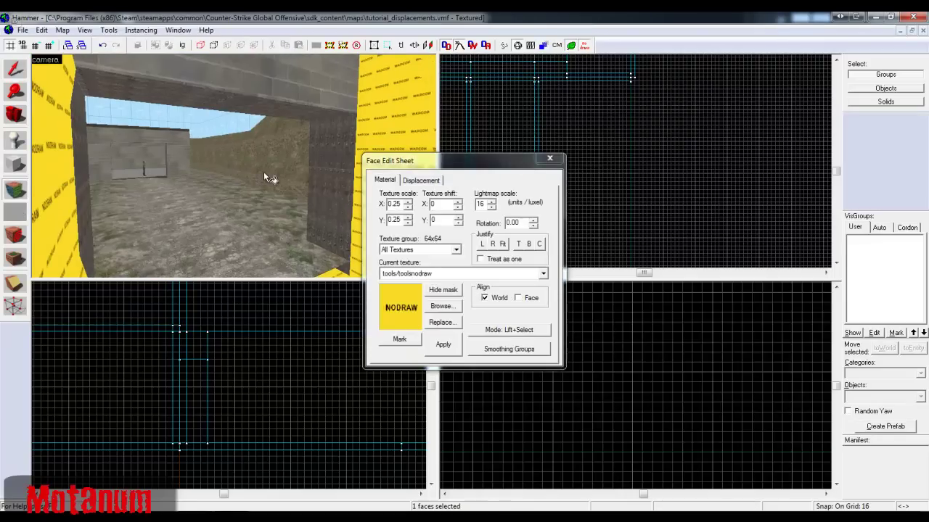
click(263, 171)
key(z)
key(z)
right_click(234, 129)
right_click(266, 93)
key(z)
key(z)
right_click(205, 114)
right_click(225, 146)
key(z)
key(z)
right_click(225, 178)
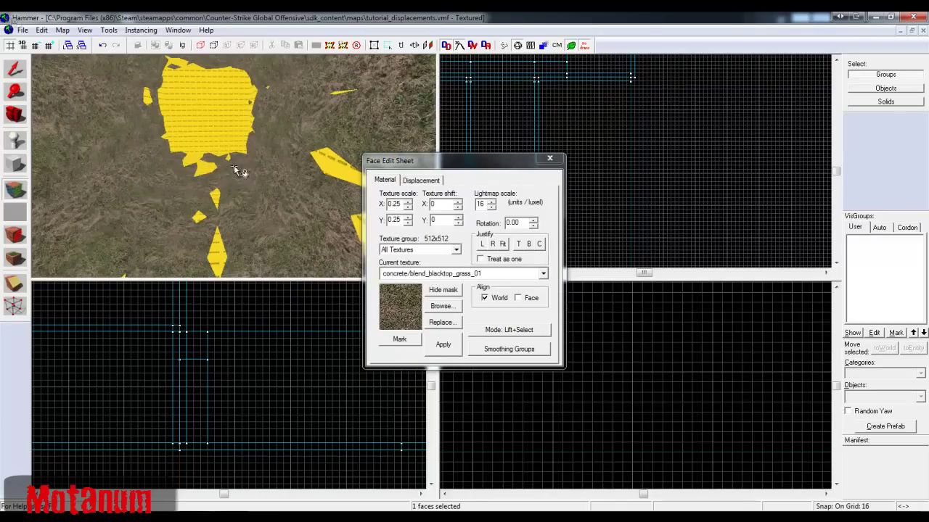
- Select the textured tunnel faces, invert their alpha to show the other blend texture and close the face settings
key(z)
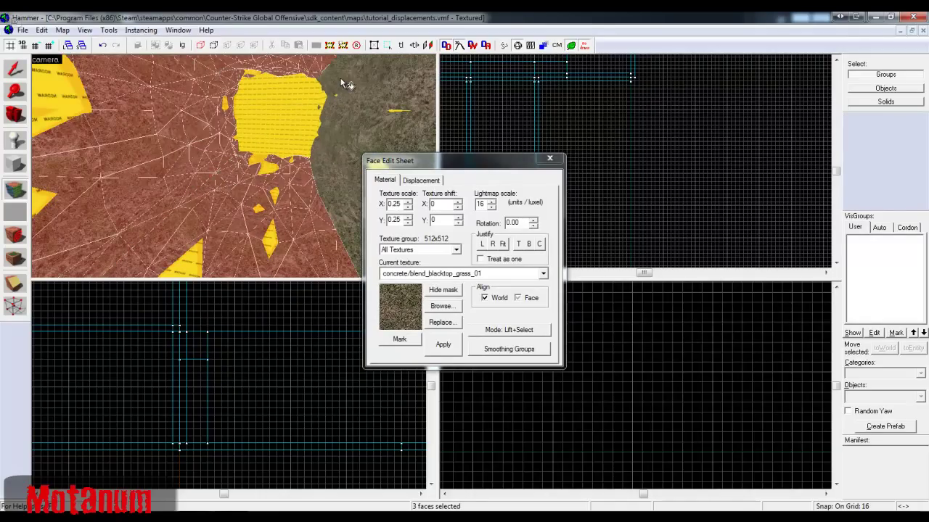
click(422, 179)
click(480, 218)
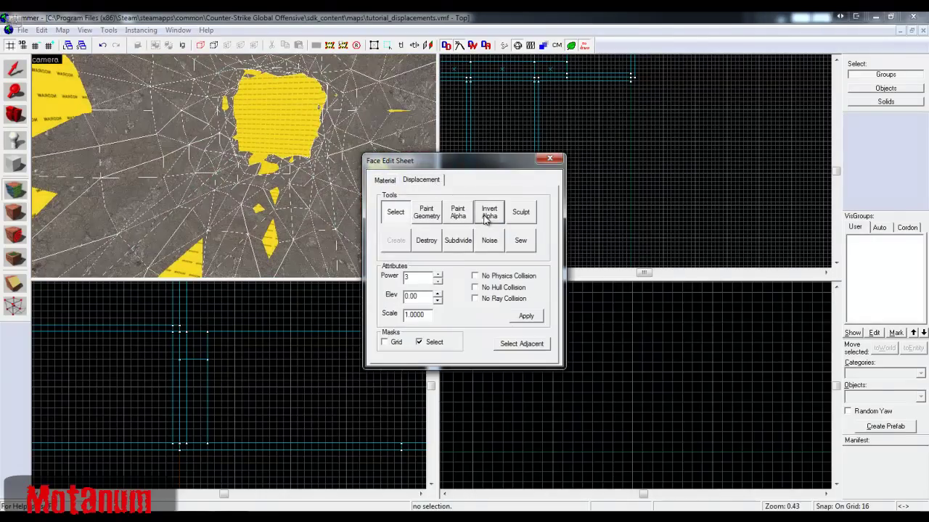
click(554, 161)
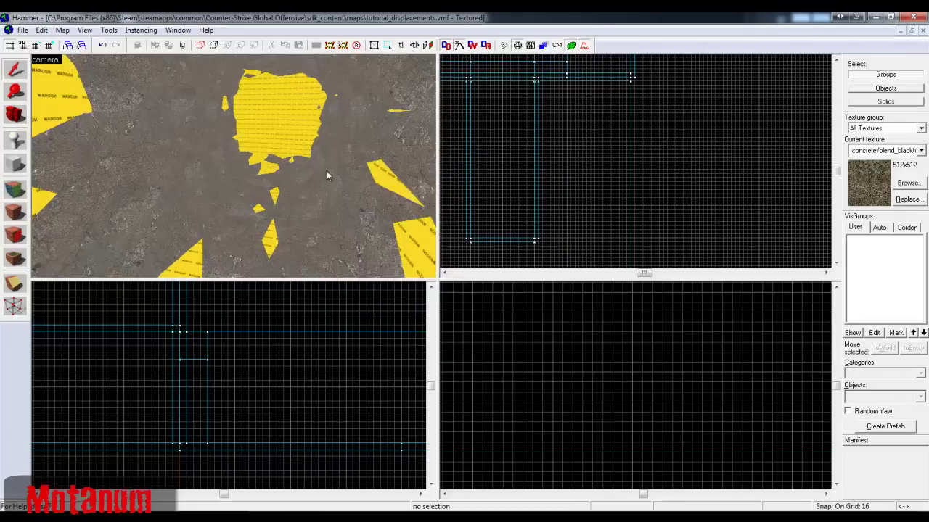
- Delete the nodraw brush that closes off the far end of the tunnel
key(z)
key(s)
key(w)
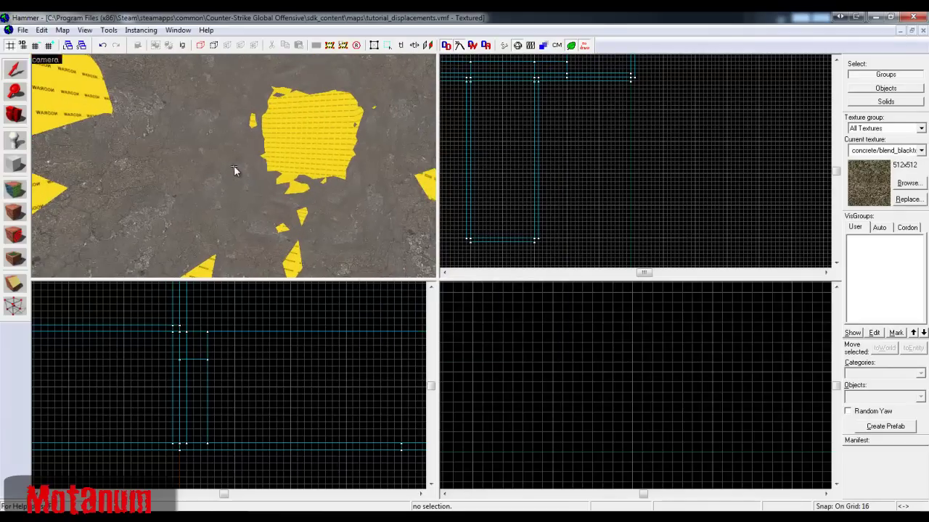
key(w)
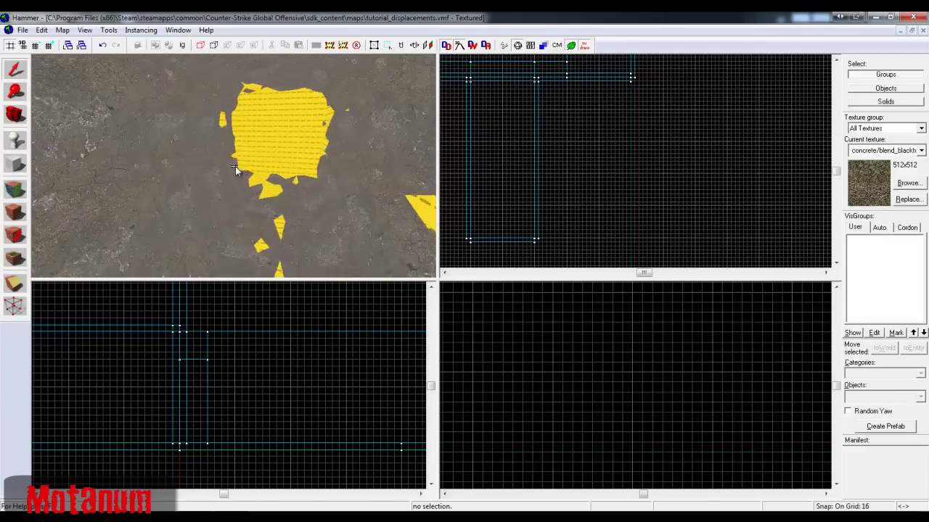
click(235, 168)
key(z)
key(Delete)
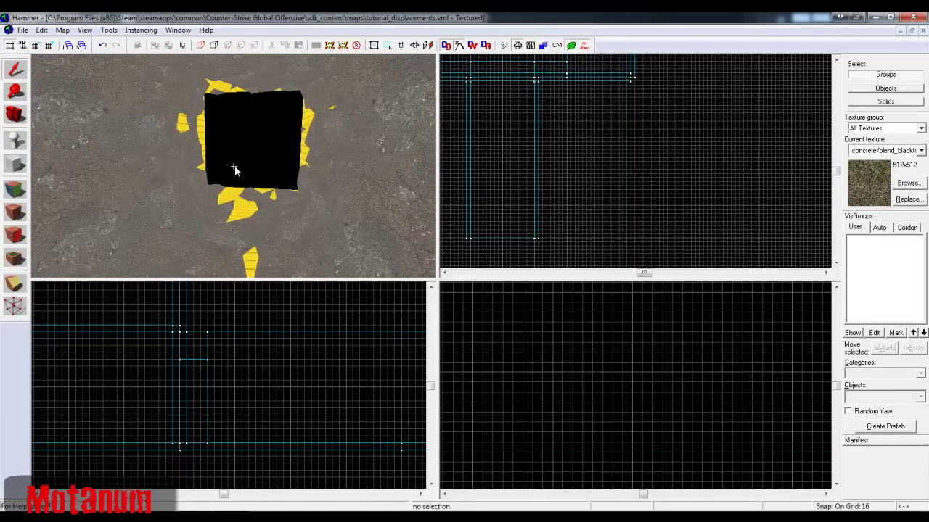
- Select the tunnel's four displacement brushes and pull the right corner vertices of their open end 256 units outward to form a diagonal end
key(w)
key(z)
key(s)
key(z)
click(234, 171)
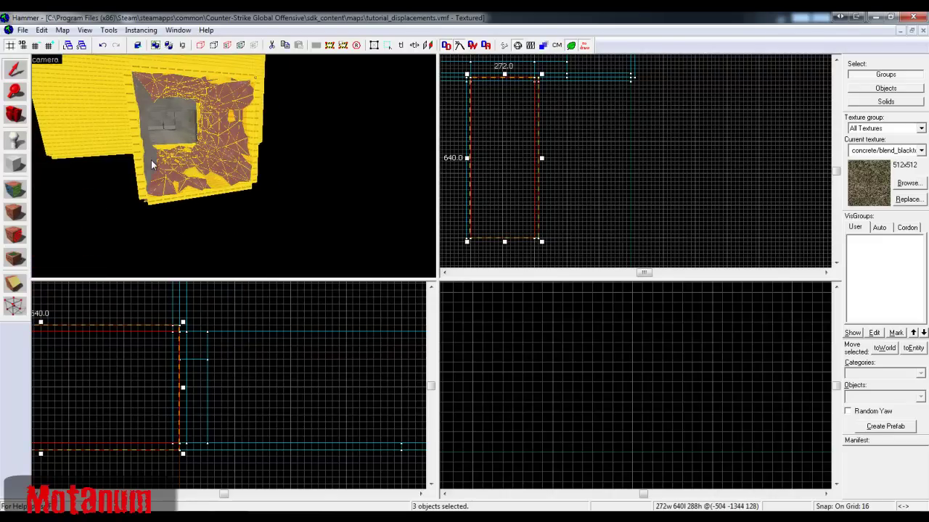
ctrl+click(151, 161)
click(13, 308)
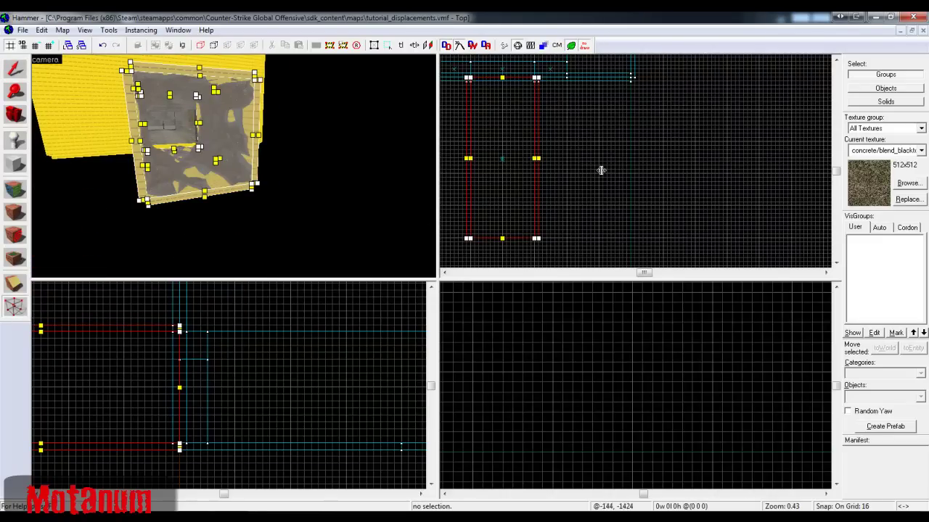
scroll(612, 161, down, 4)
scroll(580, 199, up, 4)
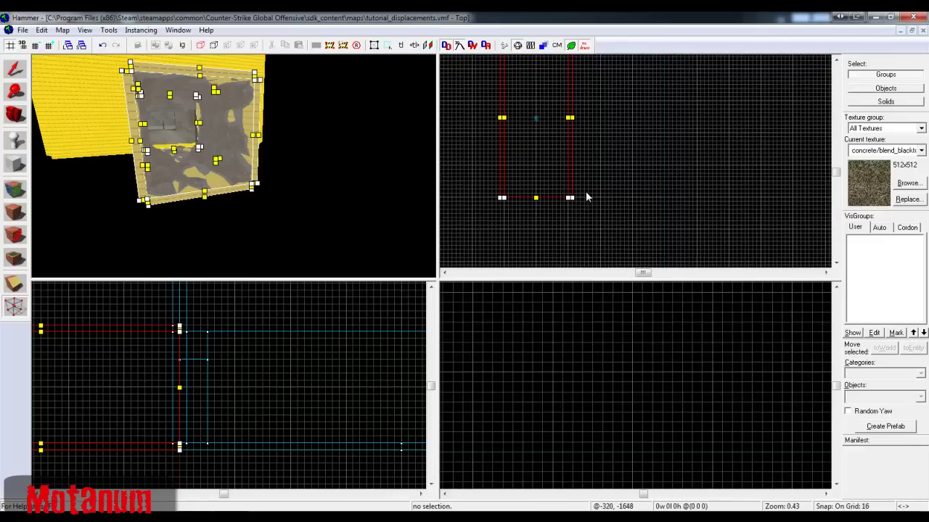
key(Return)
scroll(577, 164, down, 2)
scroll(567, 197, up, 4)
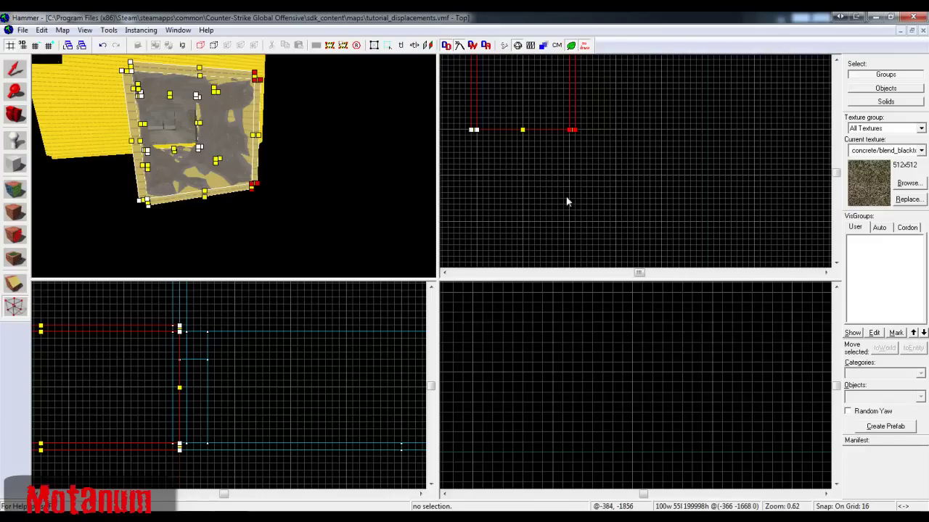
drag(569, 137, 570, 222)
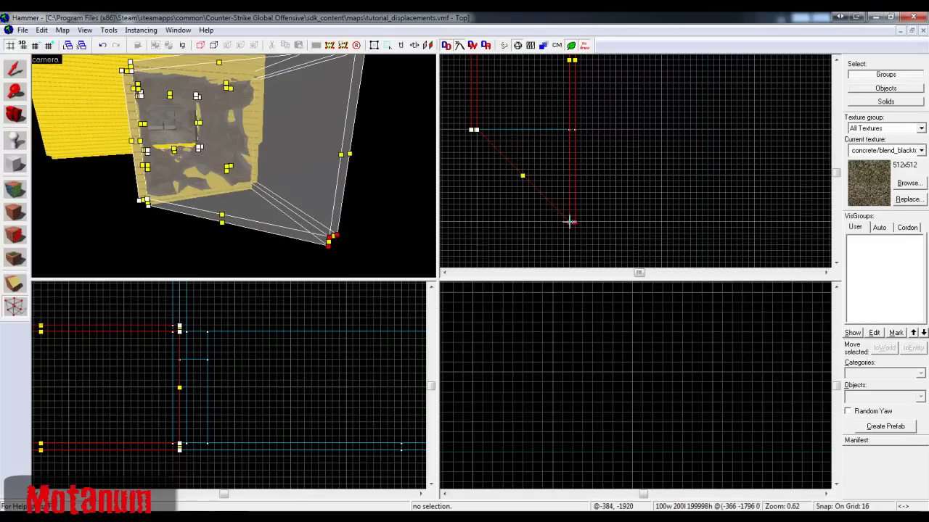
click(12, 69)
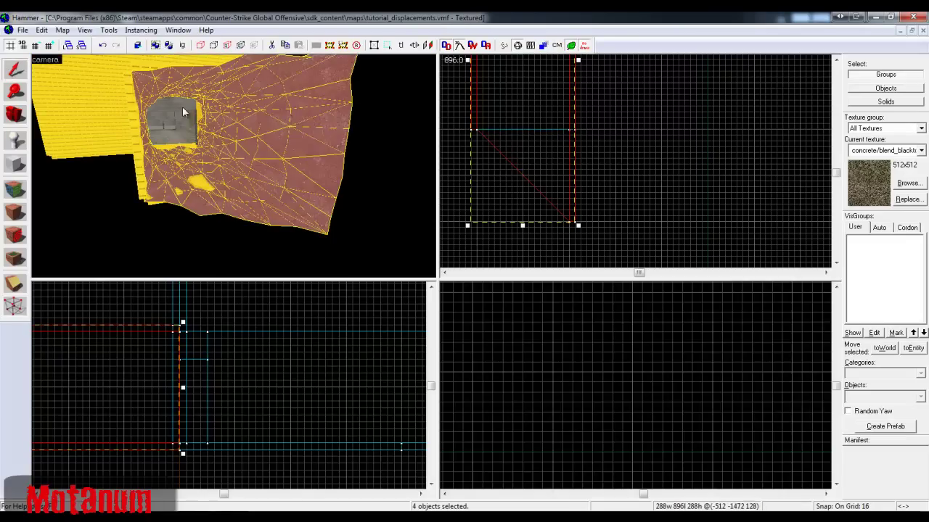
- Duplicate the diagonal-ended tunnel section to its left, rotate the copy 90 degrees and place it against the diagonal end
scroll(564, 229, down, 4)
drag(546, 167, 500, 170)
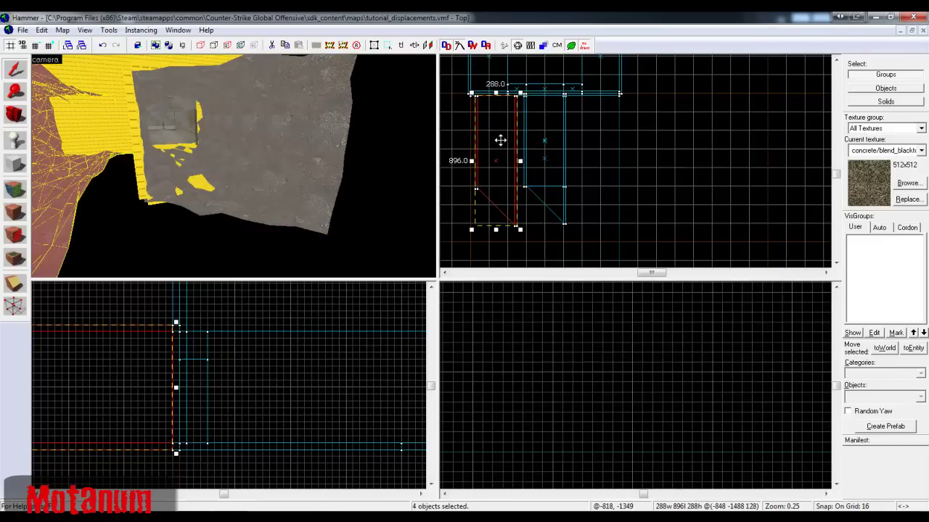
mouse_move(514, 94)
mouse_down()
mouse_move(472, 124)
mouse_move(464, 145)
mouse_up()
drag(488, 149, 486, 194)
scroll(487, 192, up, 2)
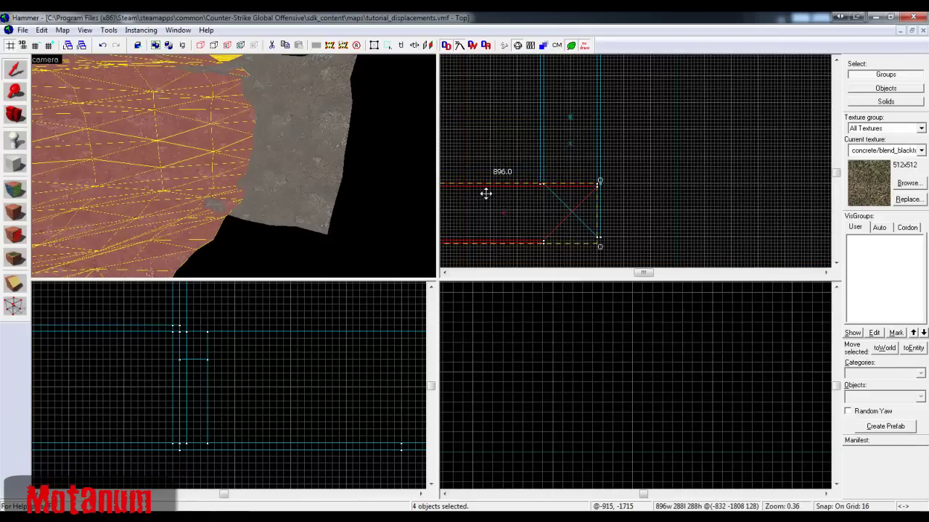
- Flip the copied section vertically, shift it 16 units along Y to meet the first section's diagonal end, and check the seam
key(ctrl+i)
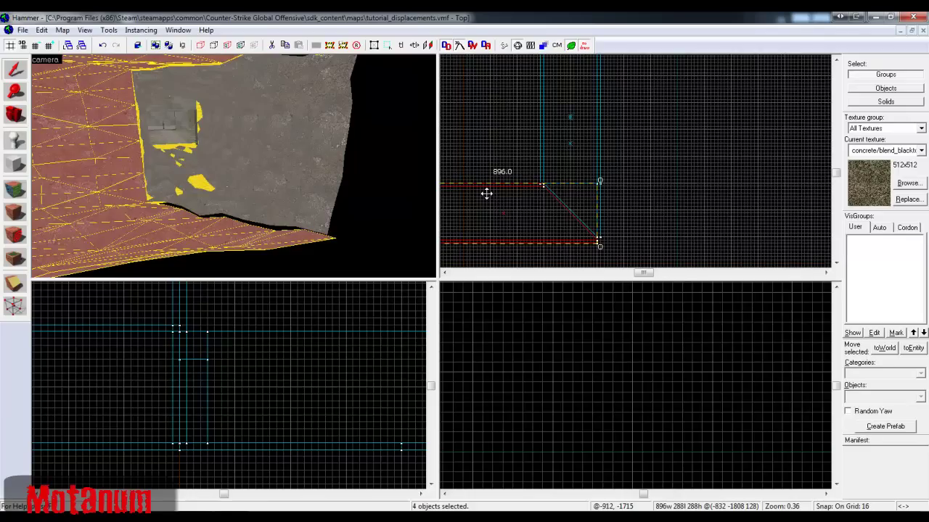
scroll(541, 187, up, 3)
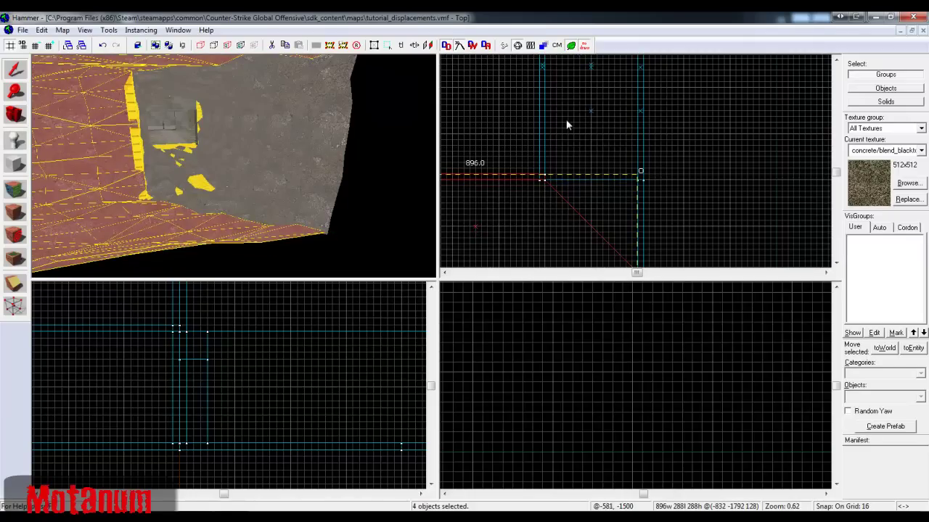
key(w)
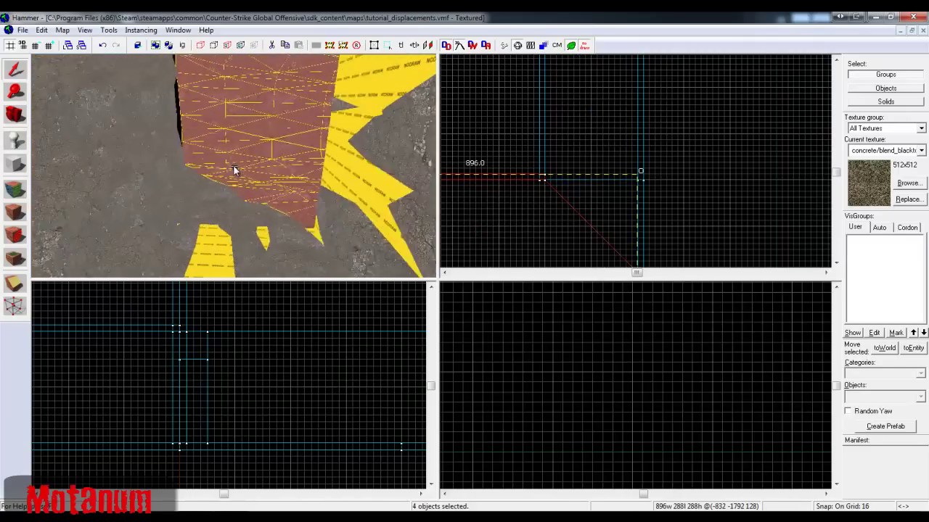
key(w)
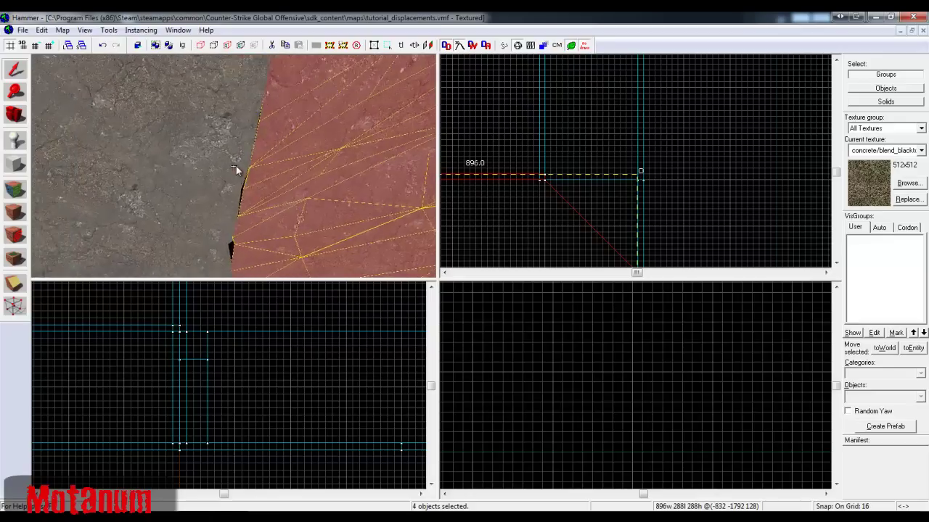
key(s)
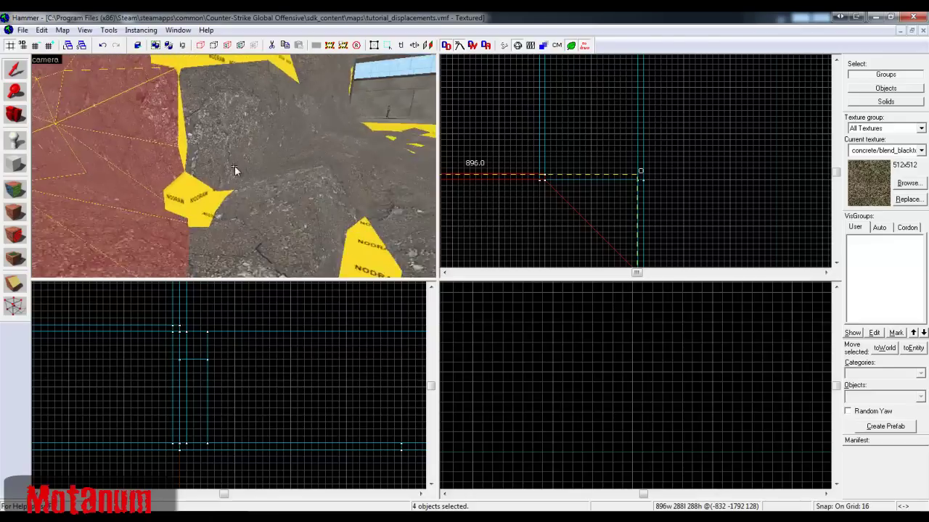
- Select the eight displacement faces of both tunnel sections and sew their edges together to close the gaps along the diagonal seam
key(z)
key(shift+a)
ctrl+click(252, 173)
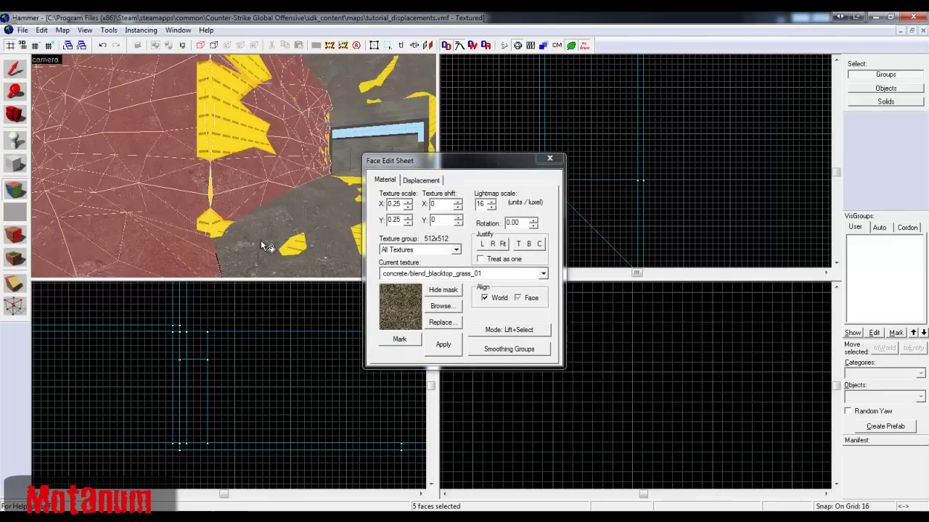
ctrl+click(264, 245)
key(z)
key(z)
ctrl+click(199, 102)
key(z)
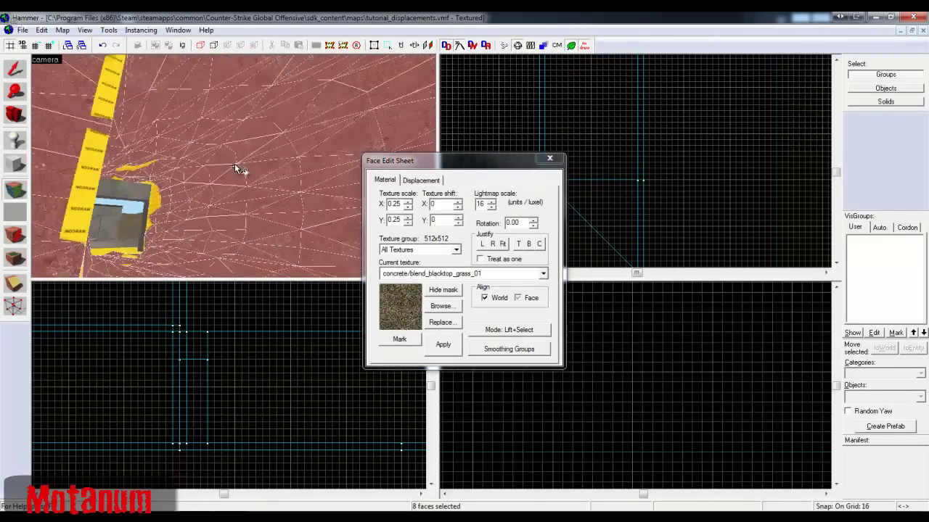
key(z)
key(z)
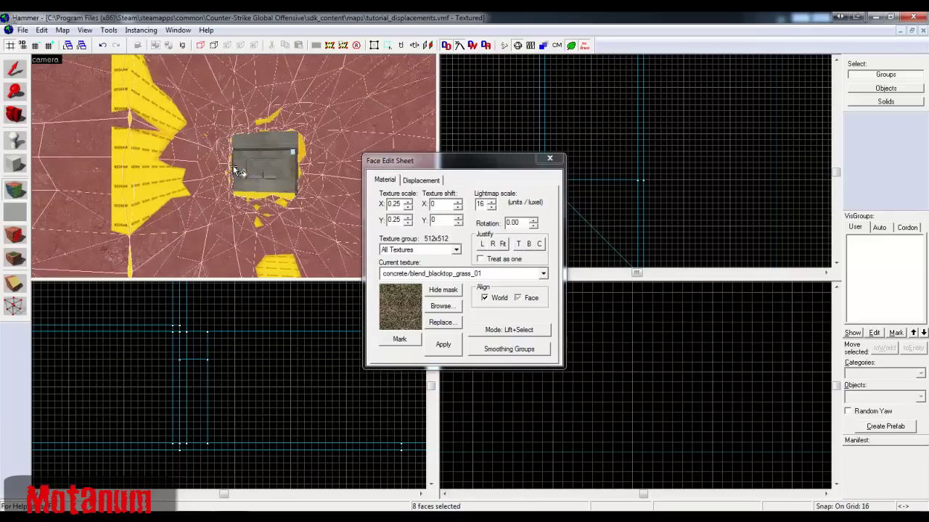
key(z)
click(421, 182)
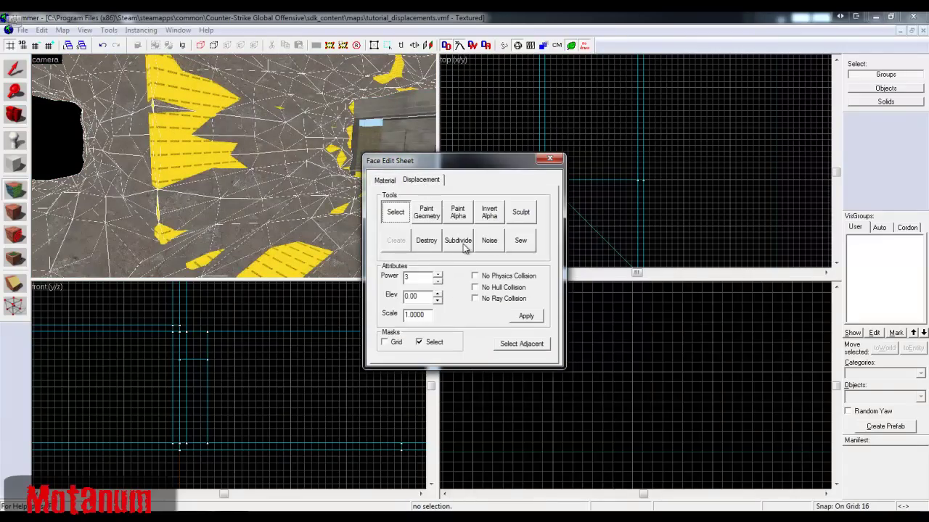
key(z)
key(w)
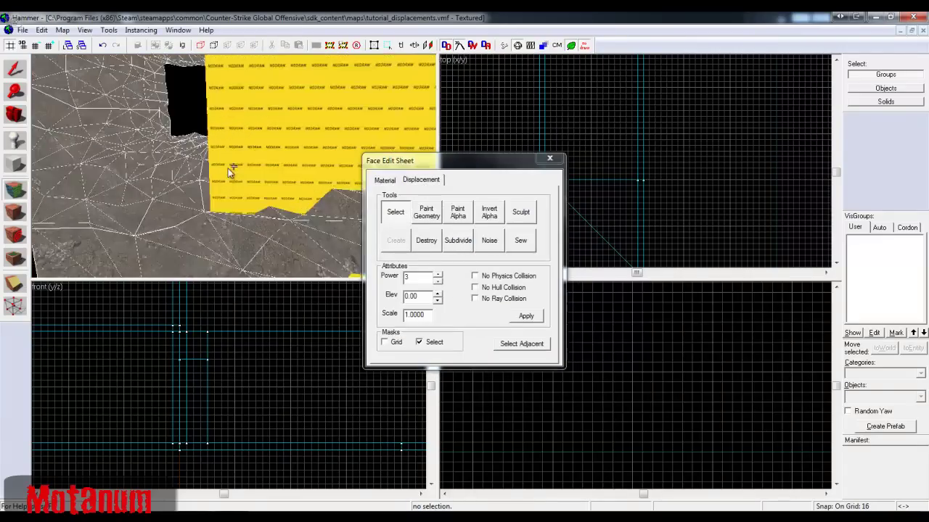
key(s)
key(w)
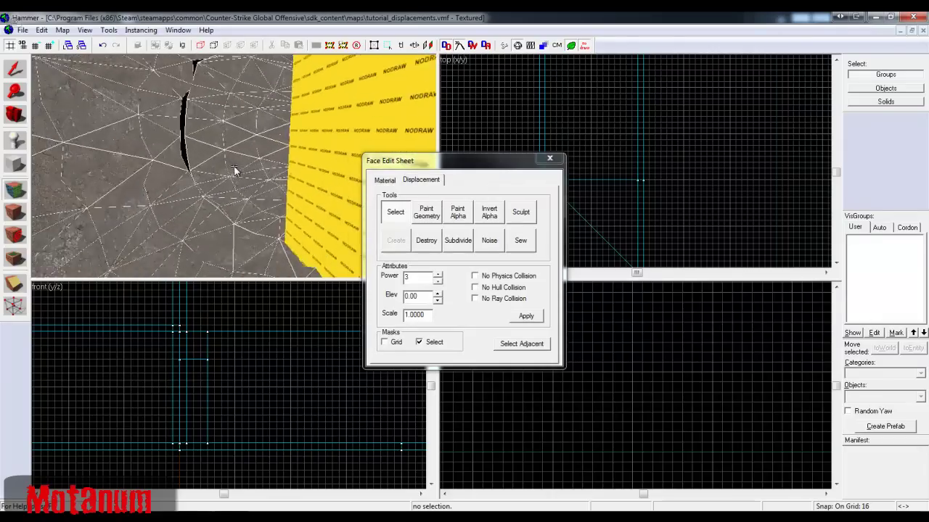
key(w)
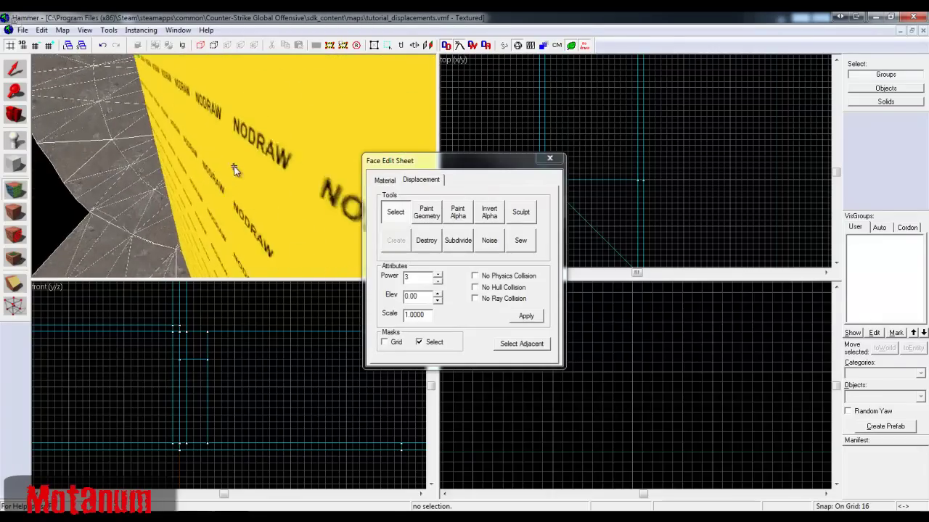
key(z)
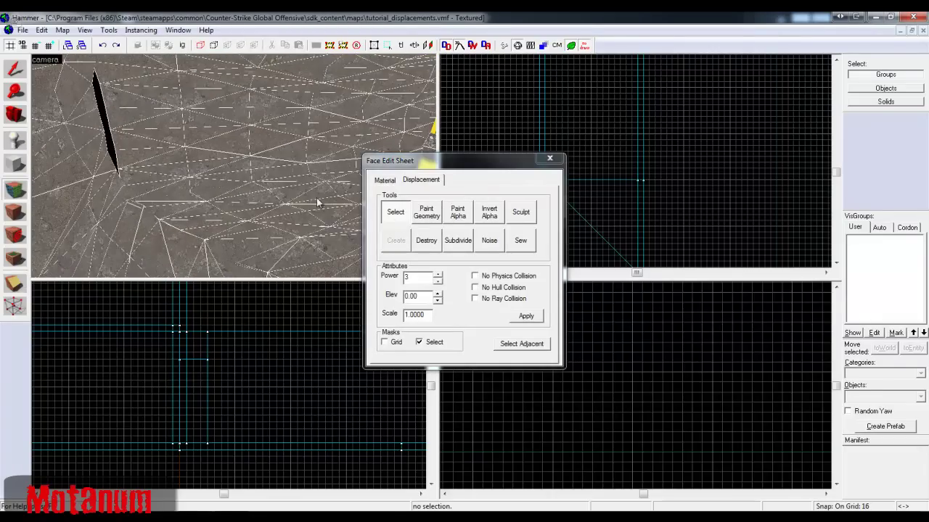
click(525, 236)
click(549, 159)
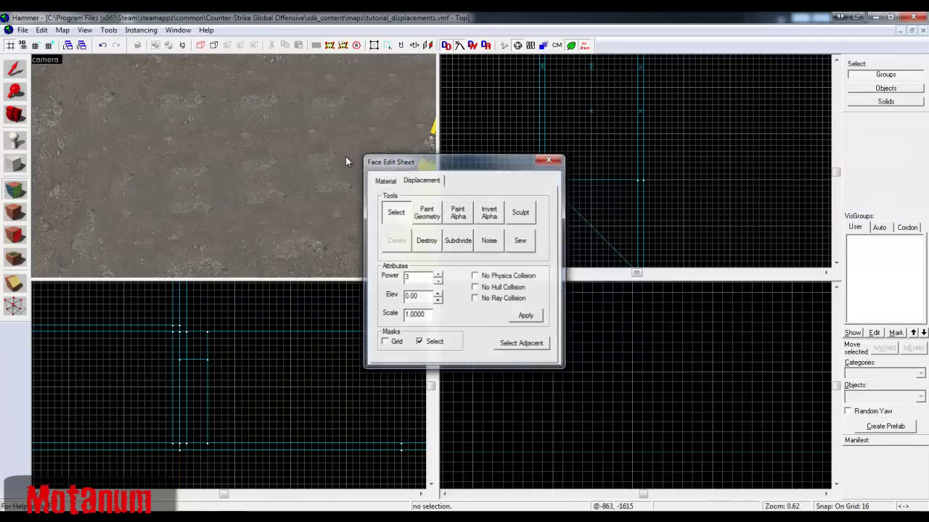
- Inspect the sewn diagonal seam and the nodraw brush sides at the tunnel's inner corner
key(z)
key(w)
key(s)
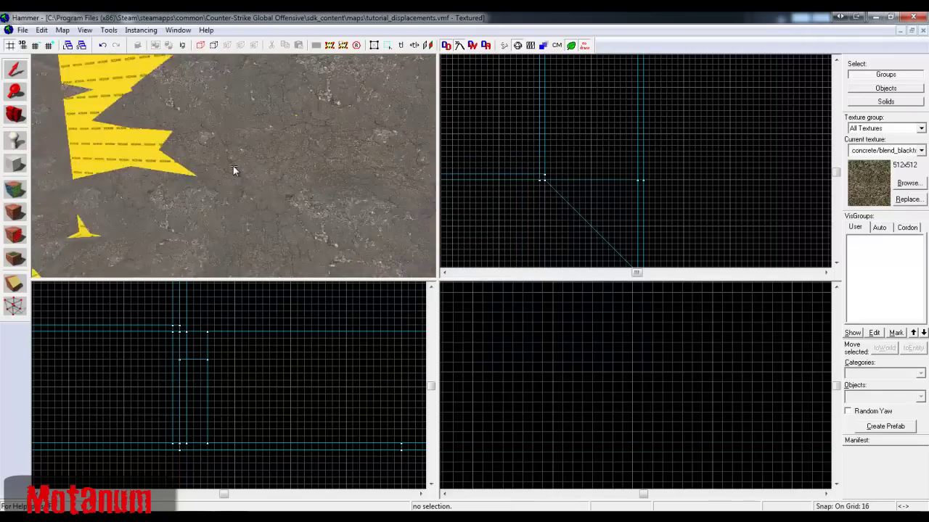
key(z)
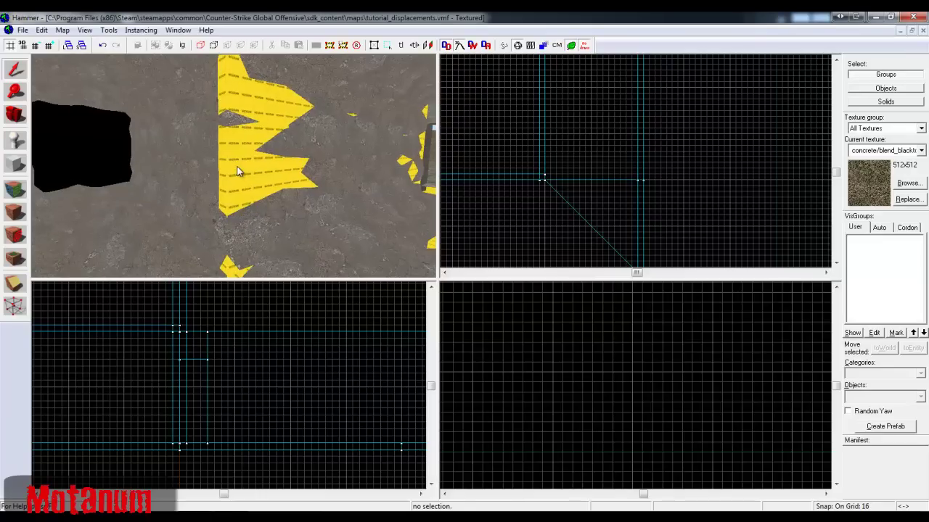
click(234, 169)
key(a)
key(d)
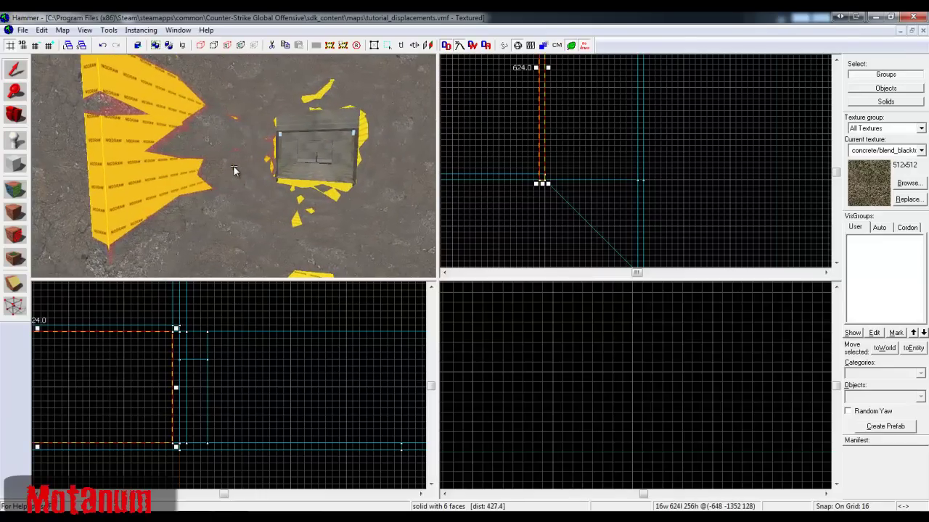
key(s)
key(z)
key(w)
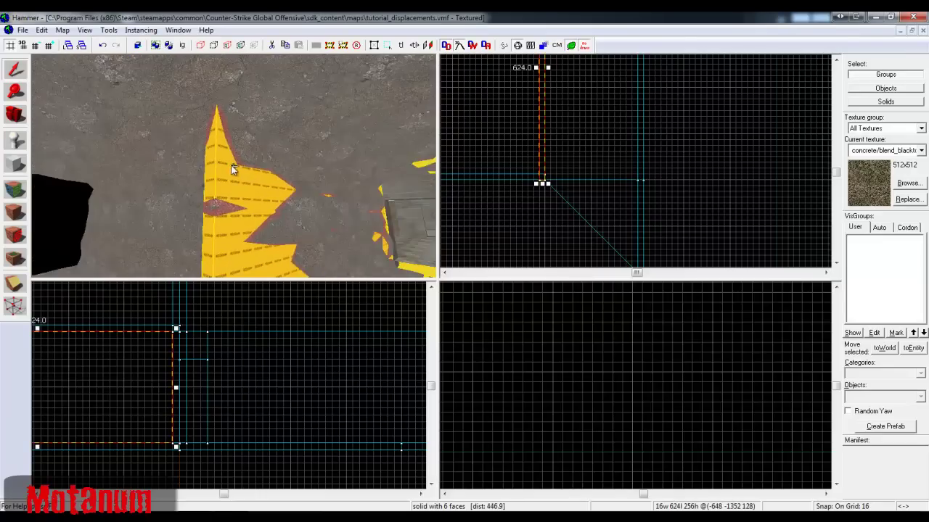
key(s)
key(w)
key(z)
click(194, 185)
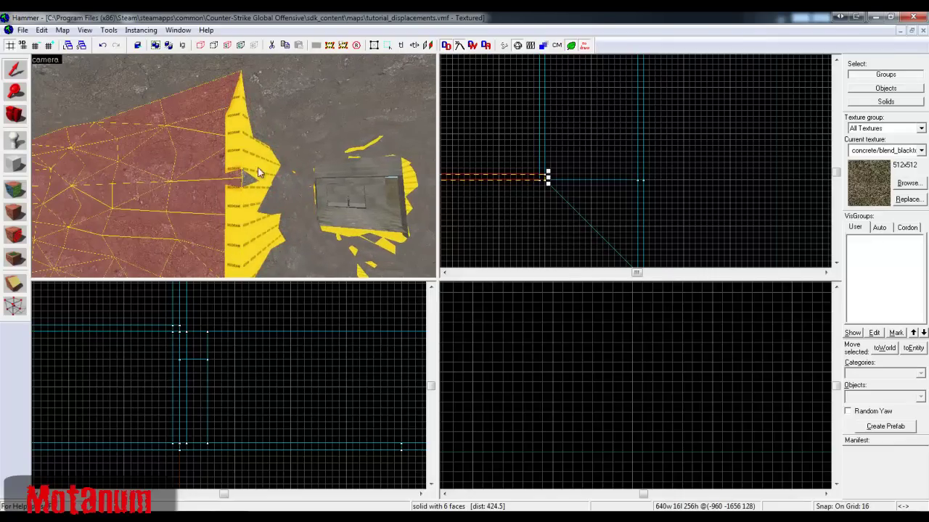
key(shift+a)
click(271, 126)
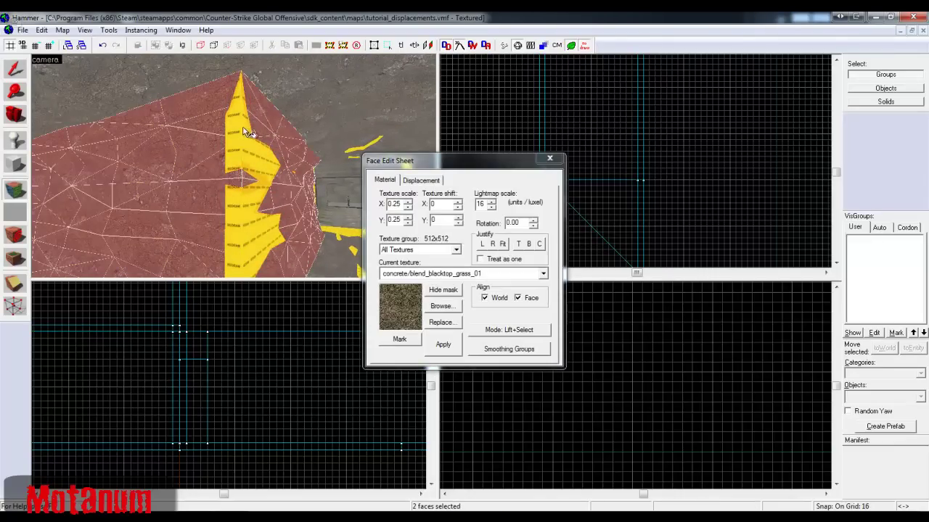
key(z)
key(a)
key(w)
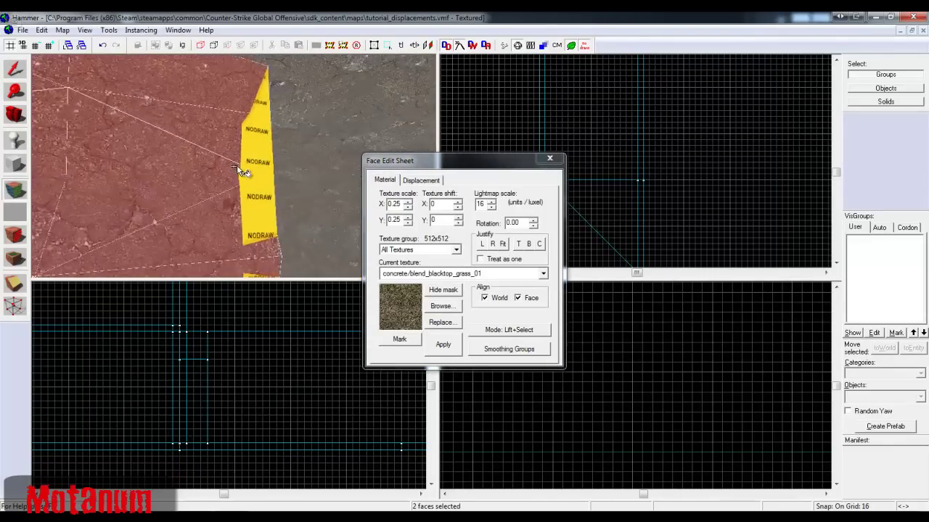
key(s)
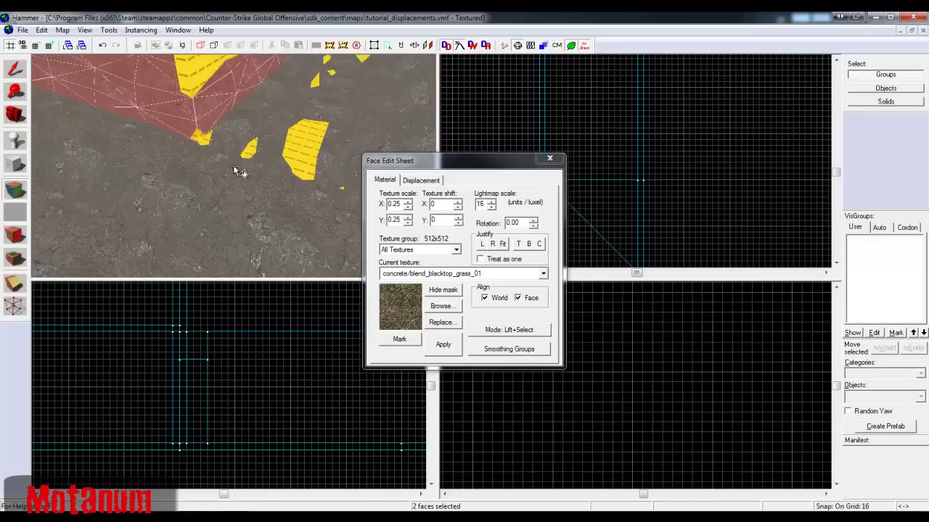
key(z)
key(z)
key(s)
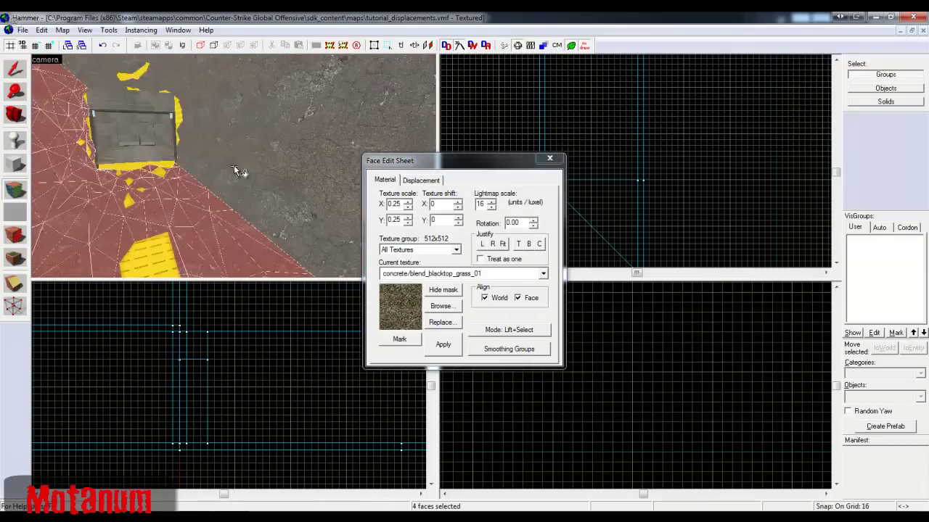
key(z)
key(w)
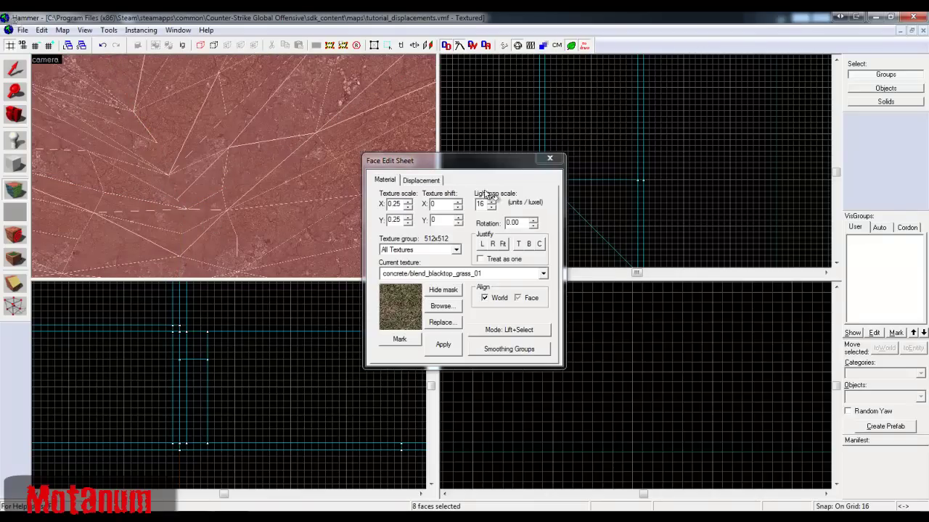
click(549, 161)
- Examine the tunnel entrance from inside and outside, and the cave walls around the corner
key(z)
key(s)
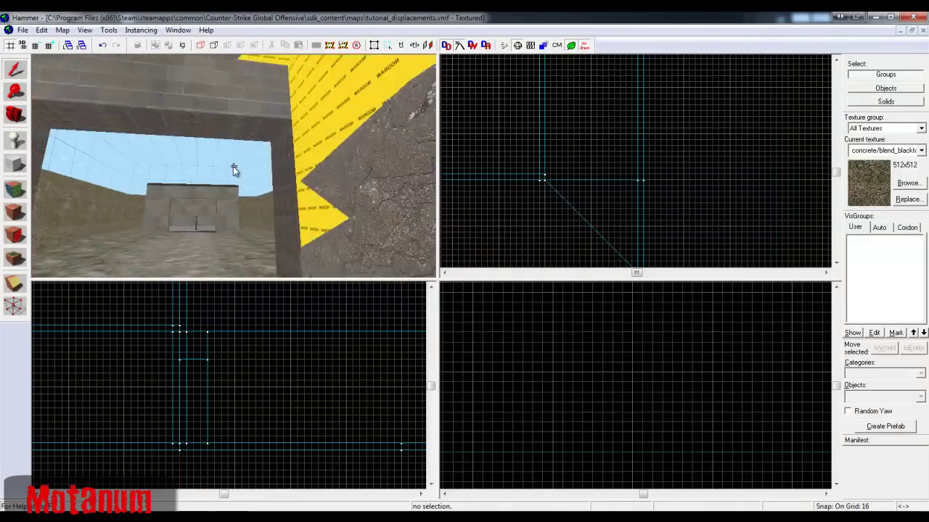
key(s)
key(w)
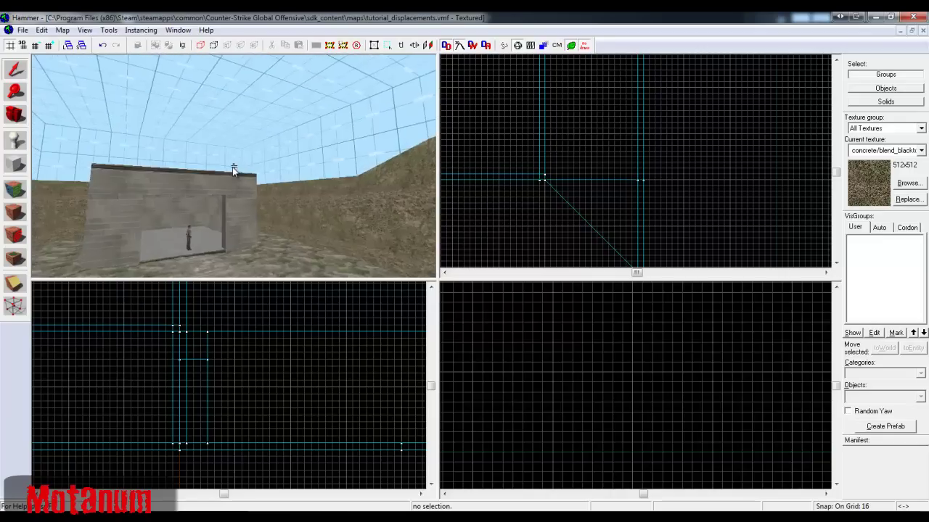
key(w)
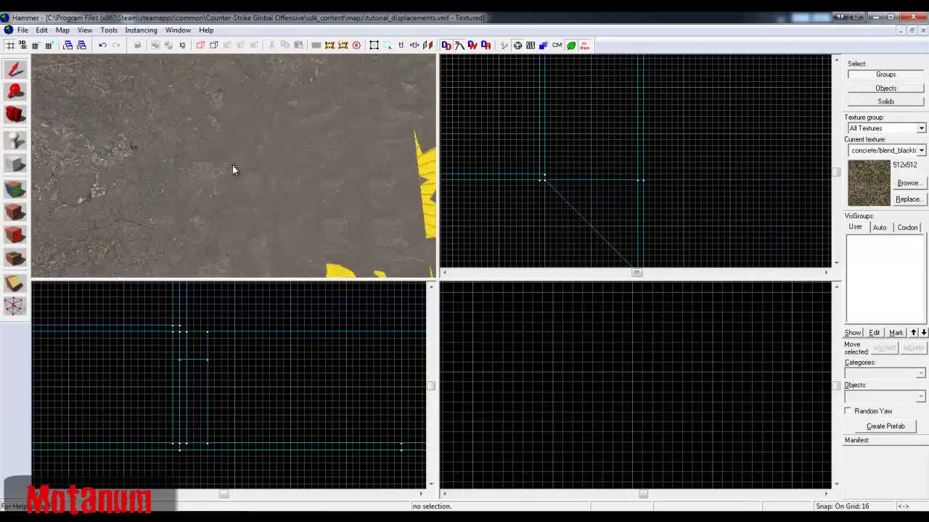
key(w)
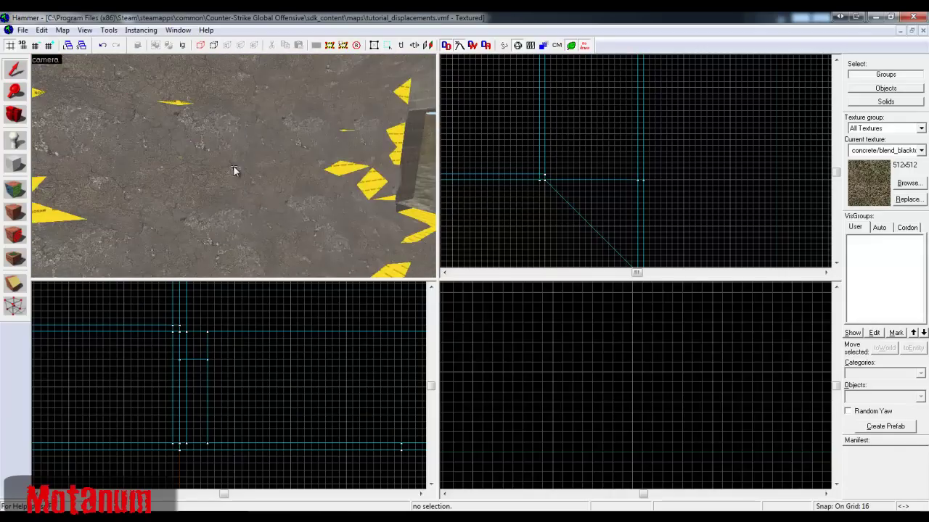
key(z)
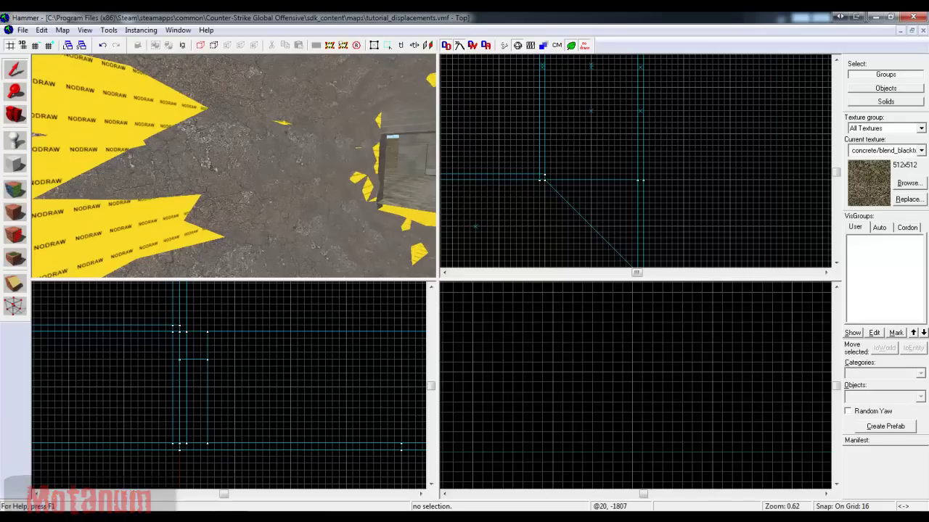